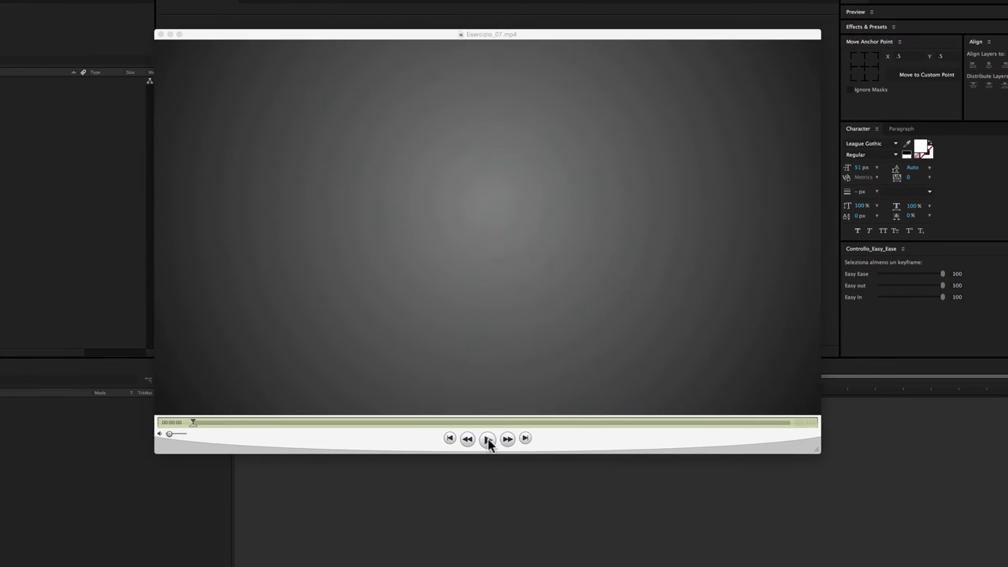
Play Esercizio_07.mp4, scrub from the rotating square through the burst to the upright MG logo, then close it
click(488, 440)
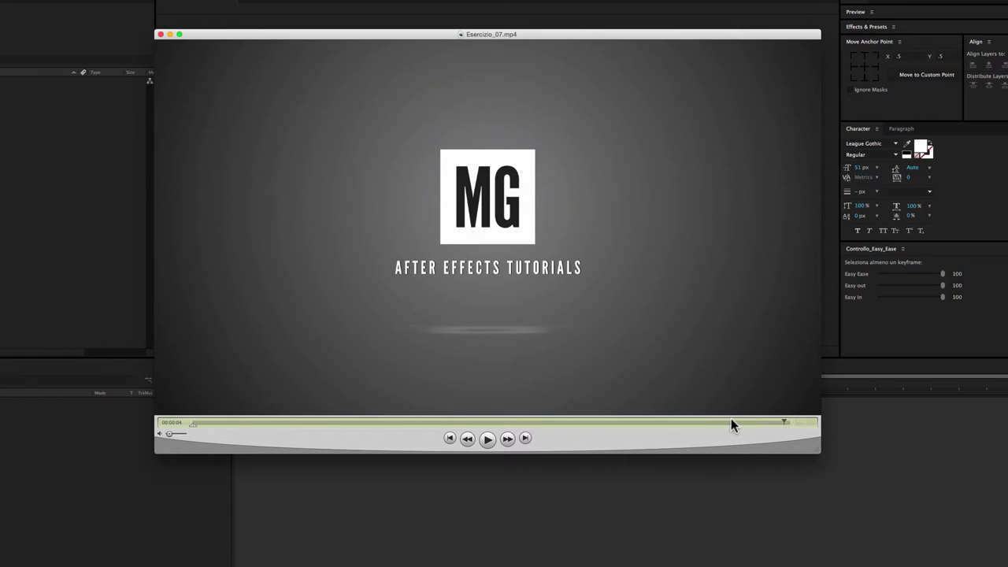
mouse_move(400, 426)
mouse_down()
mouse_move(293, 425)
mouse_move(391, 441)
mouse_move(197, 426)
mouse_move(230, 426)
mouse_up()
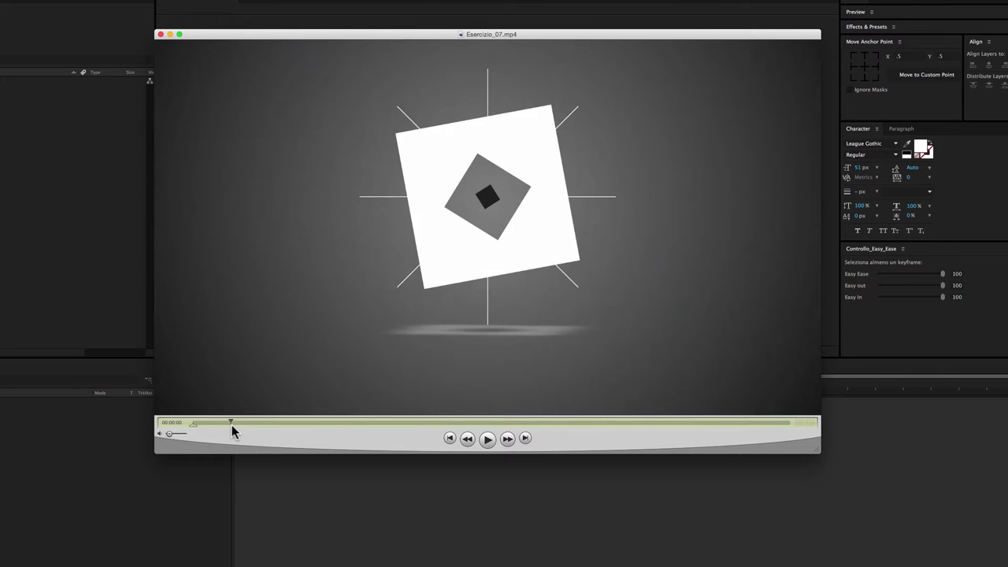
drag(231, 421, 242, 423)
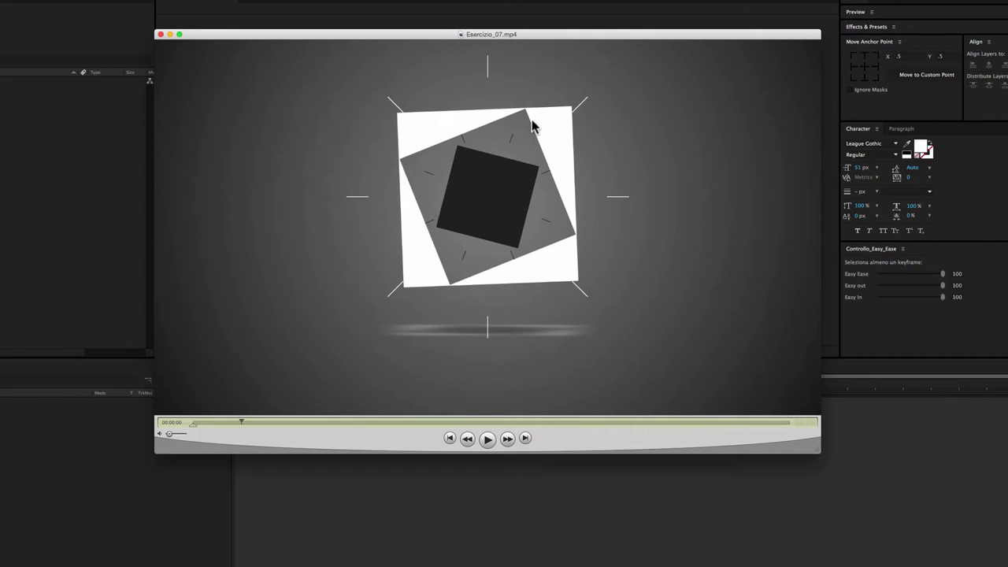
drag(241, 423, 269, 423)
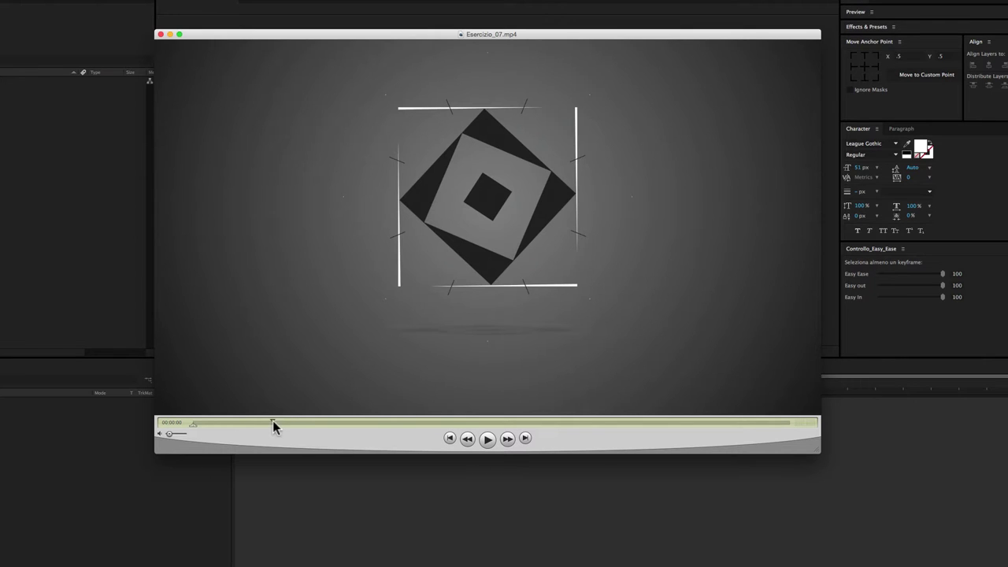
drag(273, 422, 310, 423)
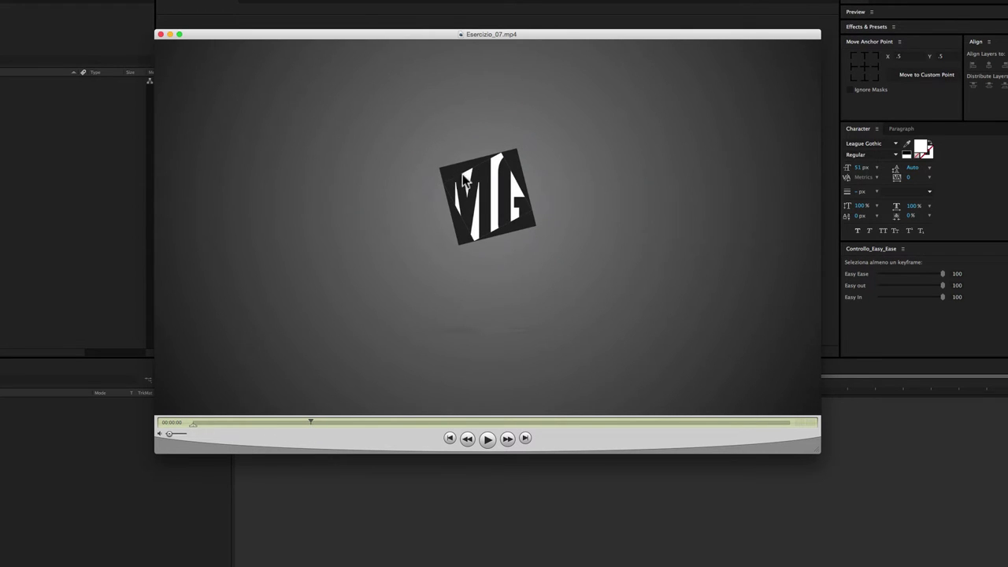
drag(316, 422, 430, 423)
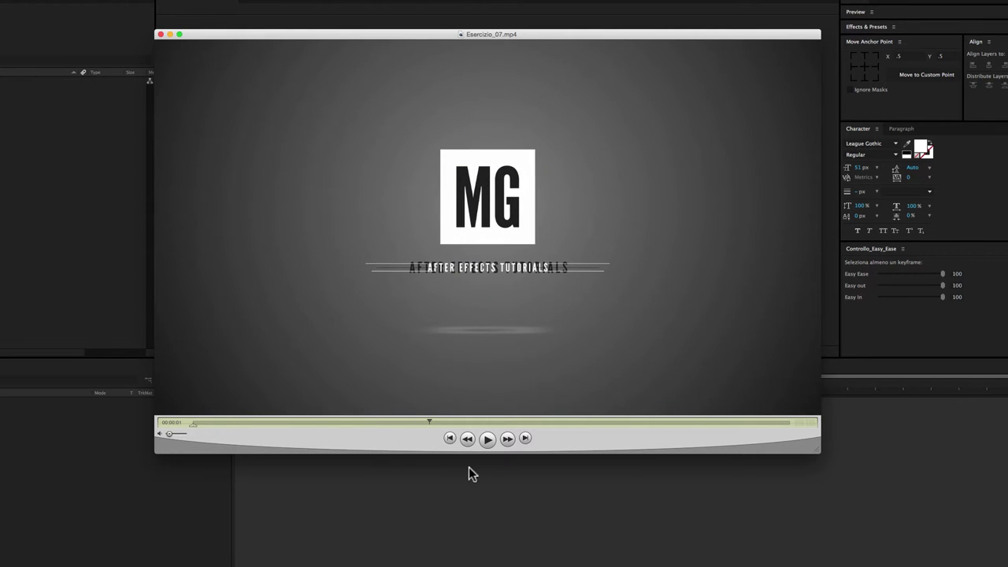
drag(429, 423, 227, 423)
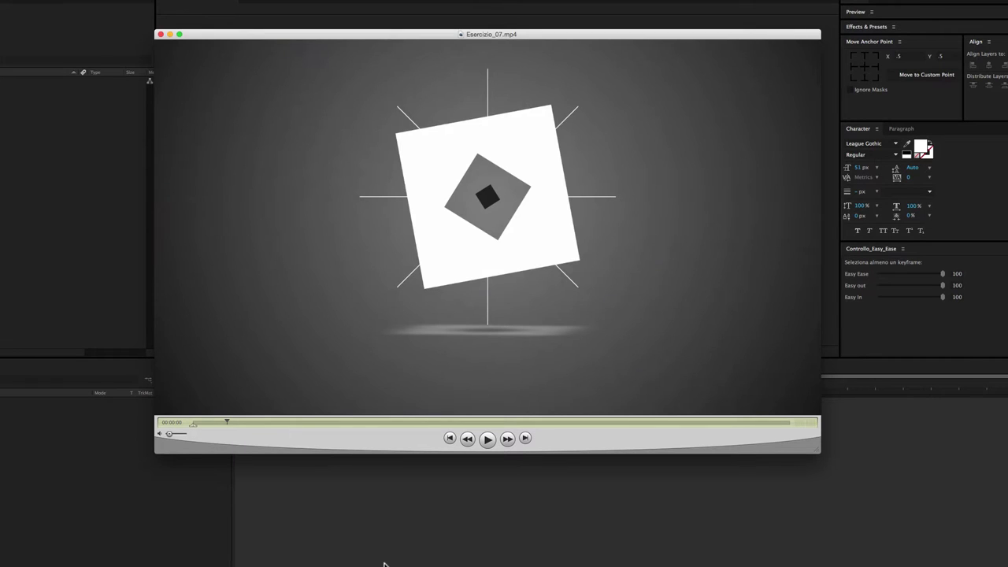
key(super+w)
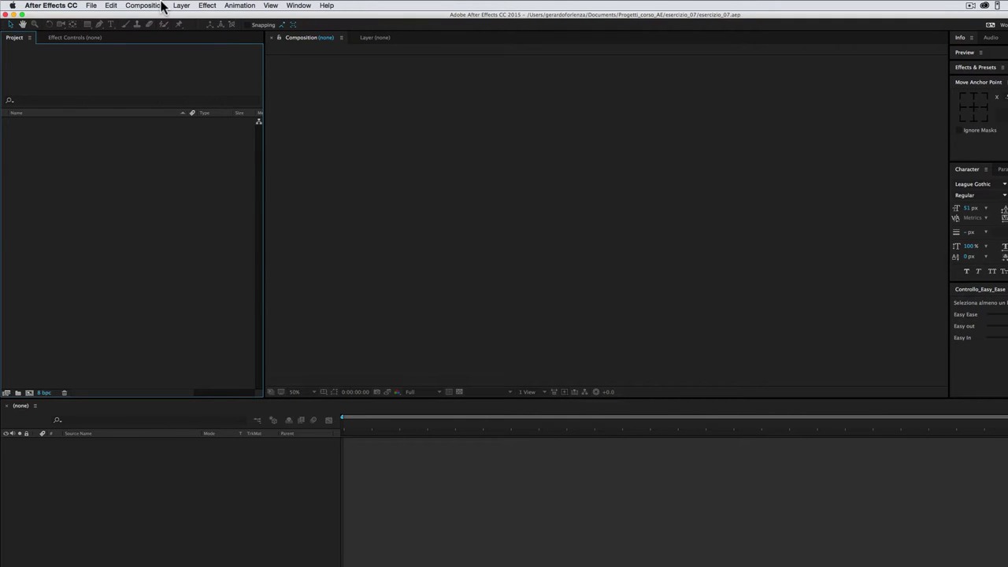
Create composition esercizio_07_finale with the HDTV 1080 25 preset and a 0:00:05:00 duration
click(152, 7)
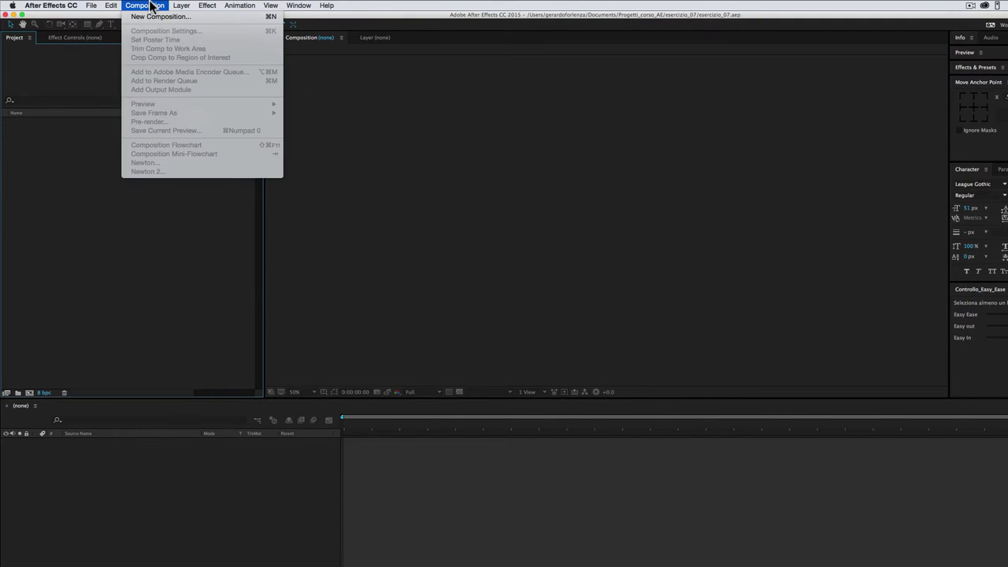
click(154, 17)
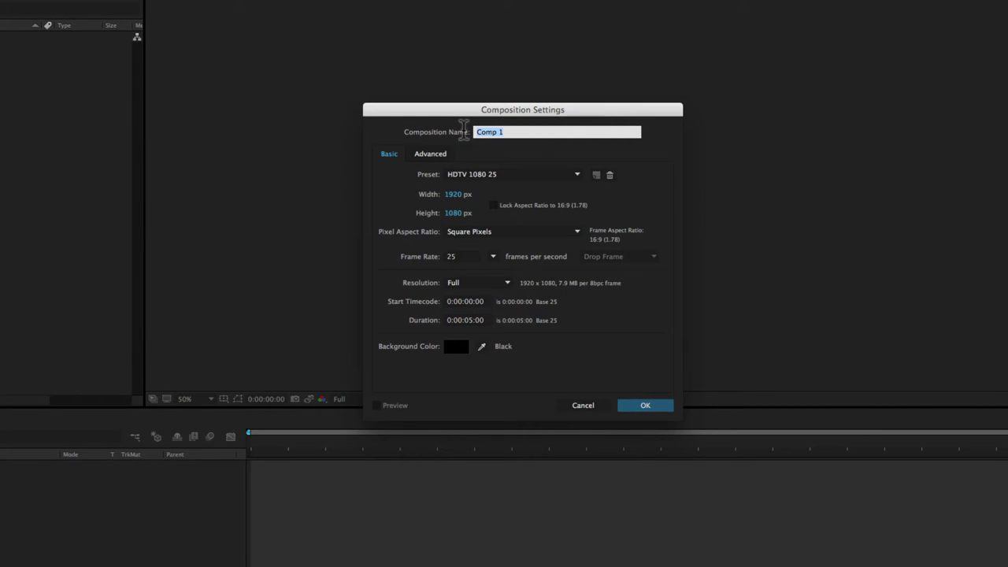
text(esercizio_07_finale)
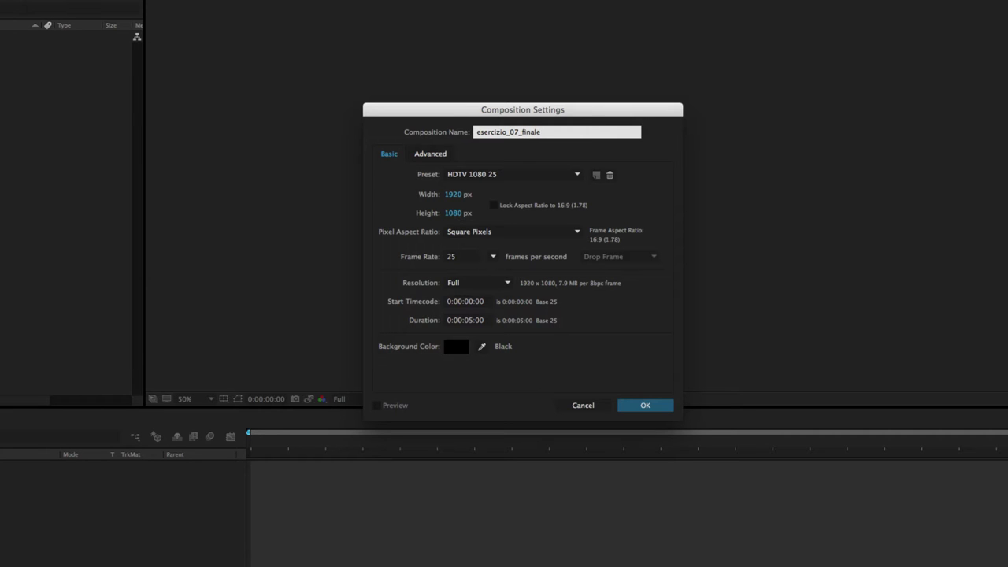
click(477, 172)
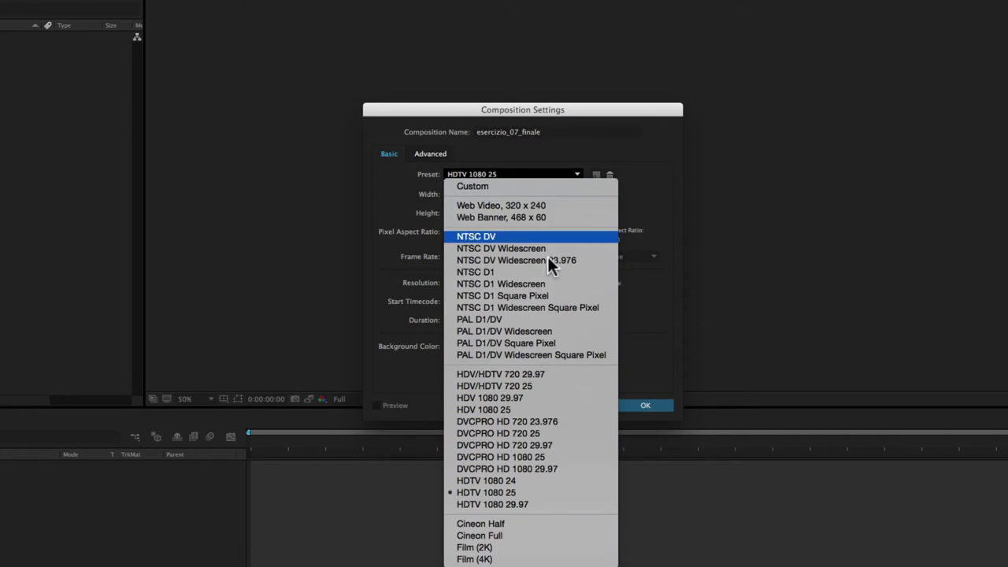
click(514, 494)
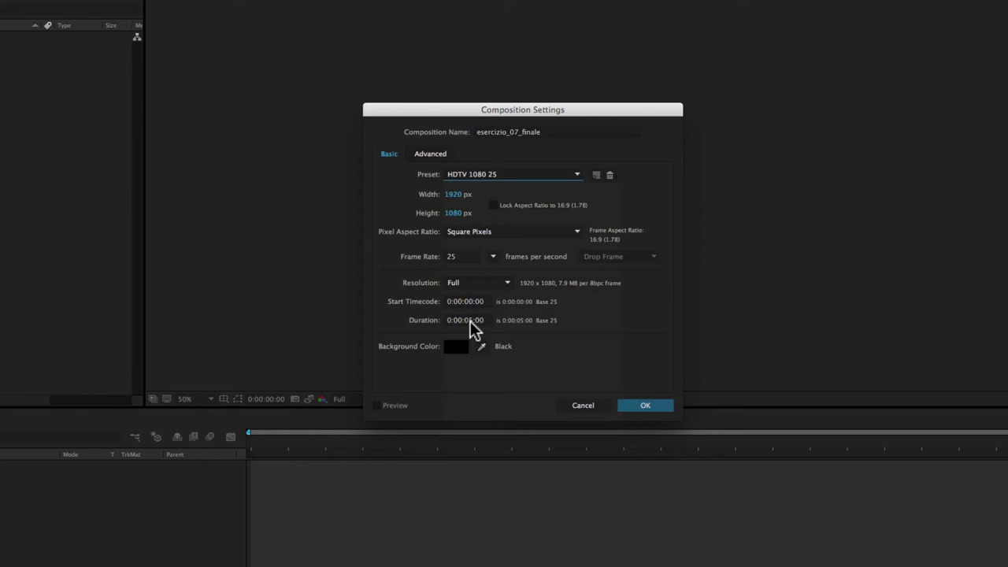
click(470, 320)
click(642, 409)
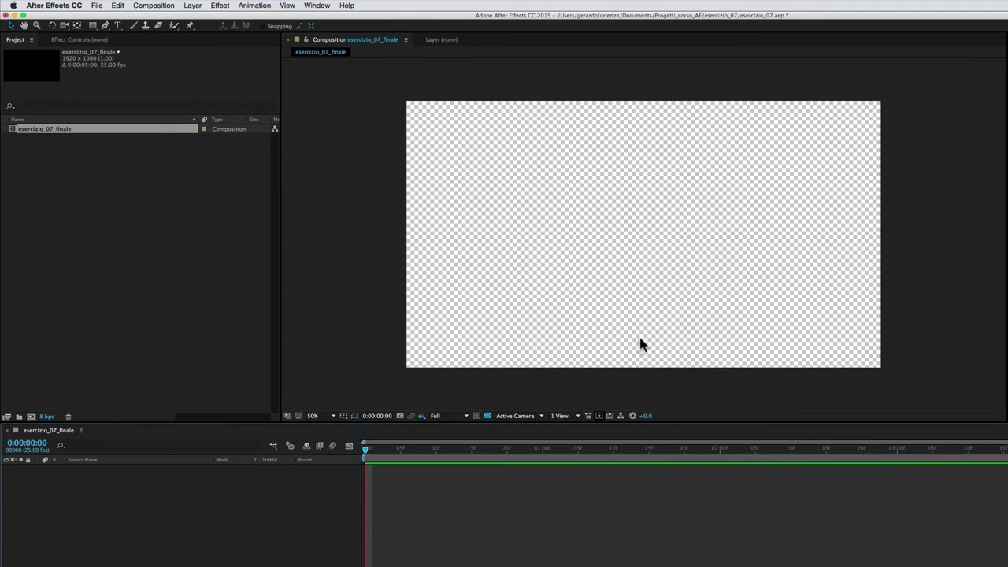
Quit the reference player, then set the Rectangle tool's fill type to Radial Gradient
key(super+Tab)
click(573, 370)
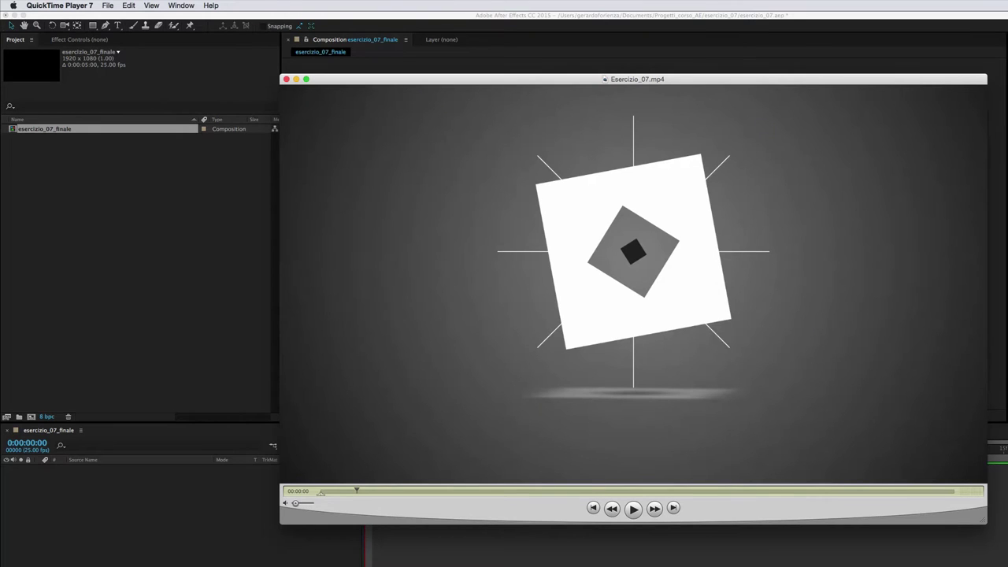
key(super+q)
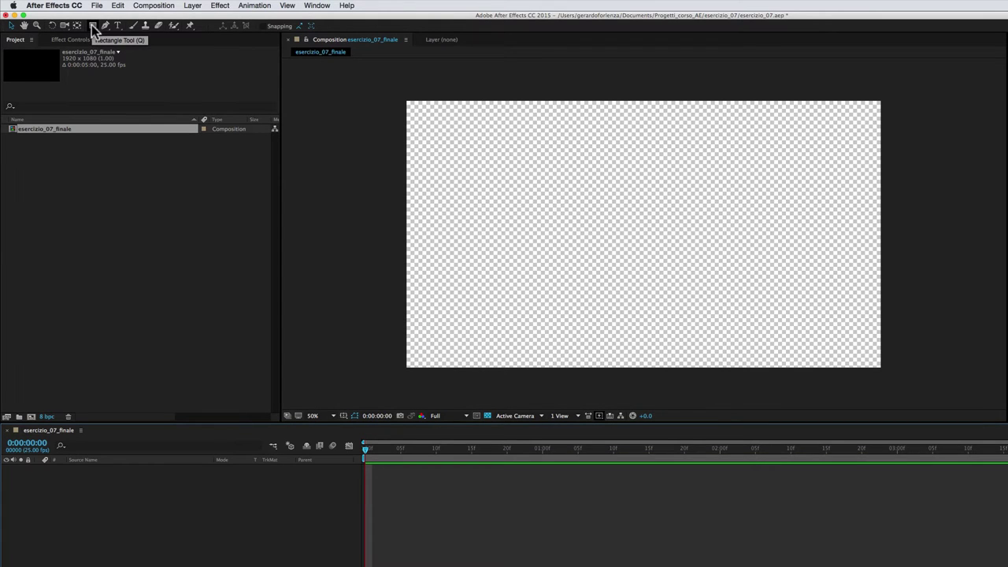
click(93, 27)
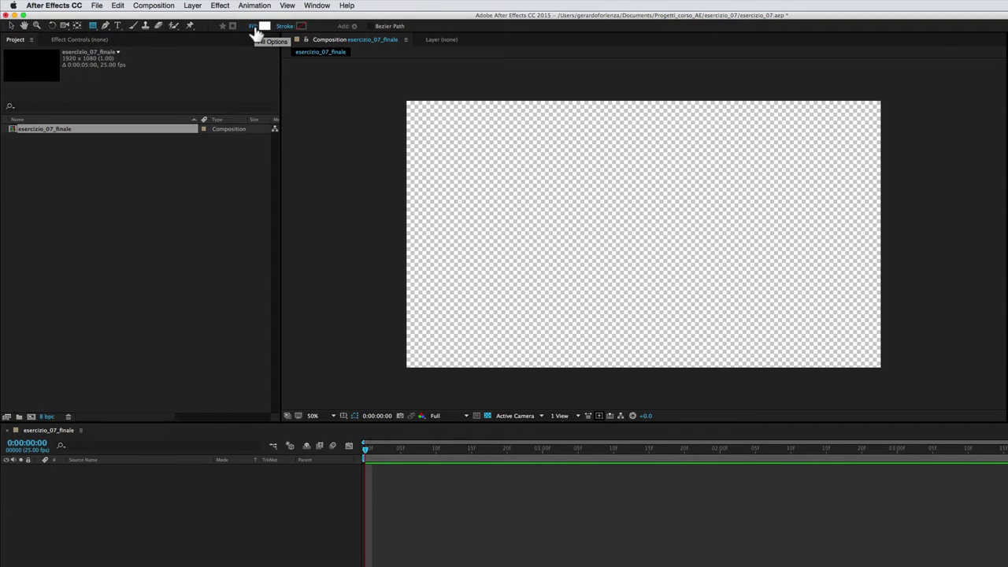
click(255, 29)
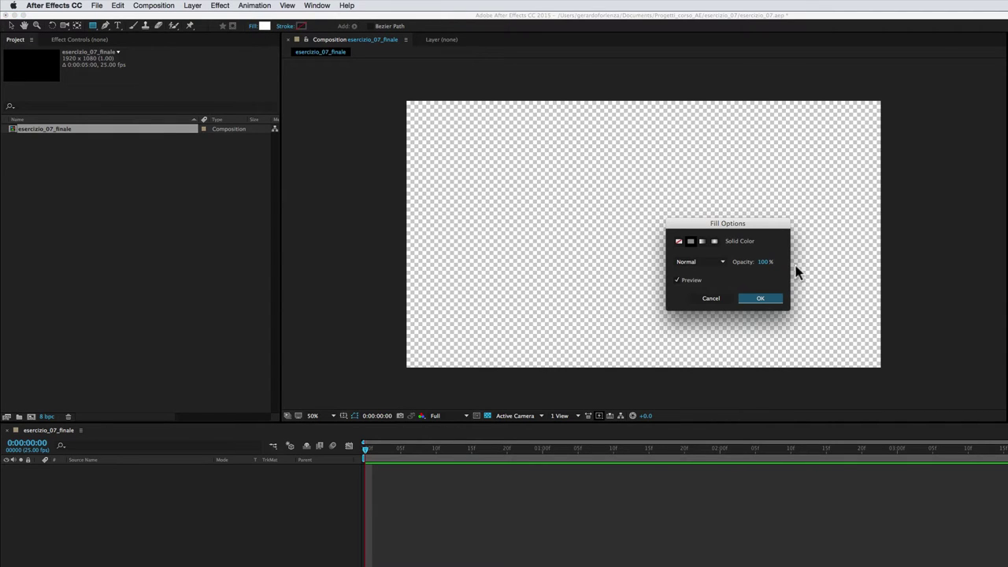
click(715, 245)
click(761, 299)
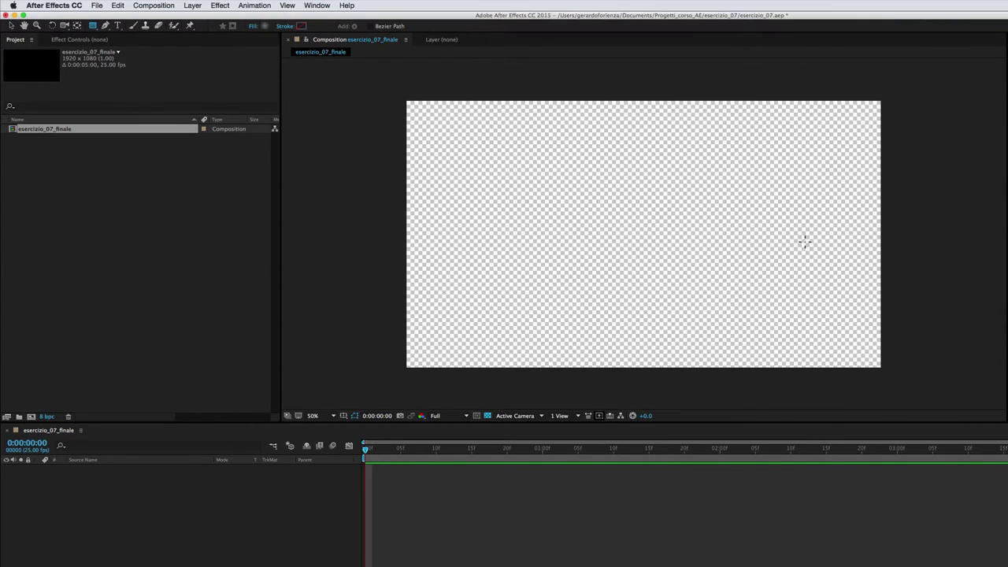
Set the gradient stops to grey 808080 at the centre and near-black 181818 outside
click(264, 26)
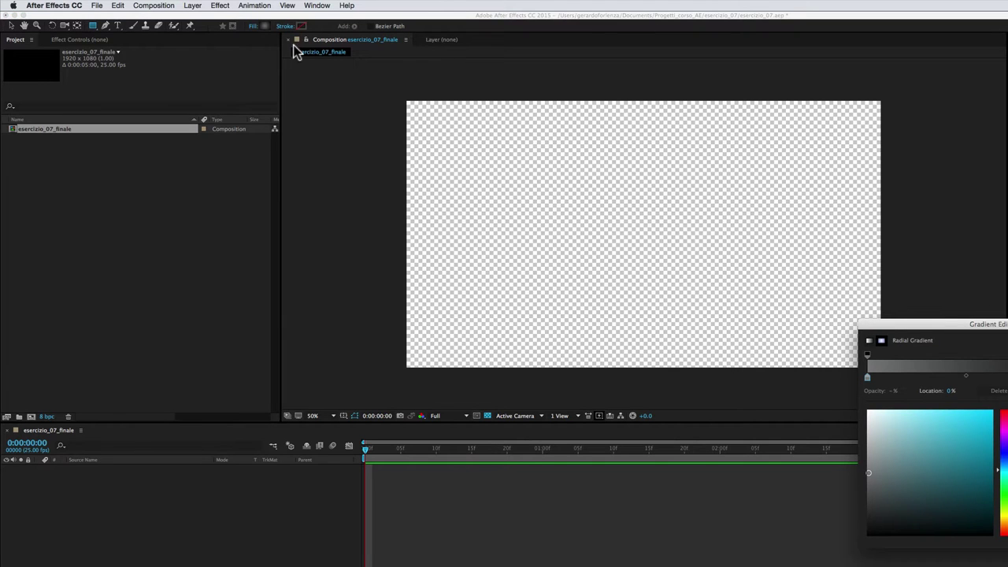
drag(922, 326, 595, 264)
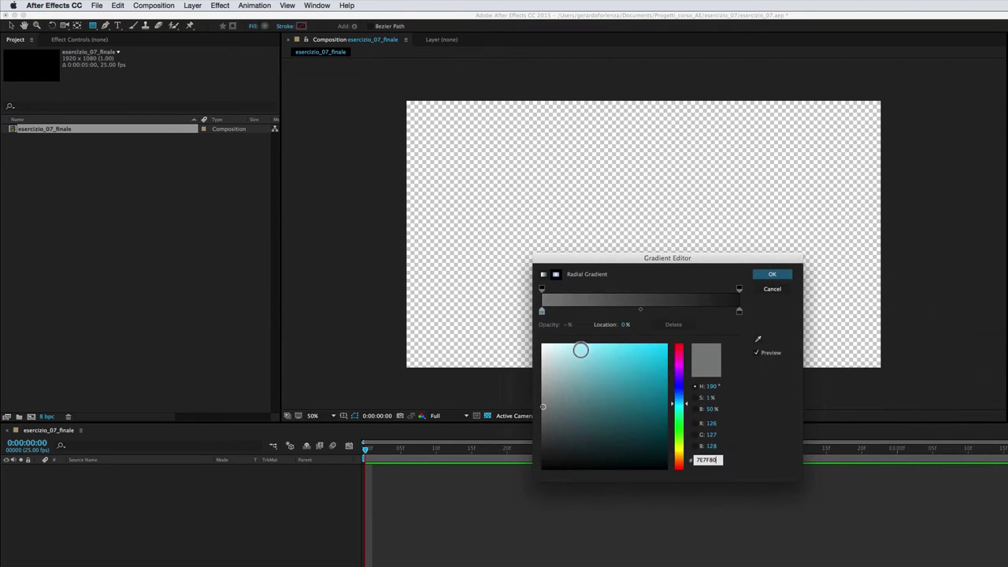
click(542, 312)
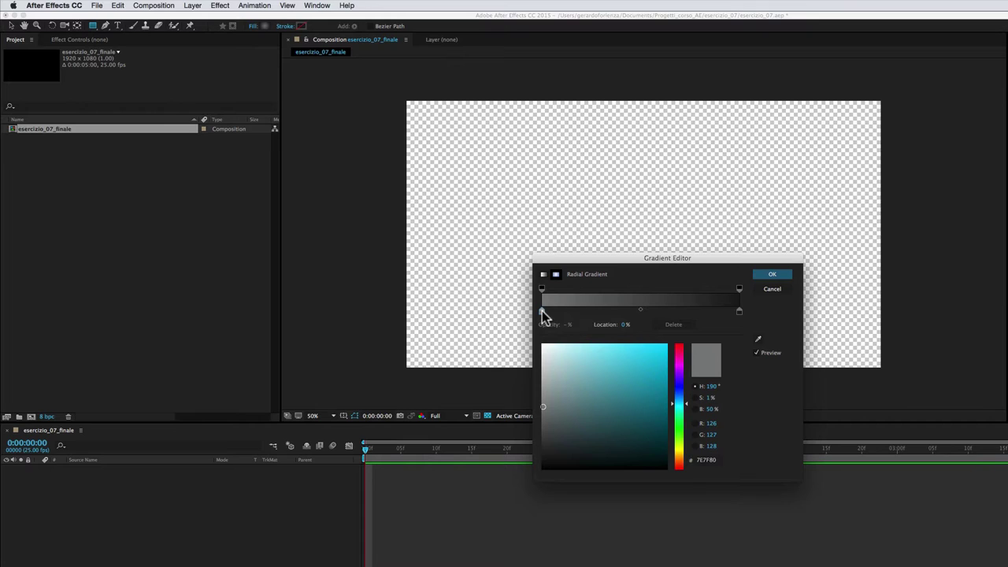
mouse_move(543, 408)
mouse_down()
mouse_move(556, 407)
mouse_move(542, 406)
mouse_up()
click(738, 312)
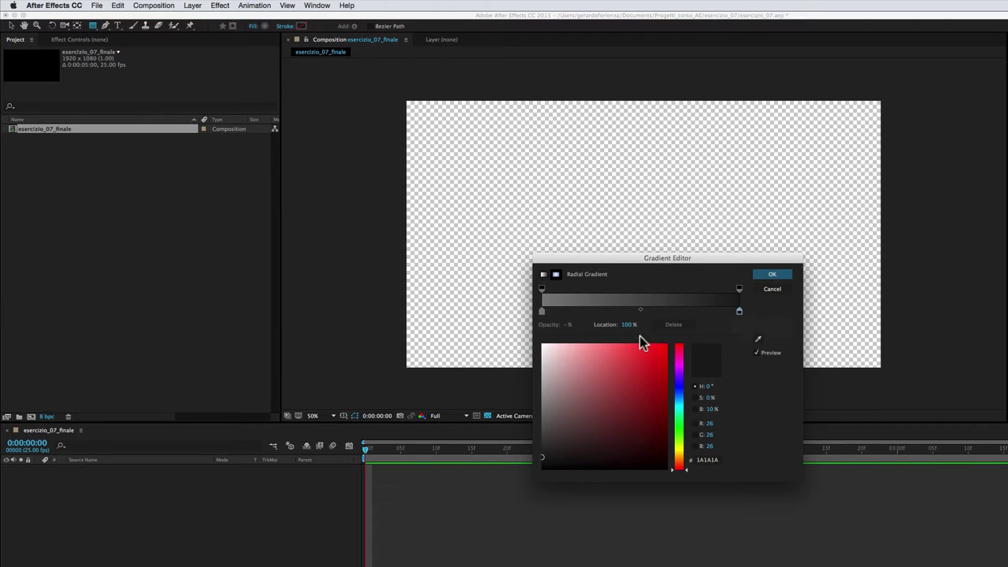
drag(539, 462, 536, 457)
click(772, 274)
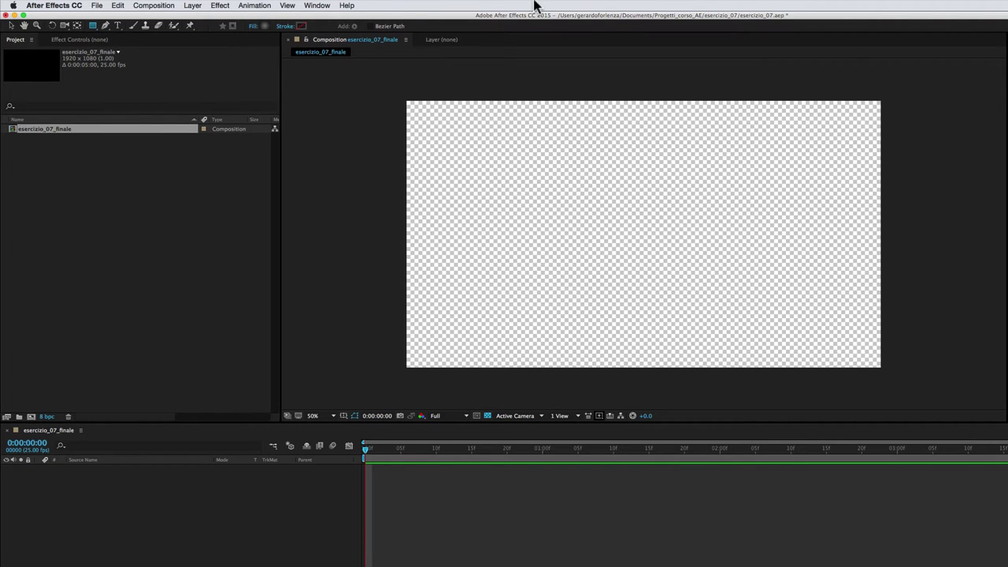
Create a full-frame gradient rectangle and stretch the gradient's end point toward the top-right corner
double_click(91, 26)
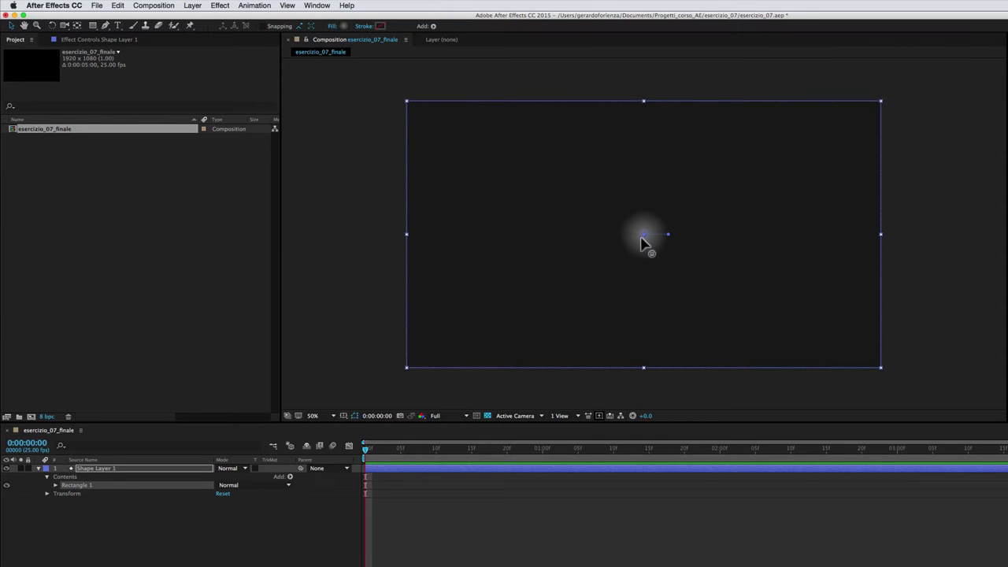
click(669, 239)
drag(674, 239, 880, 103)
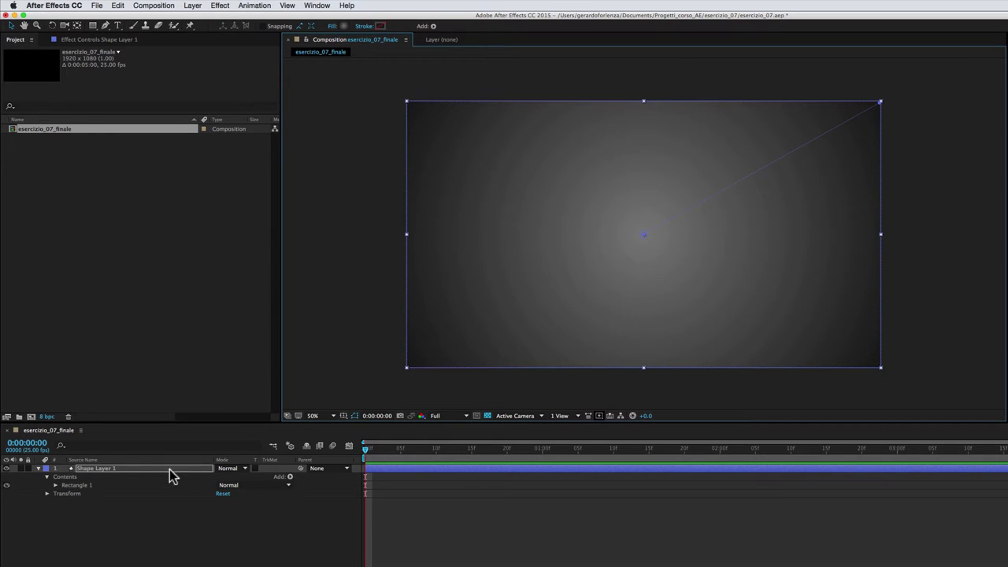
Rename the background layer sfondo_grigio and lock it
click(115, 471)
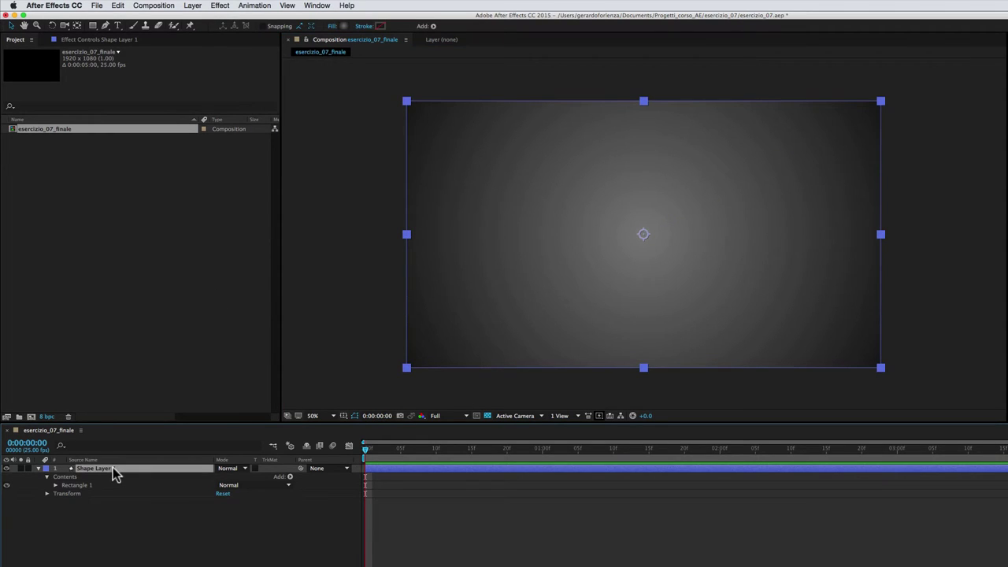
key(Return)
text(sfondo_grigio)
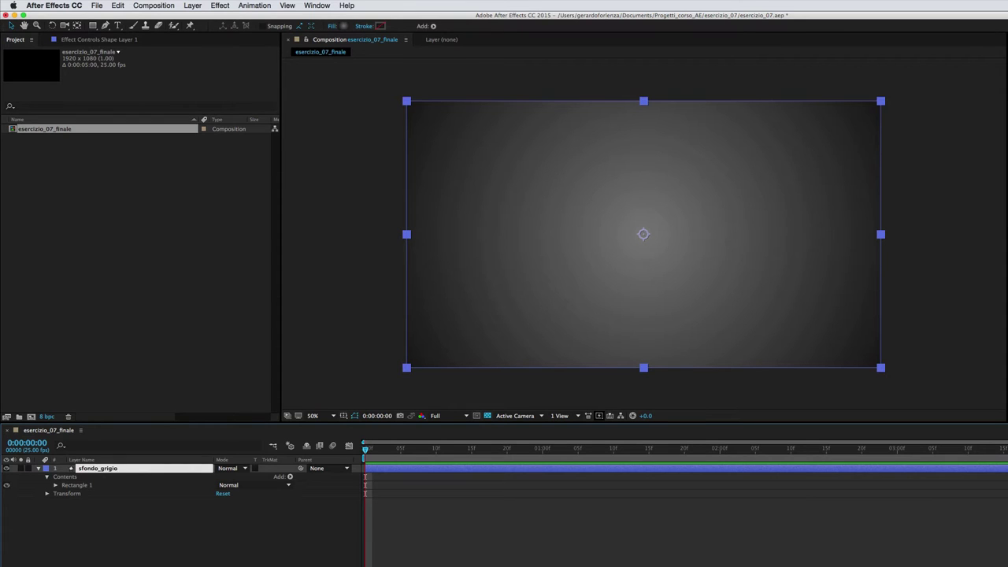
key(Return)
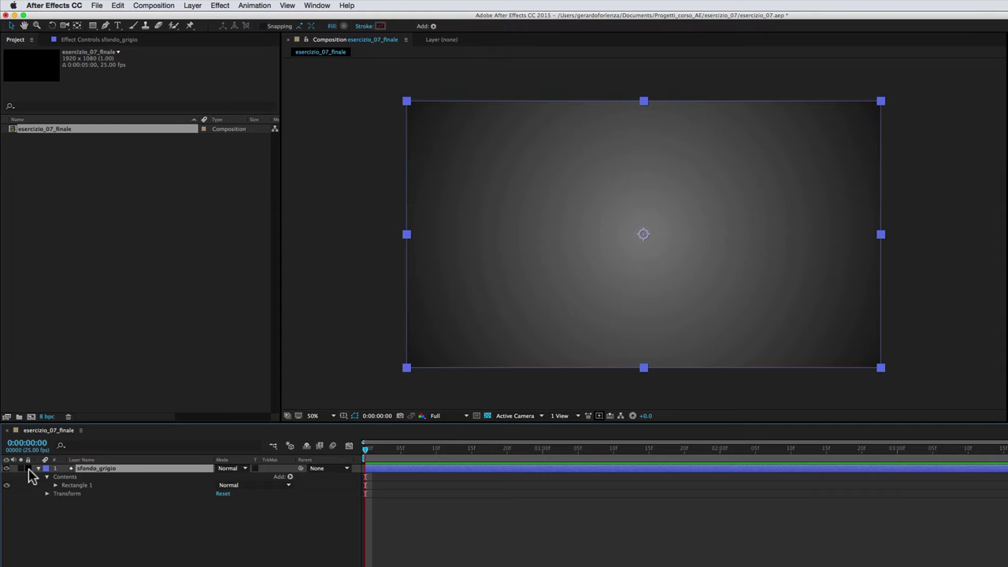
click(29, 476)
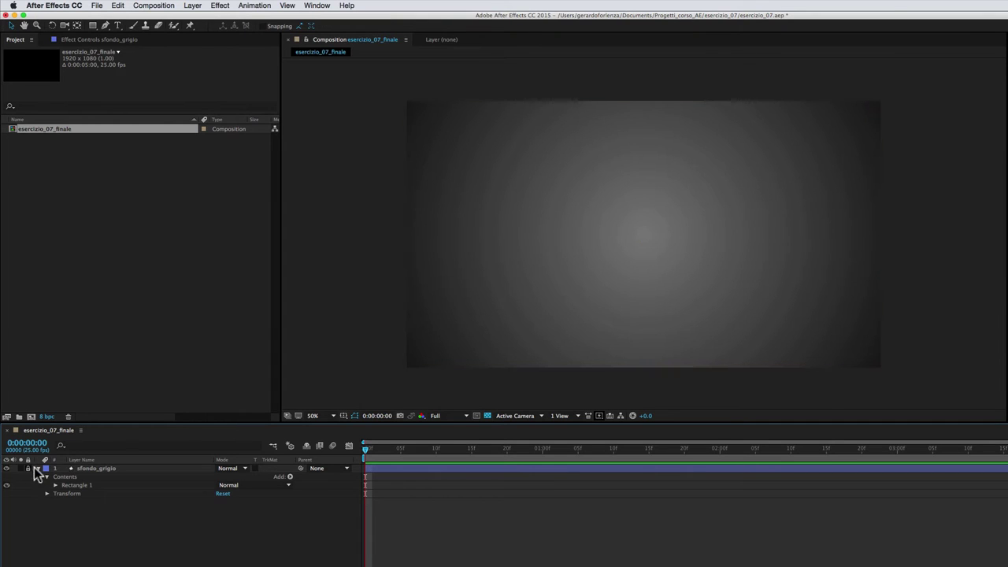
key(super+Tab)
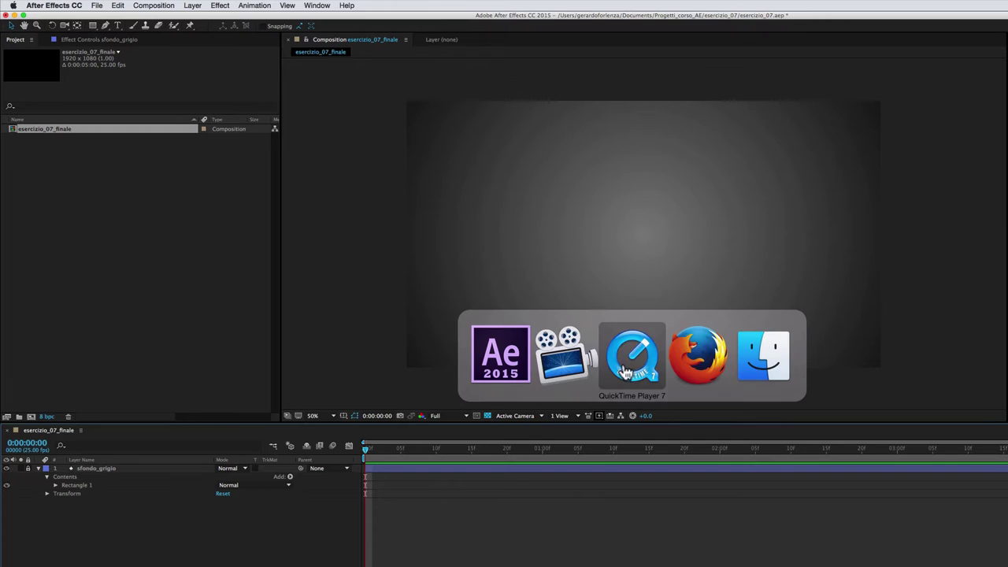
click(628, 372)
mouse_move(356, 491)
mouse_down()
mouse_move(329, 494)
mouse_move(403, 488)
mouse_up()
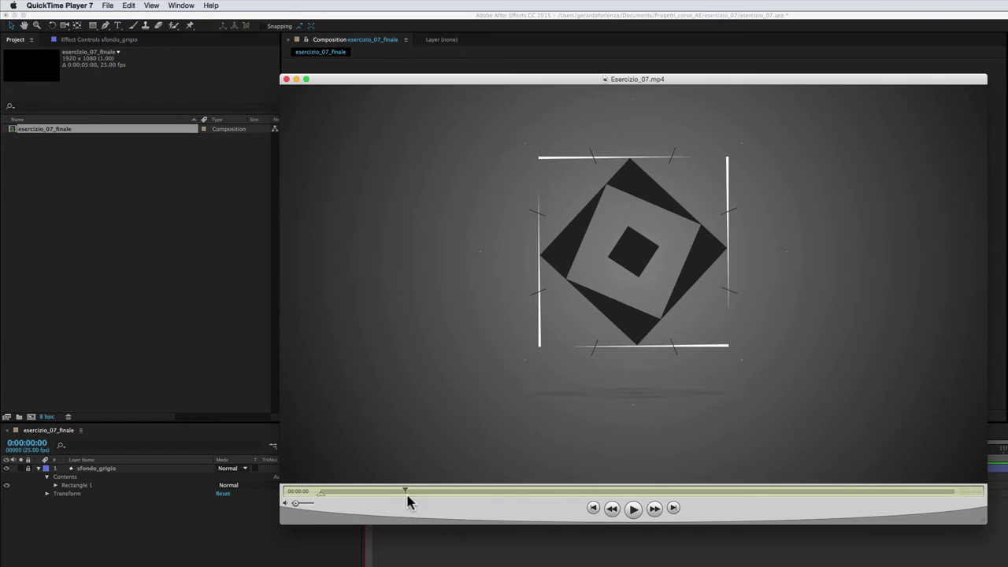
key(super+q)
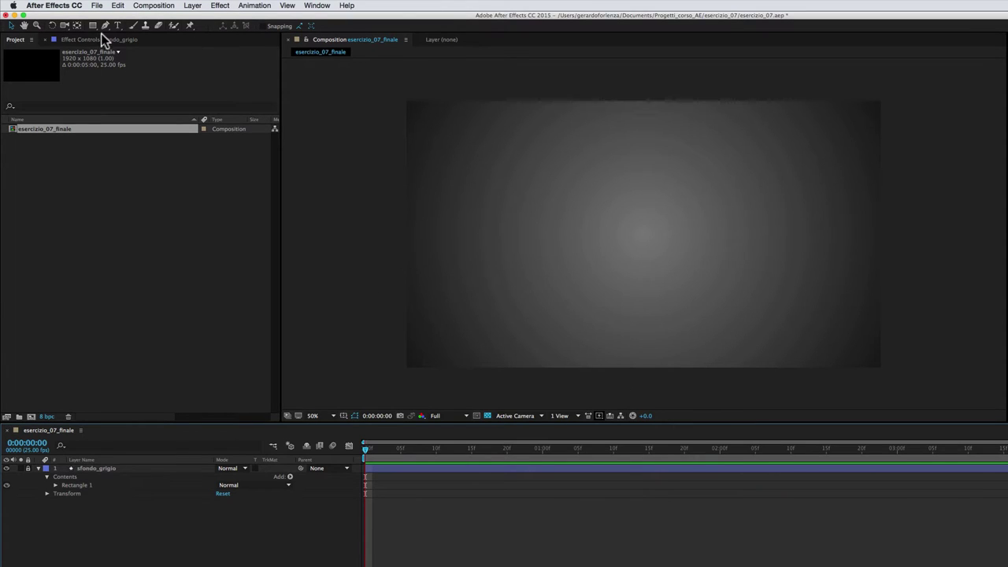
Set the Rectangle tool's fill to solid white
drag(92, 28, 117, 30)
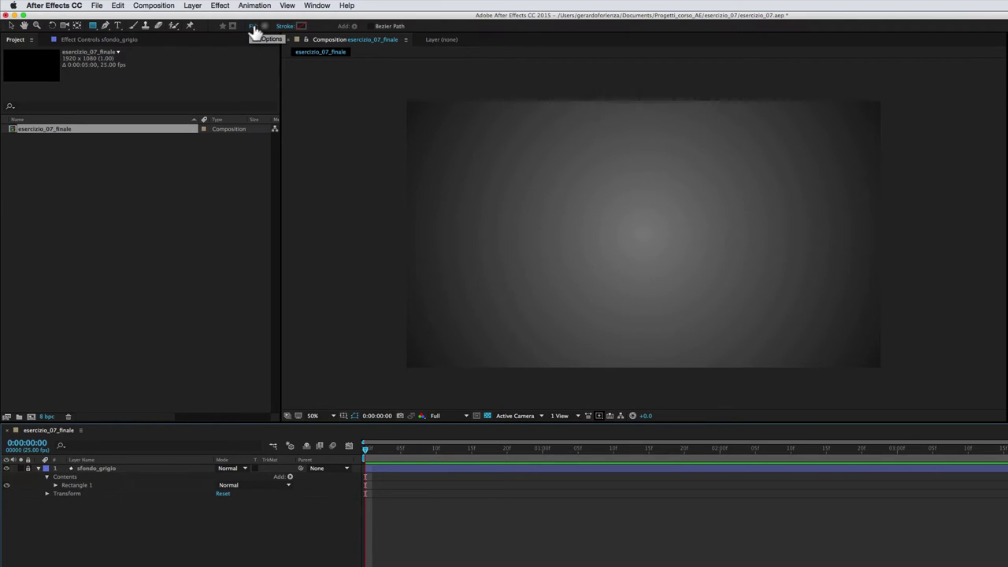
click(253, 27)
click(690, 243)
click(761, 299)
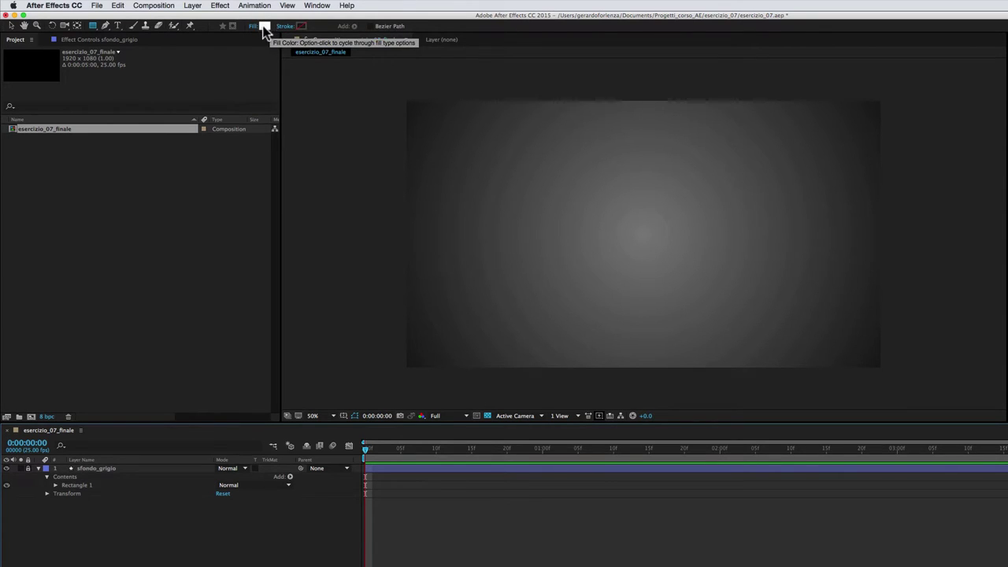
With nothing selected, draw a white square near the composition centre
key(F2)
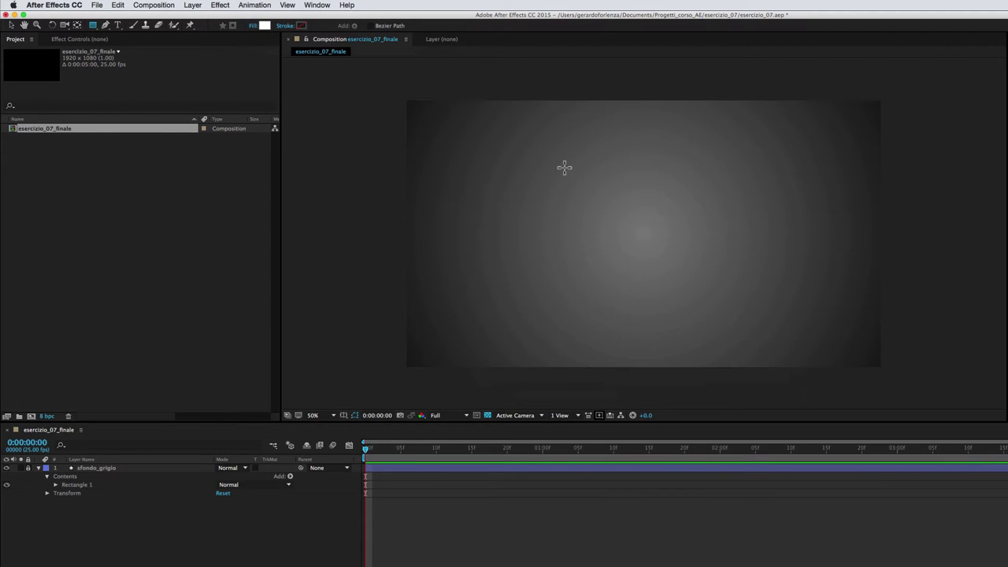
click(564, 167)
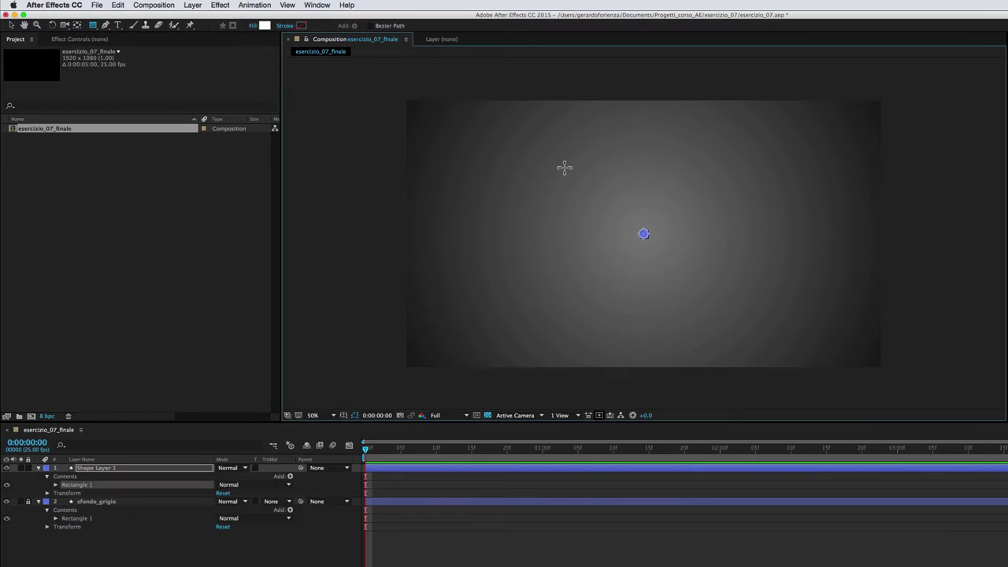
mouse_move(564, 167)
mouse_down()
mouse_move(678, 279)
mouse_move(706, 293)
mouse_up()
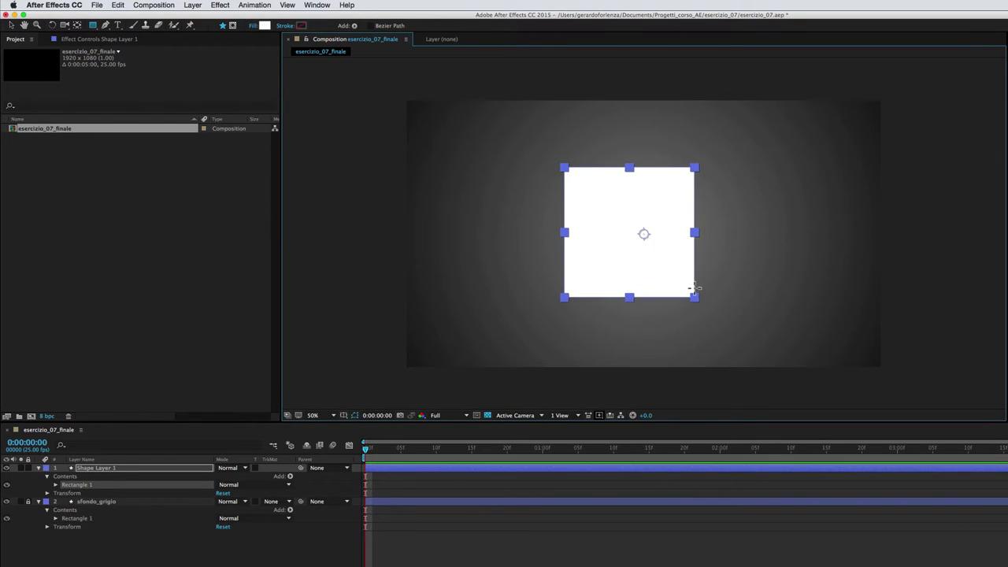
drag(707, 292, 708, 294)
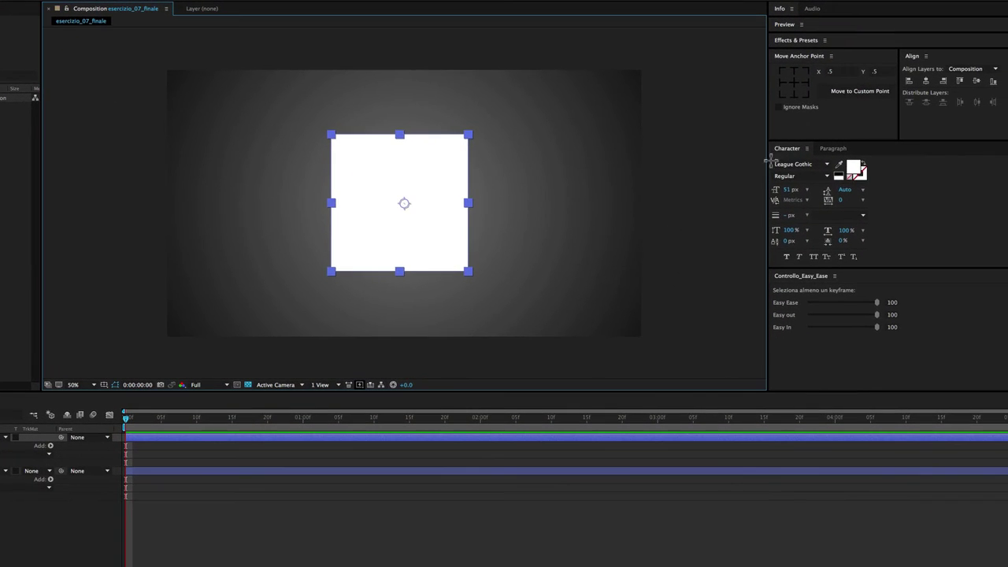
Centre the square's anchor point and align it horizontally and vertically in the composition
click(794, 82)
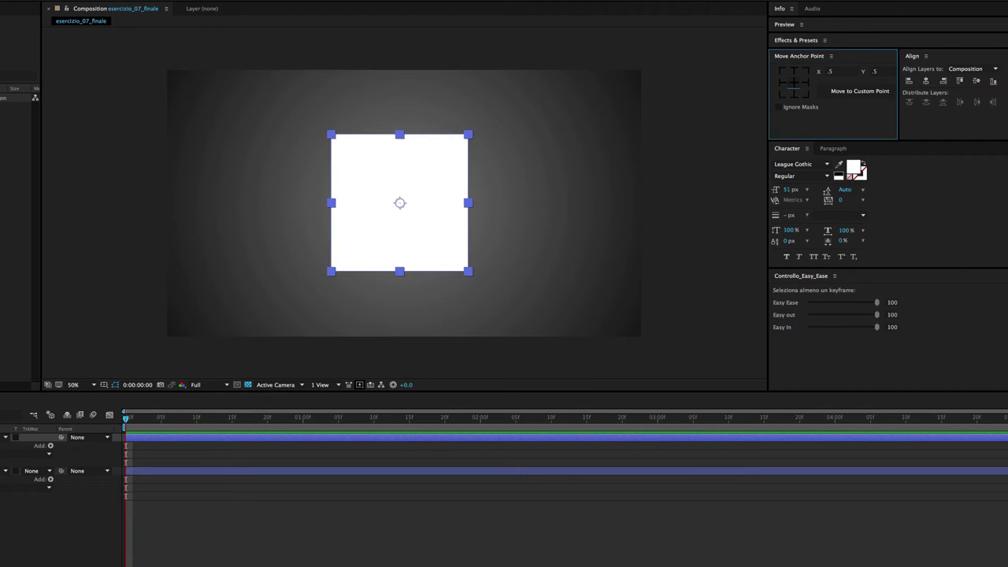
click(928, 81)
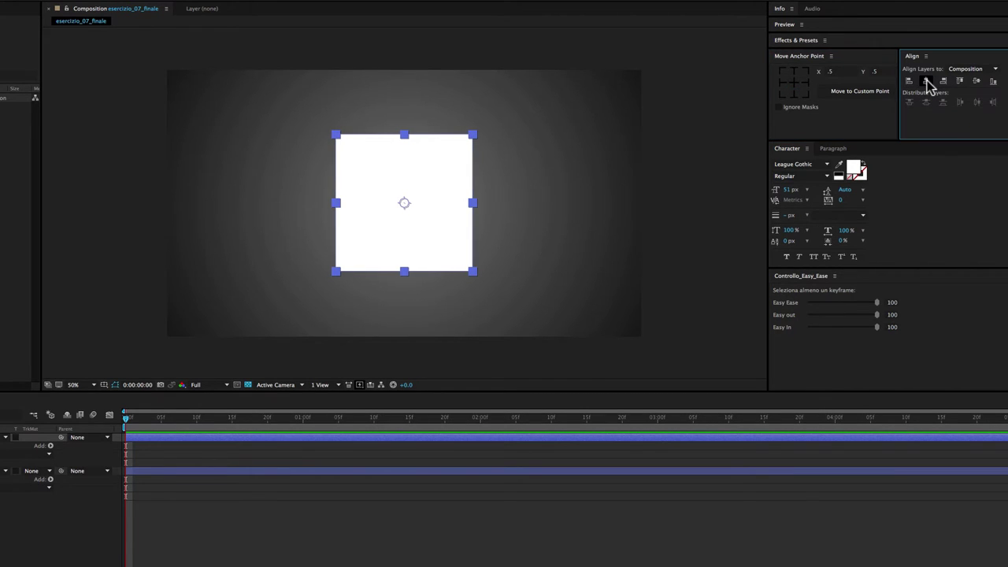
click(977, 82)
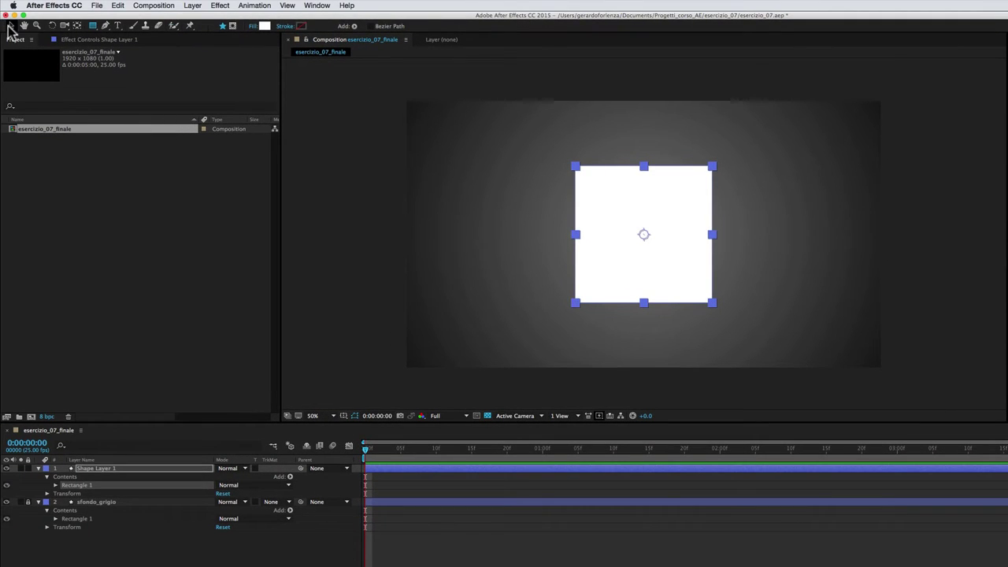
click(12, 25)
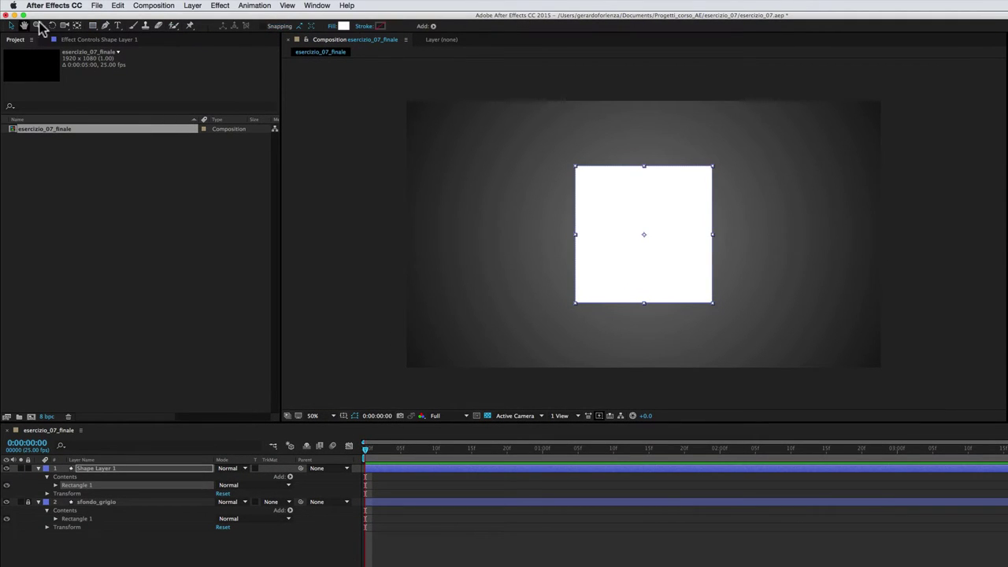
Expand Shape Layer 1's Rectangle 1 > Transform: Rectangle 1 and select its Scale and Rotation
click(157, 468)
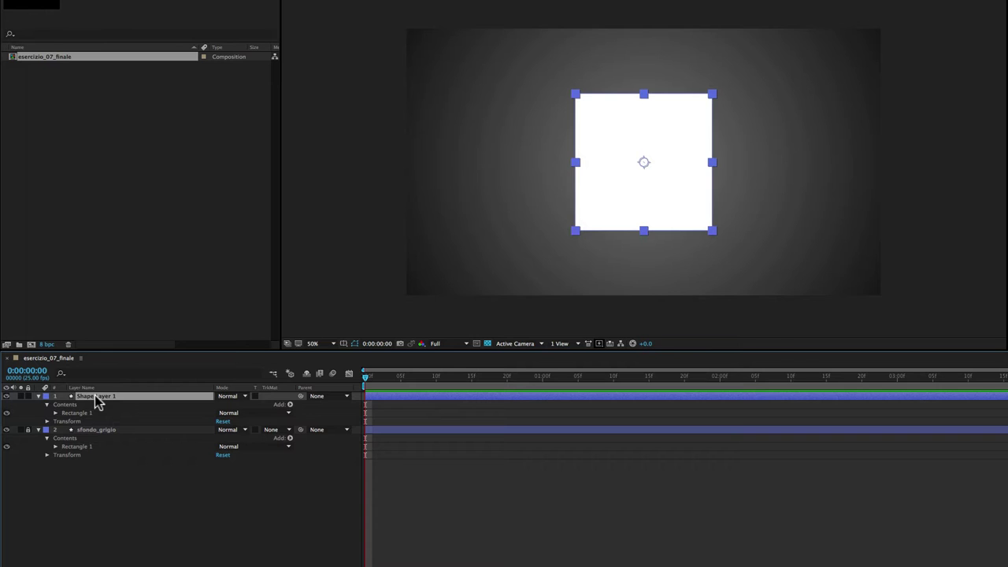
key(Return)
click(73, 413)
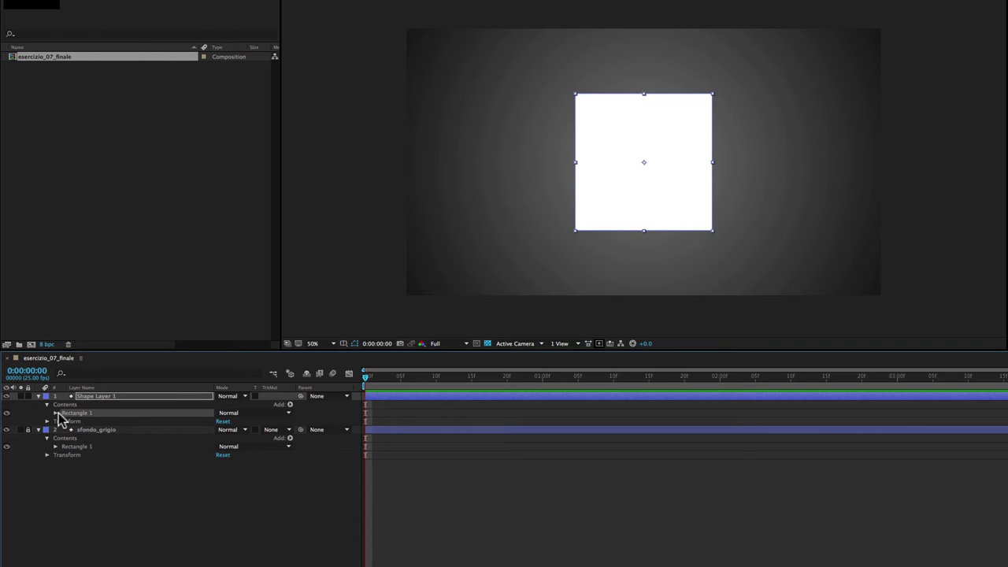
click(55, 412)
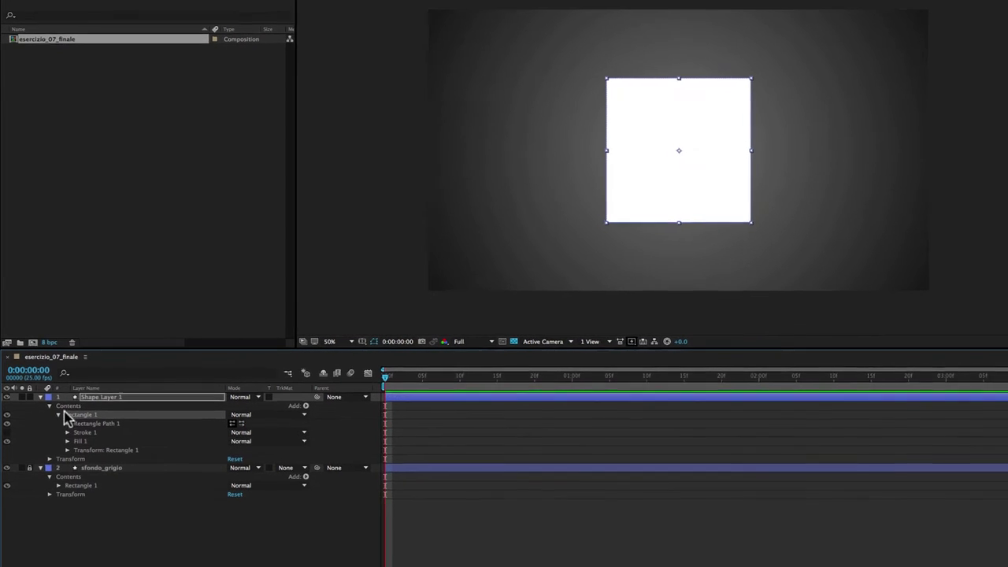
click(92, 452)
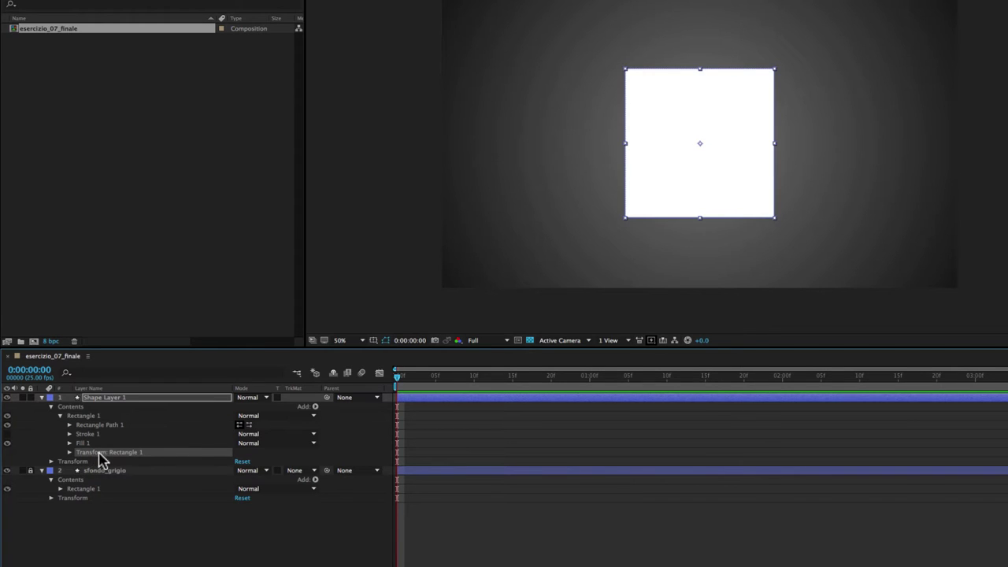
click(69, 452)
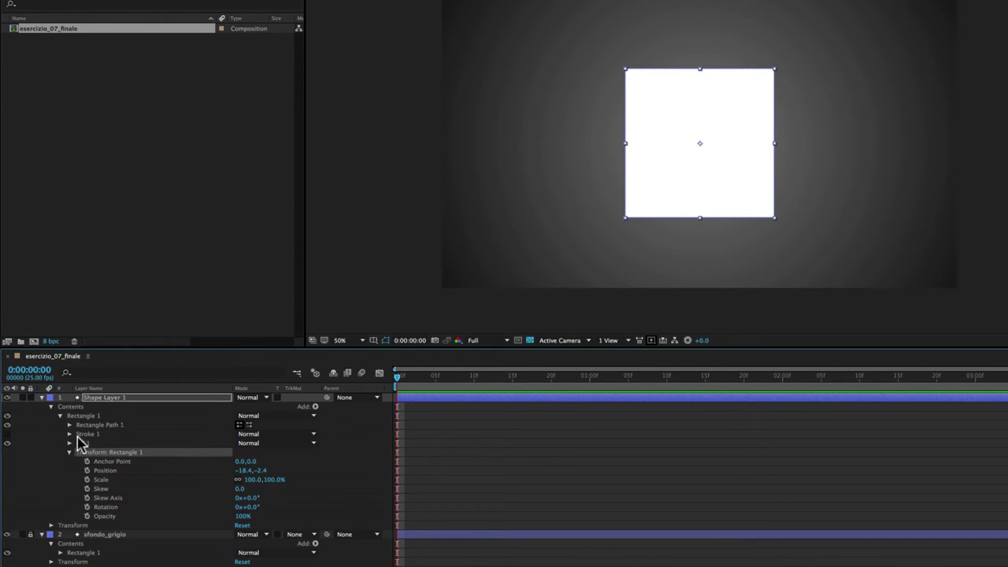
click(101, 480)
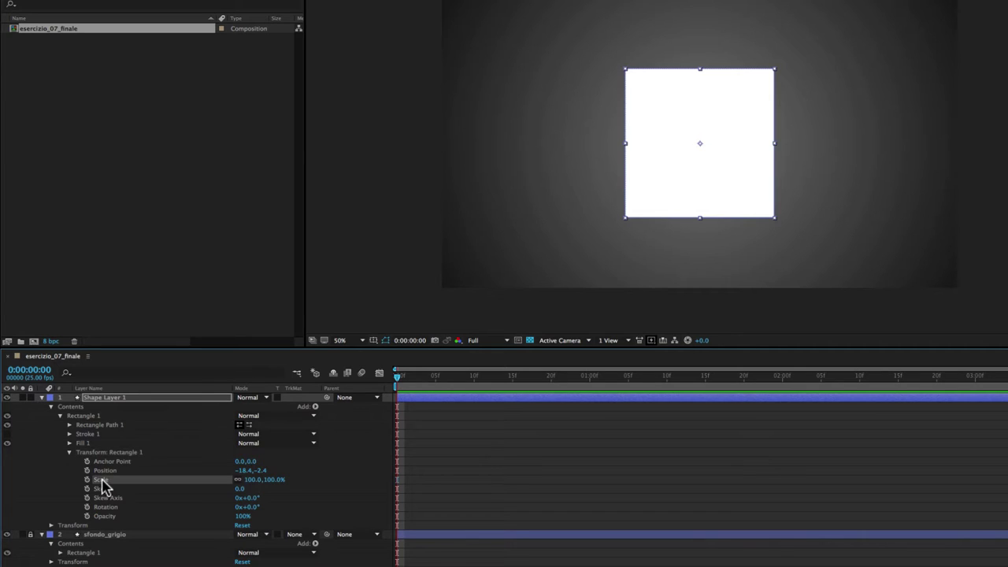
click(110, 507)
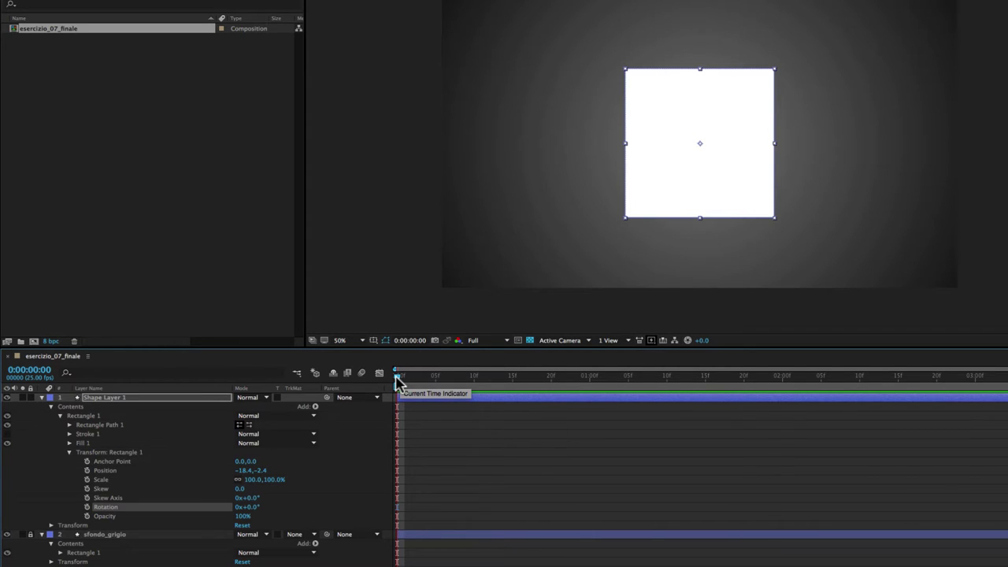
Add Scale and Rotation keyframes at frame 13 holding 100% and 0°
drag(397, 376, 496, 380)
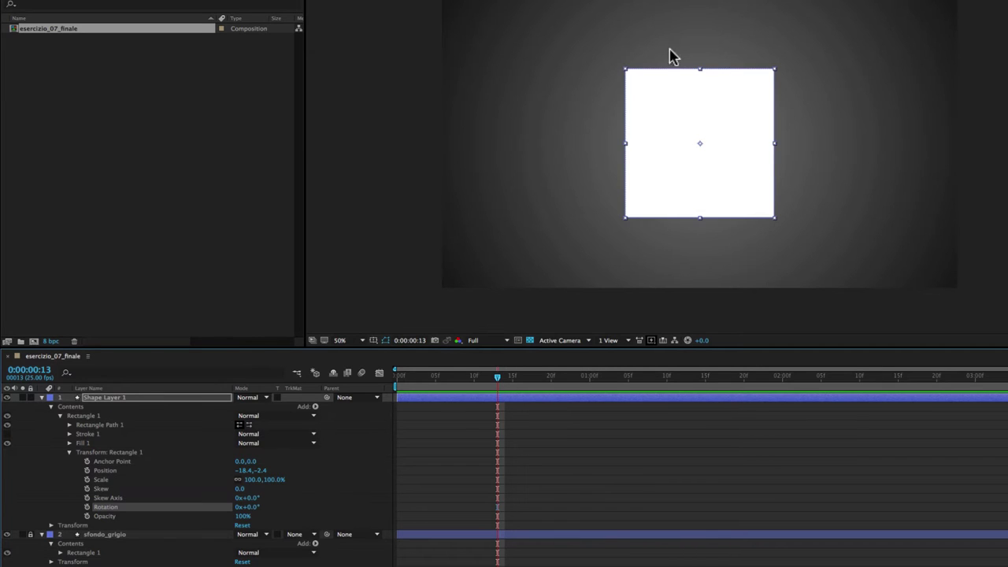
click(86, 479)
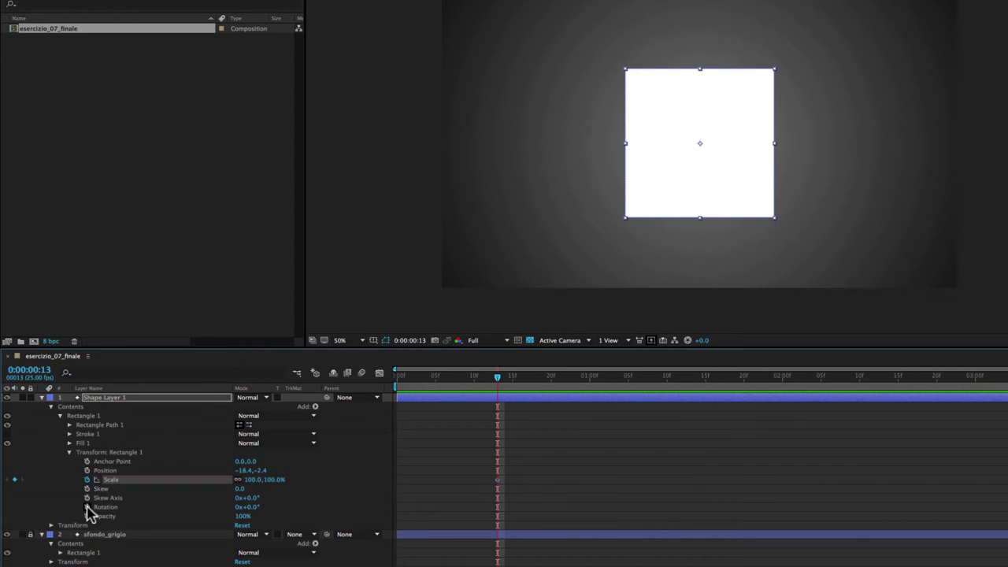
click(86, 507)
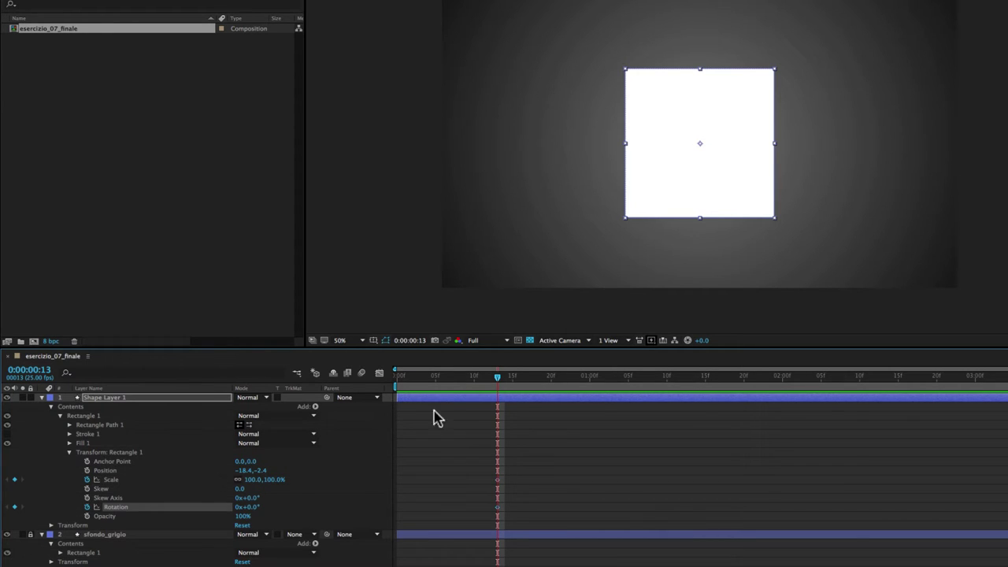
At frame 0 set Rotation to -90° and Scale to 0%, then scrub to check the growth
drag(496, 377, 389, 392)
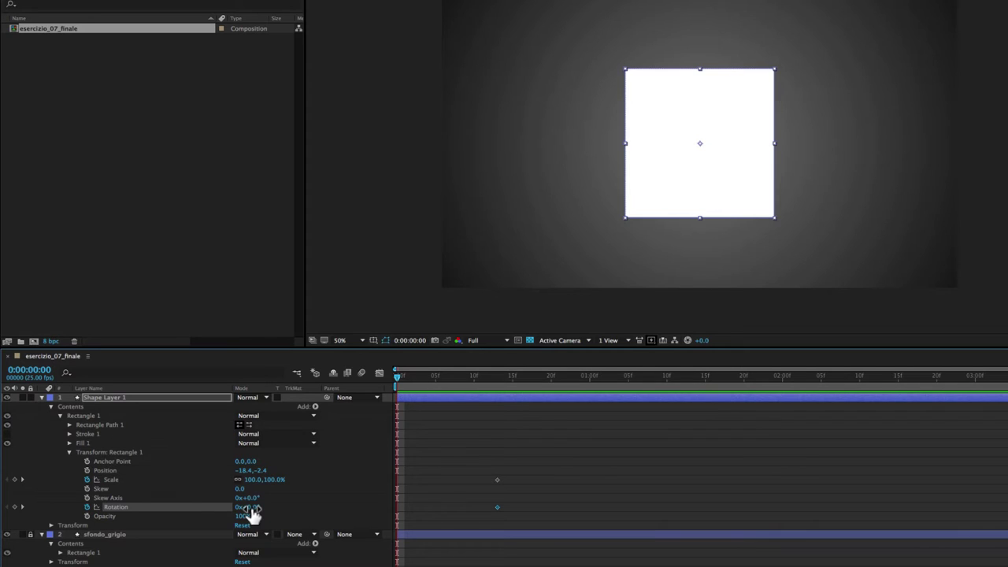
drag(252, 513, 246, 509)
click(250, 507)
text(-90)
key(Return)
click(251, 480)
text(0)
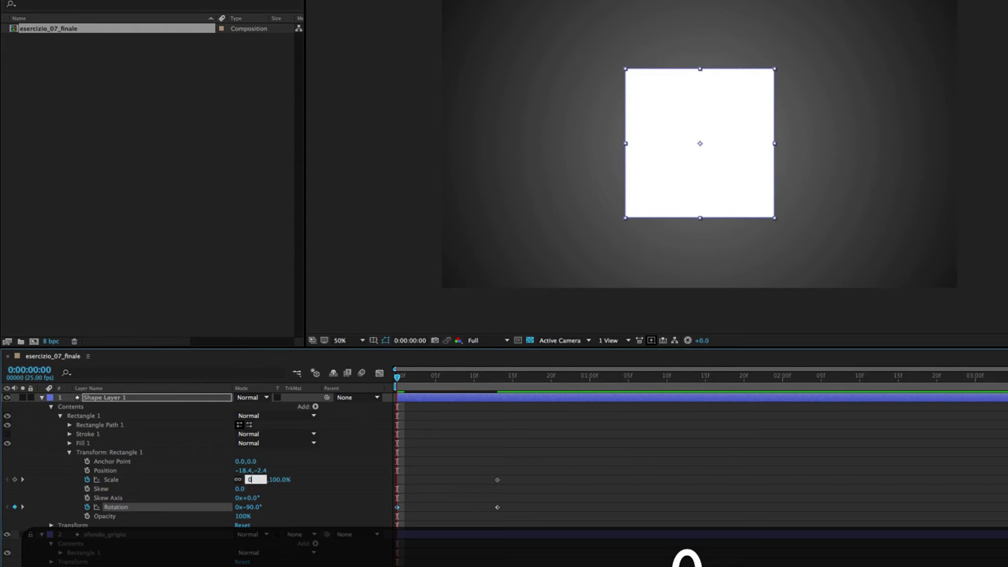
click(335, 473)
drag(398, 379, 512, 392)
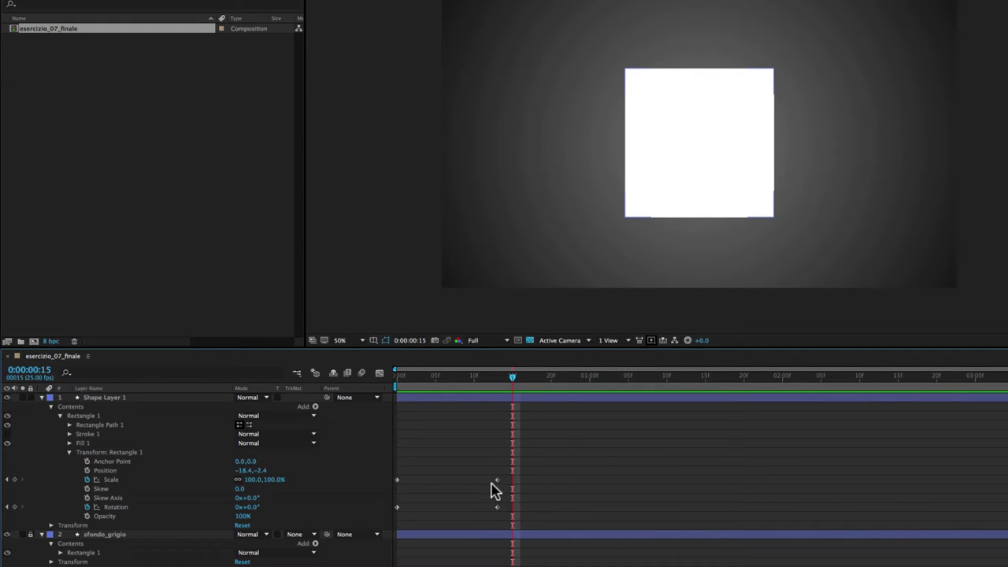
Apply an 85 easy ease to the frame-13 Scale and Rotation keyframes
drag(490, 468, 520, 526)
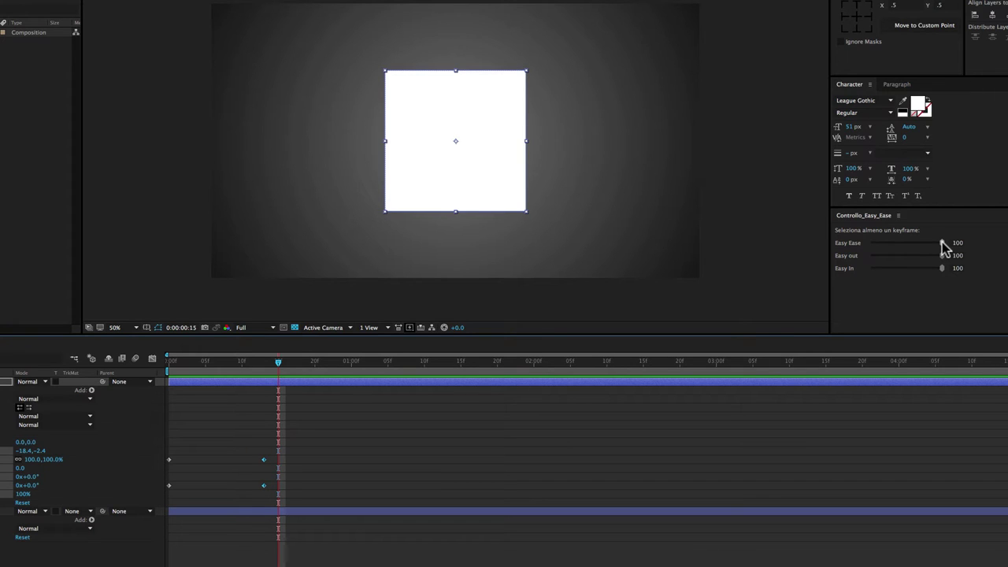
drag(942, 244, 936, 247)
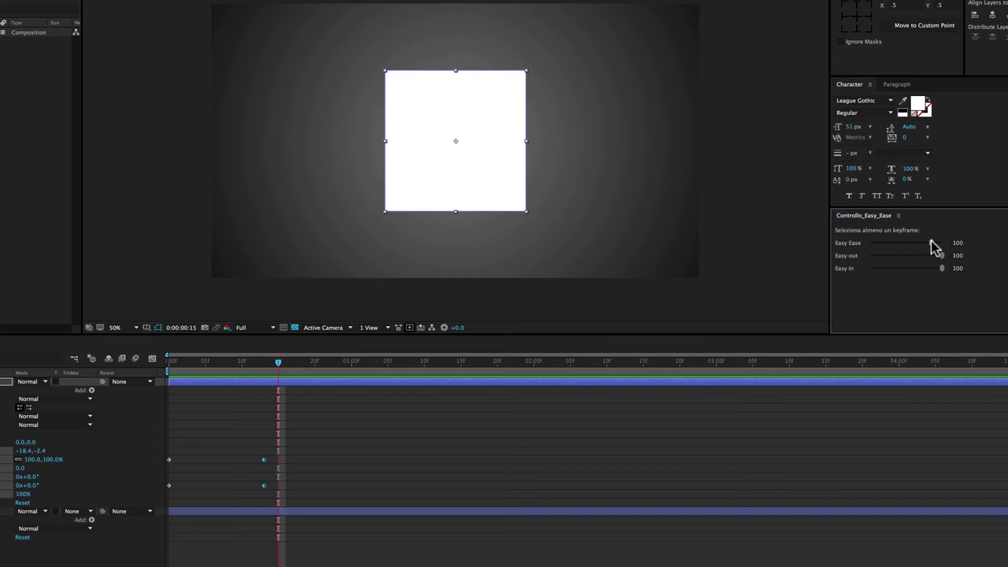
drag(935, 247, 933, 248)
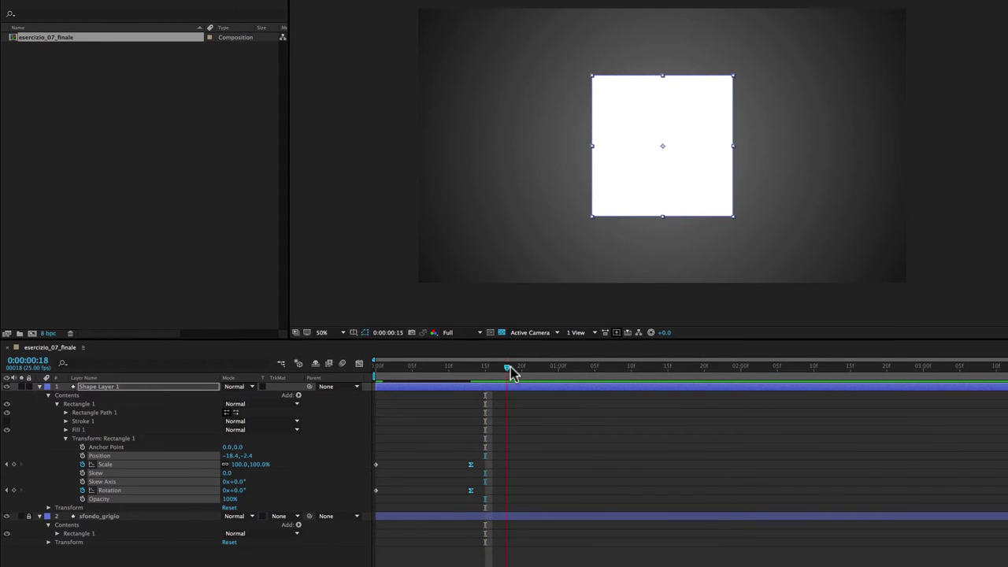
End the work area at frame 22 and preview the animation
drag(509, 371, 534, 372)
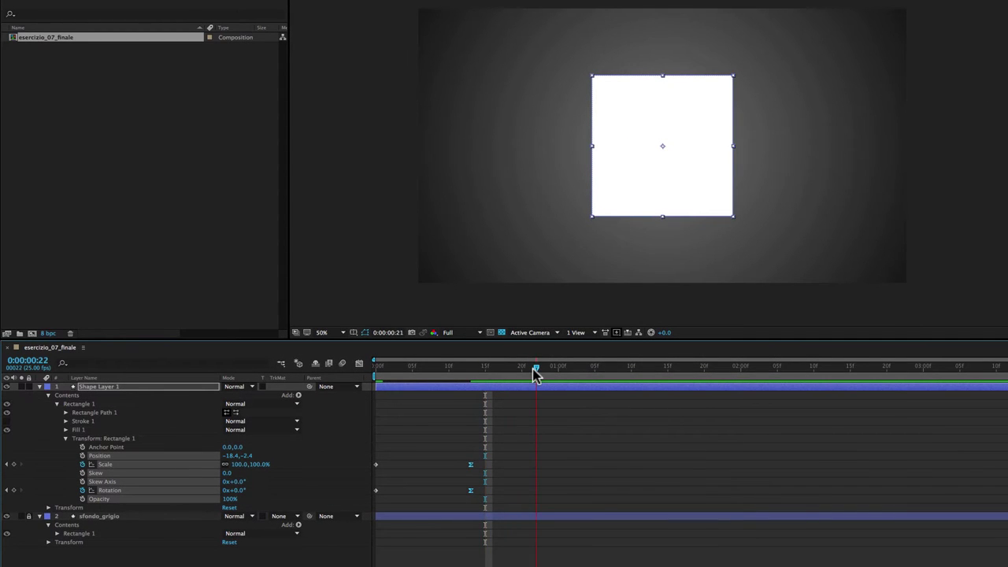
key(n)
key(space)
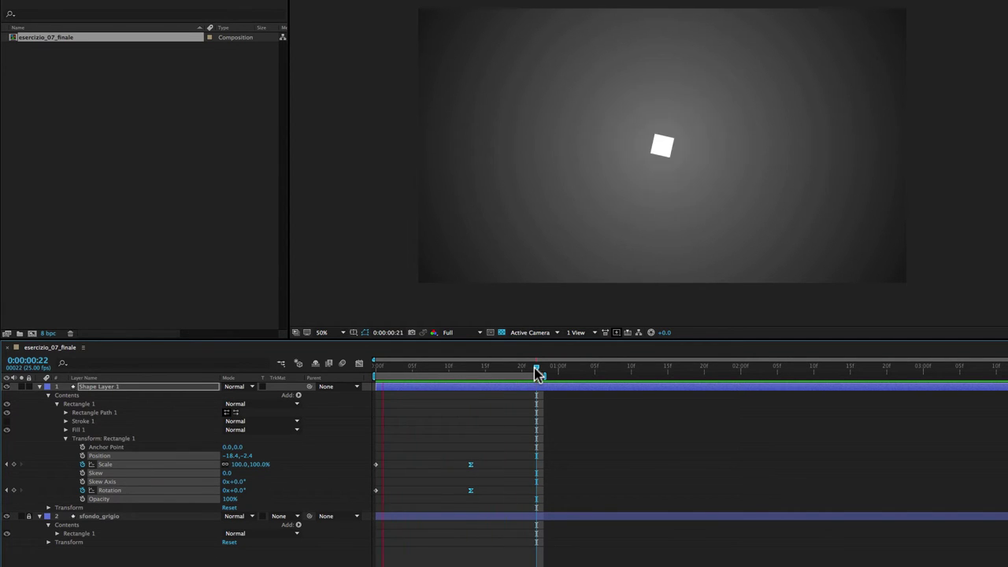
key(space)
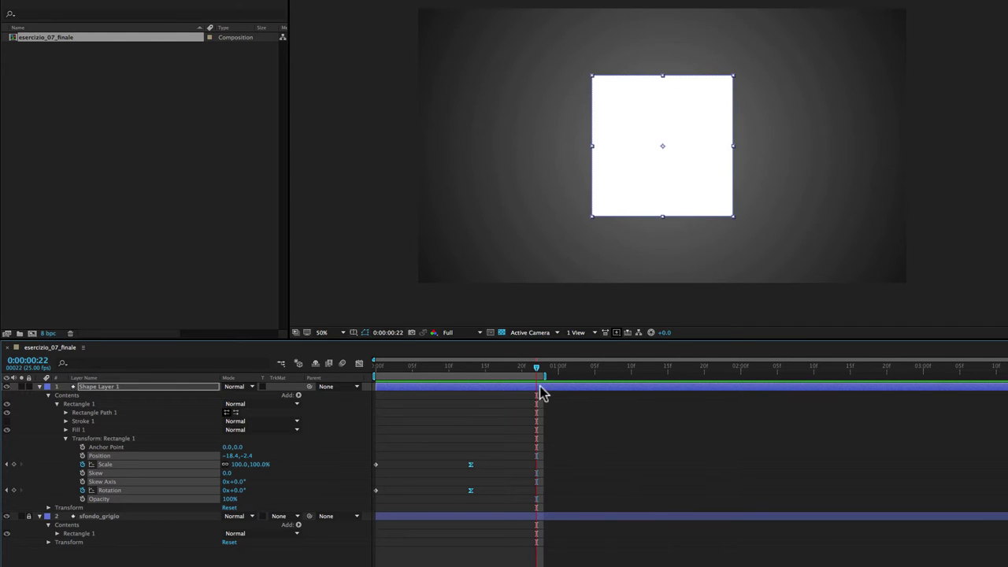
key(super+Tab)
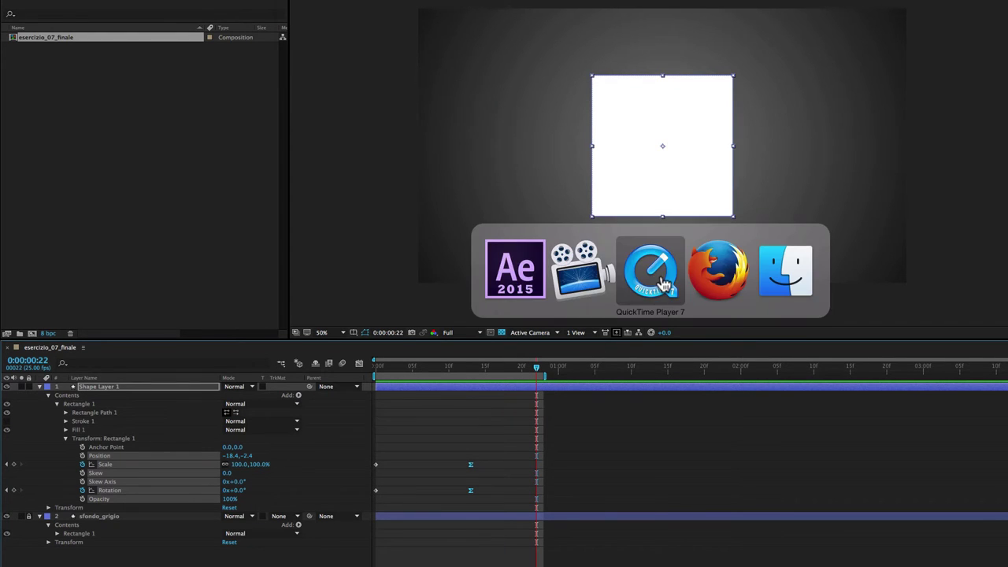
mouse_move(416, 410)
mouse_down()
mouse_move(359, 416)
mouse_move(372, 415)
mouse_up()
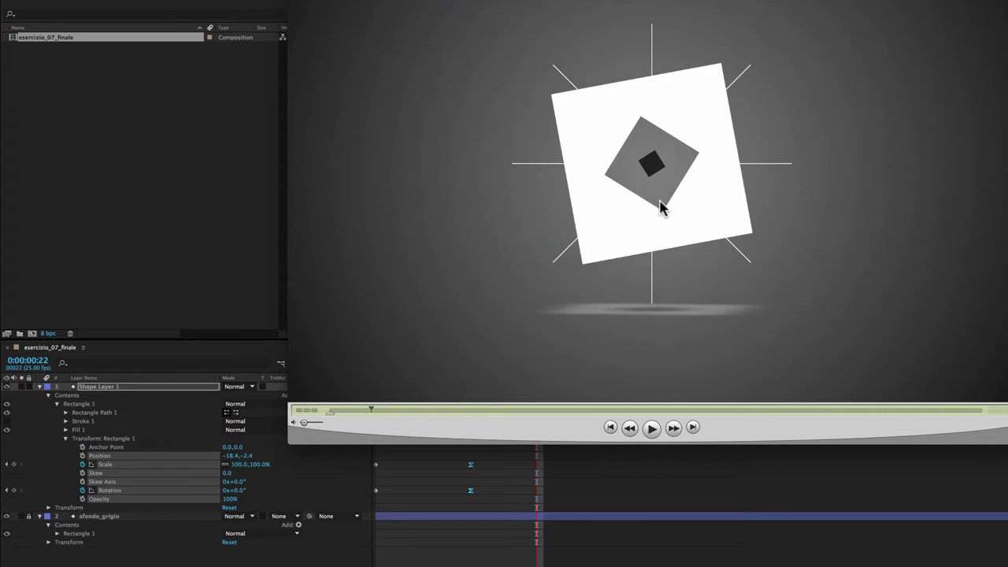
drag(372, 415, 398, 416)
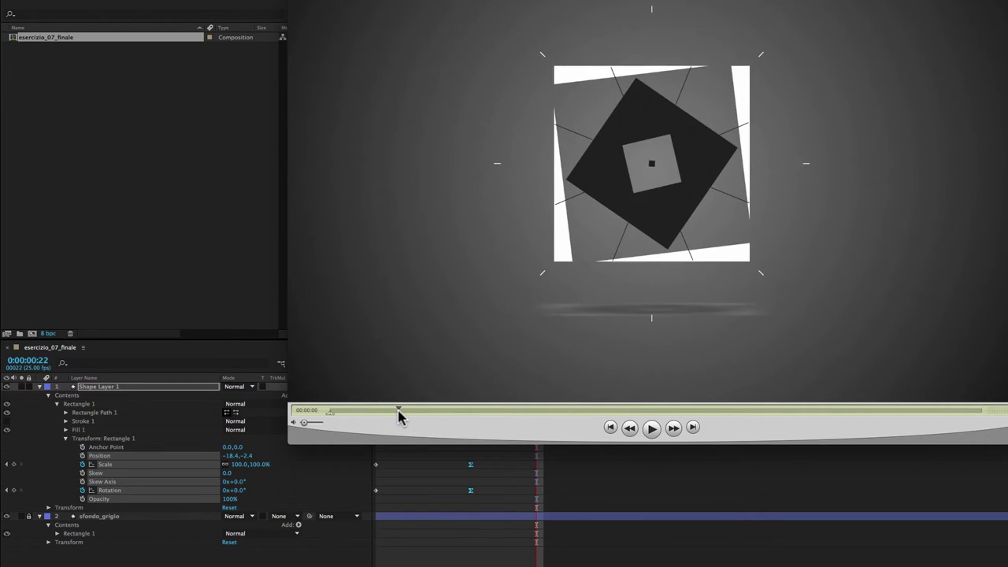
drag(402, 415, 429, 415)
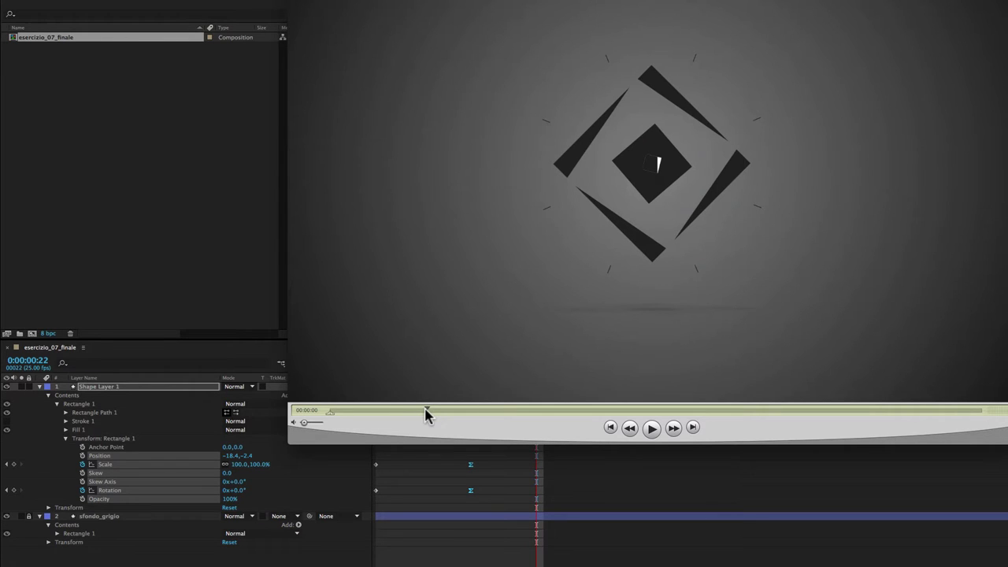
Collapse Rectangle 1 and duplicate it into Rectangle 2 inside Shape Layer 1
click(450, 559)
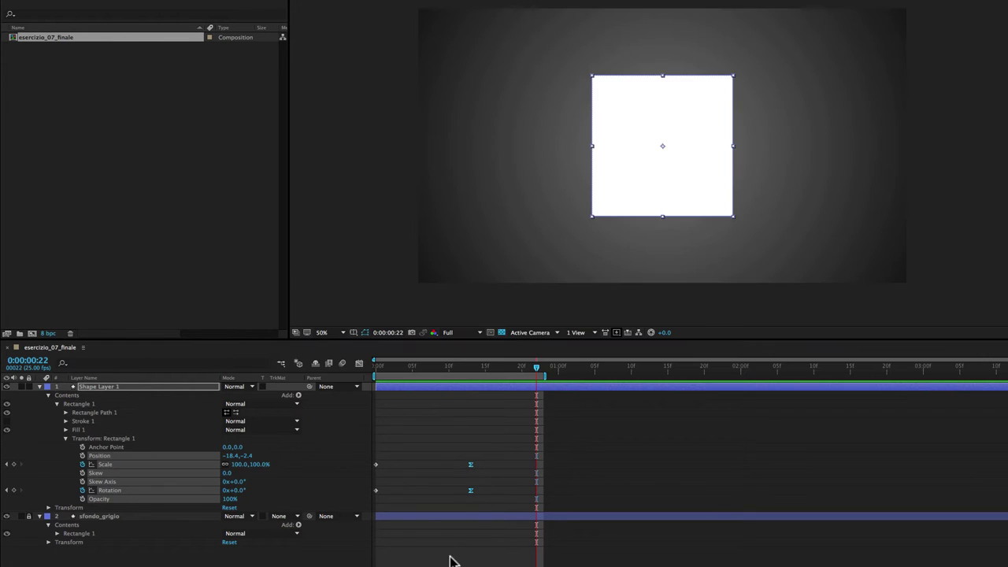
click(56, 404)
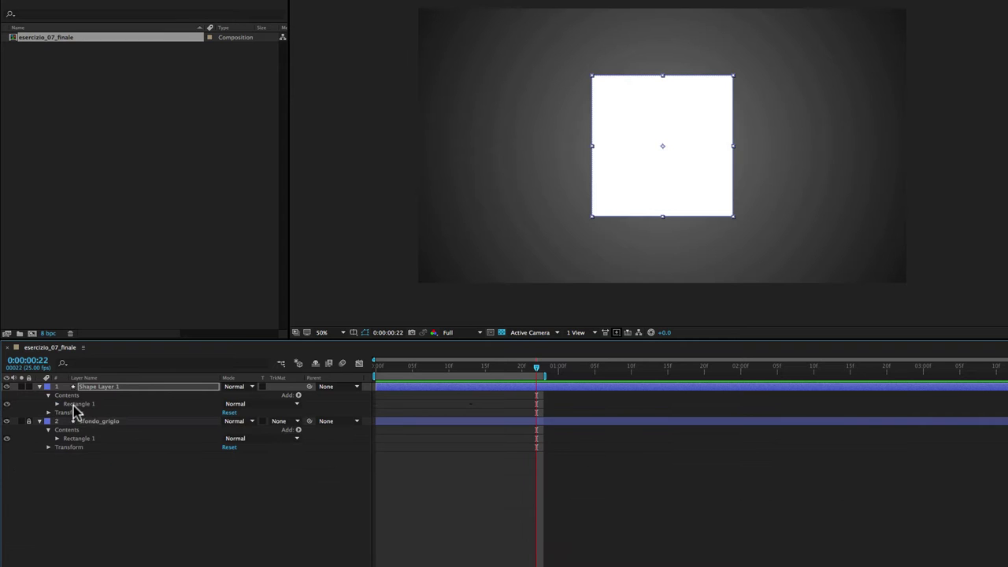
click(76, 405)
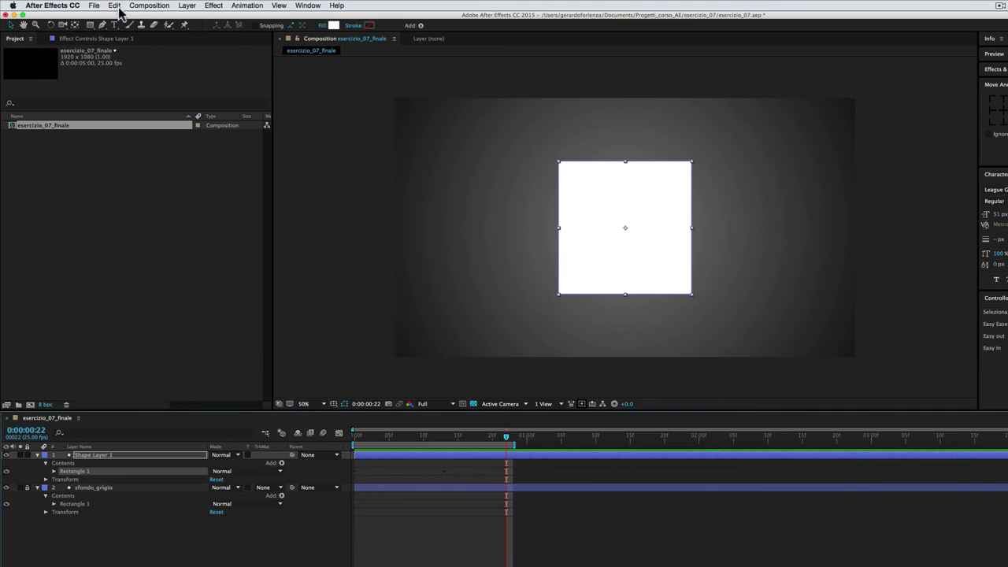
click(115, 6)
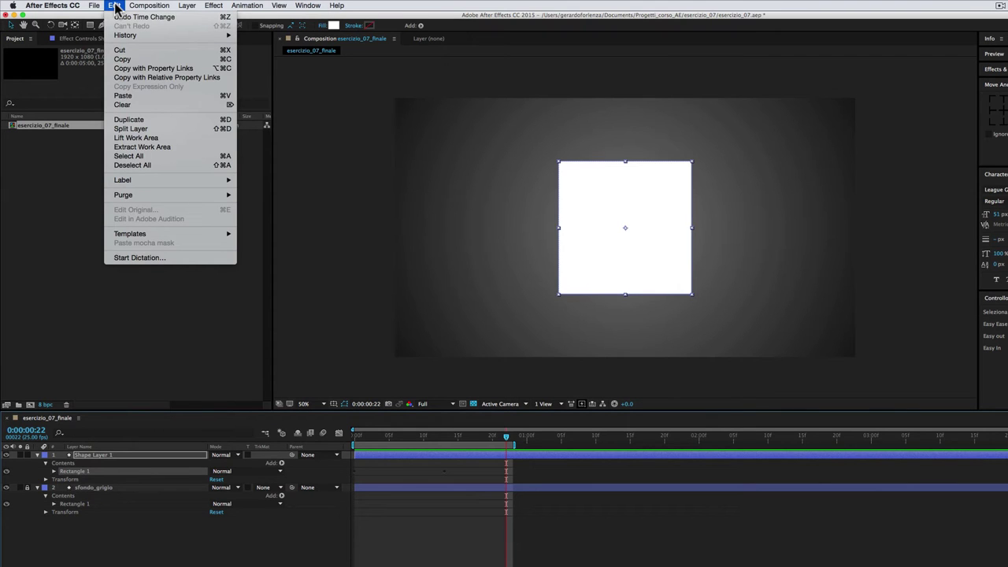
click(130, 119)
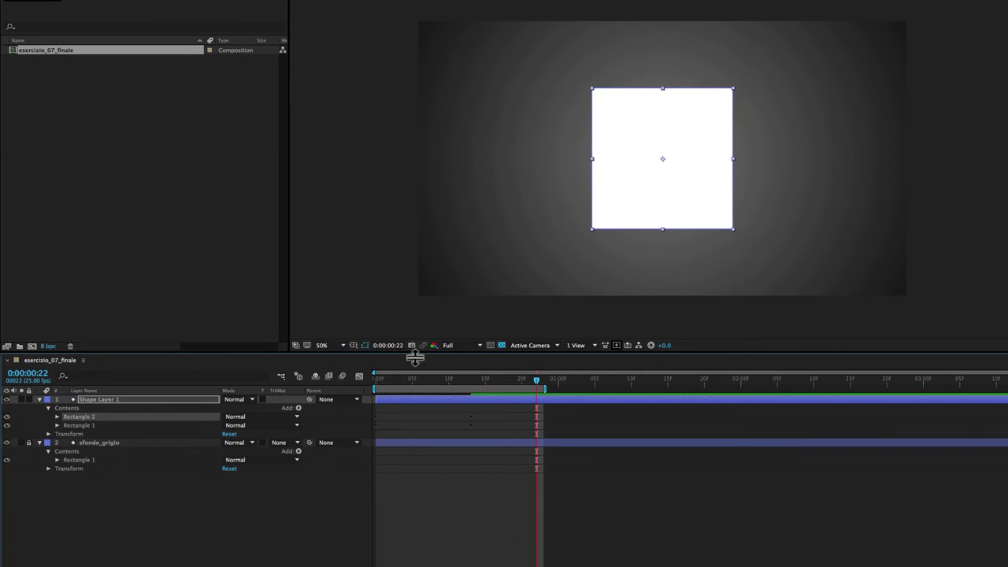
mouse_move(381, 386)
mouse_down()
mouse_move(451, 394)
mouse_move(485, 385)
mouse_up()
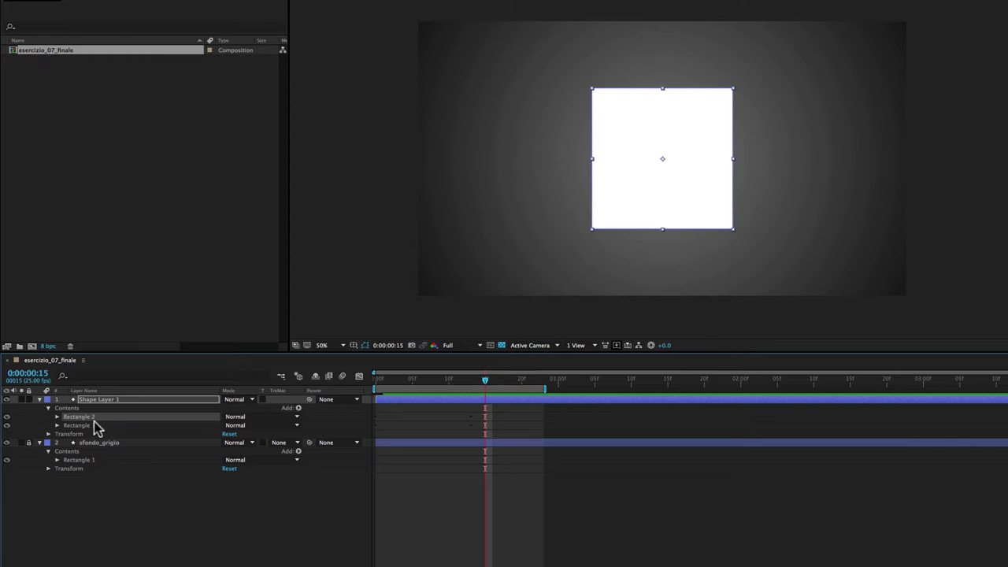
click(65, 409)
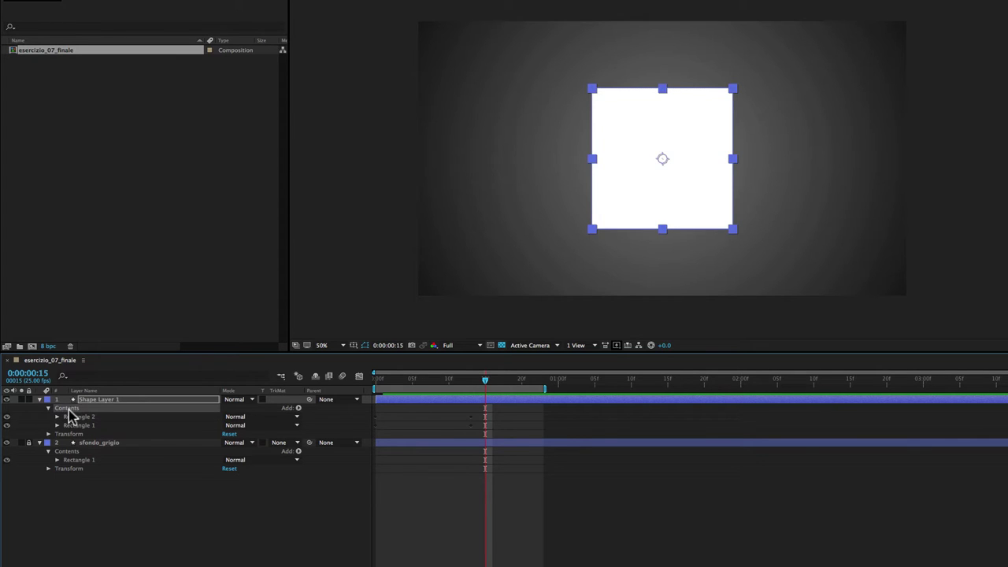
Add Merge Paths 1 to Shape Layer 1's contents and set its mode to Subtract
click(298, 409)
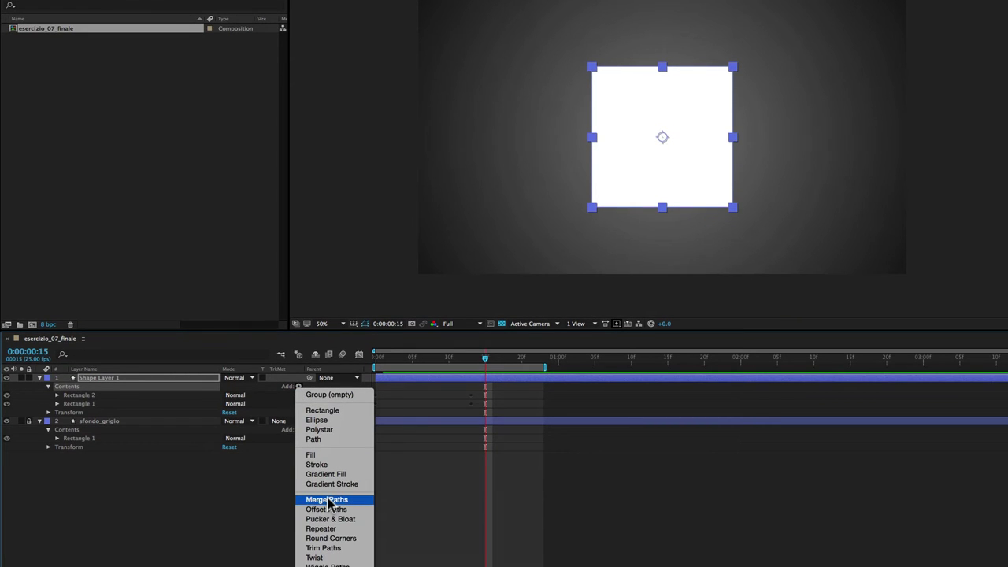
click(330, 504)
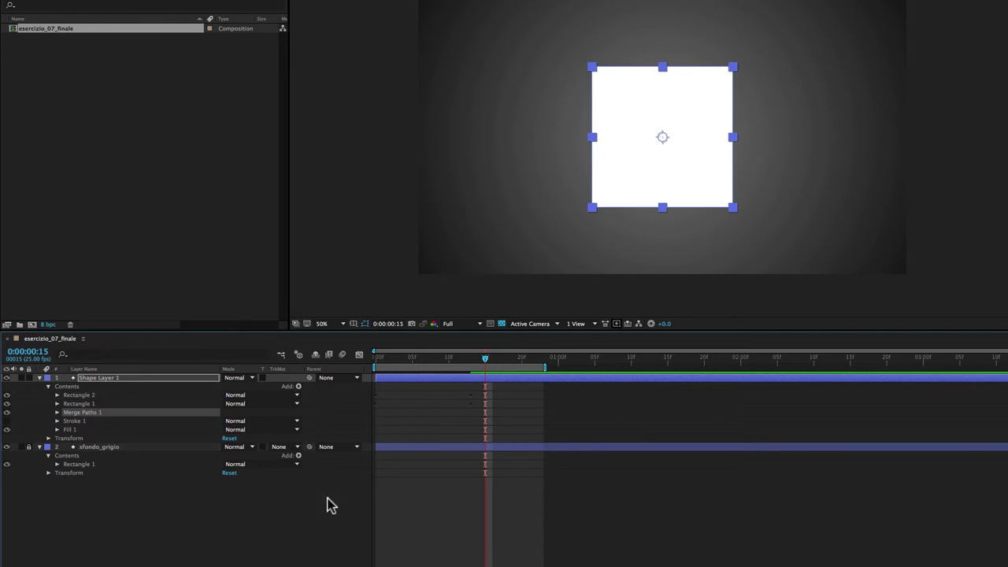
click(58, 413)
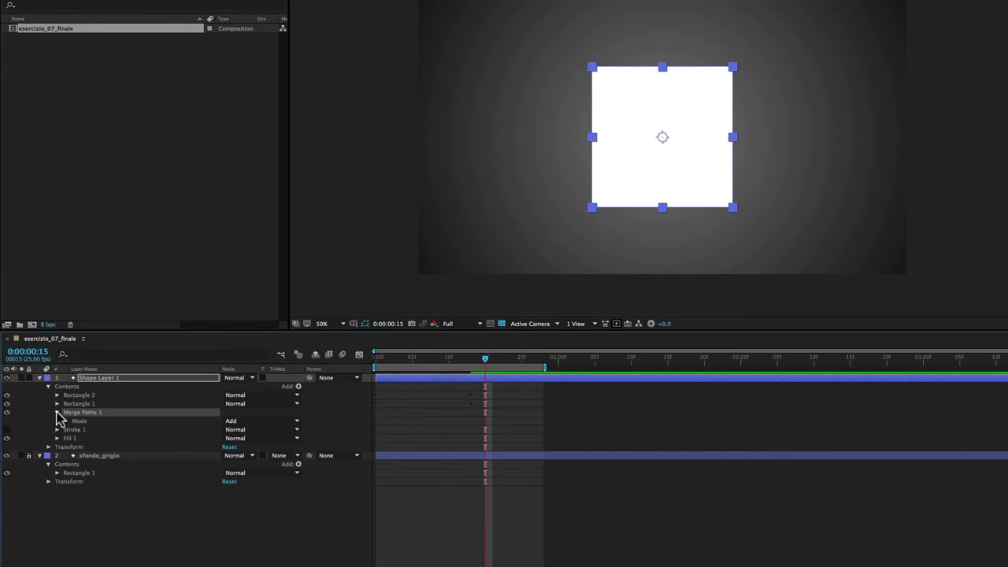
click(233, 423)
click(228, 423)
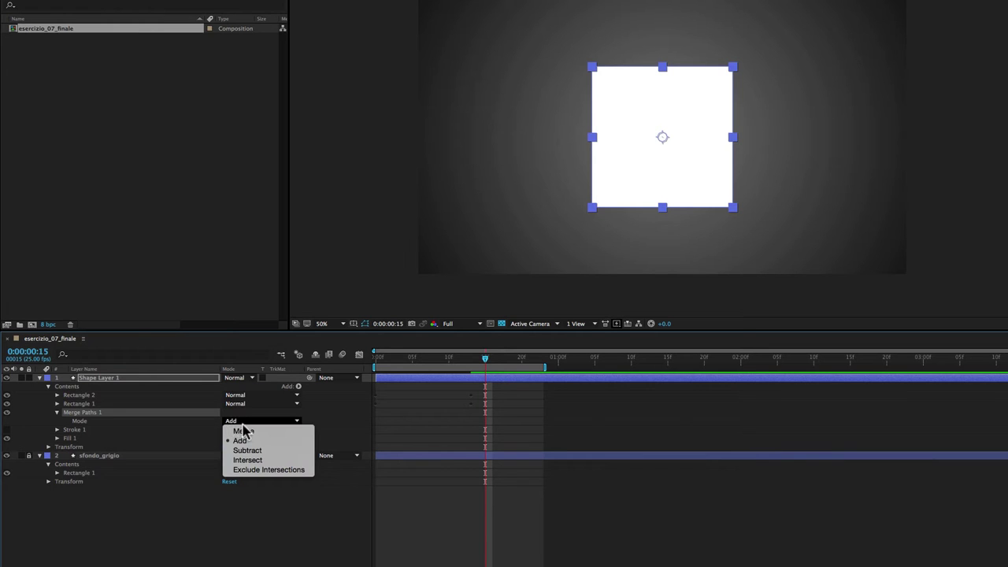
click(247, 451)
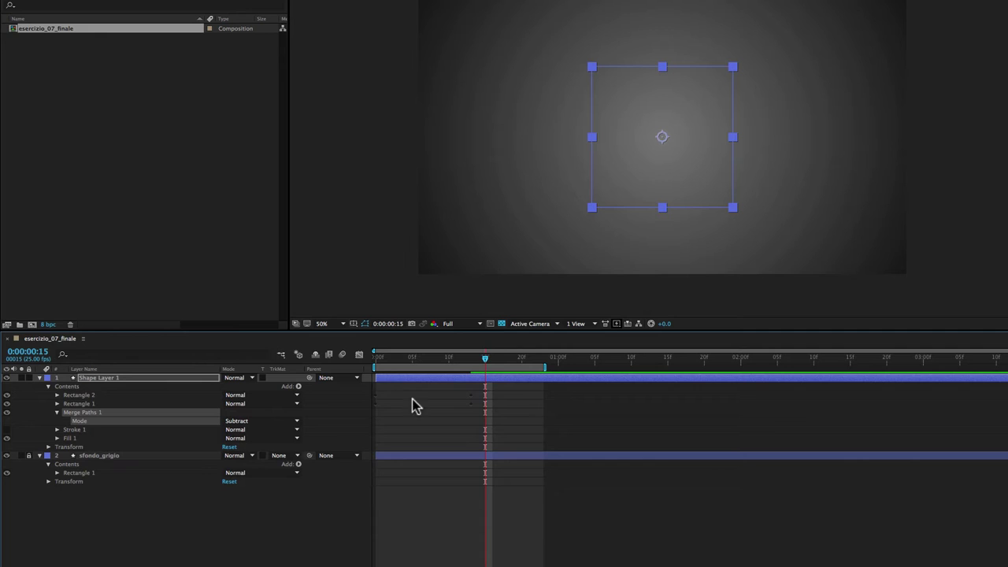
click(78, 396)
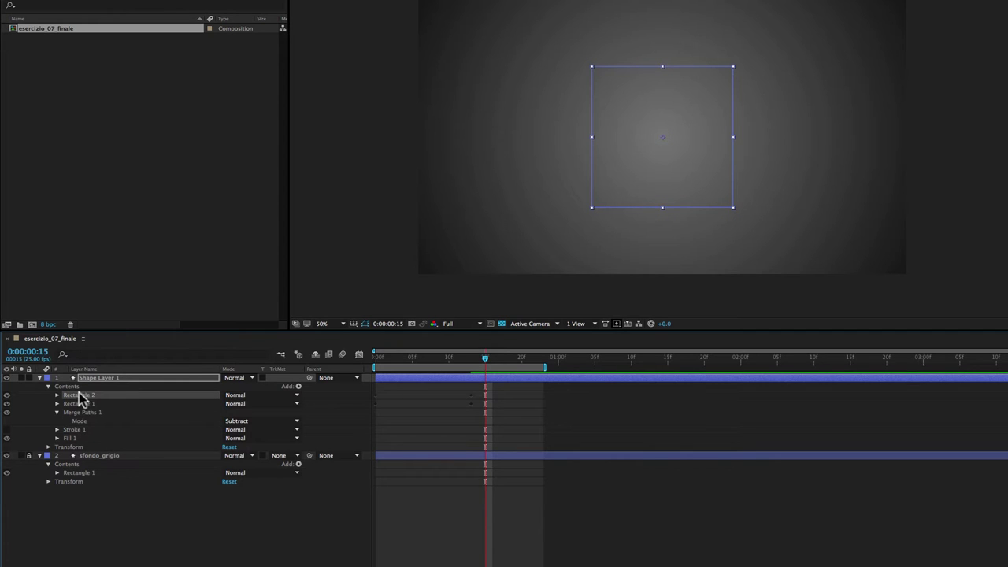
click(84, 405)
At frame 12, reveal Shape Layer 1's keyframed properties and select Rectangle 1's Scale and Rotation keyframes
drag(473, 367, 461, 367)
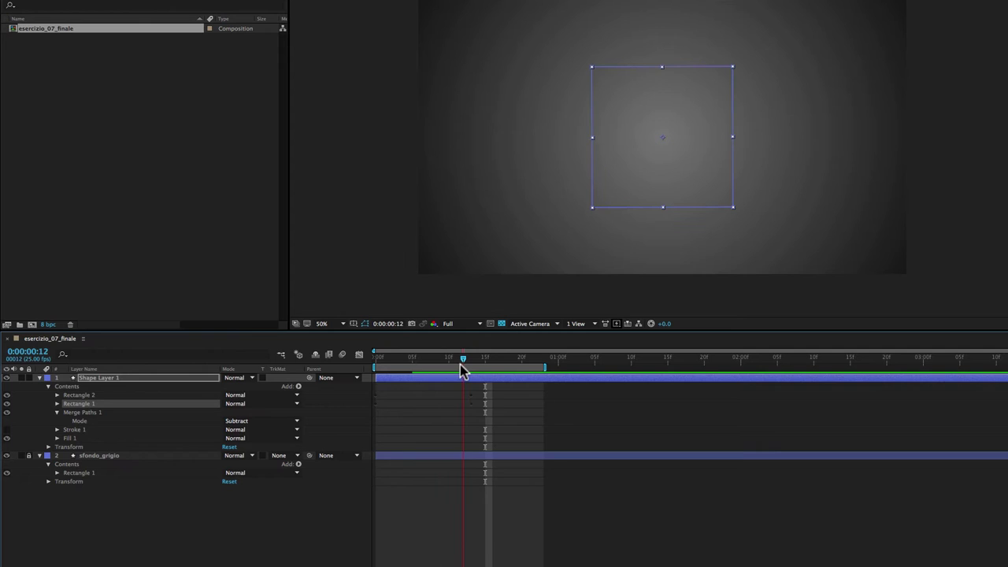
key(alt+Left)
key(alt+Left)
key(alt+Left)
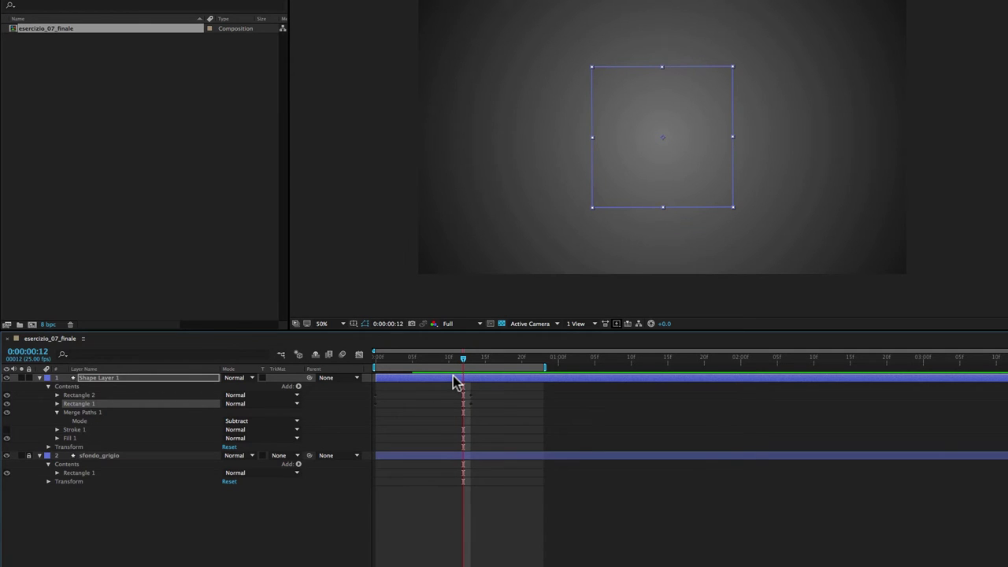
click(454, 379)
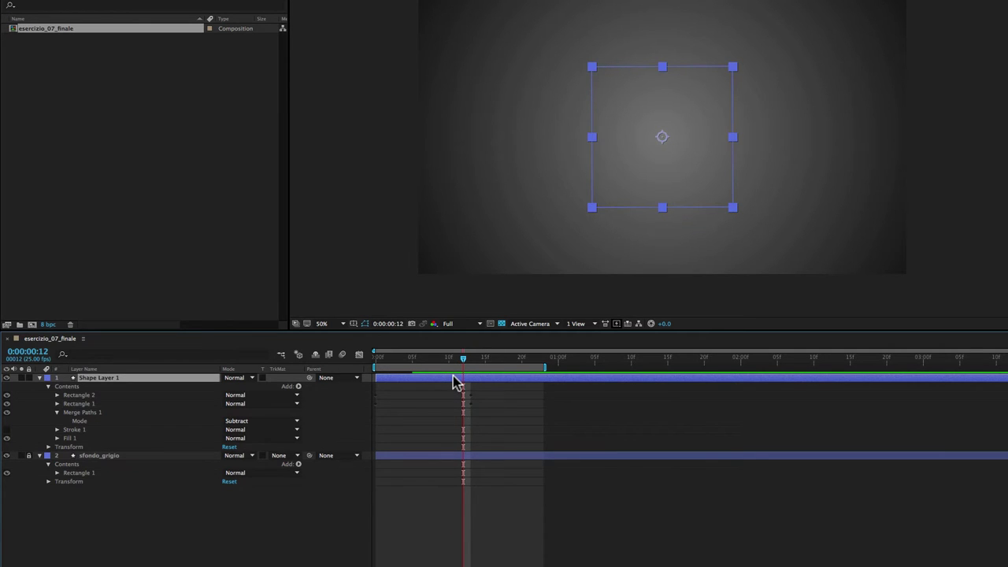
key(u)
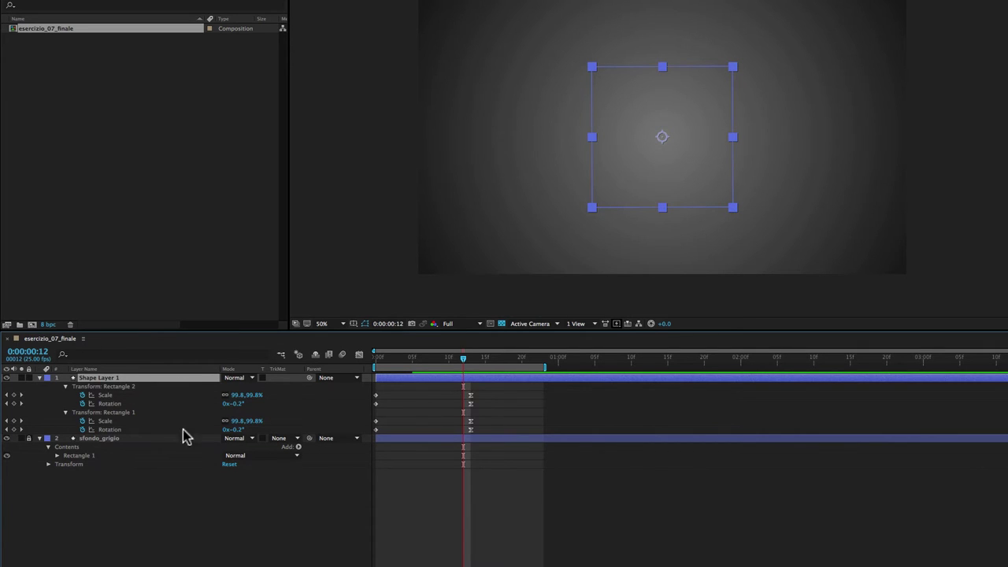
click(483, 425)
drag(480, 413, 367, 438)
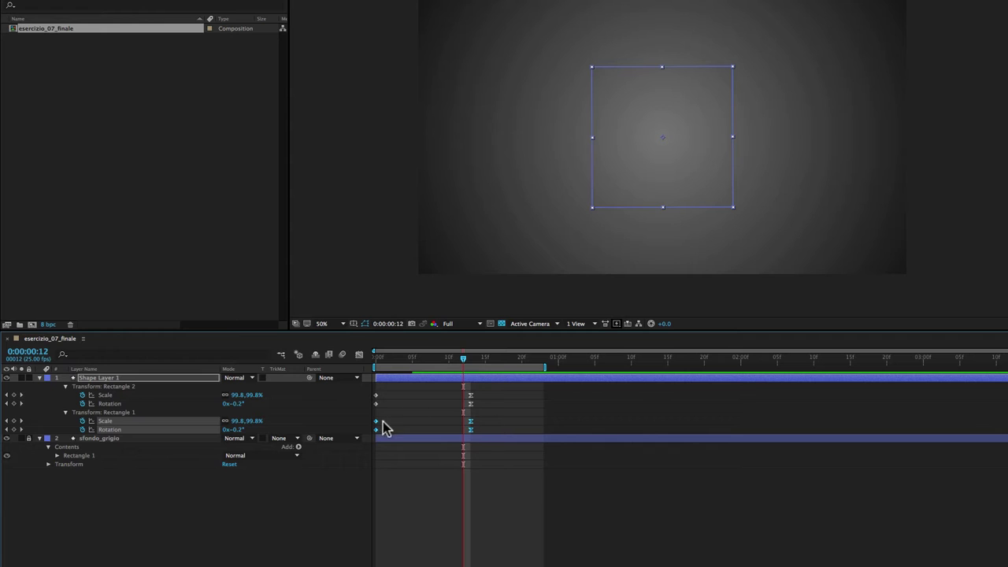
Slide Rectangle 1's Scale and Rotation keyframes a few frames later, then preview the staggered squares
mouse_move(376, 426)
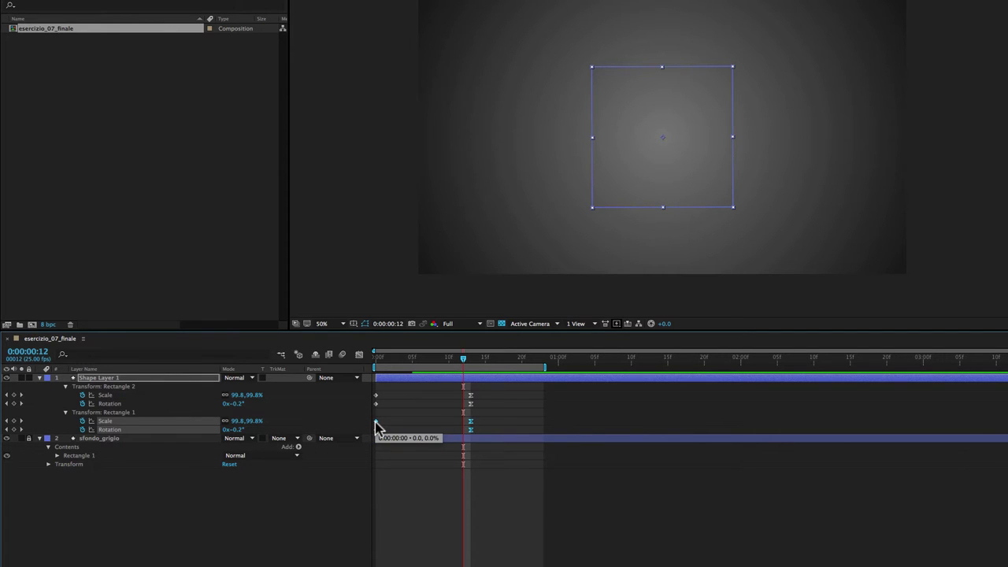
drag(376, 426, 413, 429)
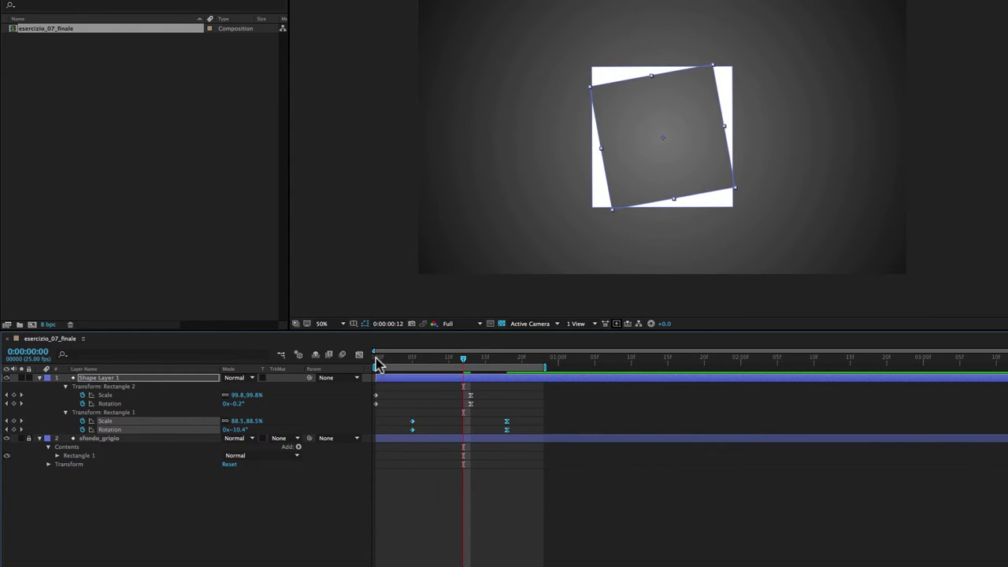
mouse_move(375, 363)
mouse_down()
mouse_move(396, 379)
mouse_move(498, 390)
mouse_up()
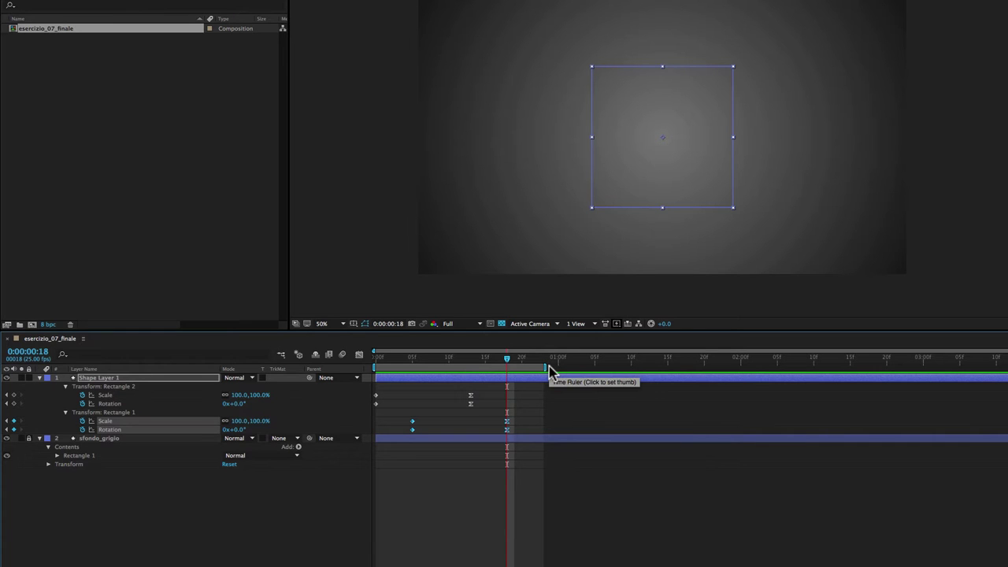
key(space)
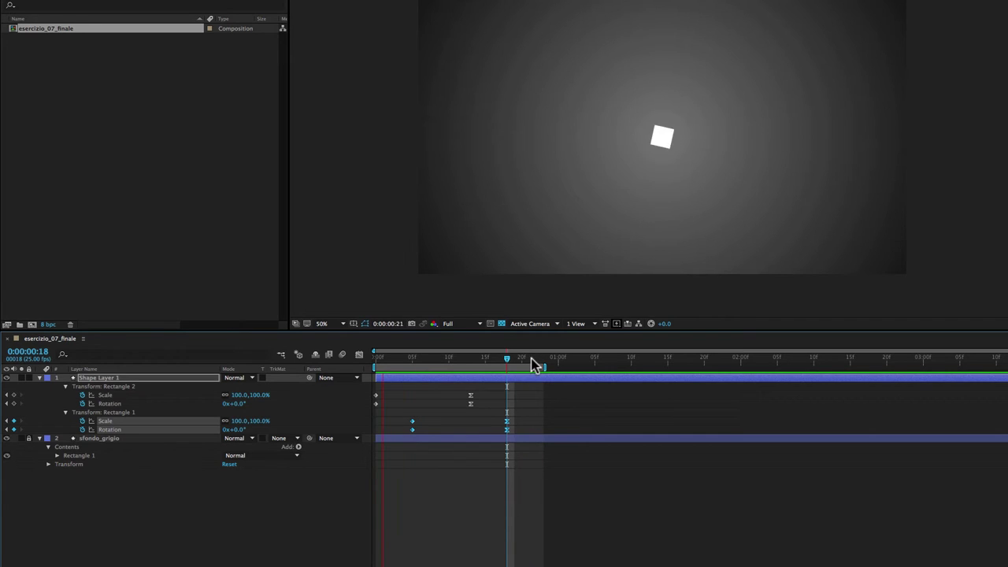
click(531, 361)
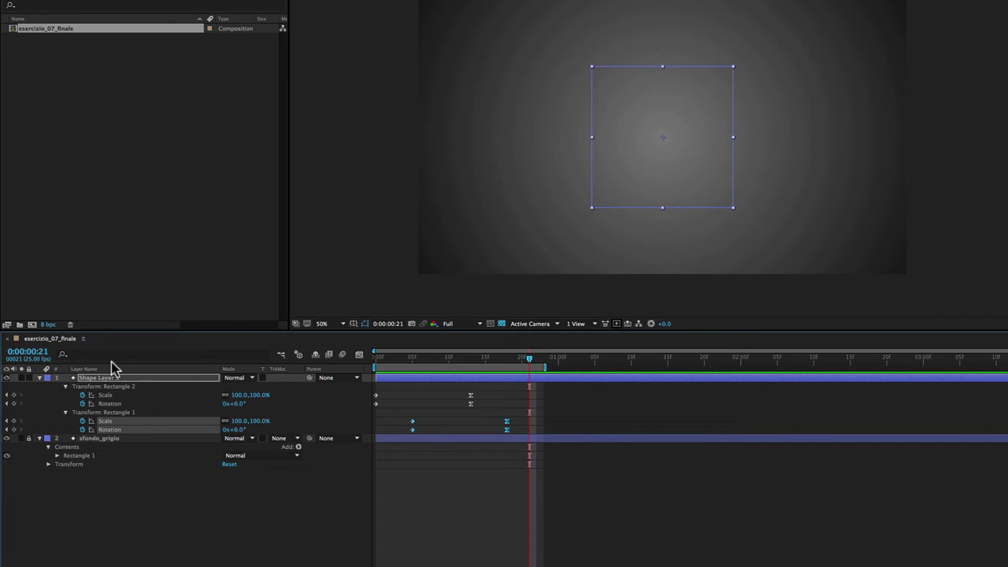
Rename Shape Layer 1 to 'esplosione_quadrato_bianco' and return the playhead to frame 0
click(112, 378)
key(Return)
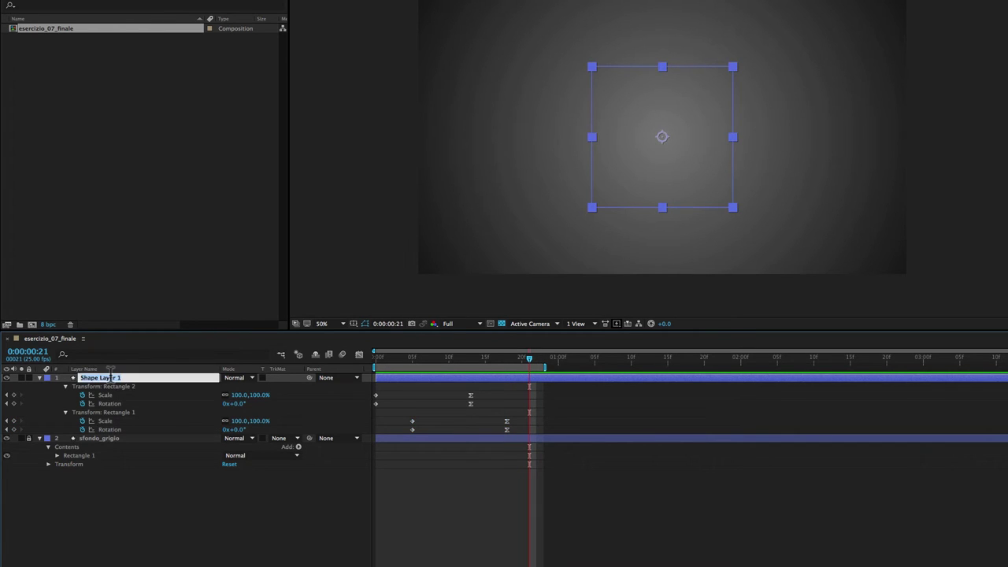
text(esplosione_quadrato_bianco)
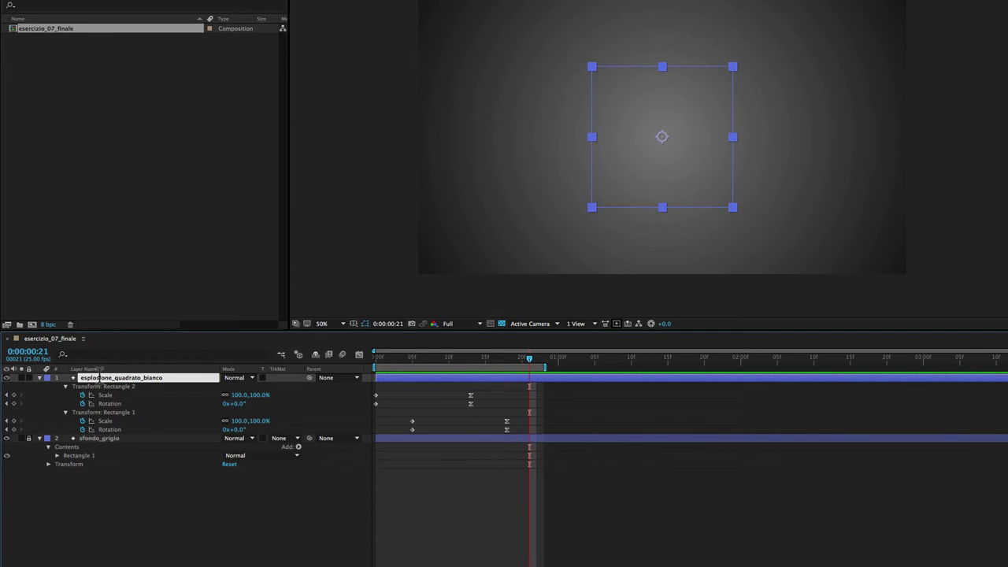
key(Return)
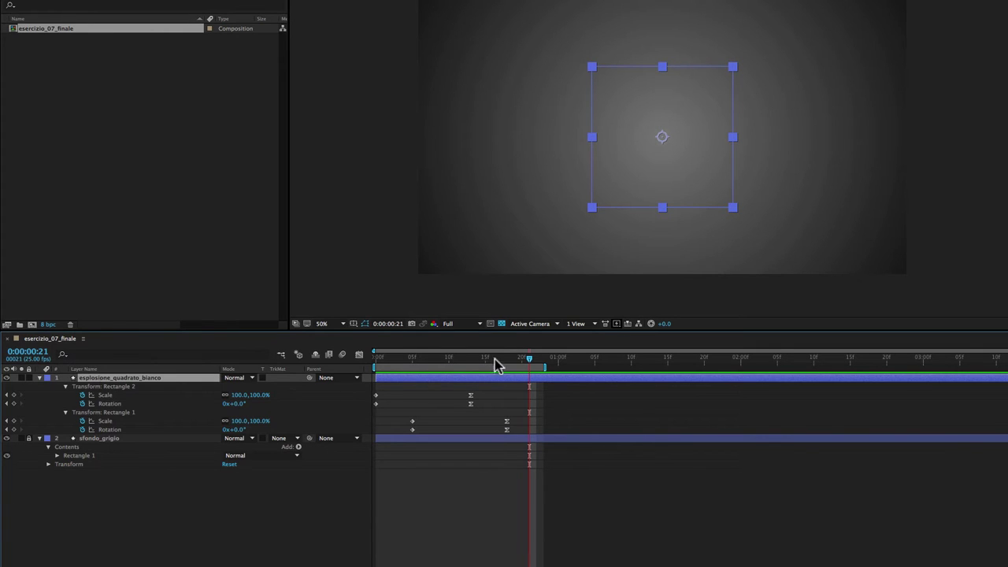
drag(513, 361, 377, 361)
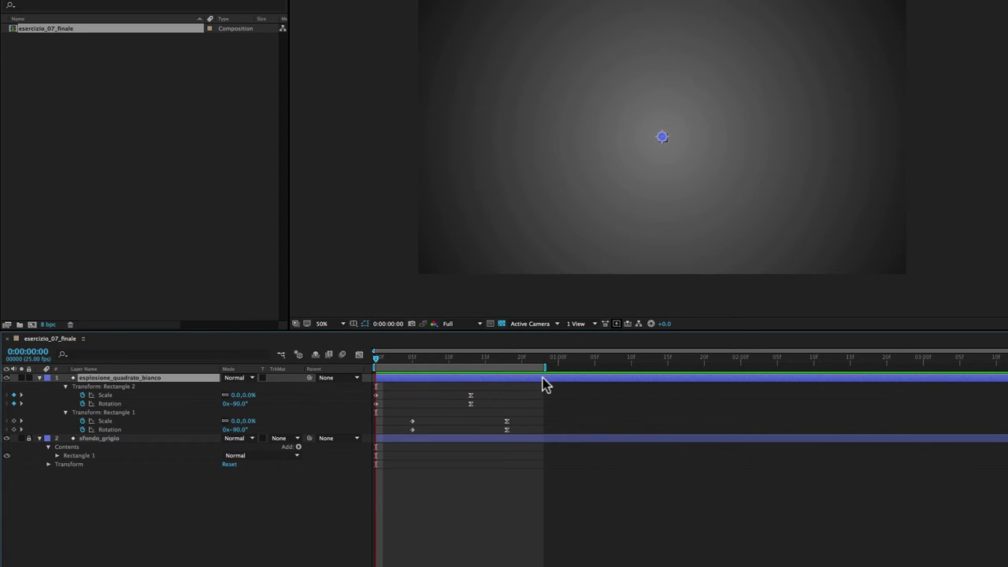
key(super+Tab)
click(582, 269)
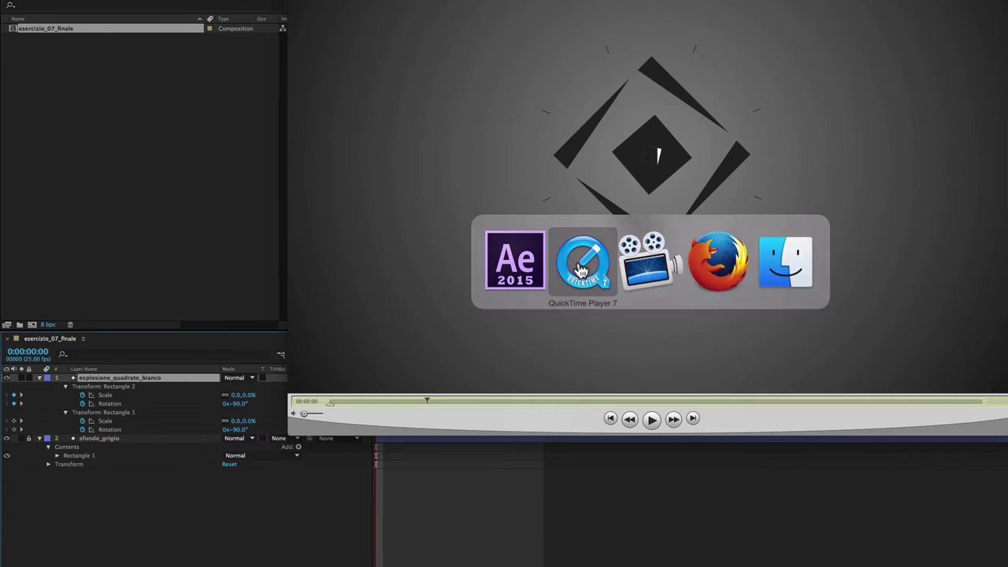
mouse_move(428, 405)
mouse_down()
mouse_move(344, 405)
mouse_move(379, 403)
mouse_up()
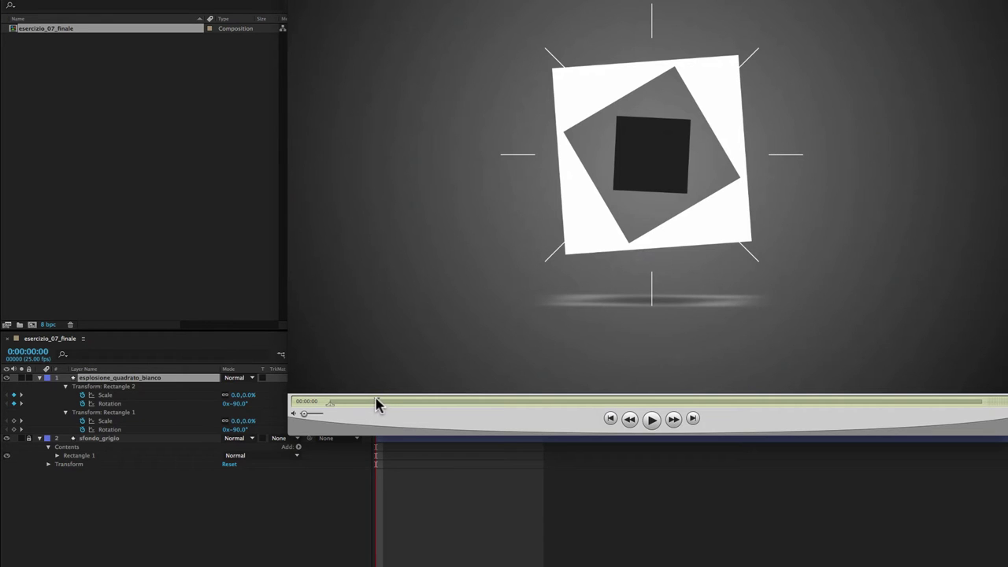
drag(376, 403, 344, 404)
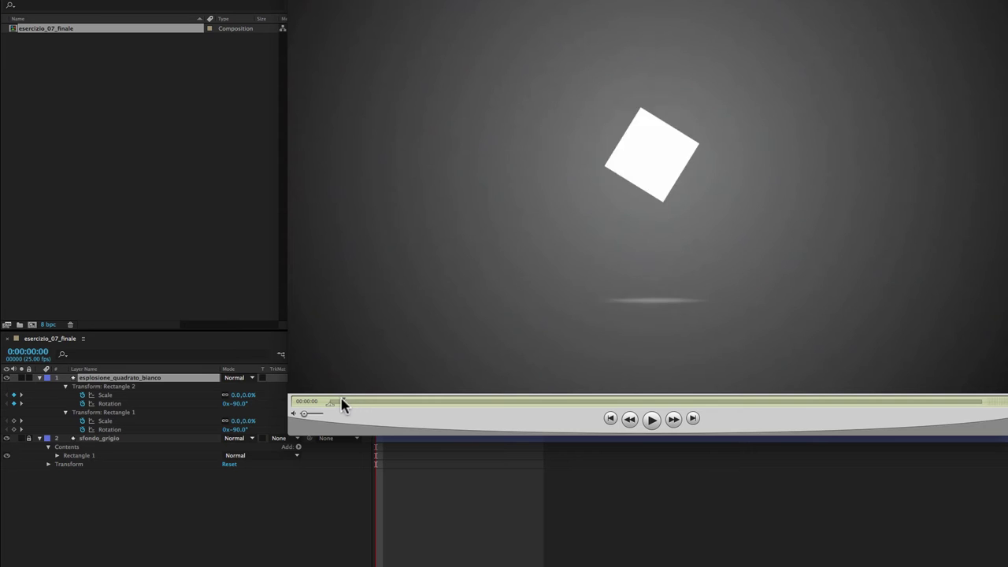
drag(344, 405, 363, 405)
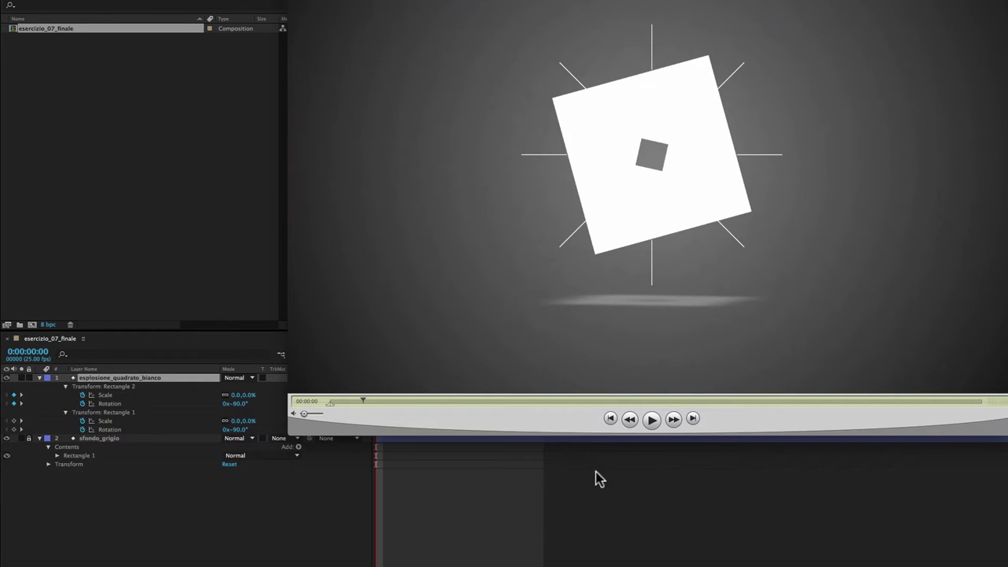
click(578, 494)
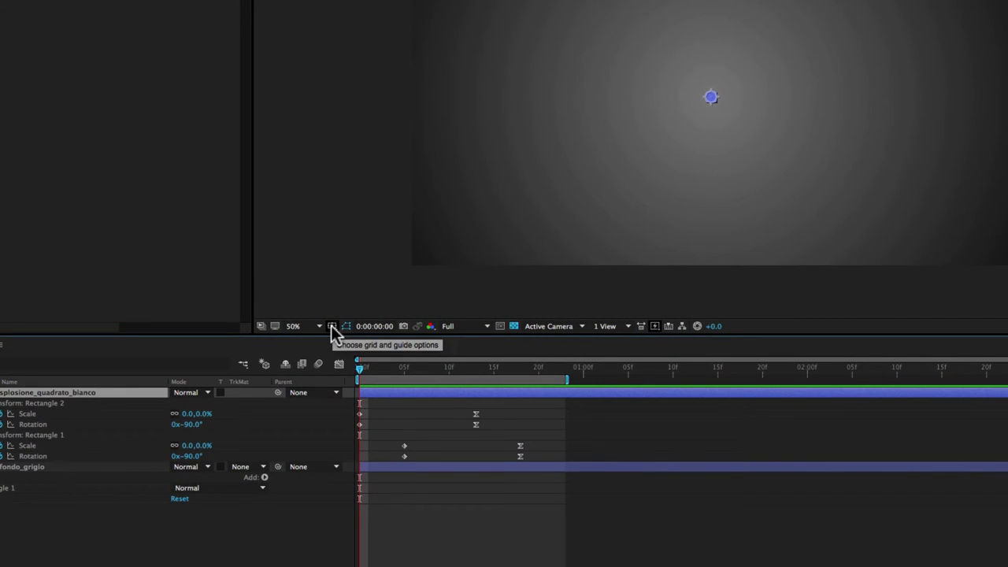
Show the Title/Action Safe guides and the grid over the composition viewer
click(332, 327)
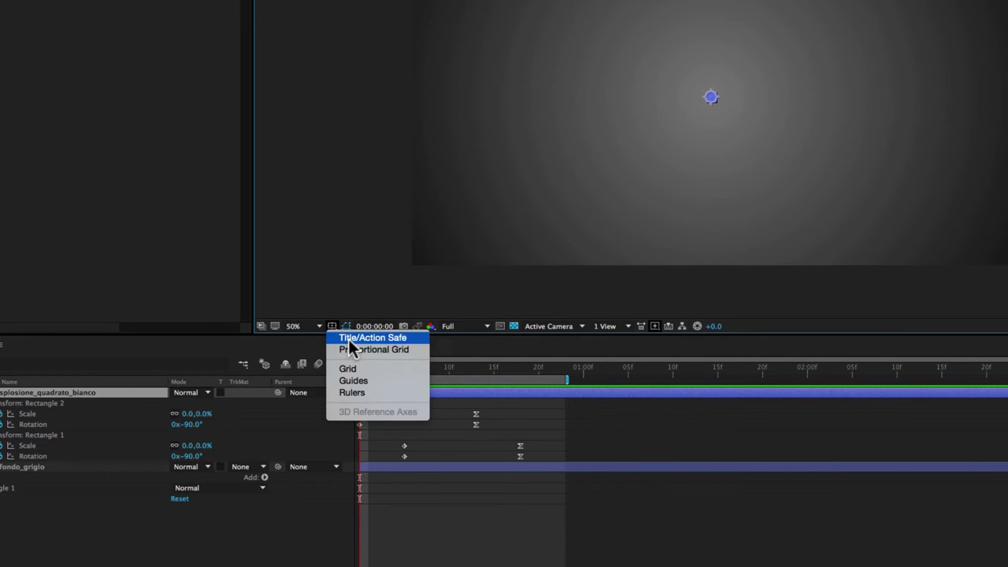
click(351, 339)
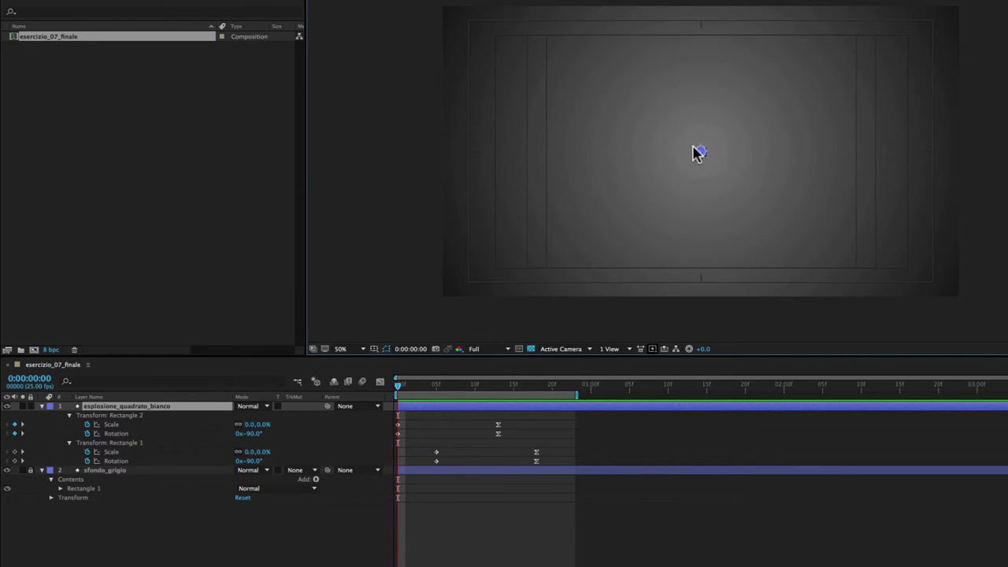
scroll(702, 150, up, 4)
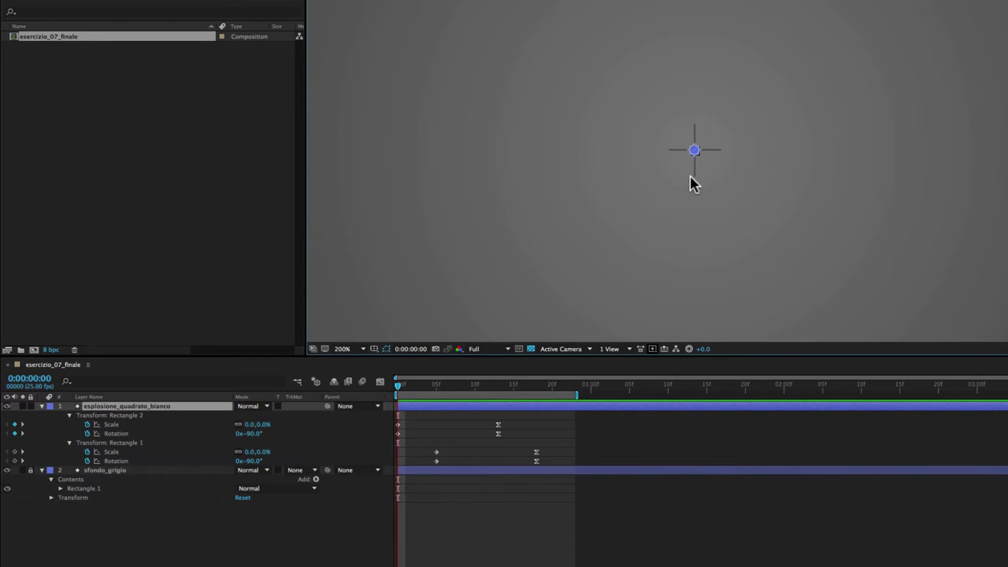
scroll(693, 185, down, 4)
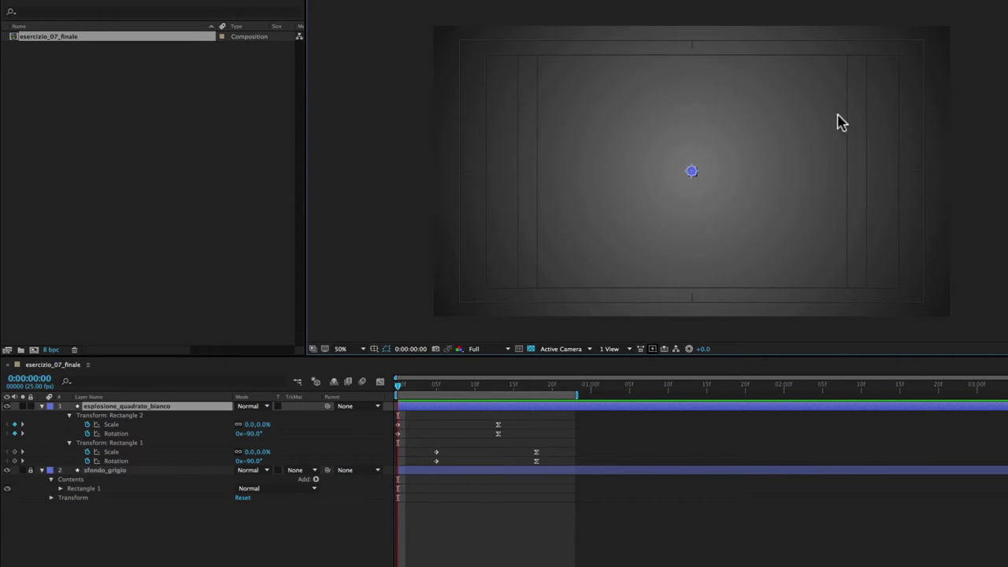
click(375, 349)
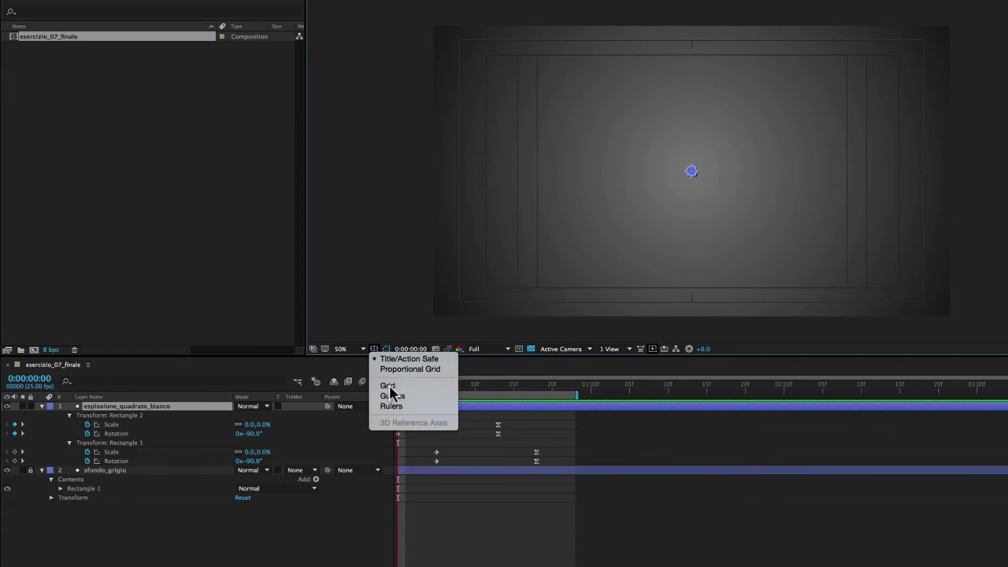
click(390, 386)
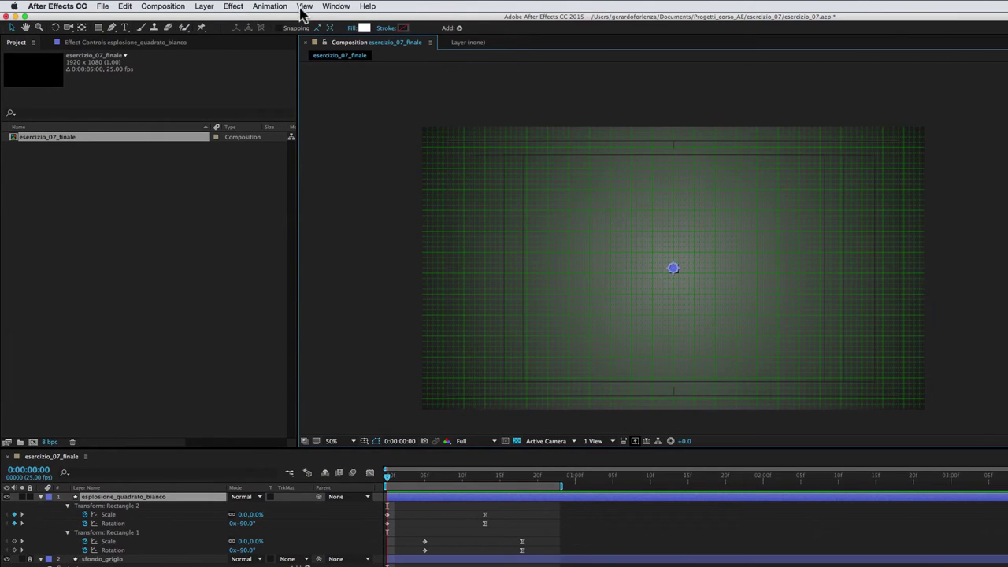
Enable Snap to Grid from the View menu and deselect all layers
click(305, 7)
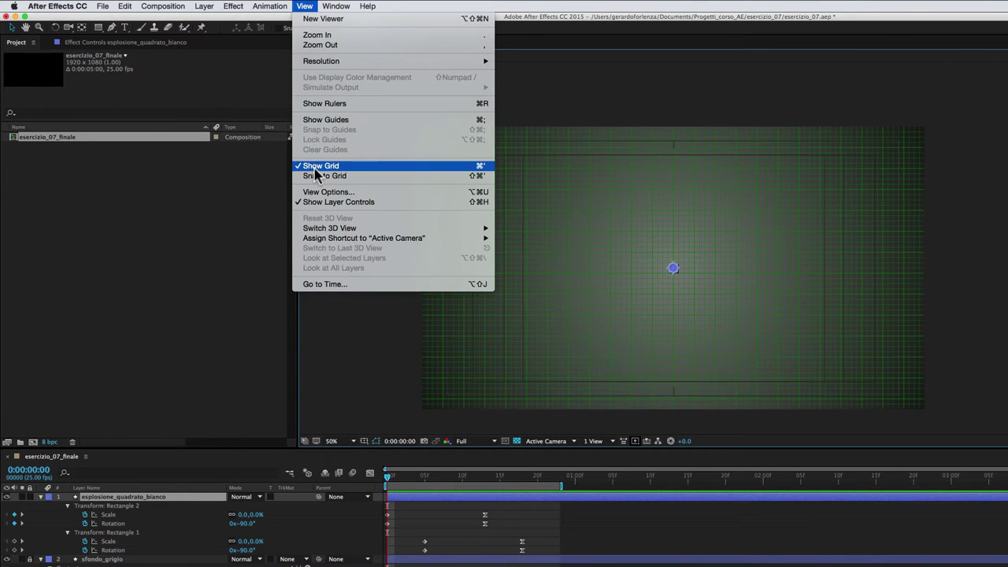
click(331, 176)
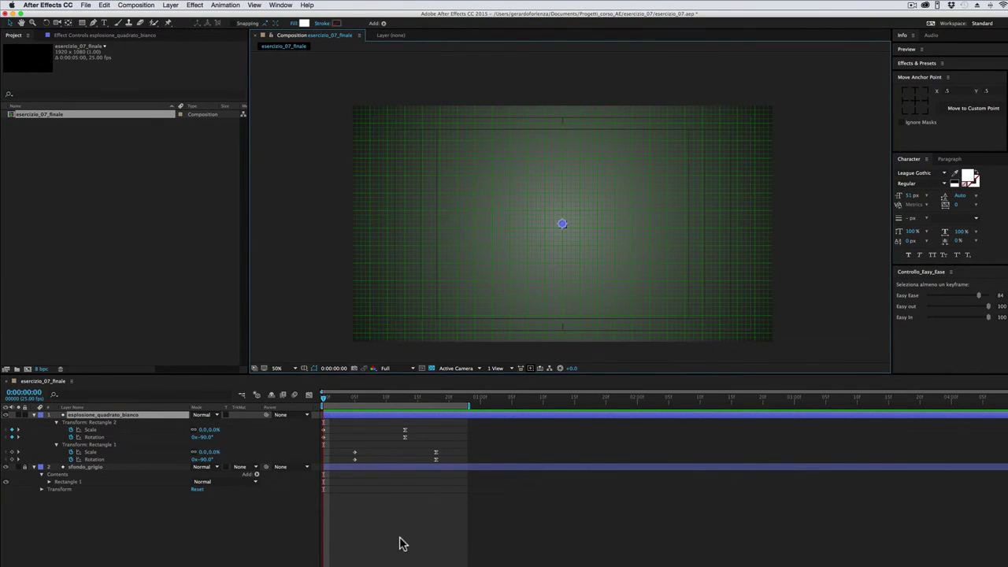
click(402, 543)
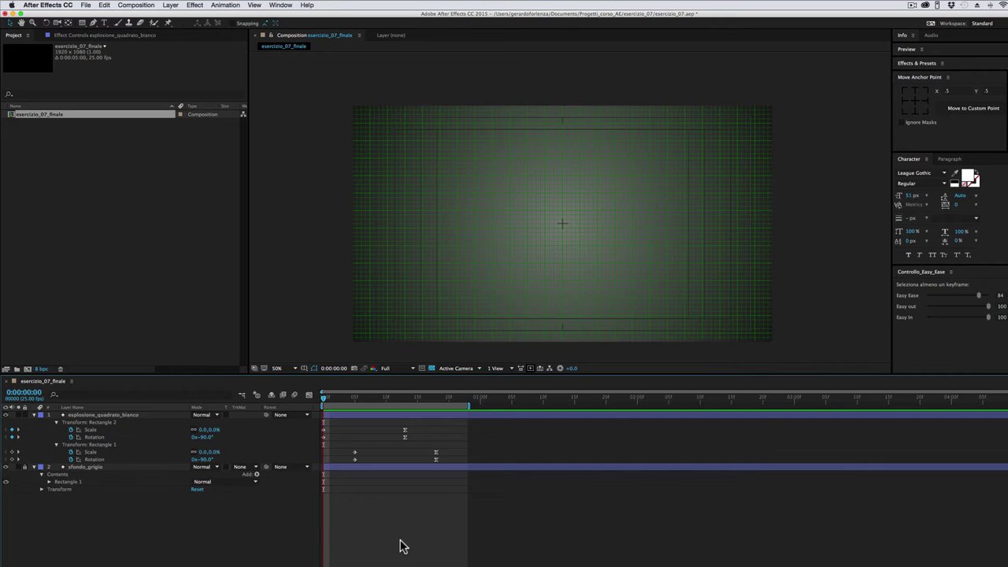
Draw a vertical spark line above the centre with the Pen tool and view at 100%
click(93, 24)
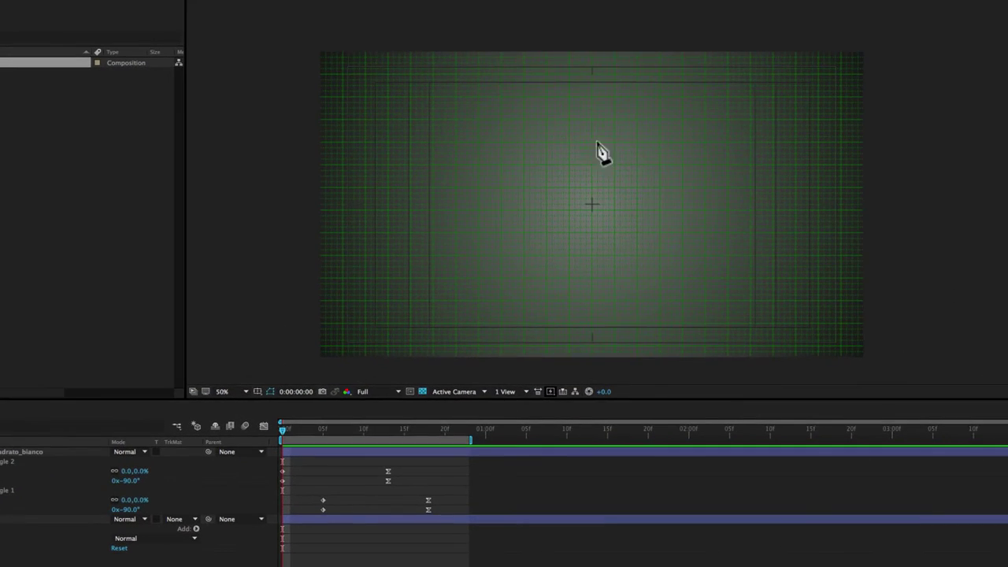
click(591, 143)
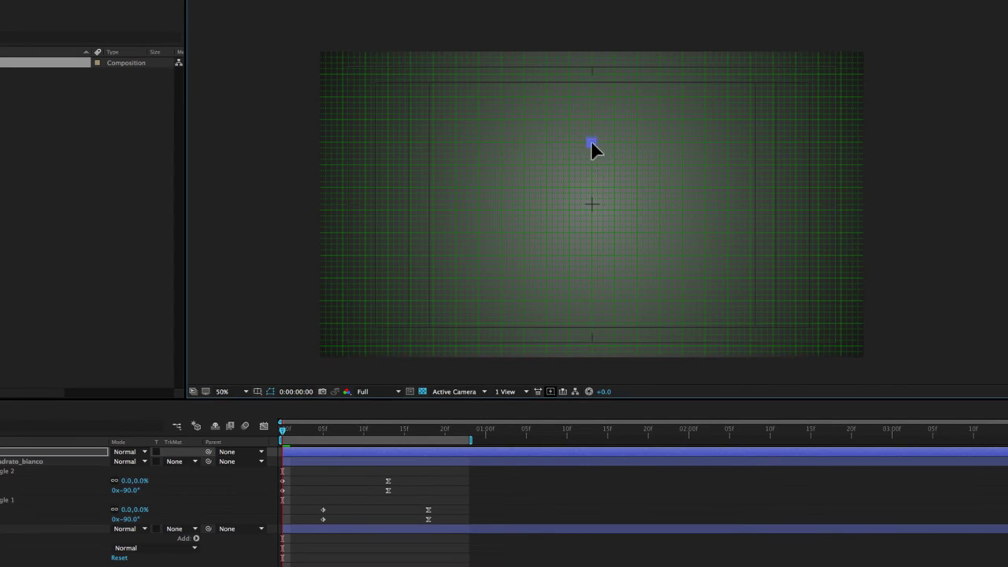
click(592, 86)
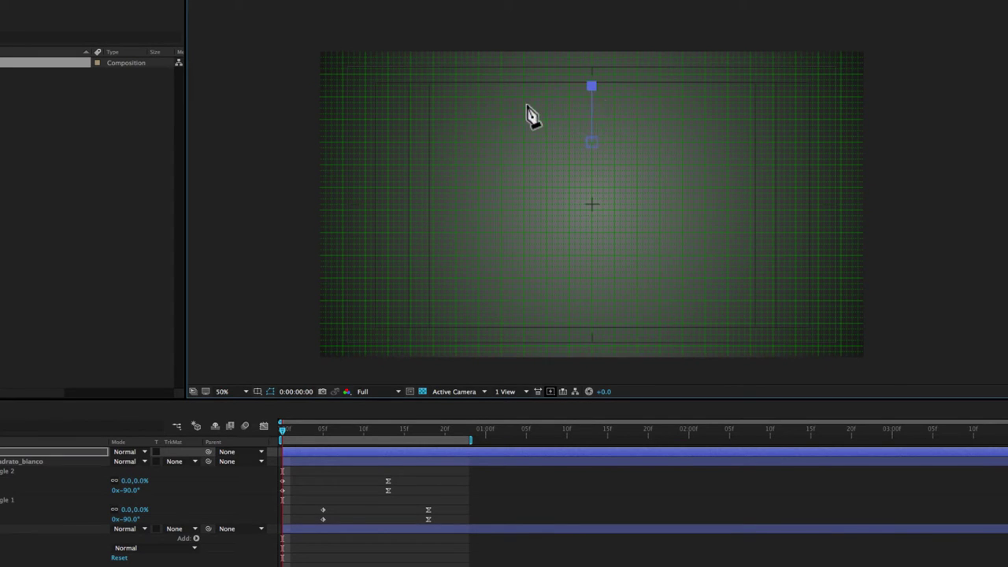
key(slash)
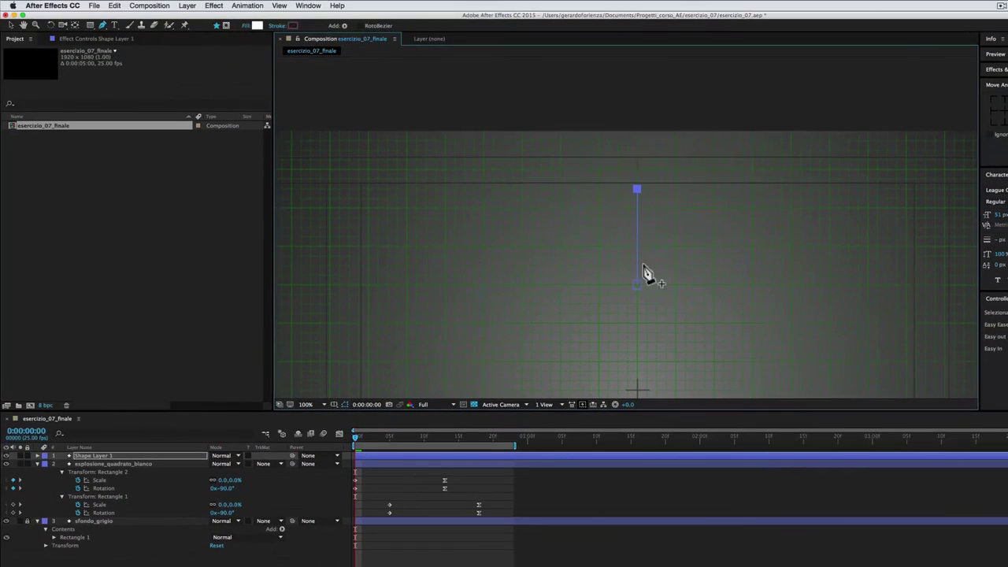
click(12, 26)
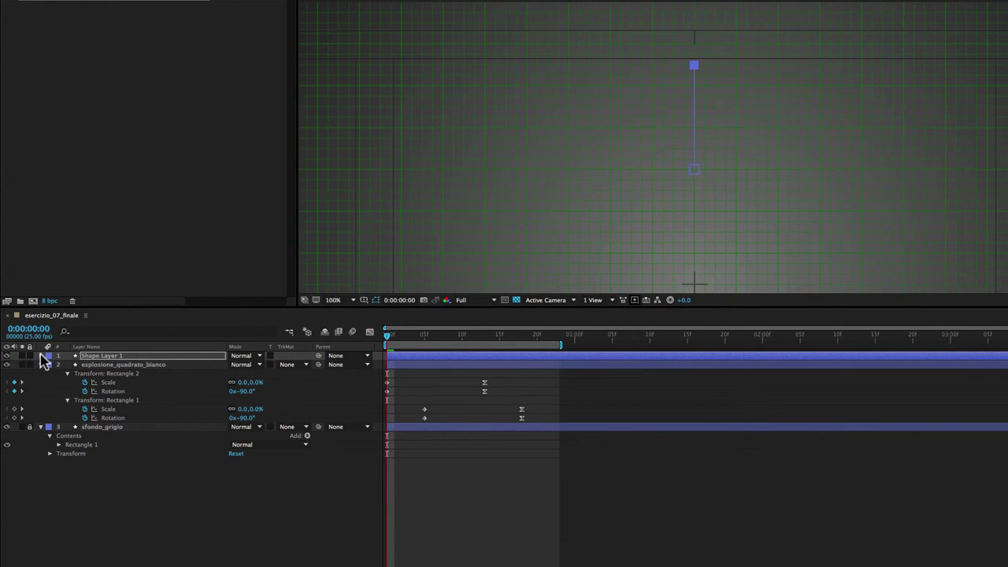
Turn off the line's Fill 1 and set its stroke width to 3 px
click(41, 355)
click(49, 365)
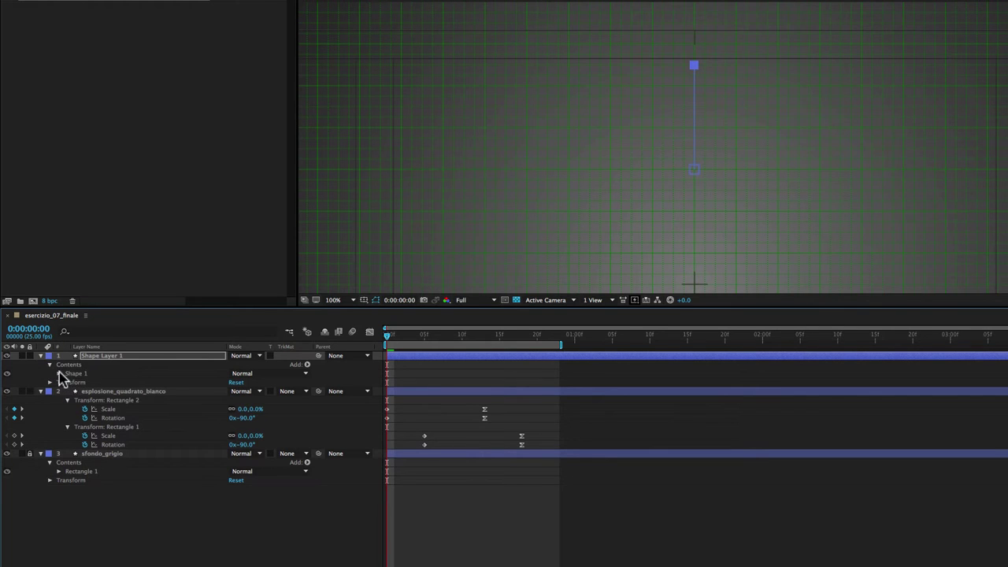
click(59, 374)
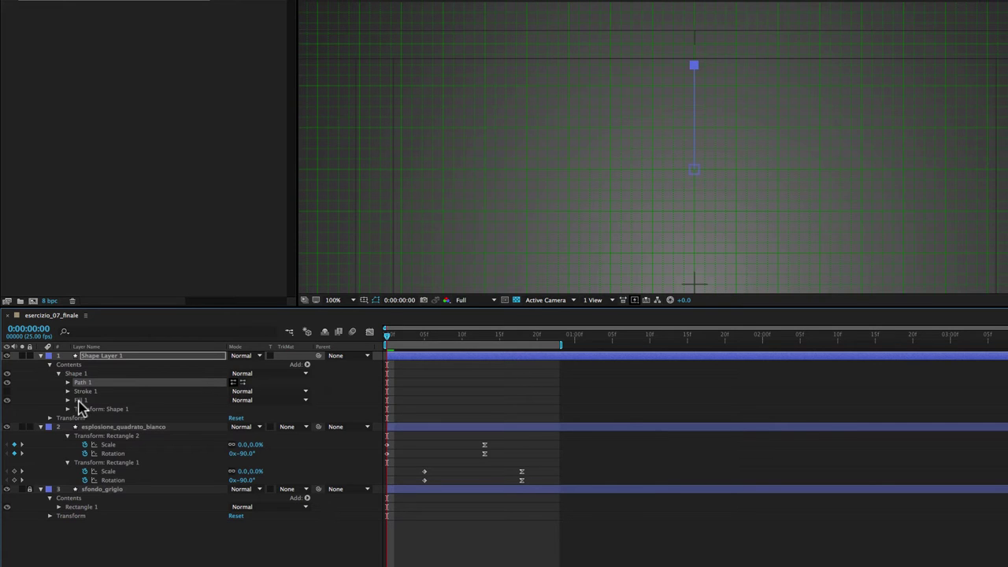
click(7, 400)
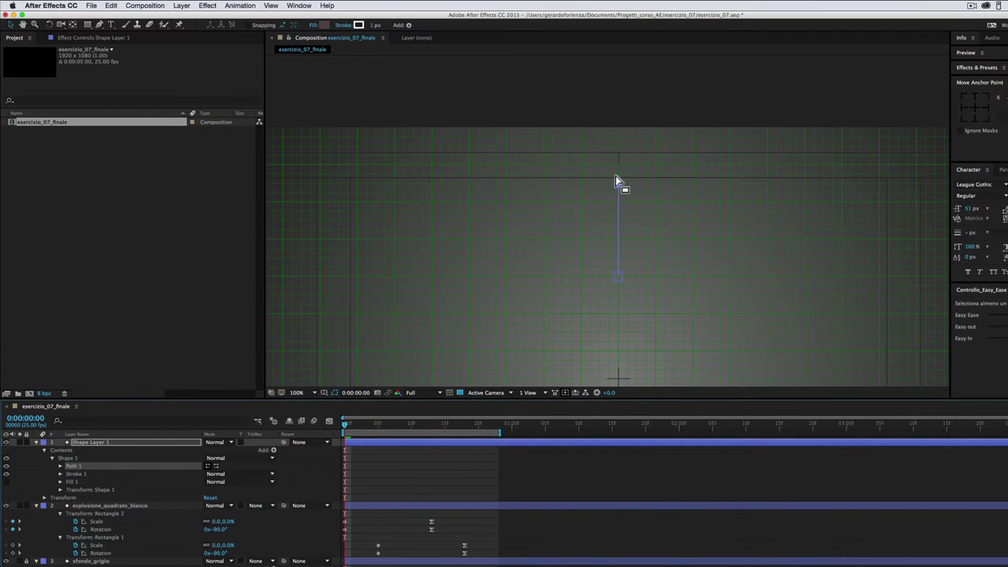
drag(372, 25, 378, 26)
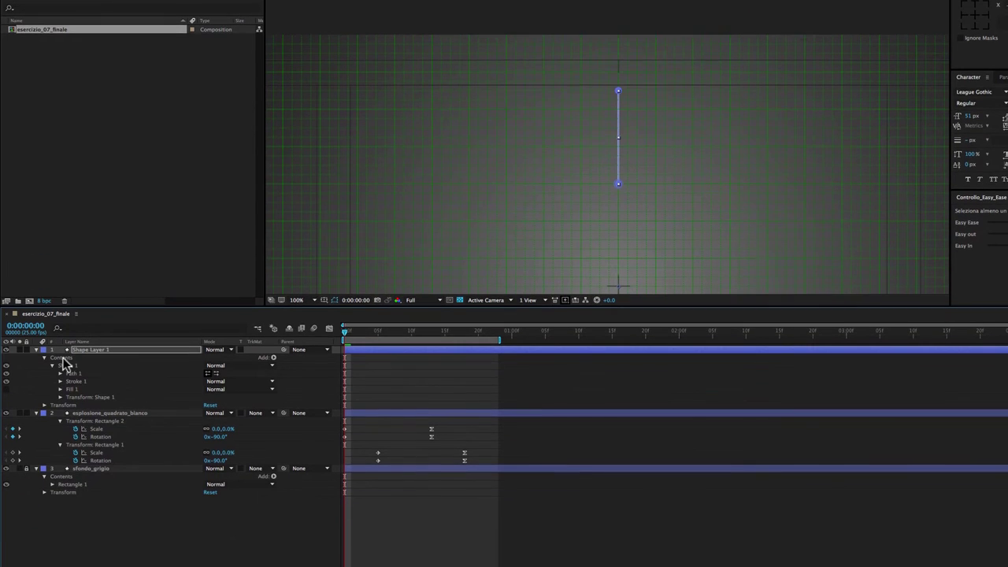
click(63, 359)
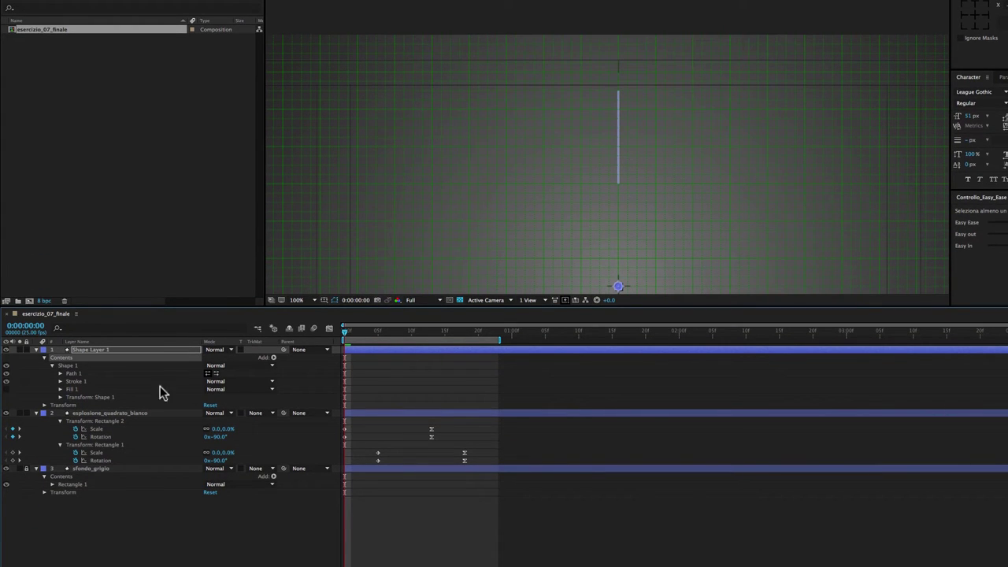
Add a Trim Paths 1 operator to the line's contents and scrub its End to 0%
click(274, 359)
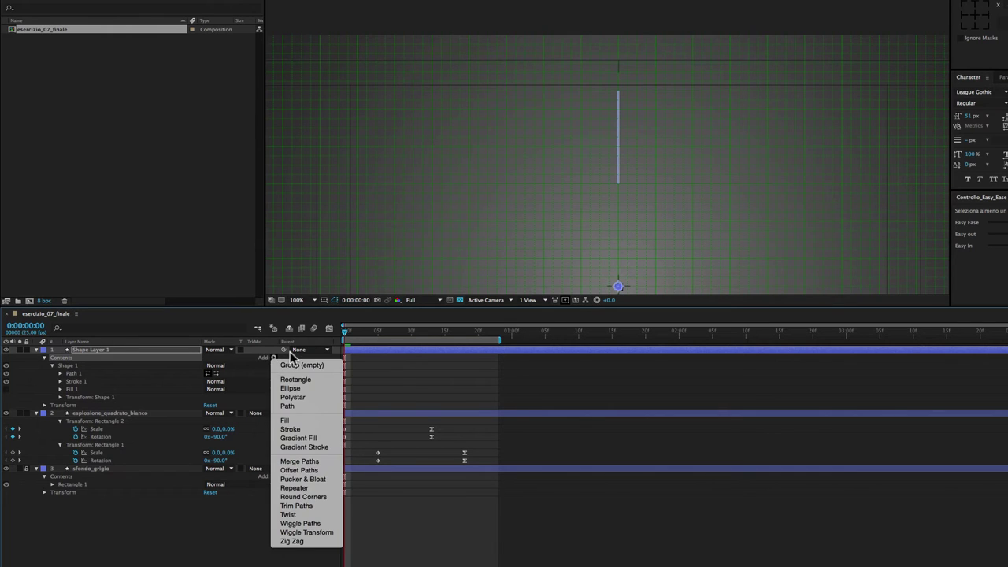
click(297, 506)
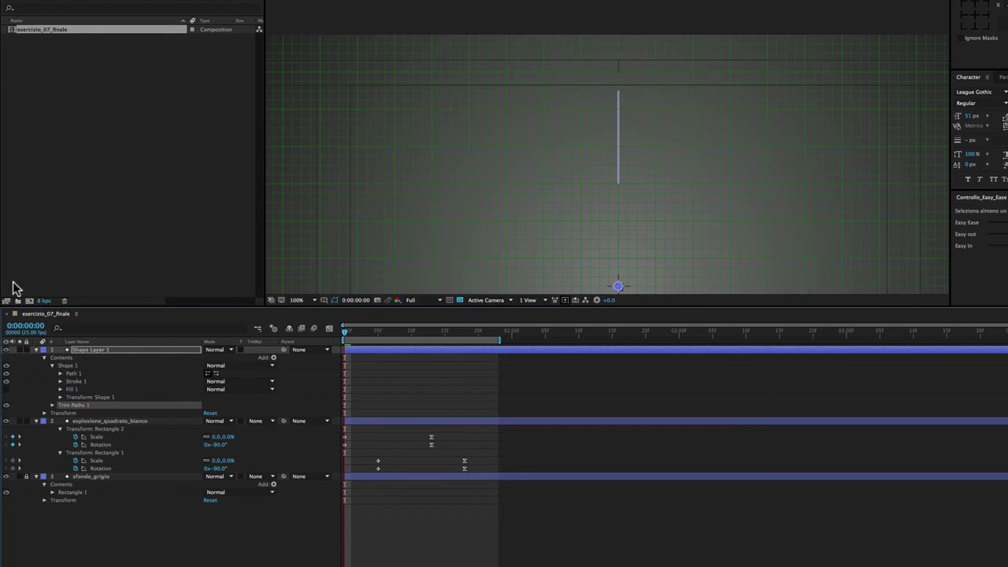
click(53, 367)
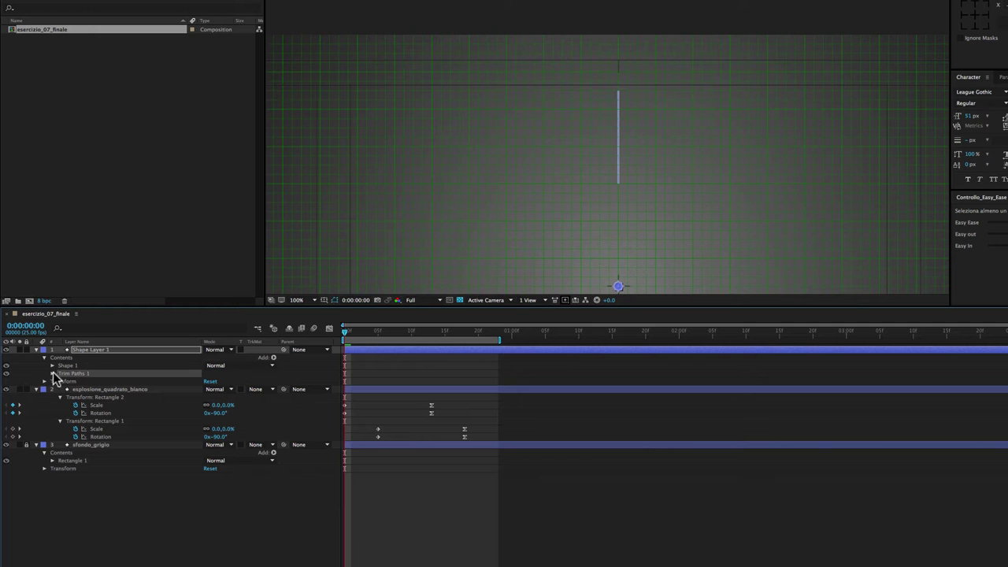
click(52, 373)
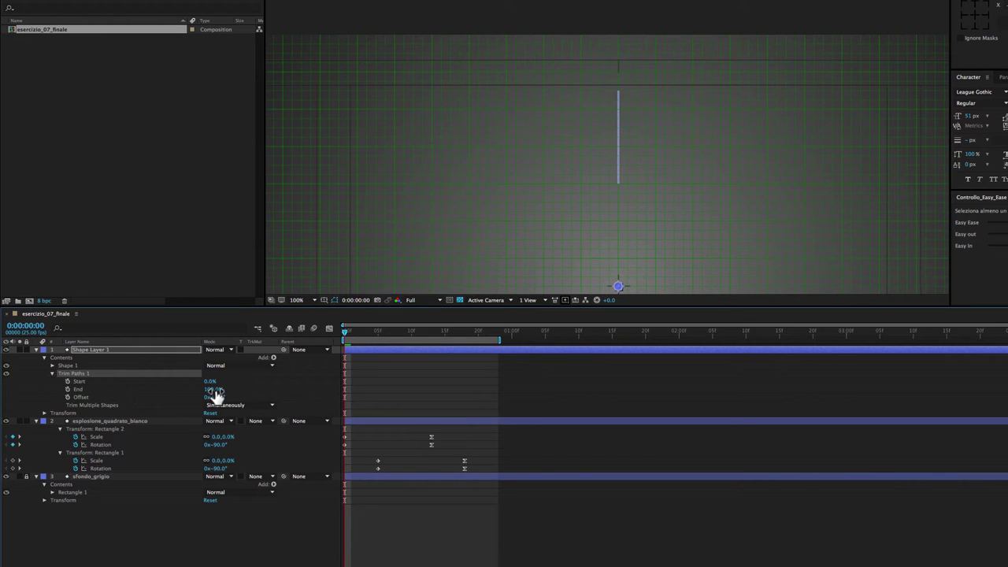
drag(214, 389, 163, 389)
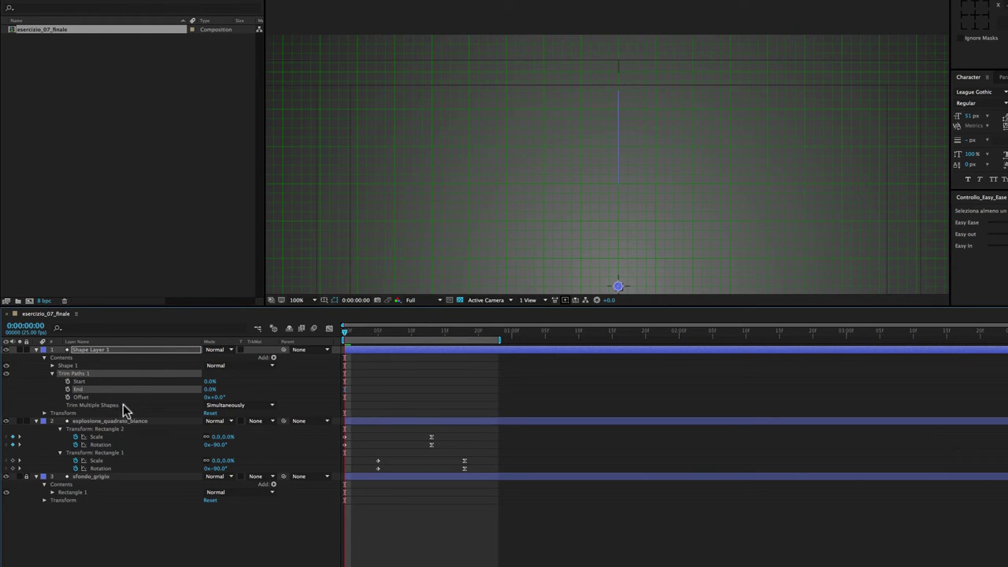
Keyframe Trim Paths End from 0% at frame 0 to 100% at frame 10
click(67, 390)
drag(347, 335, 413, 339)
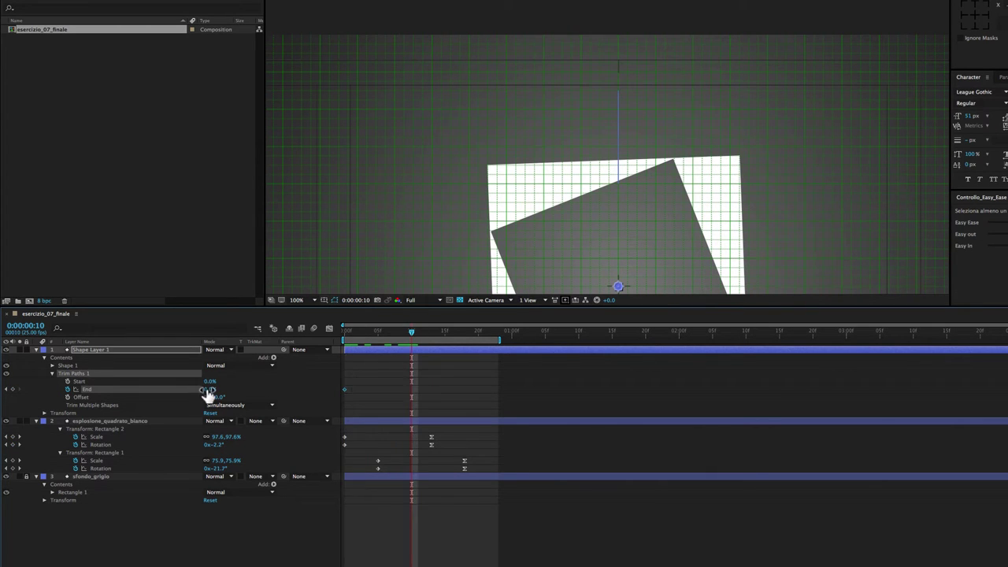
drag(219, 390, 260, 391)
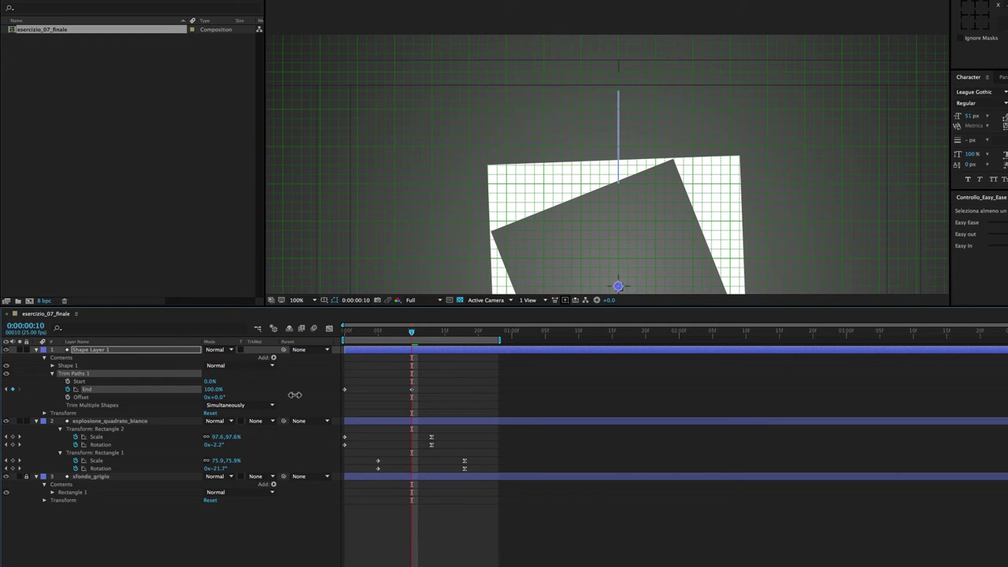
mouse_move(410, 335)
mouse_down()
mouse_move(342, 348)
mouse_move(434, 353)
mouse_up()
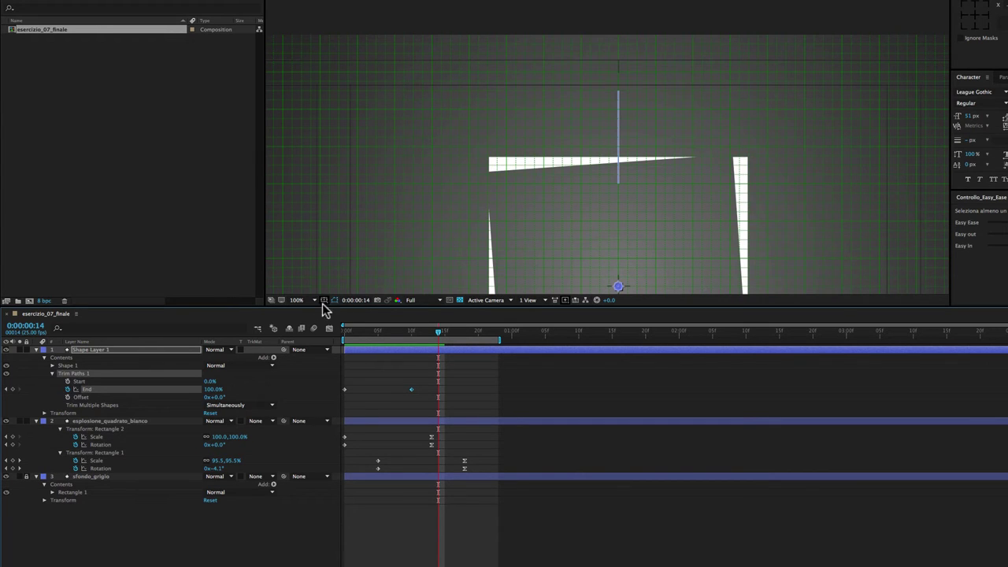
Hide the viewer grid and scrub the early frames to check the line drawing on
click(324, 301)
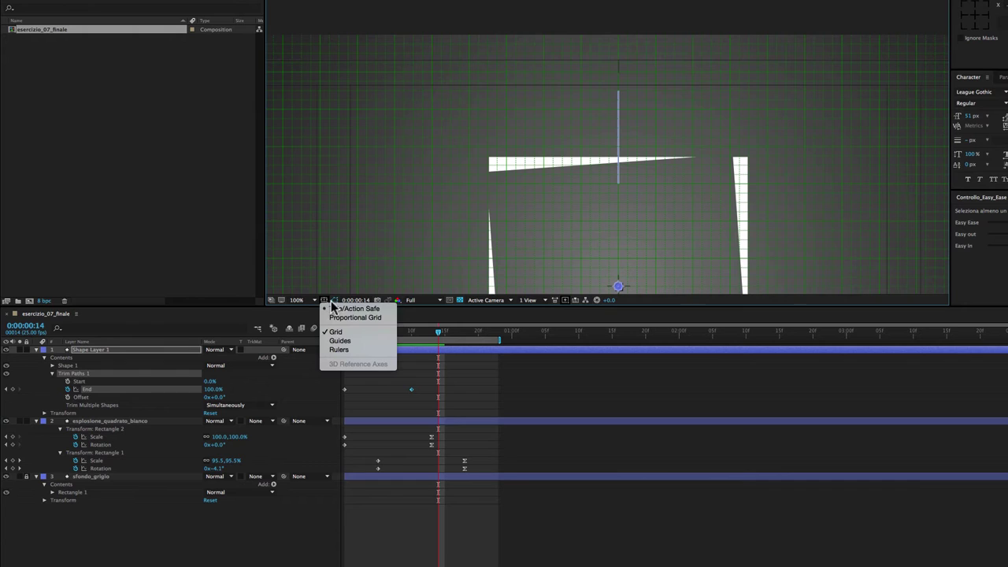
click(334, 331)
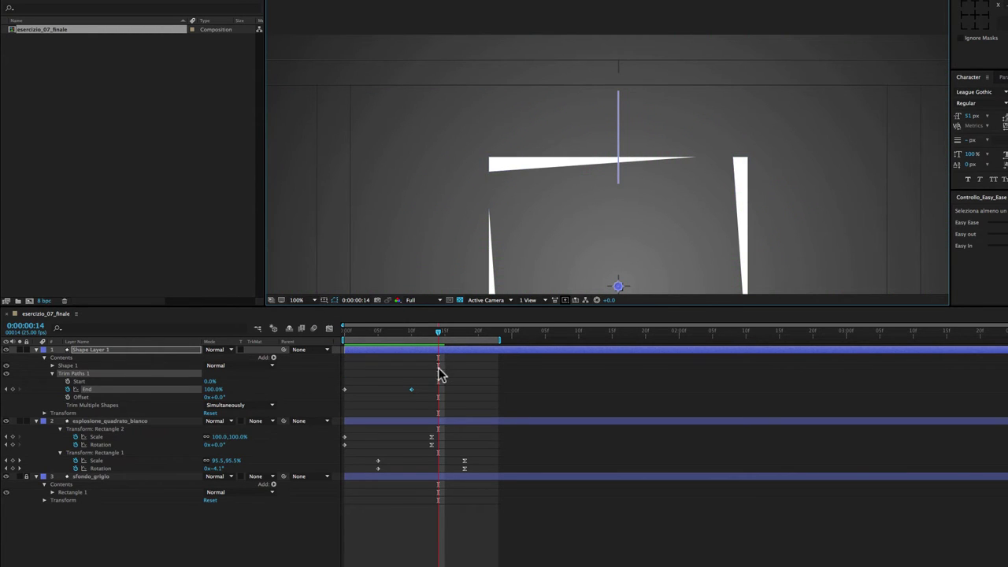
mouse_move(440, 338)
mouse_down()
mouse_move(361, 336)
mouse_move(378, 336)
mouse_up()
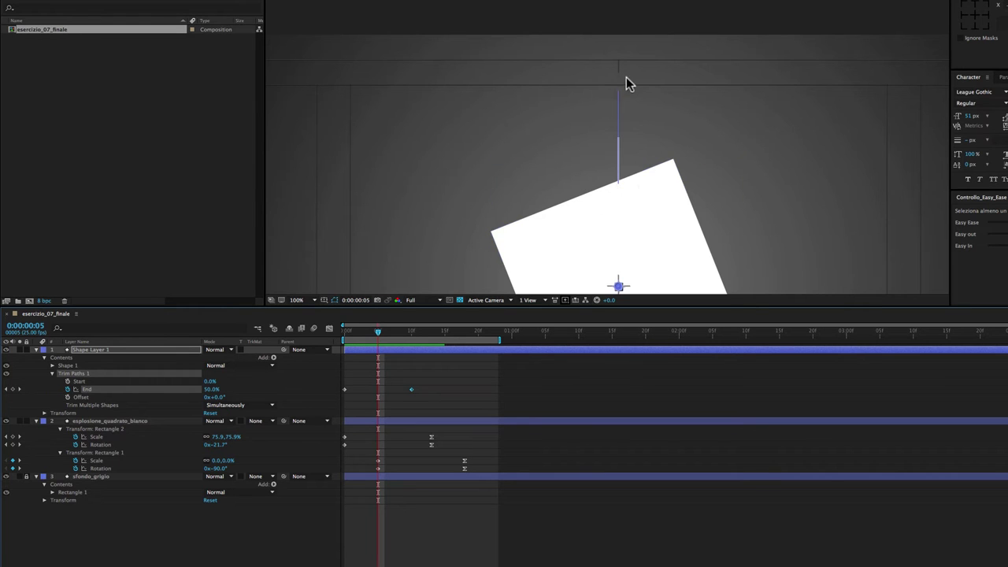
click(384, 332)
drag(384, 332, 378, 332)
Keyframe Trim Paths Start from 0% at frame 5 to 100% at frame 15
click(67, 382)
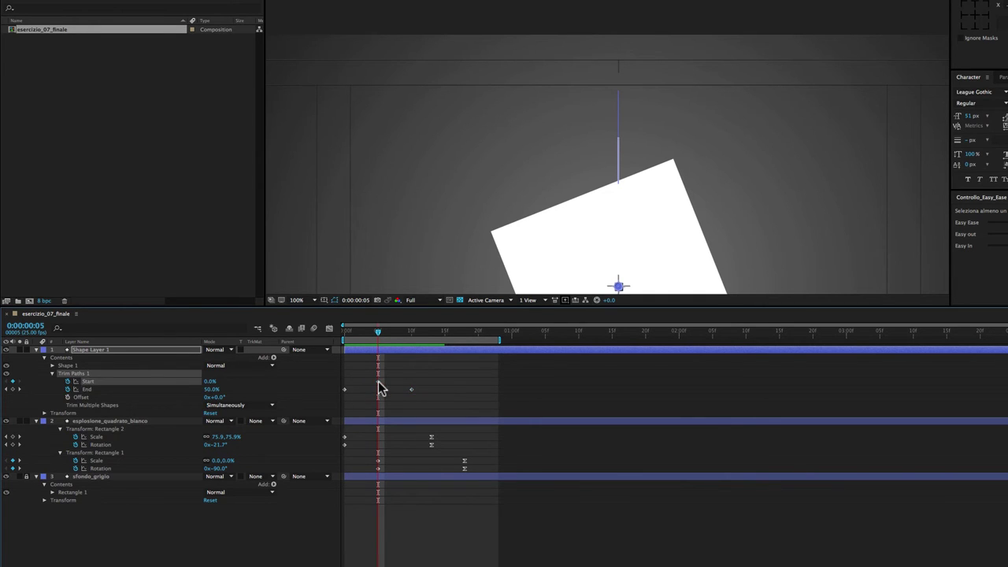
drag(379, 334, 445, 340)
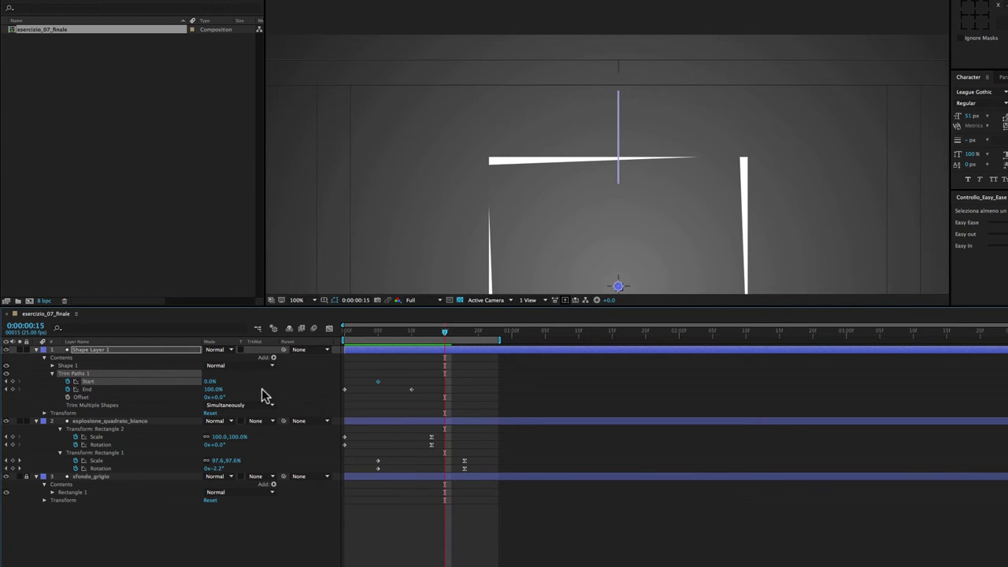
drag(212, 381, 231, 382)
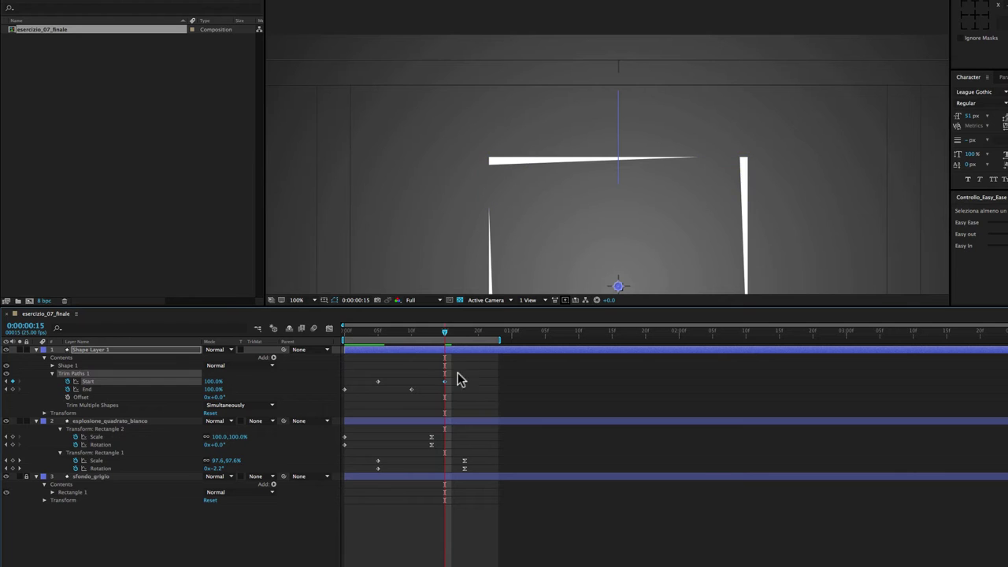
mouse_move(408, 337)
mouse_down()
mouse_move(345, 335)
mouse_move(439, 350)
mouse_up()
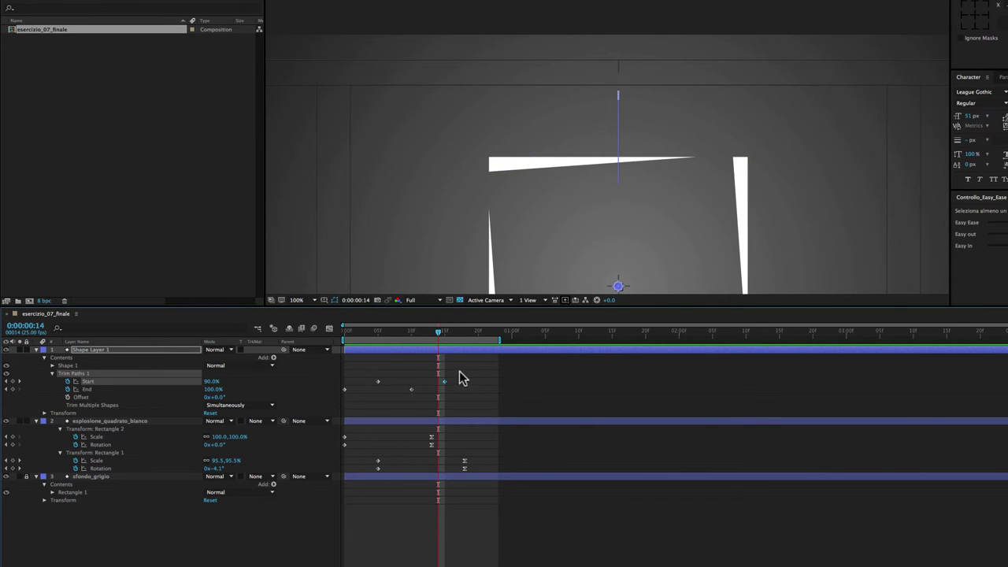
Marquee-select all the Trim Paths Start and End keyframes
drag(461, 367, 408, 406)
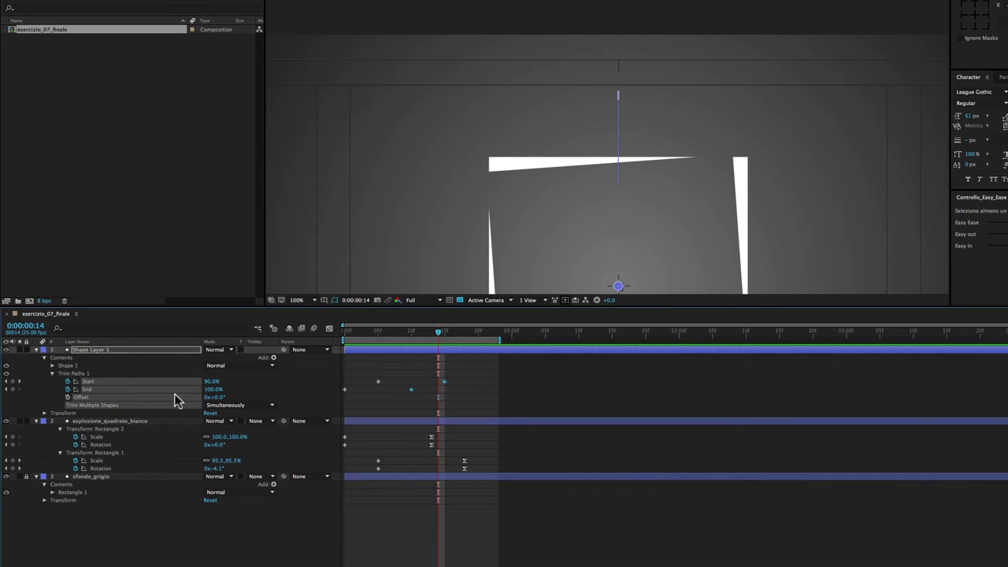
drag(460, 375, 396, 403)
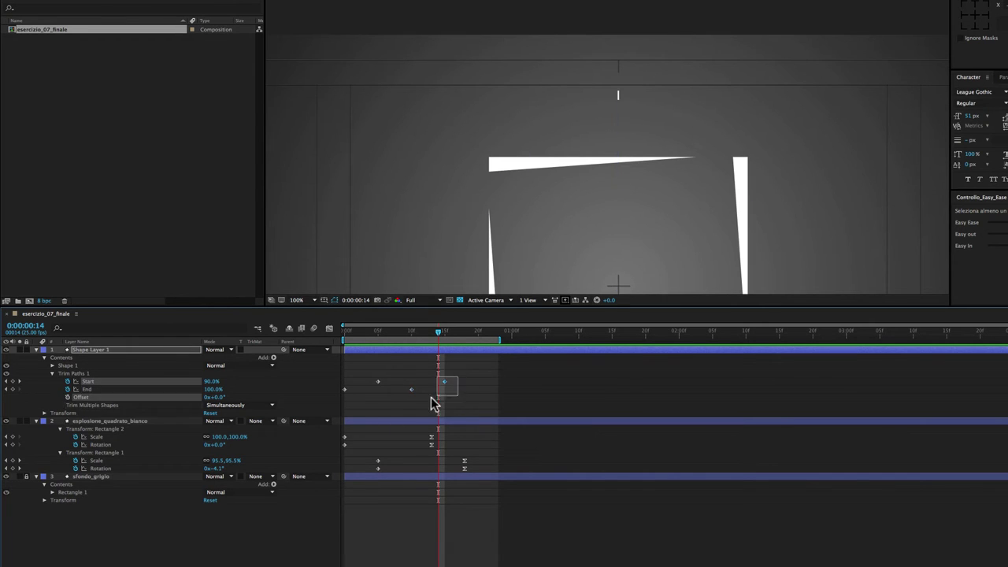
click(951, 221)
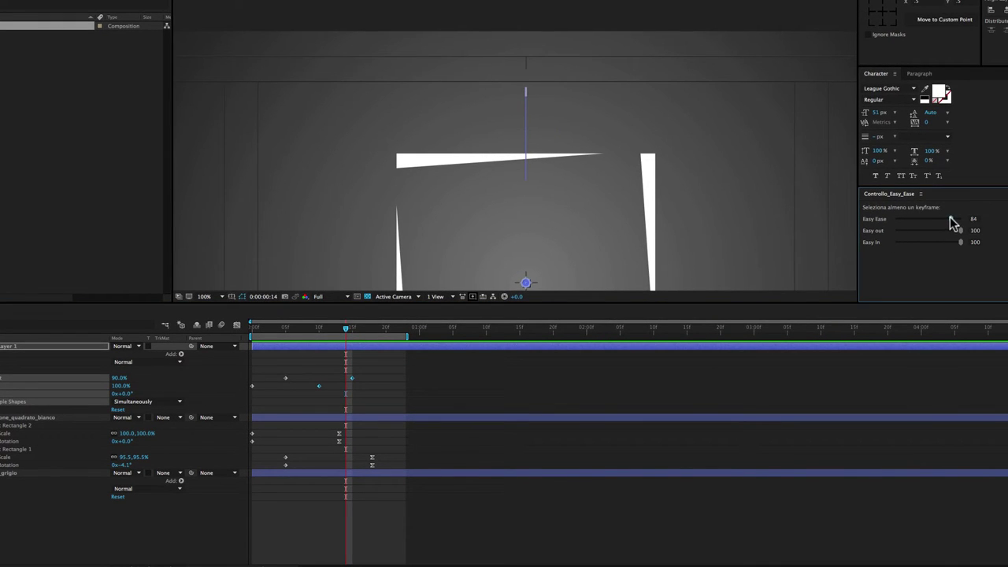
Apply Easy Ease to the Trim Paths keyframes and preview the result at frame 6
click(952, 221)
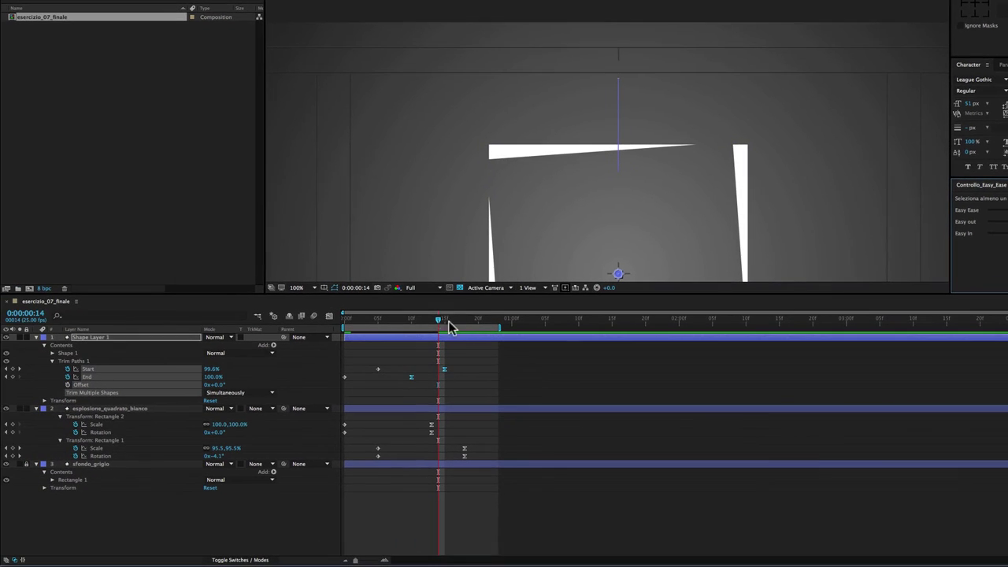
key(space)
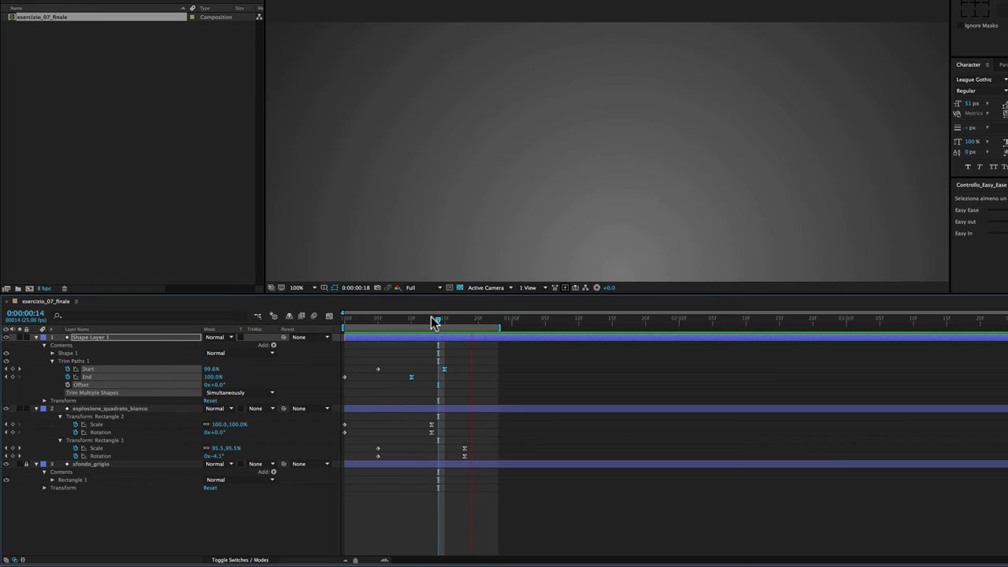
click(436, 326)
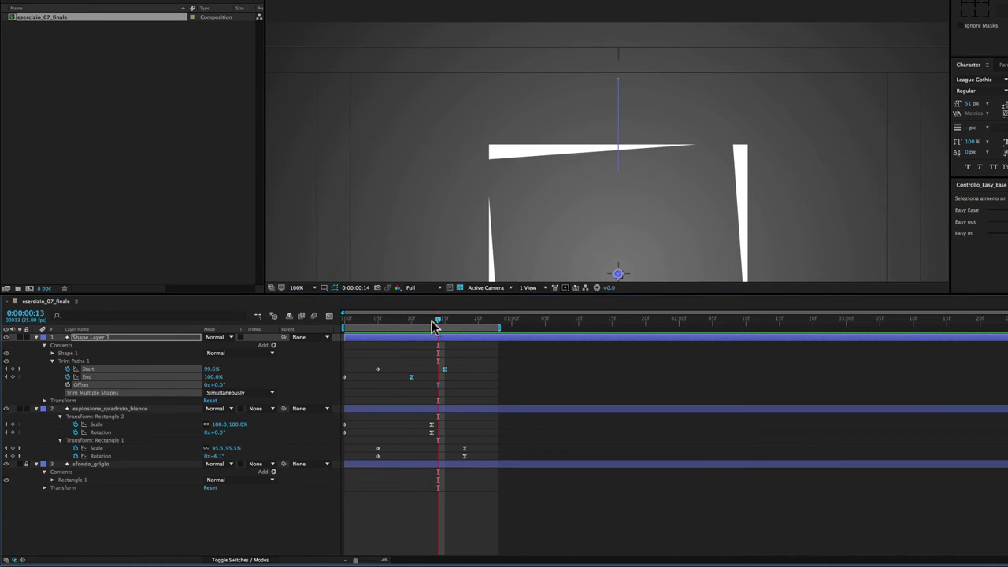
drag(433, 325, 385, 321)
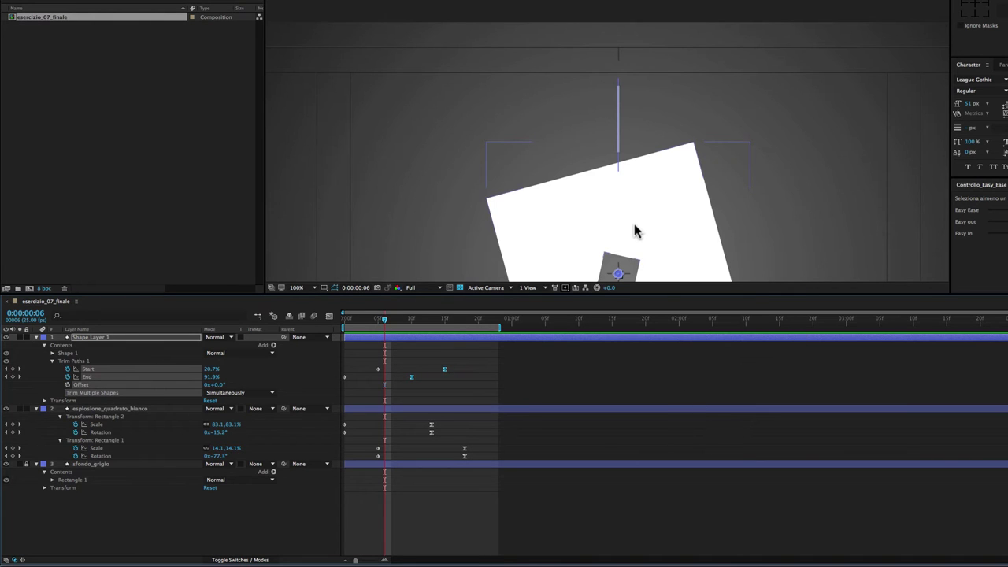
Zoom the composition viewer out to 50% and deselect the Trim Paths properties
scroll(634, 231, down, 2)
drag(633, 158, 630, 155)
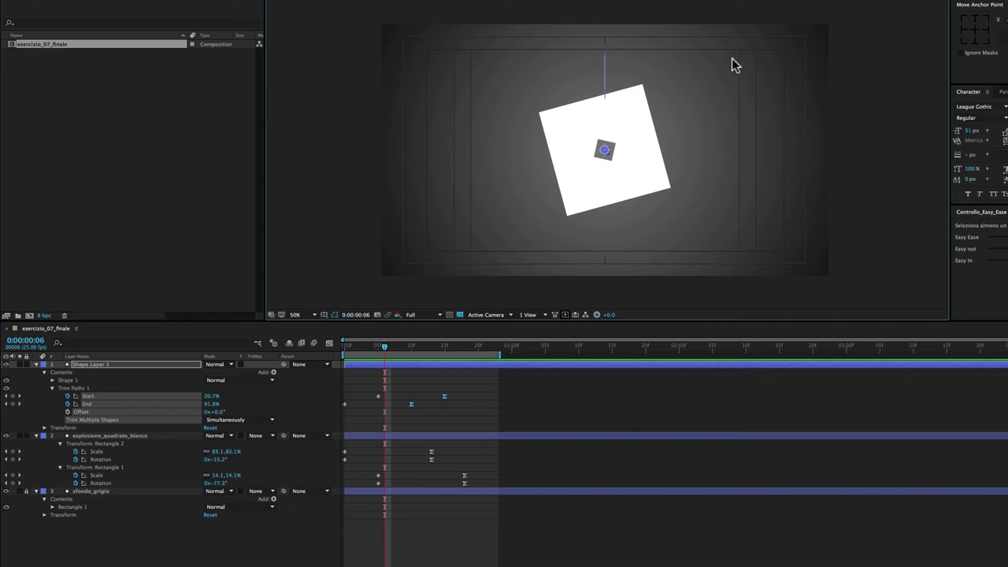
click(67, 376)
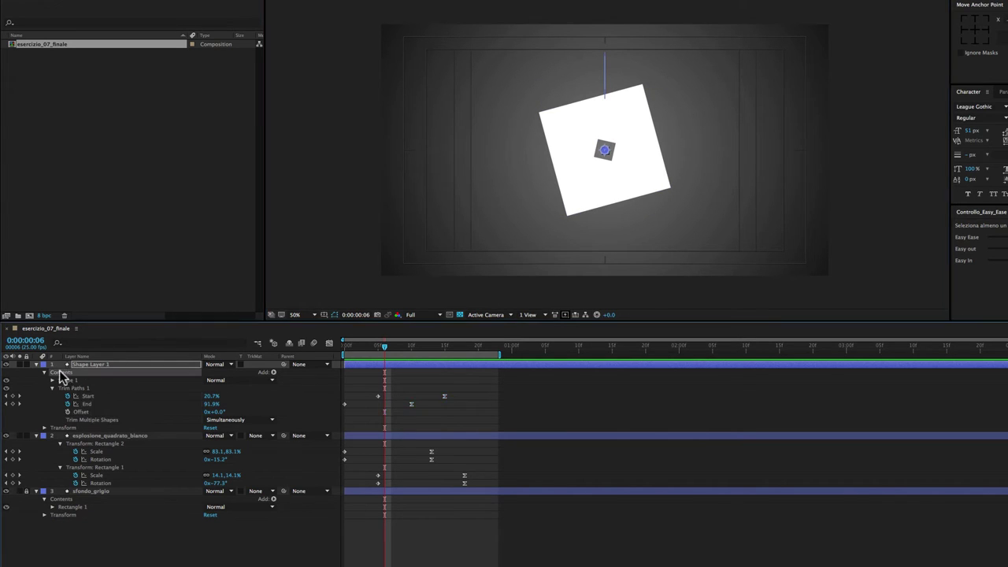
Add a Repeater to the spark line's contents and set Repeater 1's Copies to 8
click(273, 372)
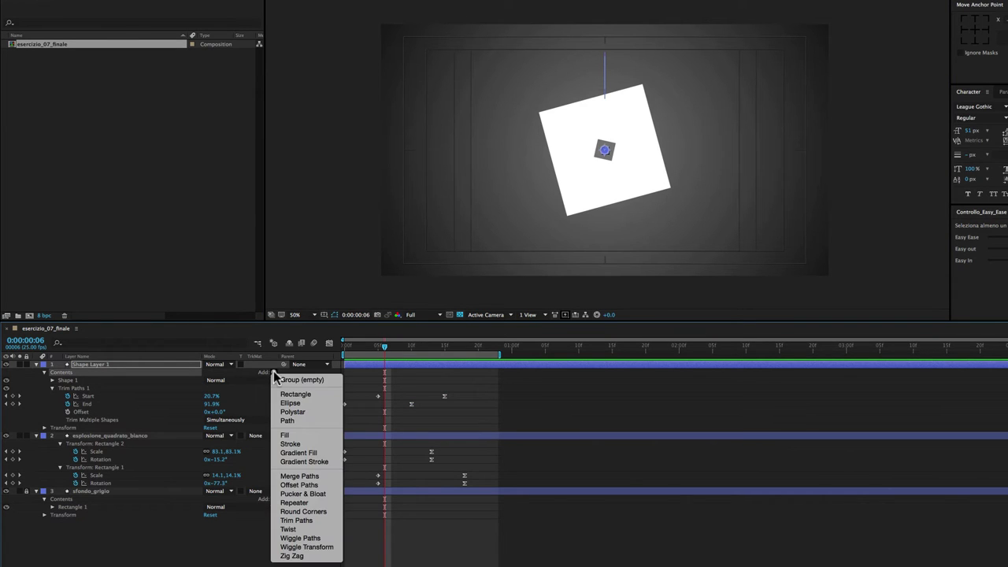
click(296, 503)
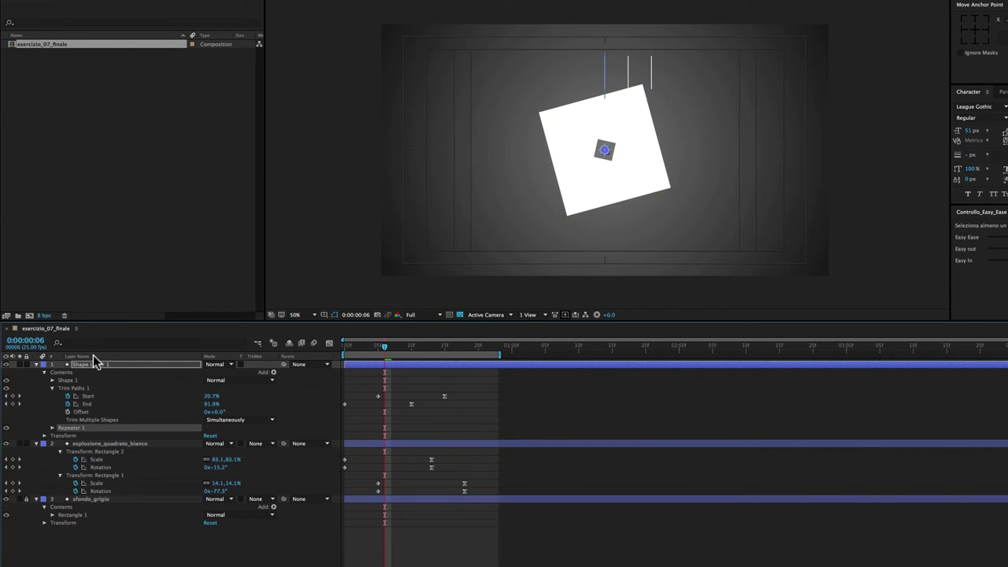
click(52, 388)
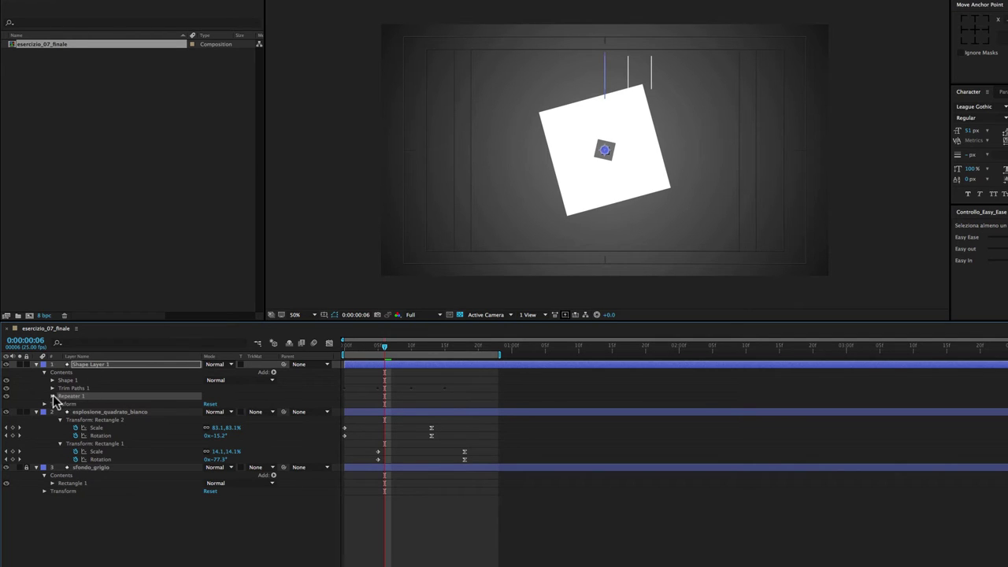
click(53, 396)
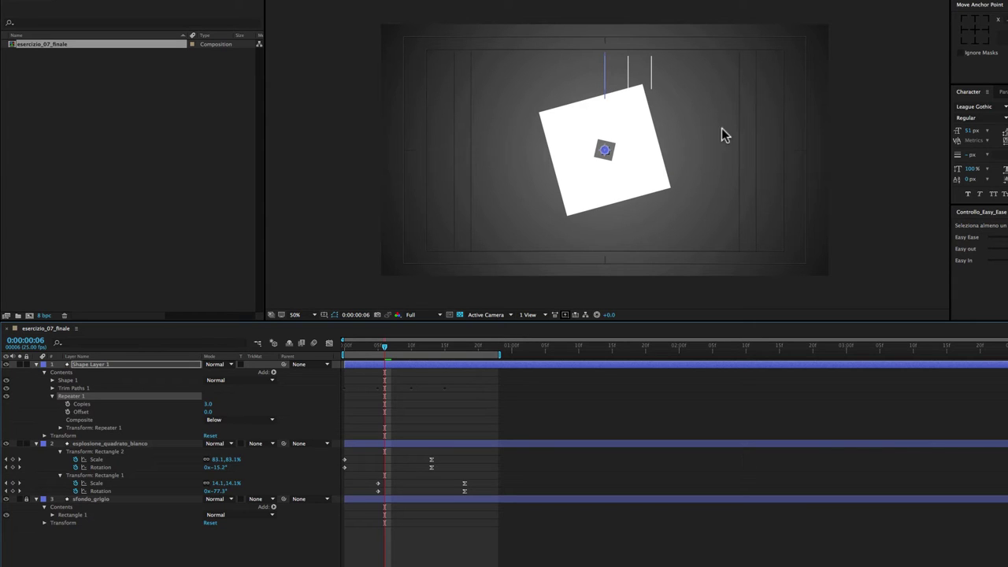
click(209, 405)
text(8)
click(194, 409)
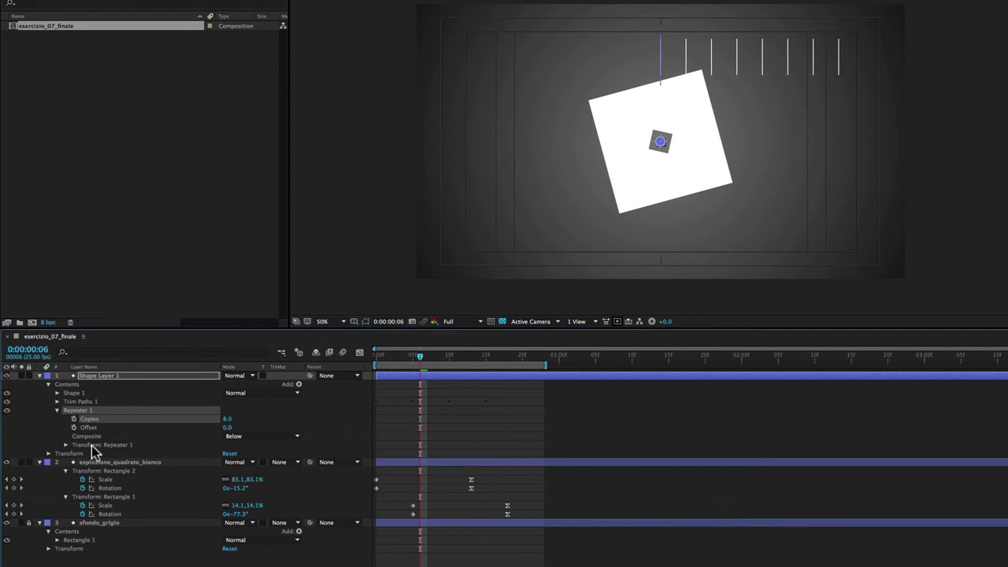
Set Repeater 1 Position to 0,0 and Rotation to 360/8 (45°), then preview the eight rays
click(66, 445)
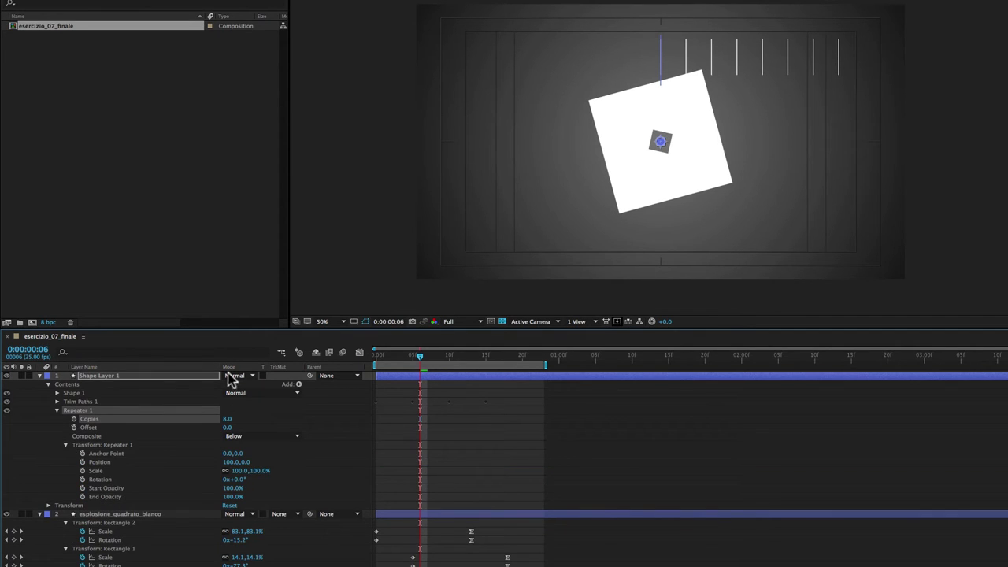
drag(237, 462, 225, 465)
click(228, 462)
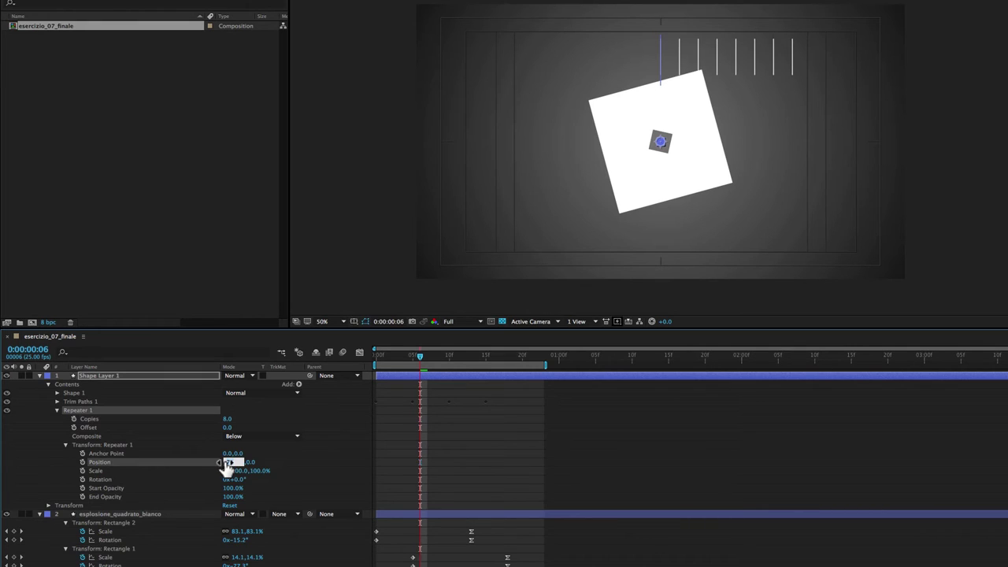
text(0,0.0)
click(215, 465)
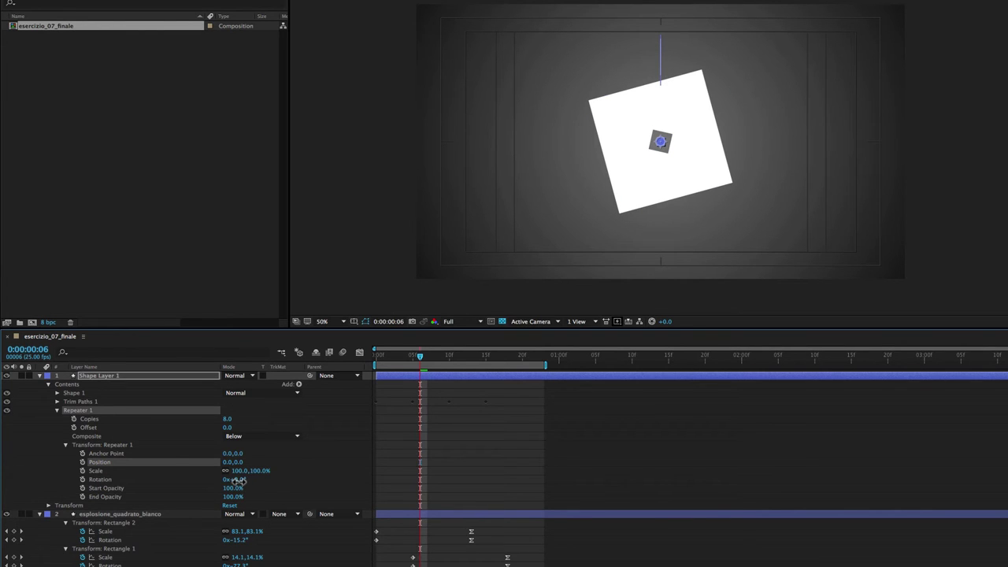
drag(239, 480, 251, 480)
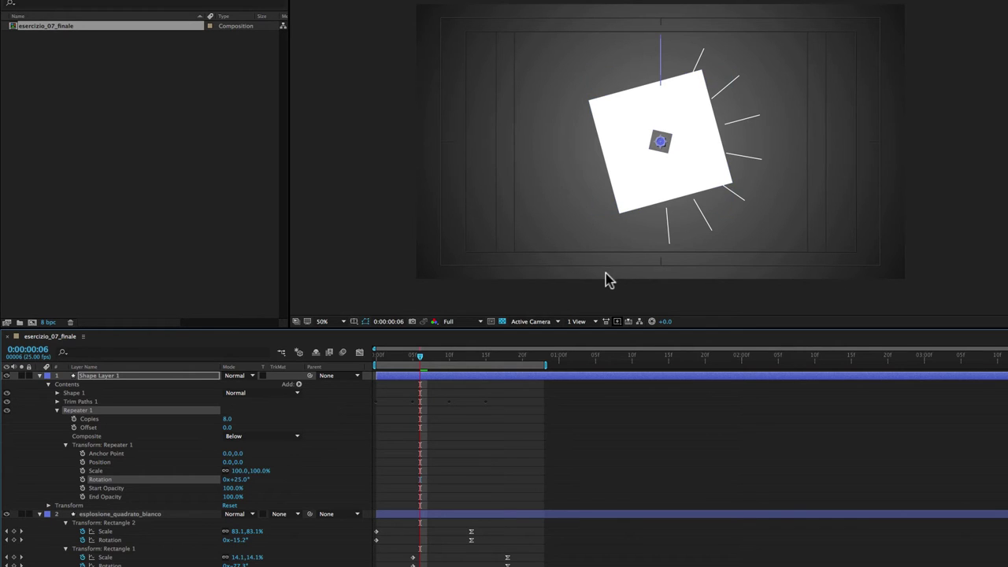
click(239, 480)
text(25)
text(-)
text(360)
text(/)
text(8)
key(Return)
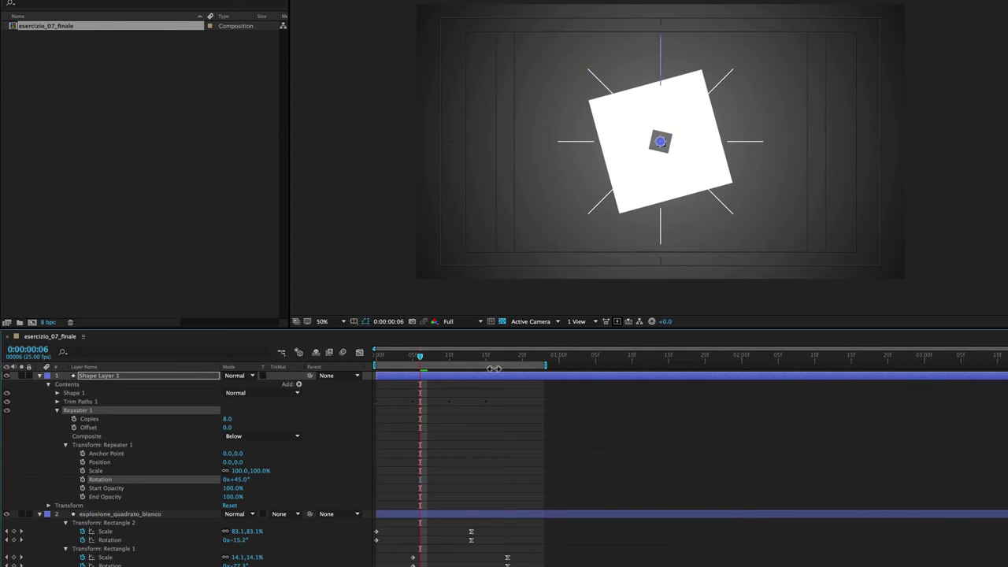
key(space)
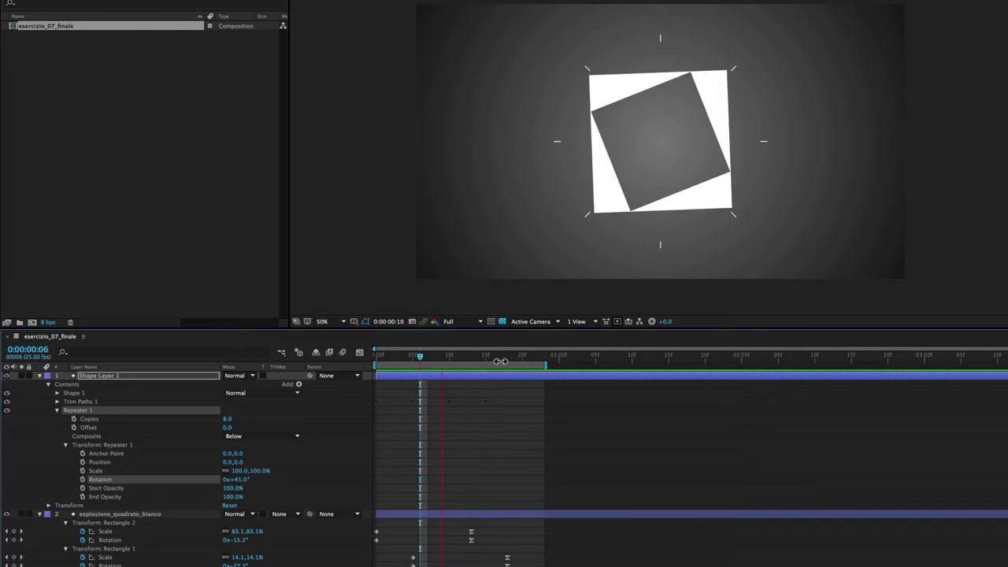
Slide Shape Layer 1 about three frames later and preview the retimed spark burst
click(497, 358)
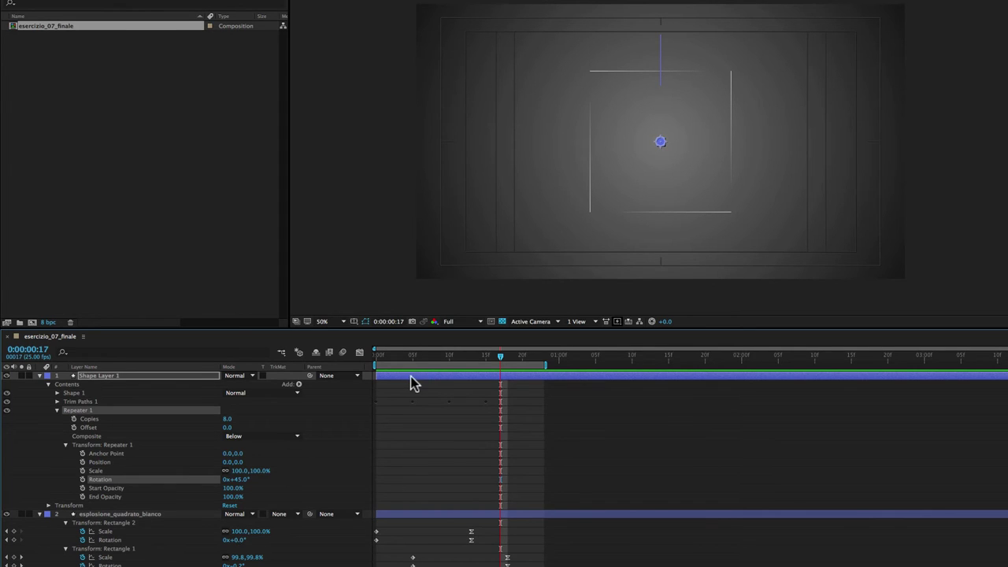
click(413, 380)
drag(414, 380, 432, 379)
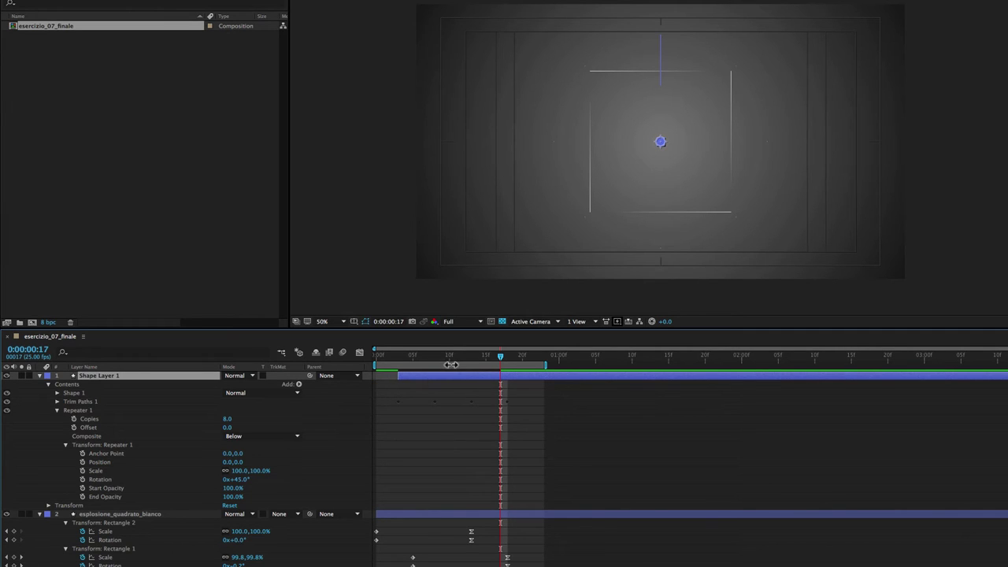
key(space)
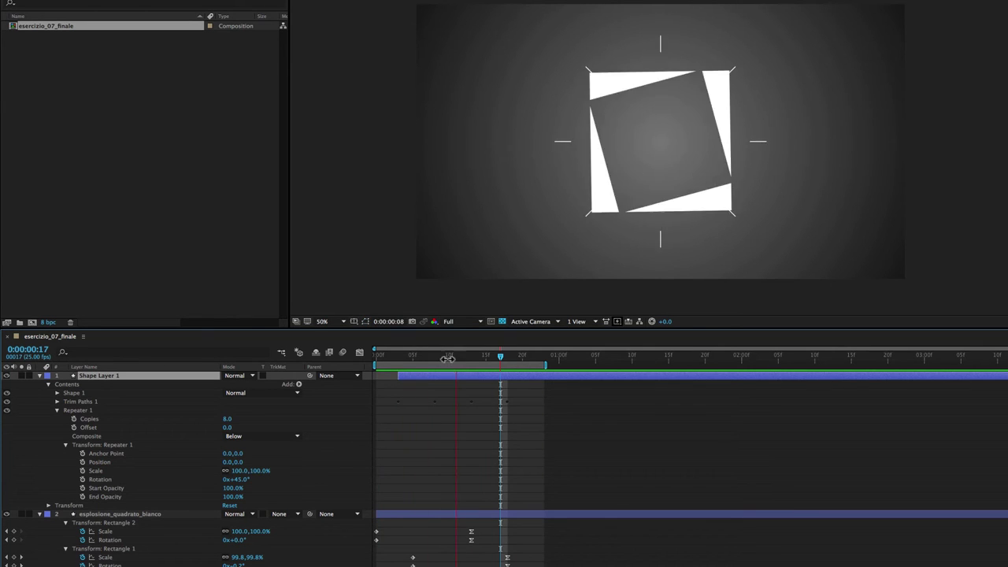
click(450, 356)
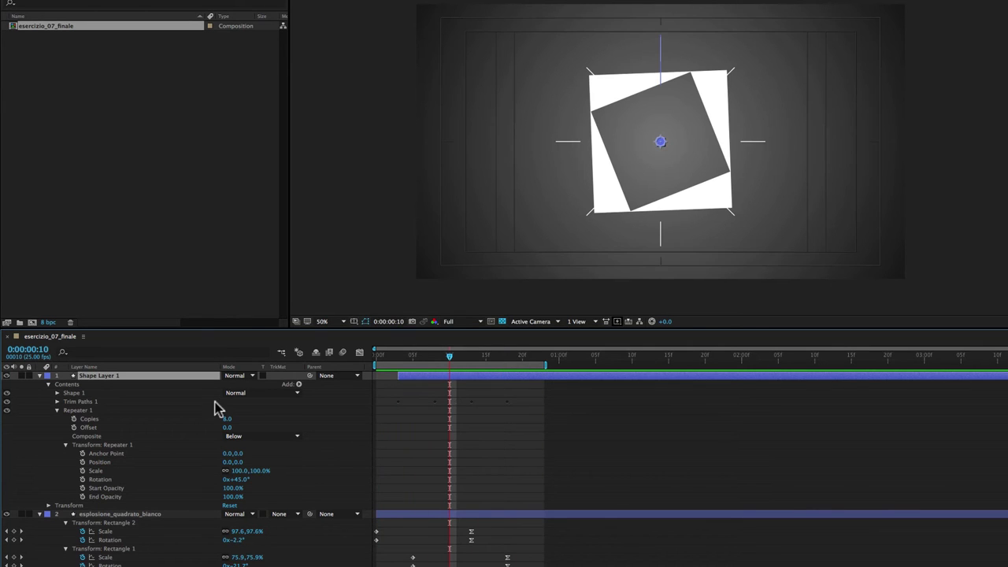
Rename Shape Layer 1 to 'scintille_bianche' and preview the burst from the start
click(40, 377)
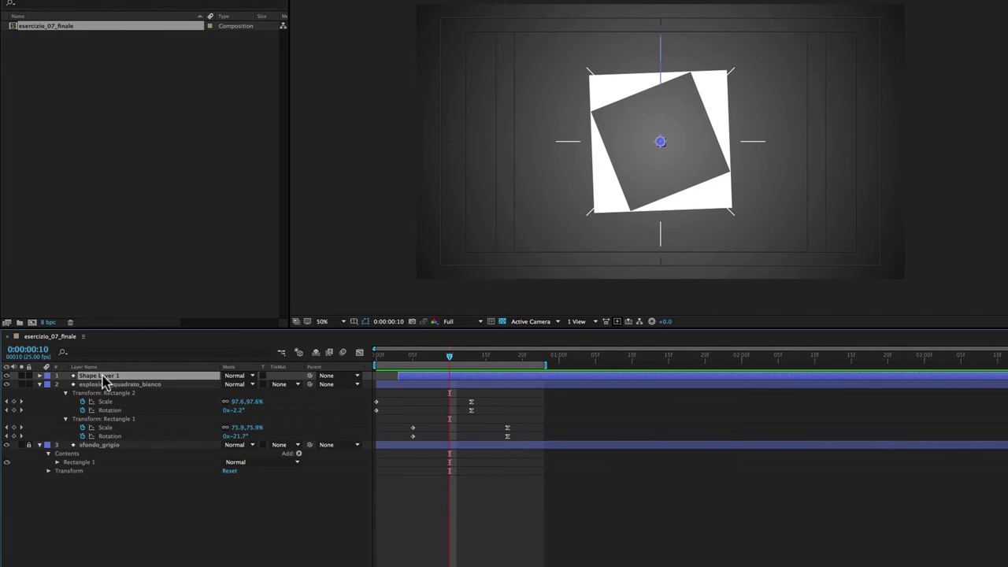
key(Return)
text(scintille_bianche)
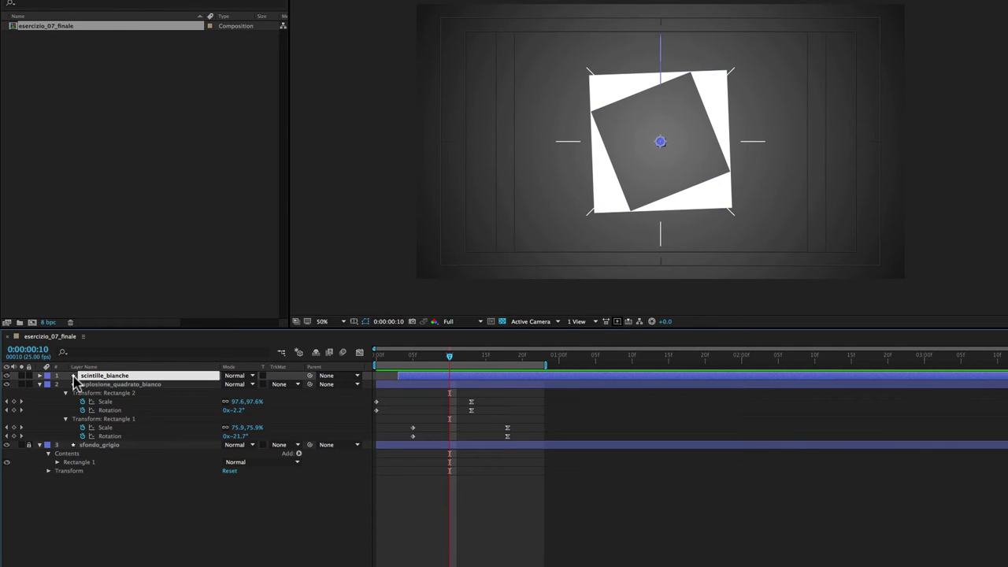
key(Return)
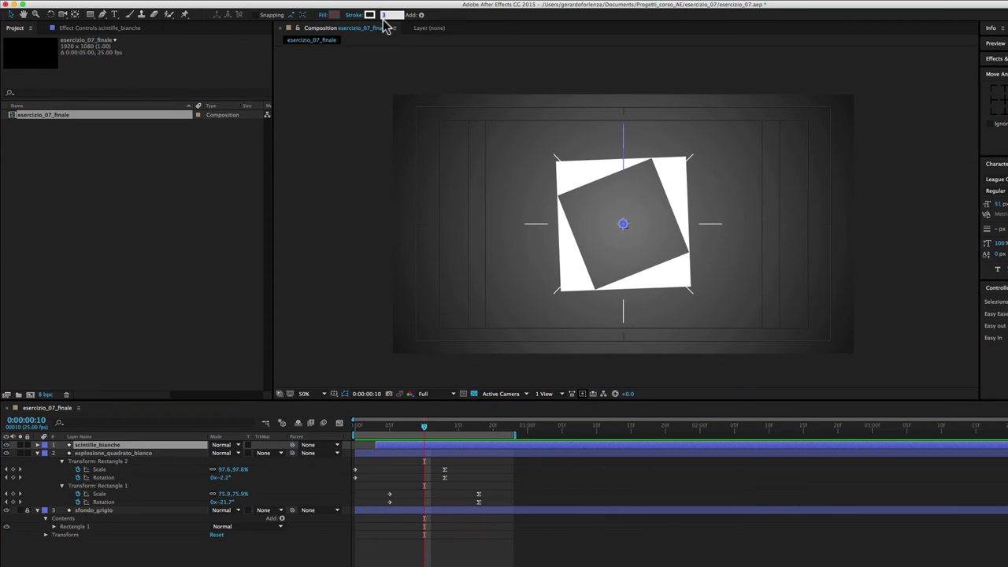
key(Return)
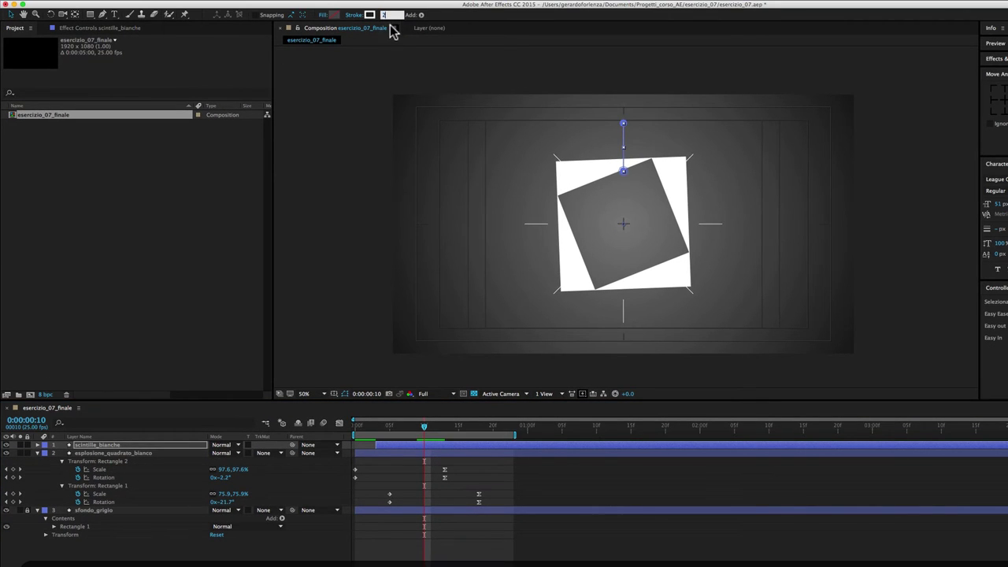
drag(424, 426, 347, 437)
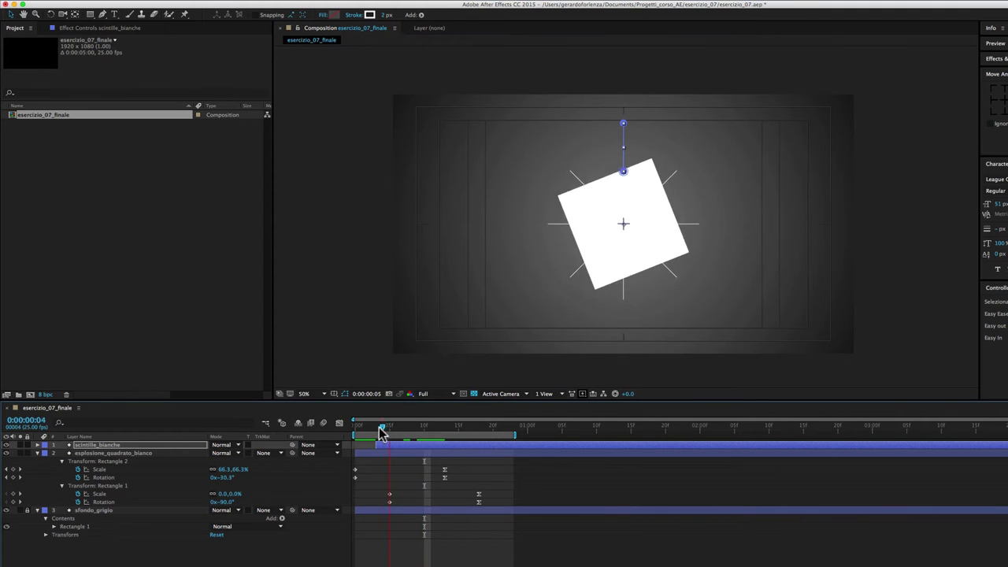
key(space)
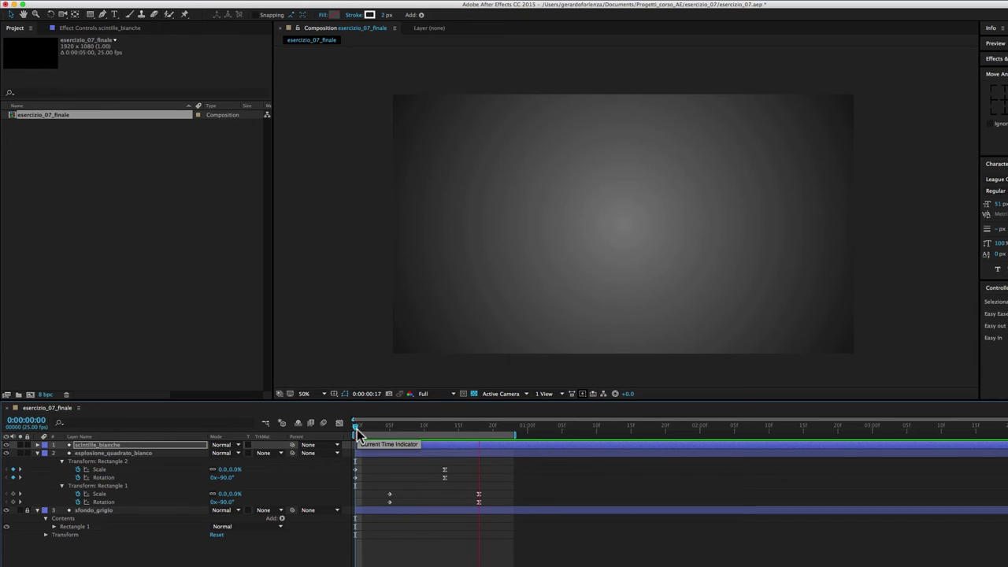
click(431, 426)
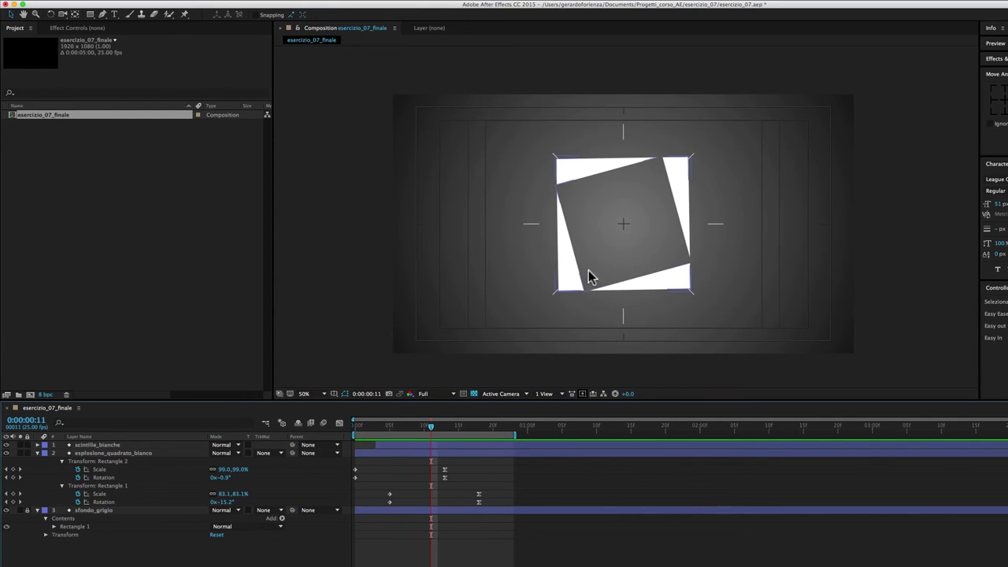
key(super+Tab)
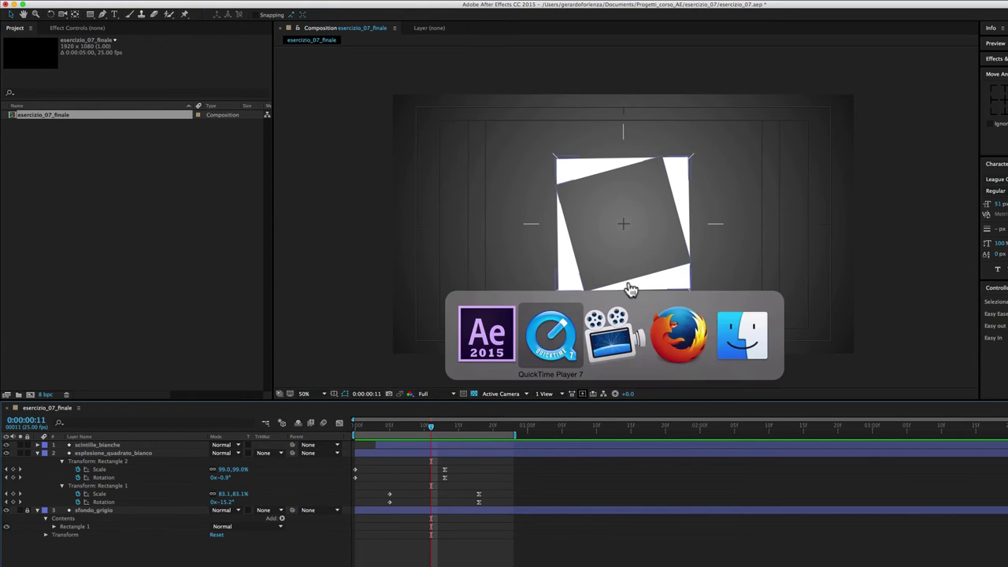
click(558, 337)
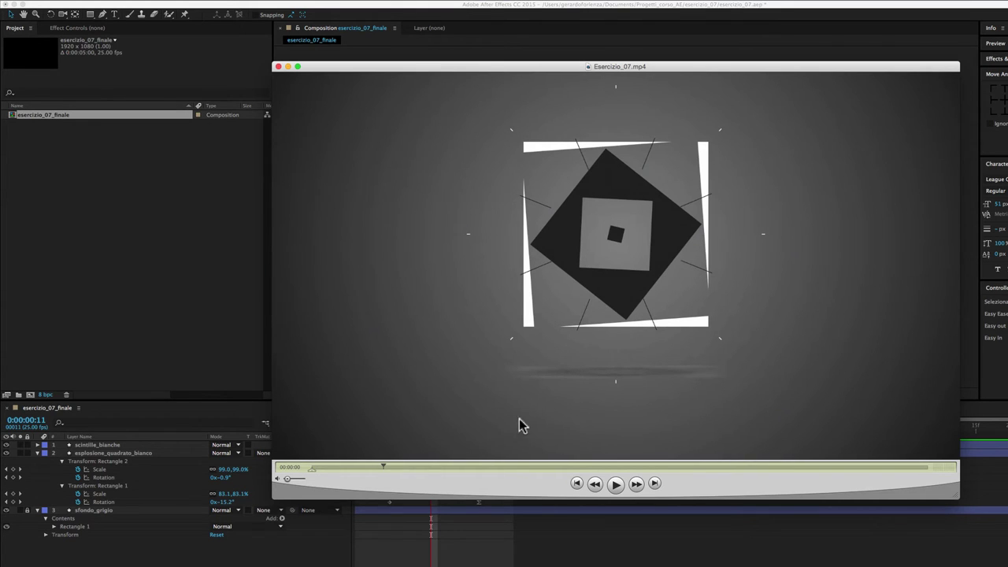
drag(382, 466, 392, 467)
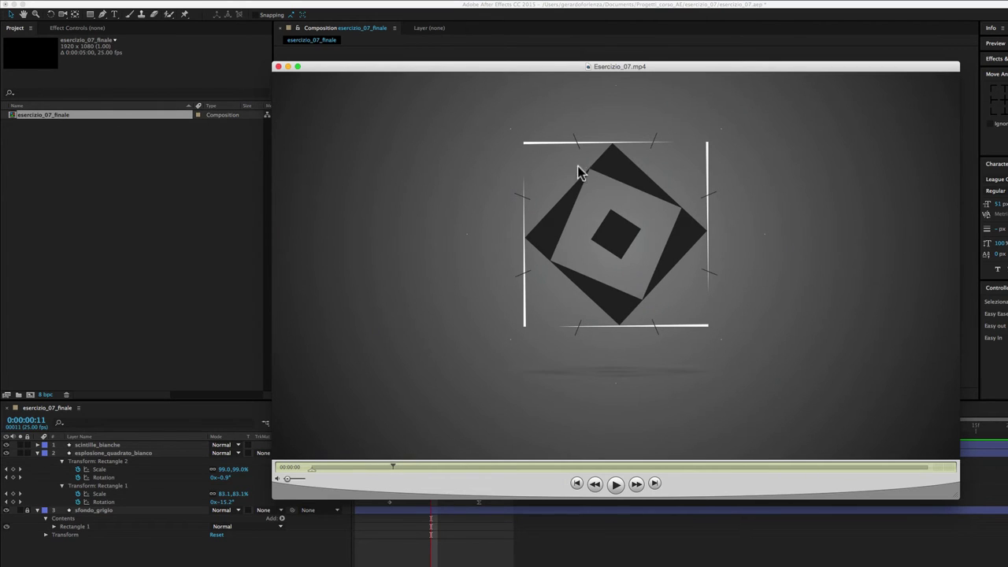
click(468, 564)
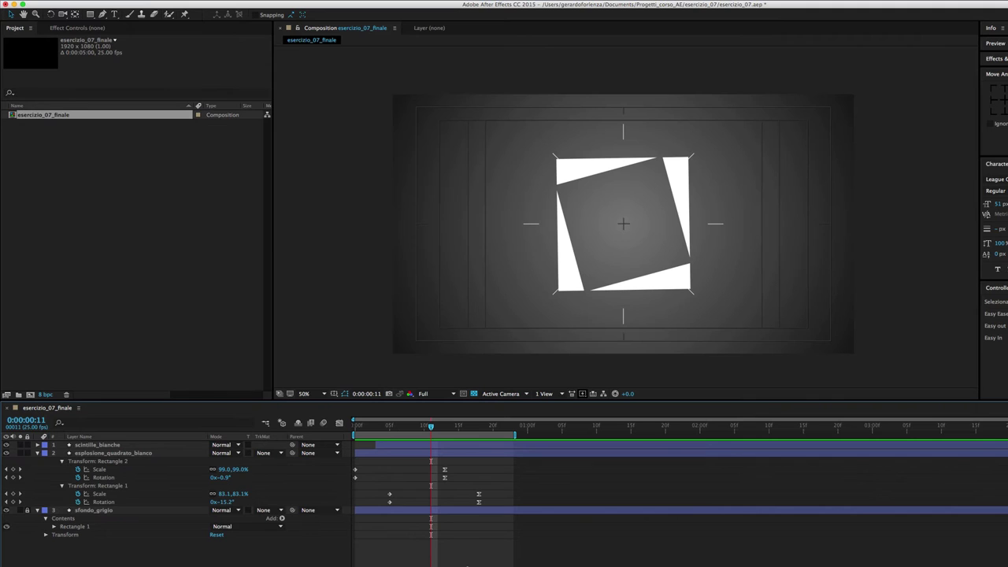
click(106, 455)
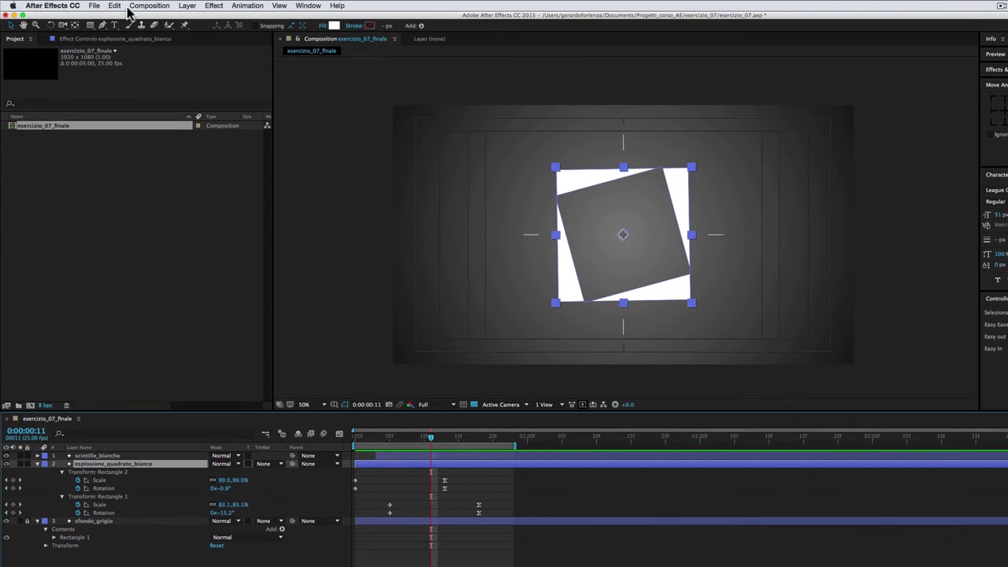
click(116, 6)
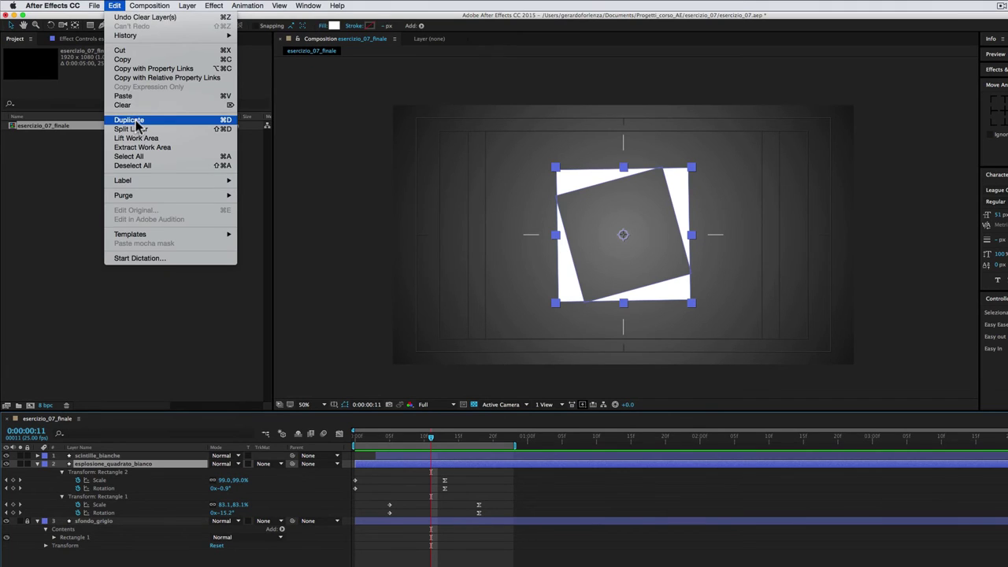
Duplicate esplosione_quadrato_bianco to the top and give the copy a dark grey 1E1E1E fill
click(136, 122)
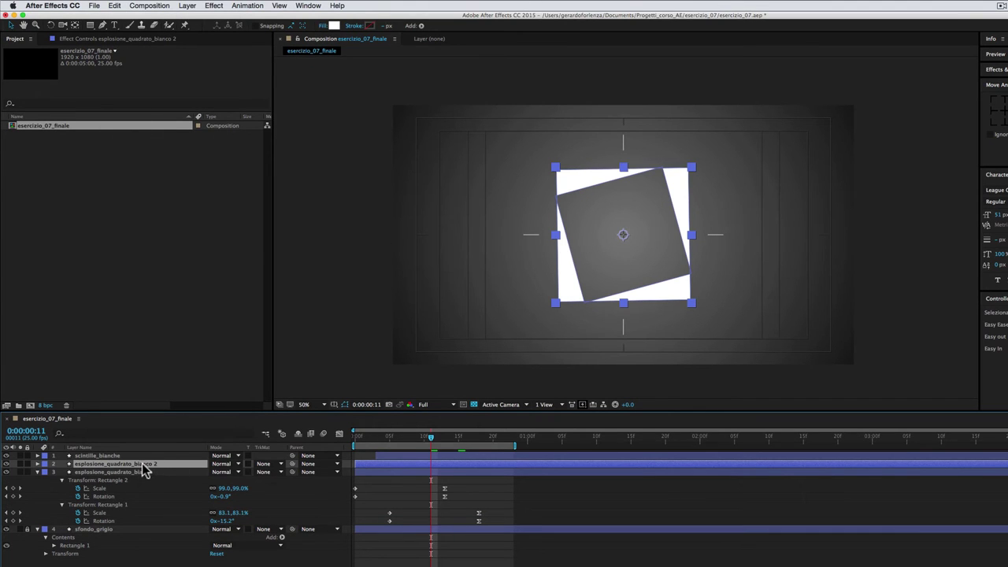
drag(144, 465, 144, 454)
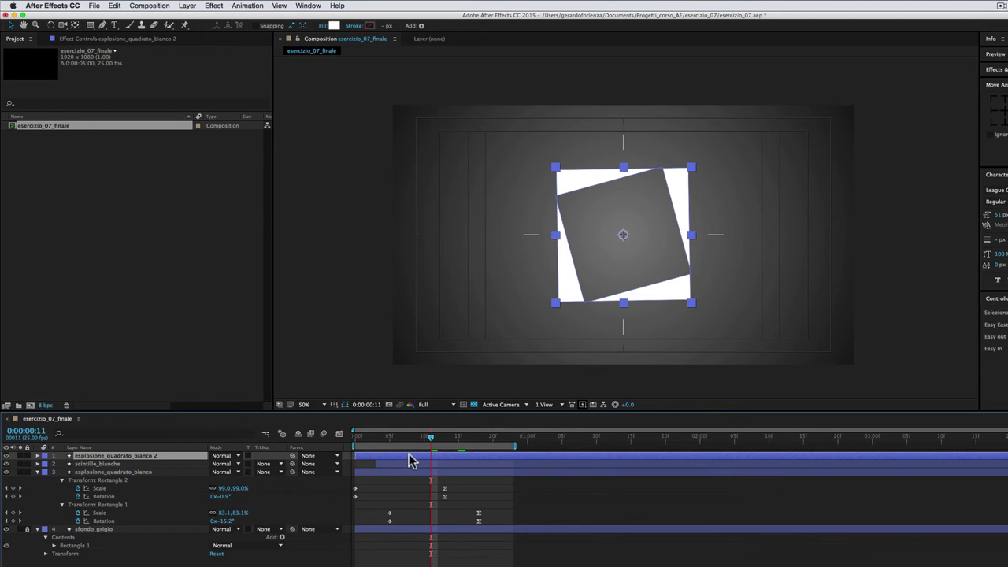
click(334, 26)
drag(822, 392, 709, 395)
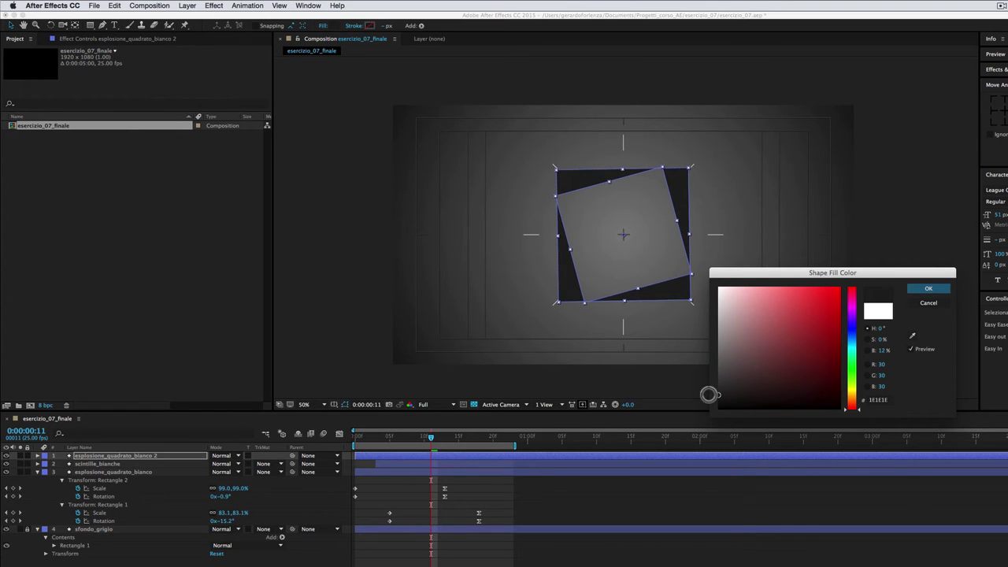
click(931, 289)
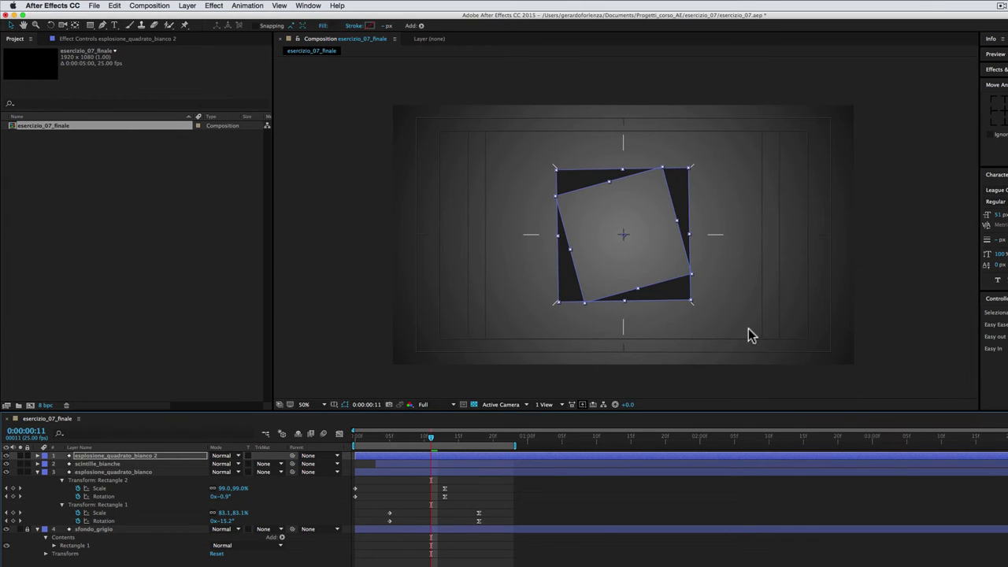
click(443, 456)
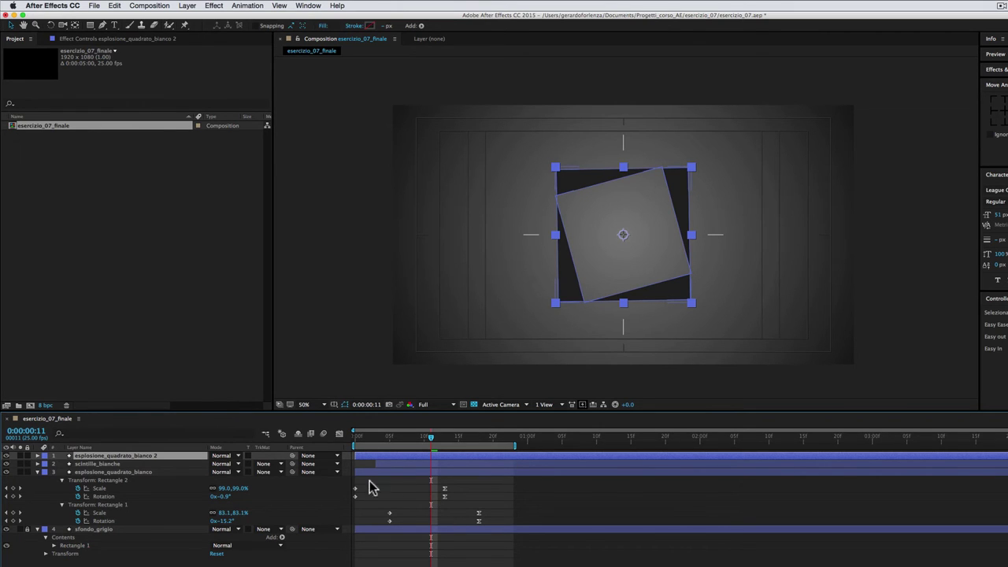
Rotate esplosione_quadrato_bianco 2 to 45° and scale it down to 68%
key(r)
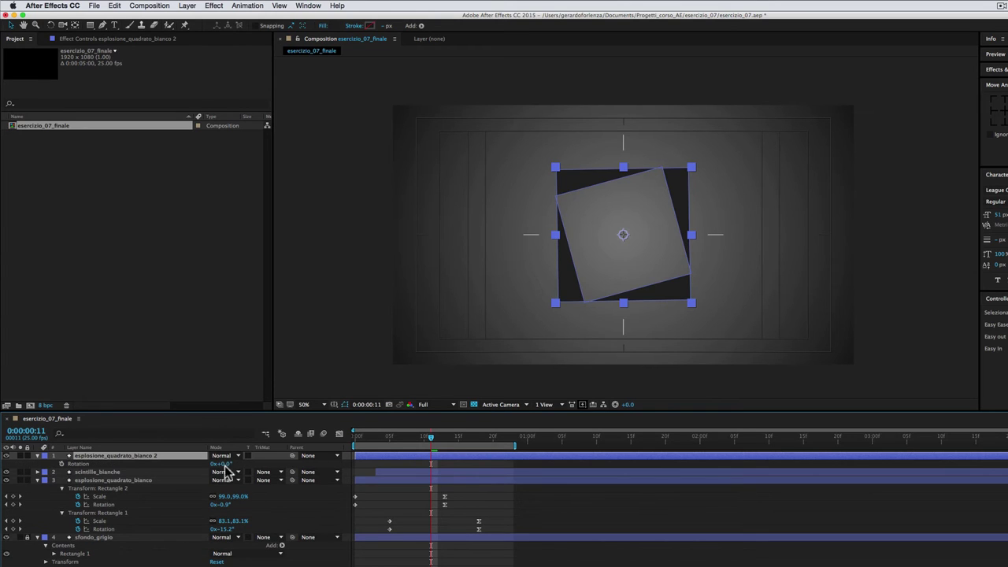
click(222, 463)
text(45)
key(Return)
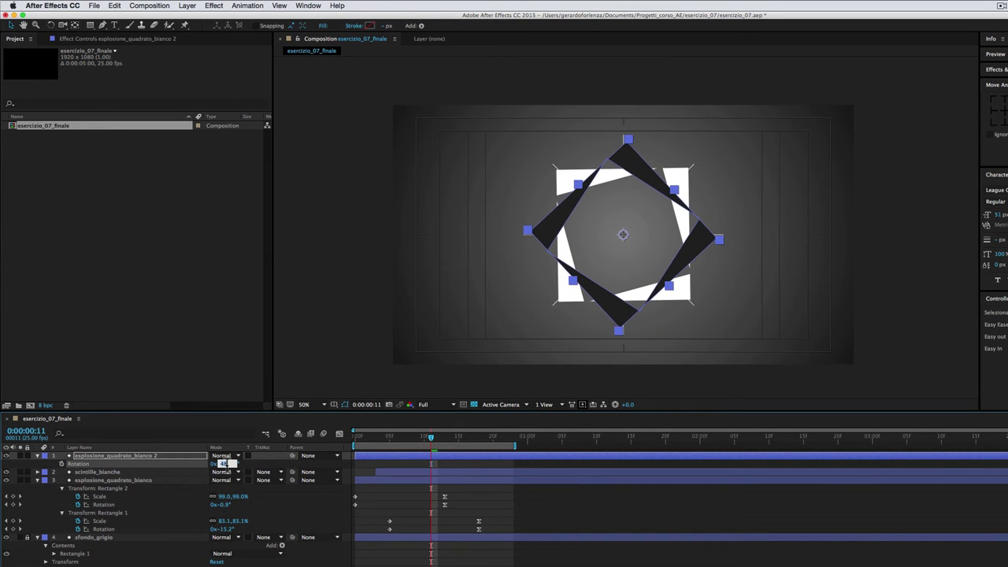
key(F2)
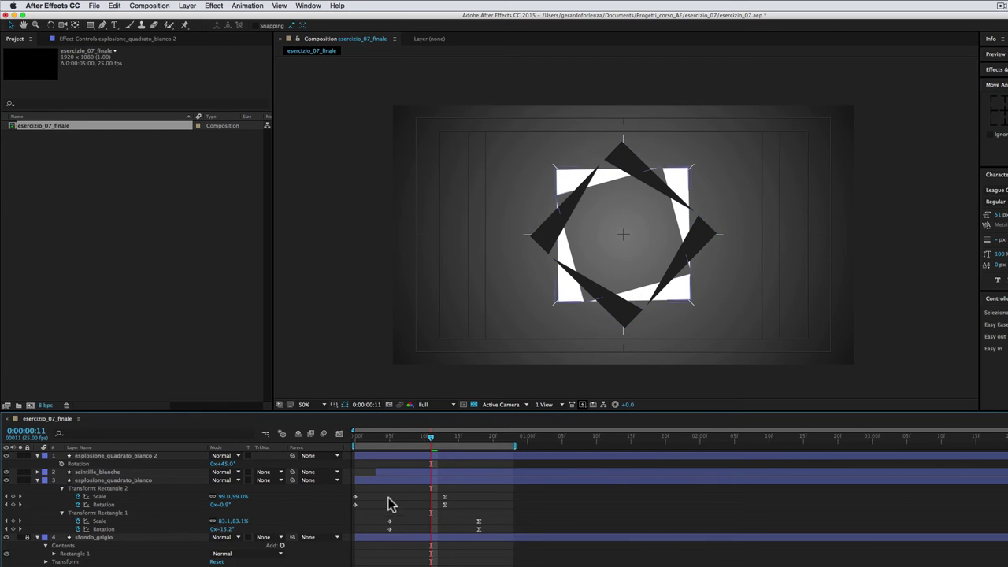
click(429, 458)
key(s)
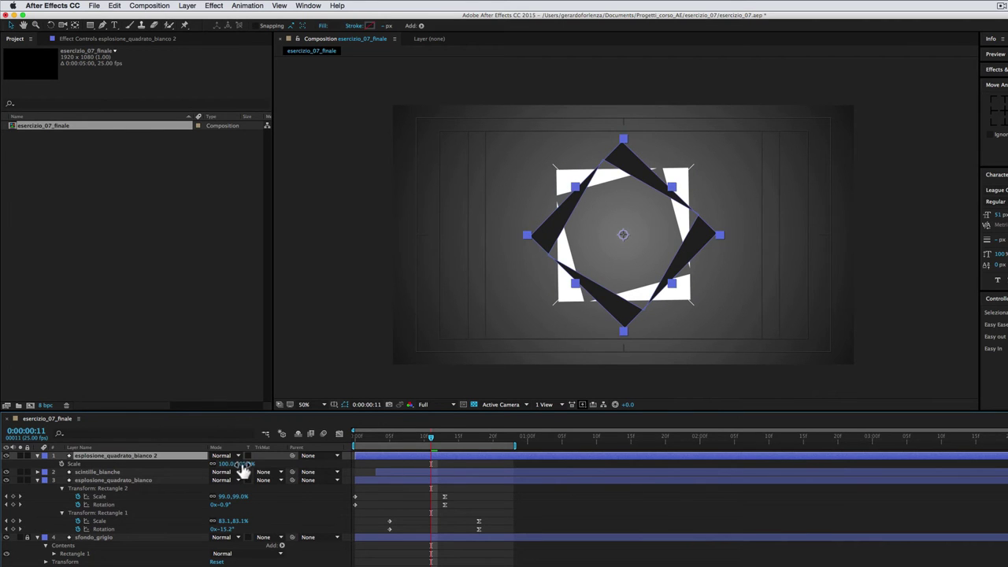
drag(244, 465, 237, 467)
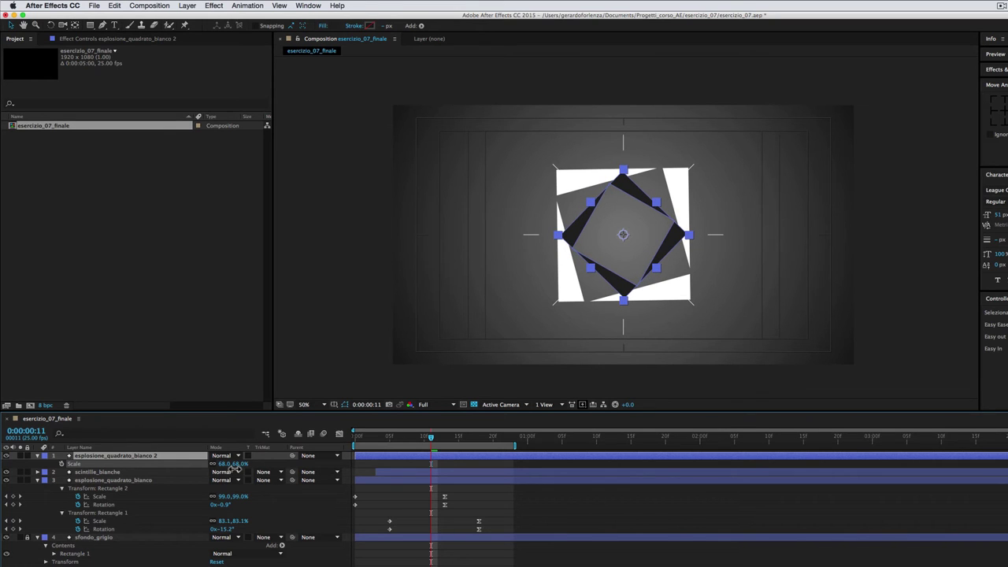
mouse_move(376, 435)
mouse_down()
mouse_move(359, 439)
mouse_move(443, 457)
mouse_up()
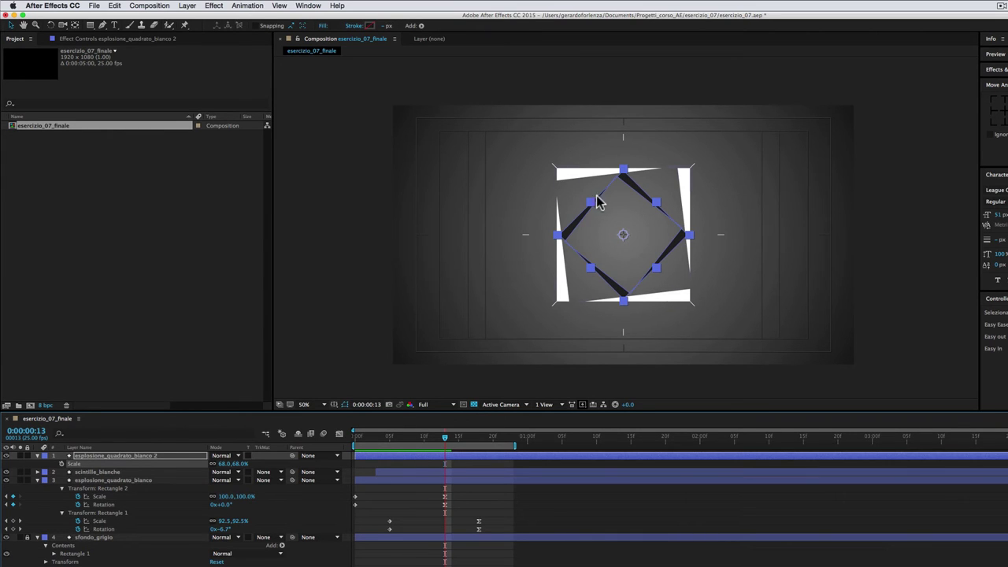
Delay the dark square layer's start by a few frames and rewind to the first frame
click(390, 457)
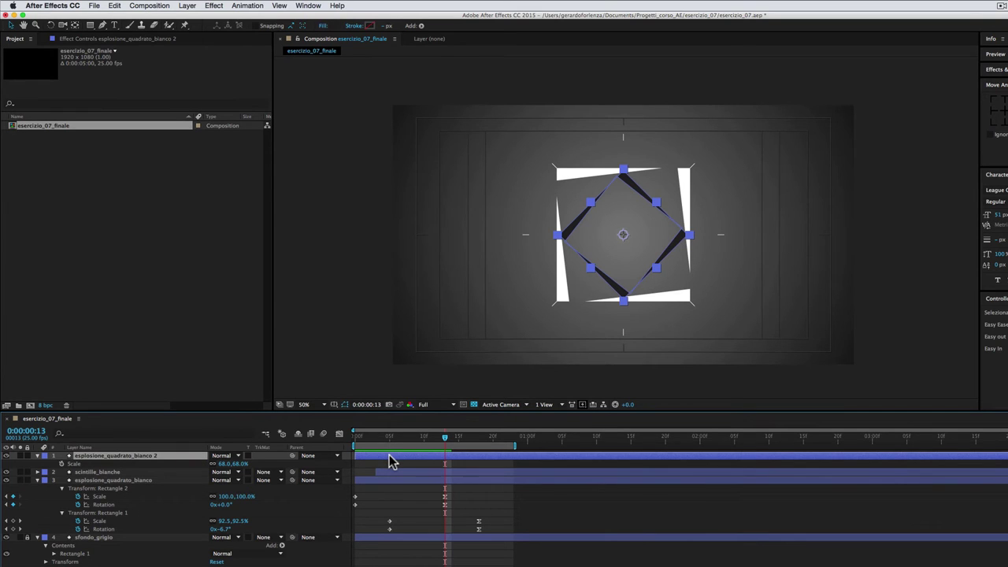
drag(392, 461, 431, 468)
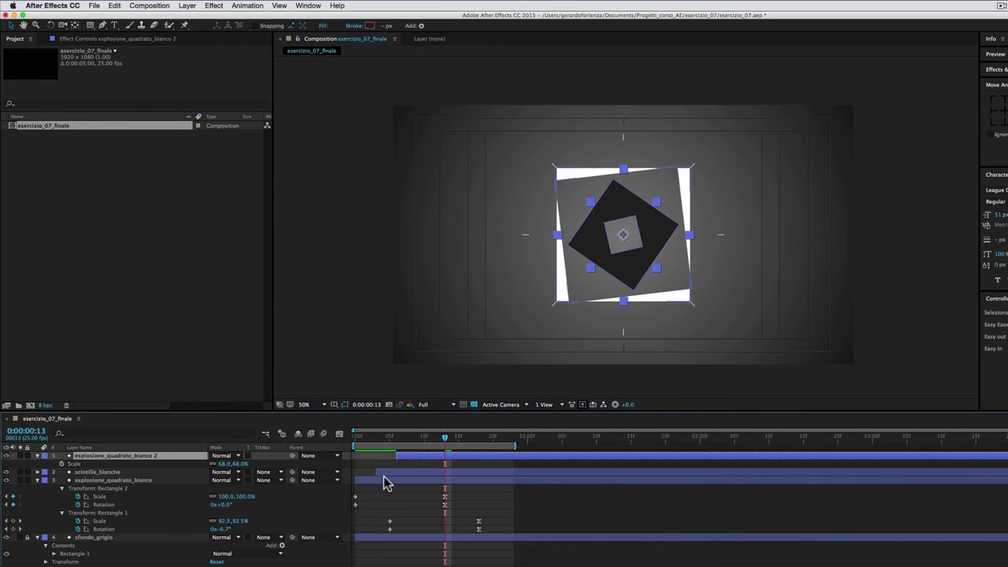
click(366, 438)
mouse_move(364, 438)
mouse_down()
mouse_move(352, 439)
mouse_move(500, 450)
mouse_up()
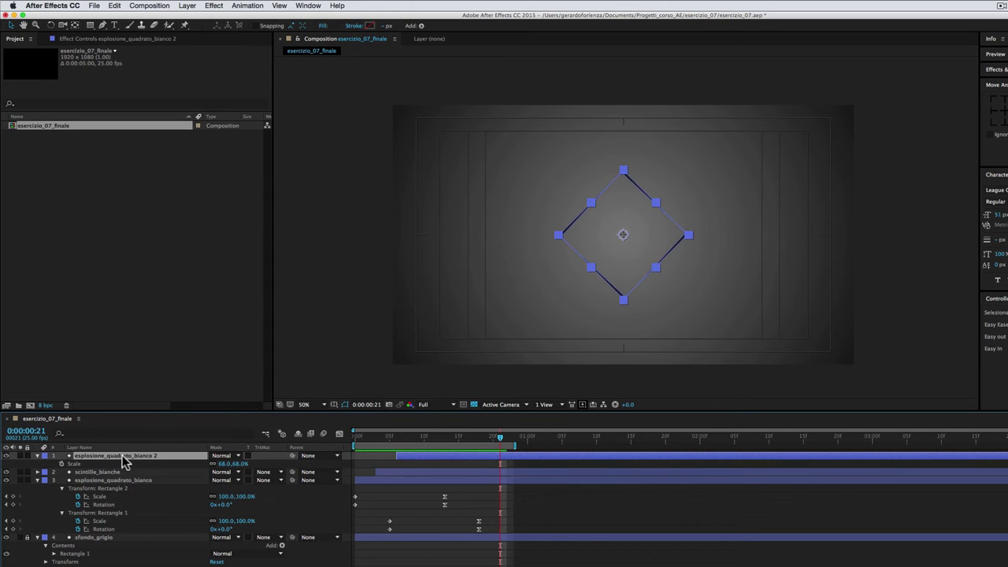
Rename the dark square layer to 'esplosione_quadrato_nero'
key(Return)
drag(162, 455, 136, 455)
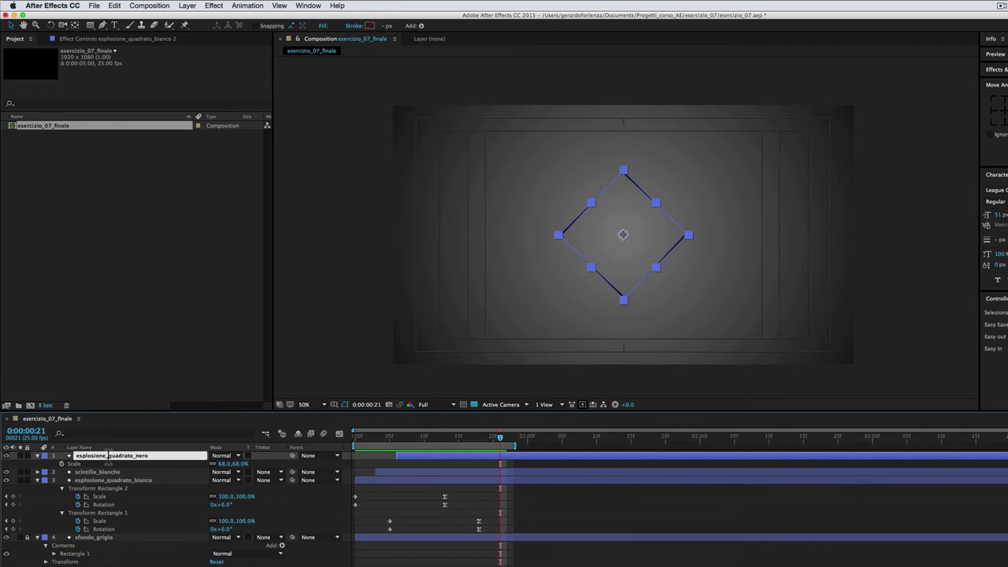
key(Return)
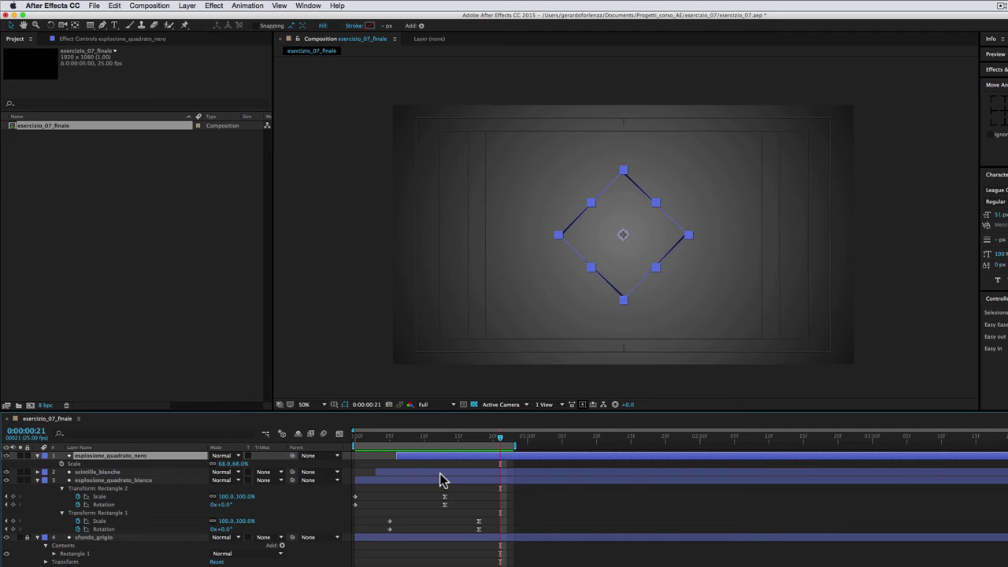
Duplicate scintille_bianche, move the copy to the top and make it start later
click(92, 473)
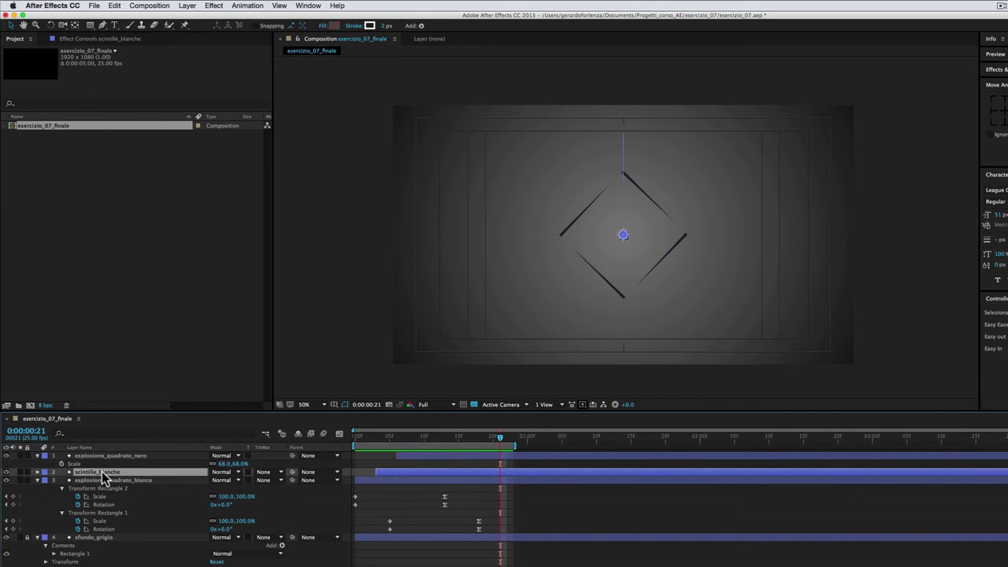
click(118, 6)
click(140, 123)
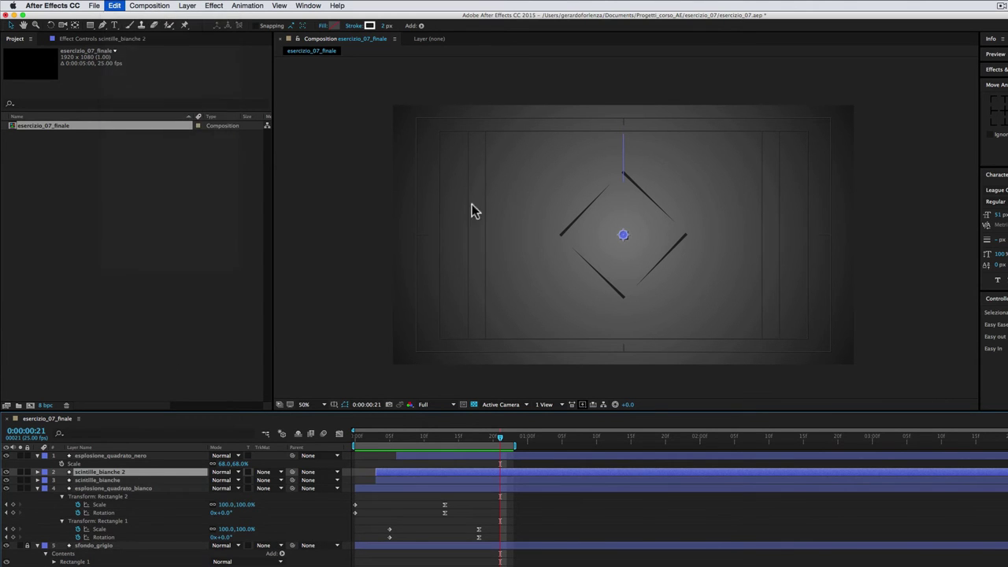
drag(130, 475, 140, 457)
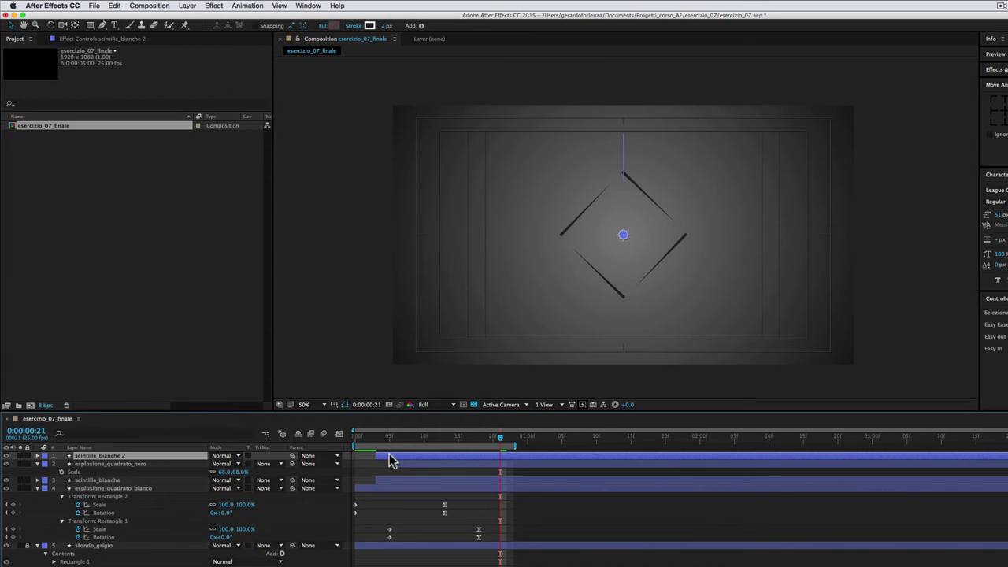
mouse_move(390, 455)
mouse_down()
mouse_move(432, 460)
mouse_move(474, 445)
mouse_up()
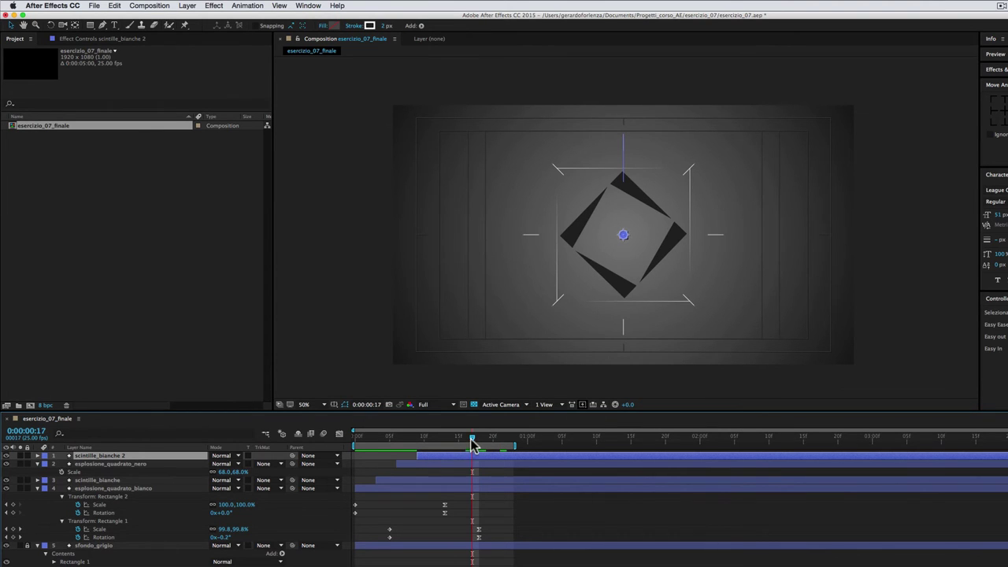
Give the sparks copy a dark 212121 stroke sampled from the square and rename it 'scintille_nere'
click(368, 26)
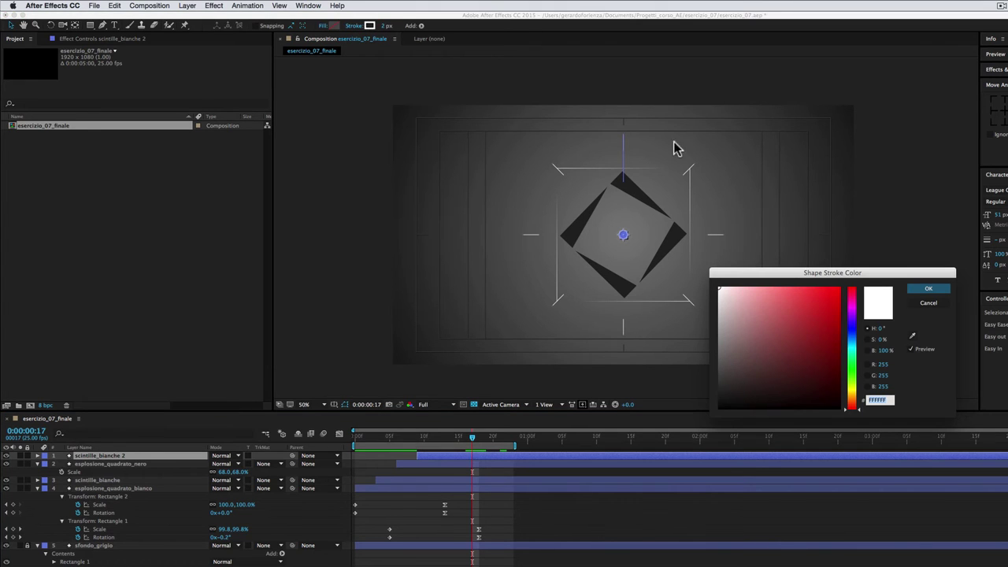
click(912, 336)
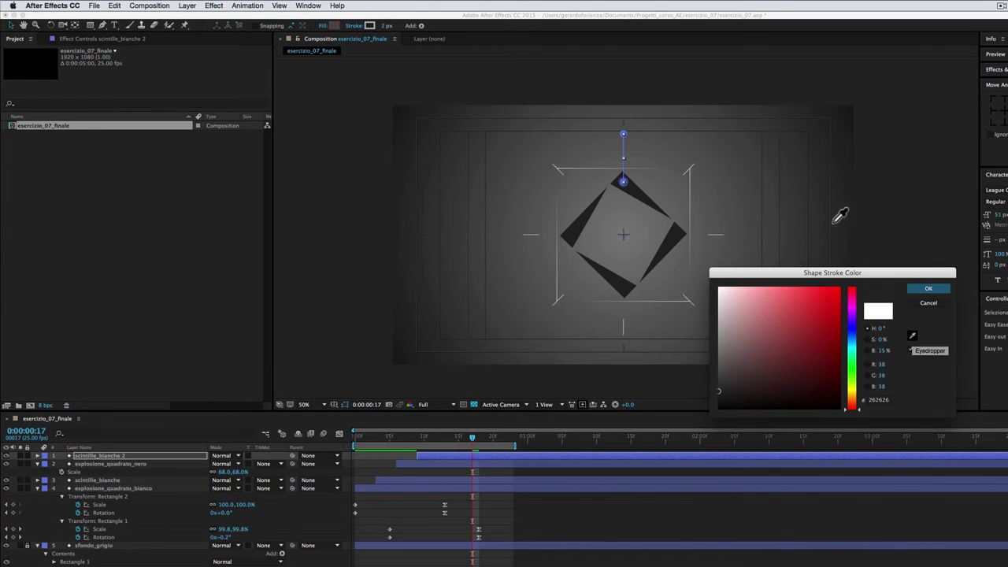
click(679, 228)
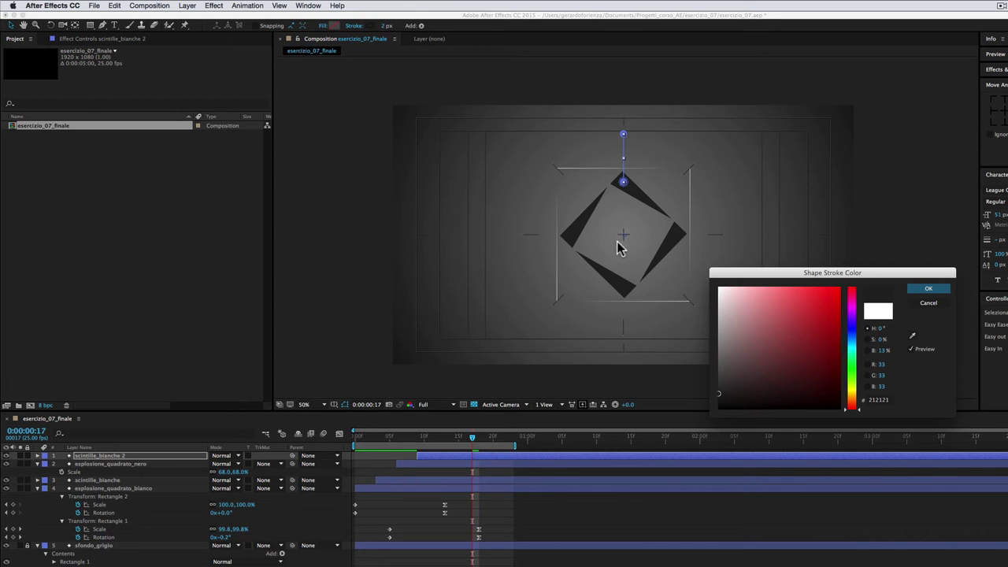
click(937, 289)
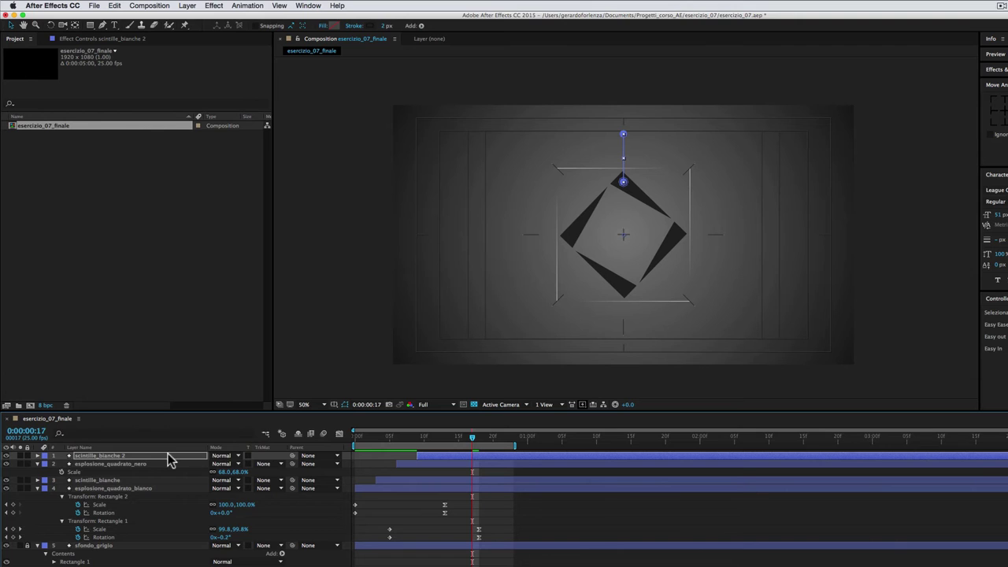
click(118, 456)
key(Return)
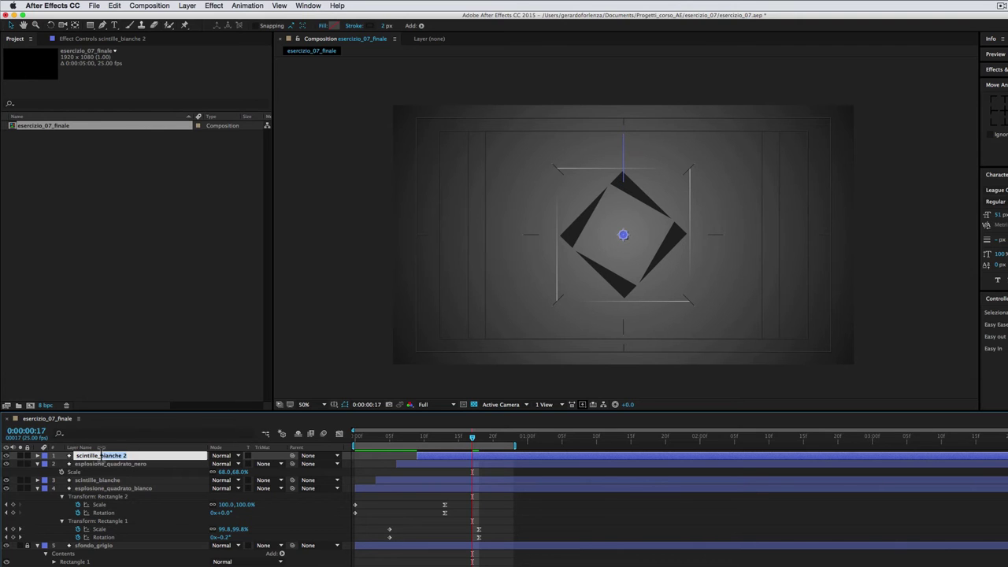
key(Return)
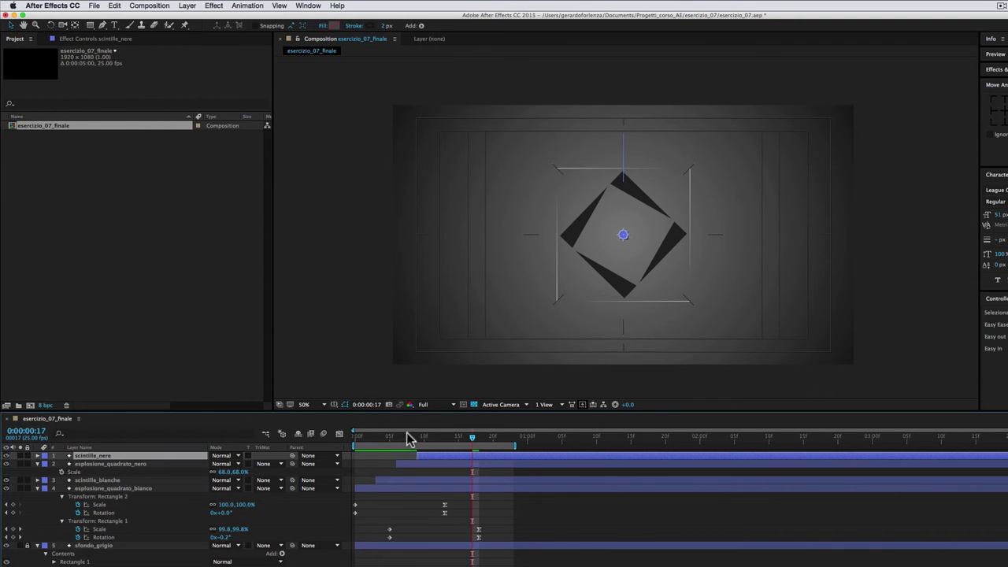
Rotate scintille_nere about 24° at frame 11 and preview the offset rays
click(466, 439)
drag(466, 439, 431, 439)
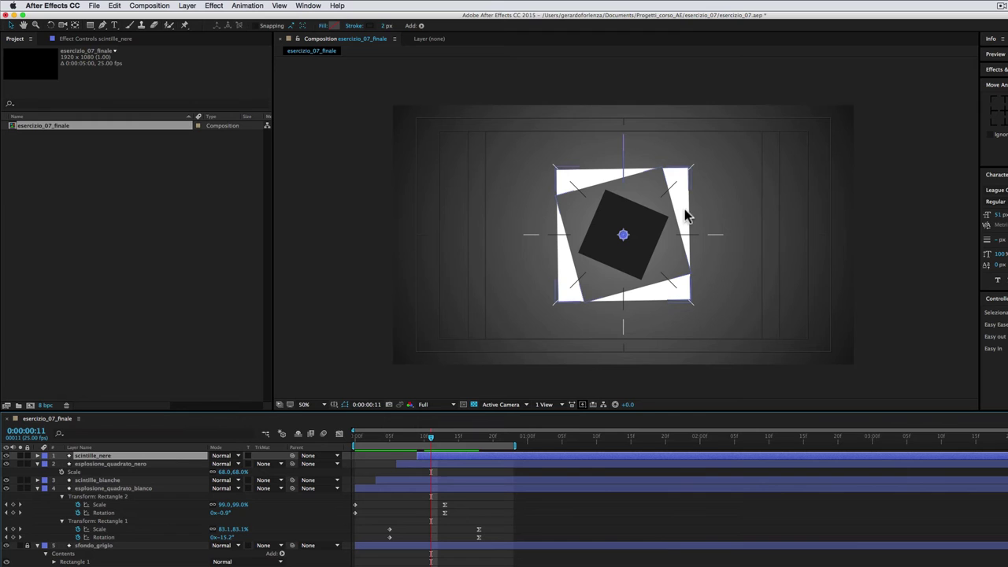
key(r)
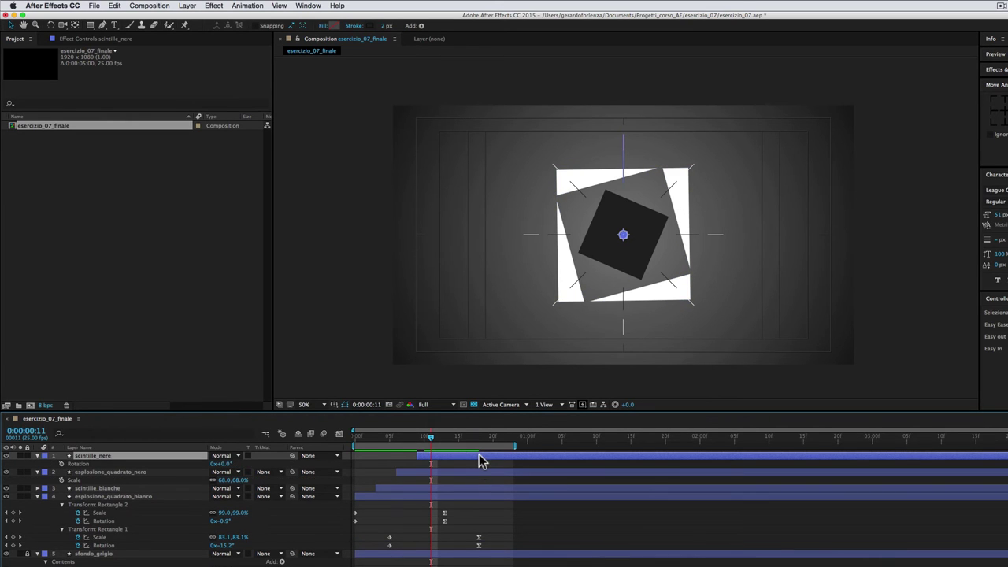
click(226, 465)
drag(226, 465, 233, 465)
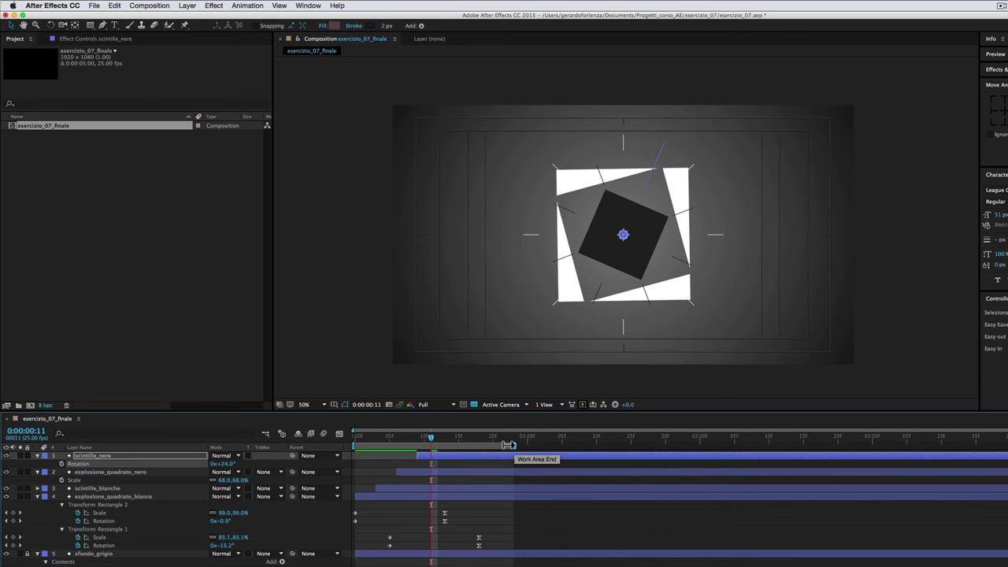
key(space)
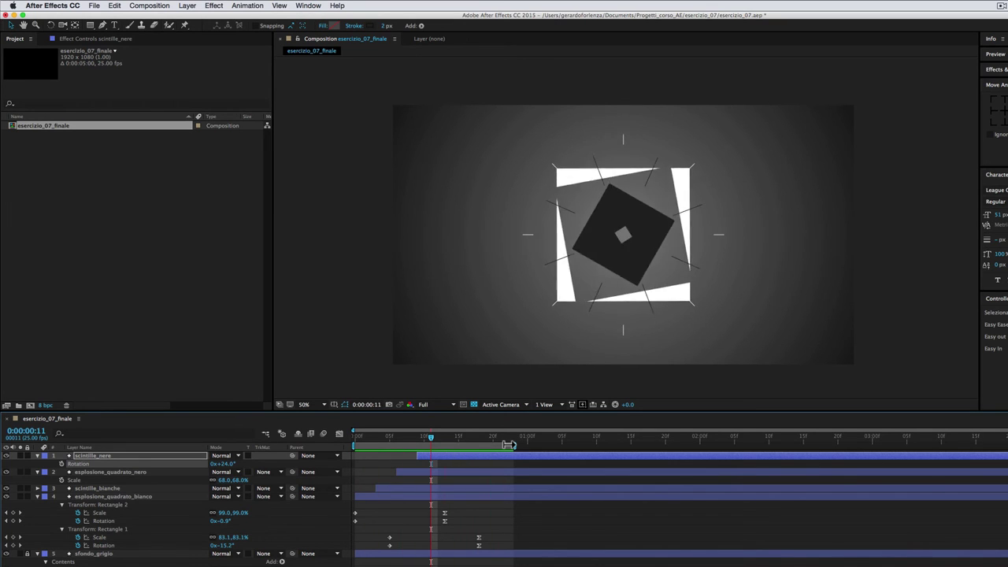
key(space)
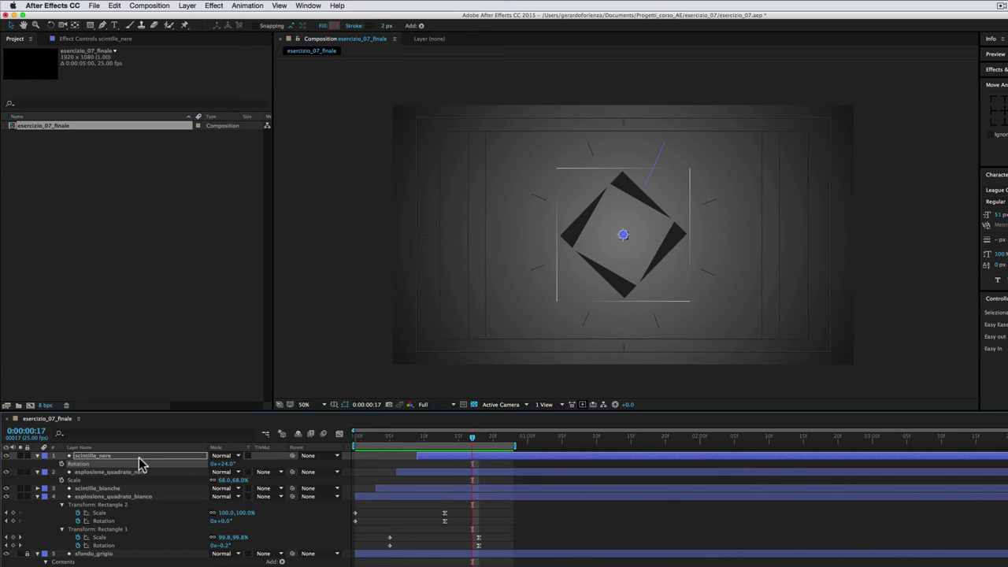
Scale scintille_nere down to 80% and check it at a later frame
click(141, 460)
key(s)
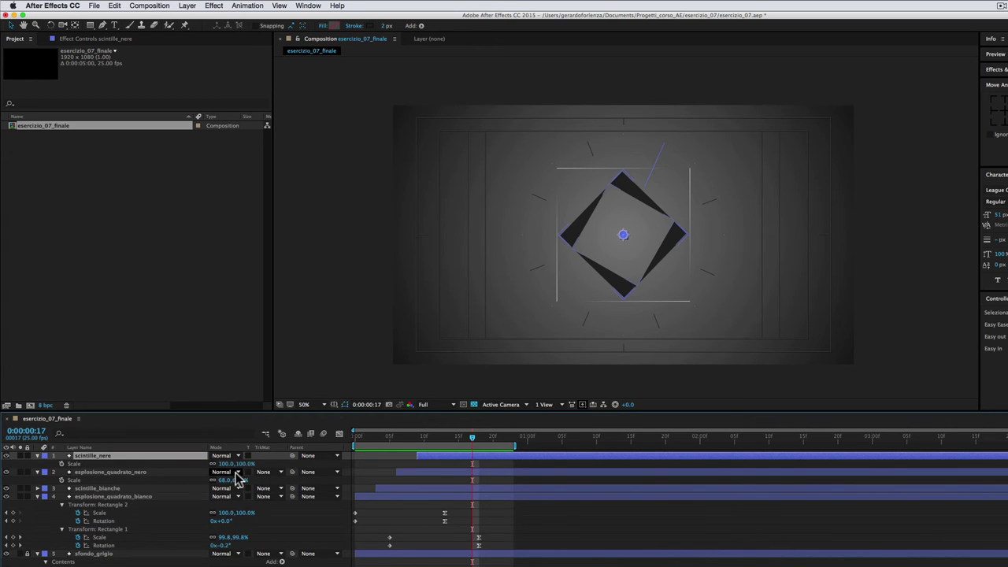
drag(245, 464, 241, 464)
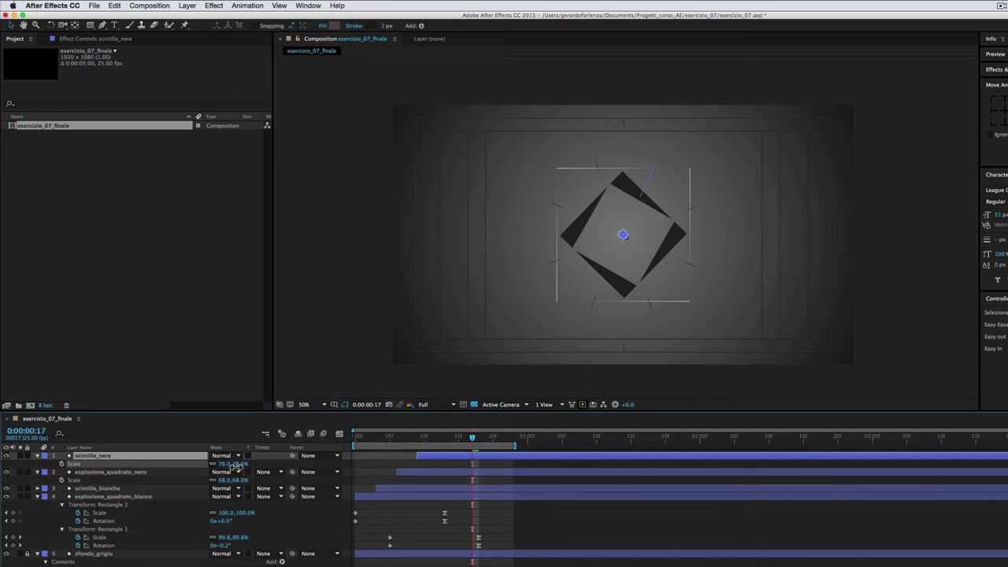
drag(236, 465, 238, 471)
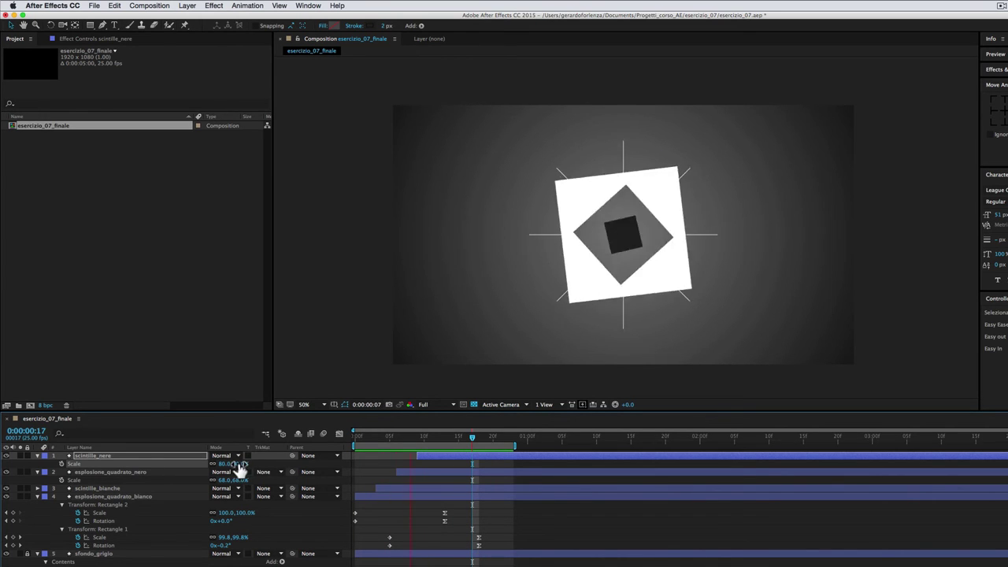
drag(504, 438, 490, 441)
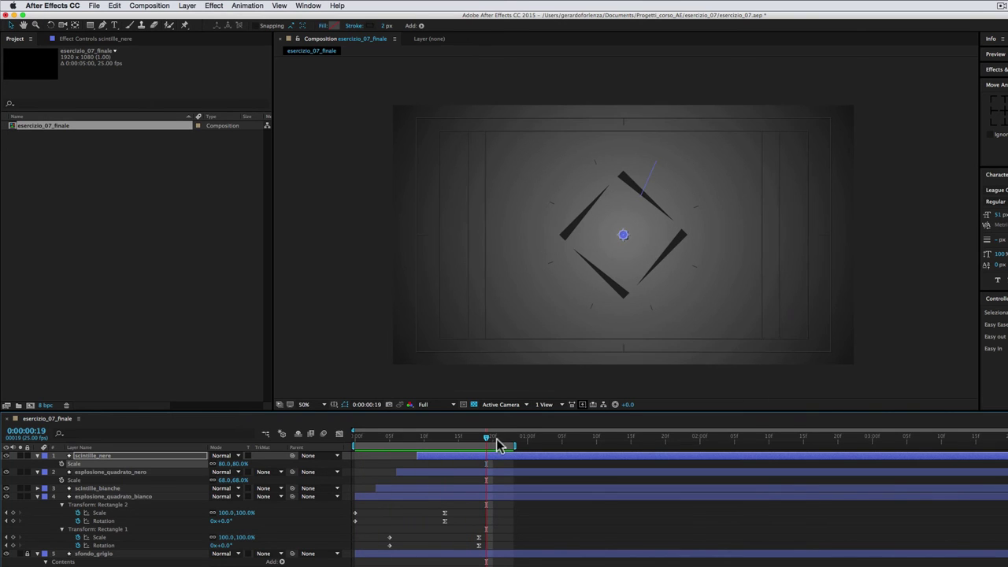
key(super+Tab)
Scrub Esercizio_07.mp4 from the dark burst to the MG logo frame, then return to After Effects
drag(393, 482, 419, 475)
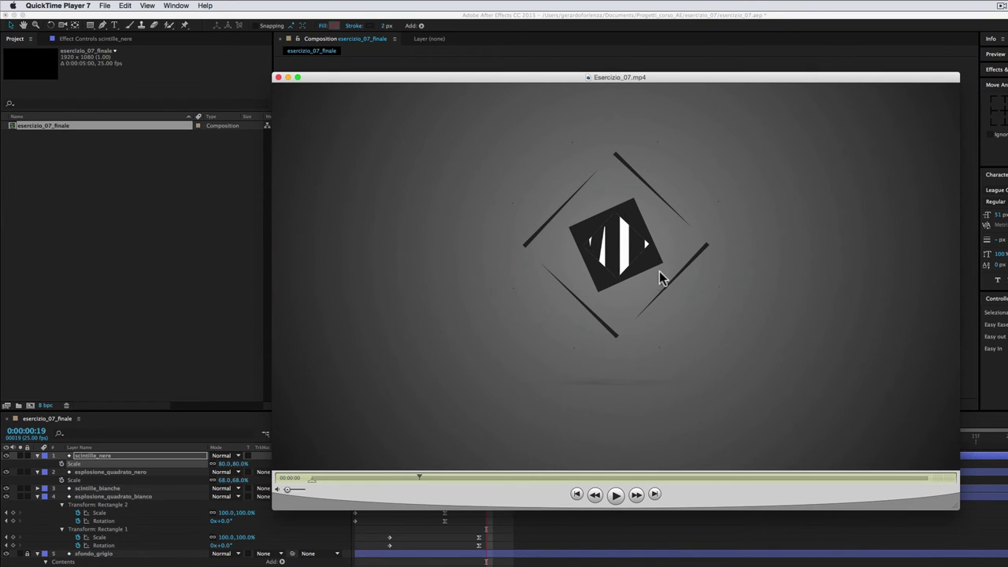
mouse_move(420, 477)
mouse_down()
mouse_move(463, 479)
mouse_move(414, 481)
mouse_move(440, 479)
mouse_up()
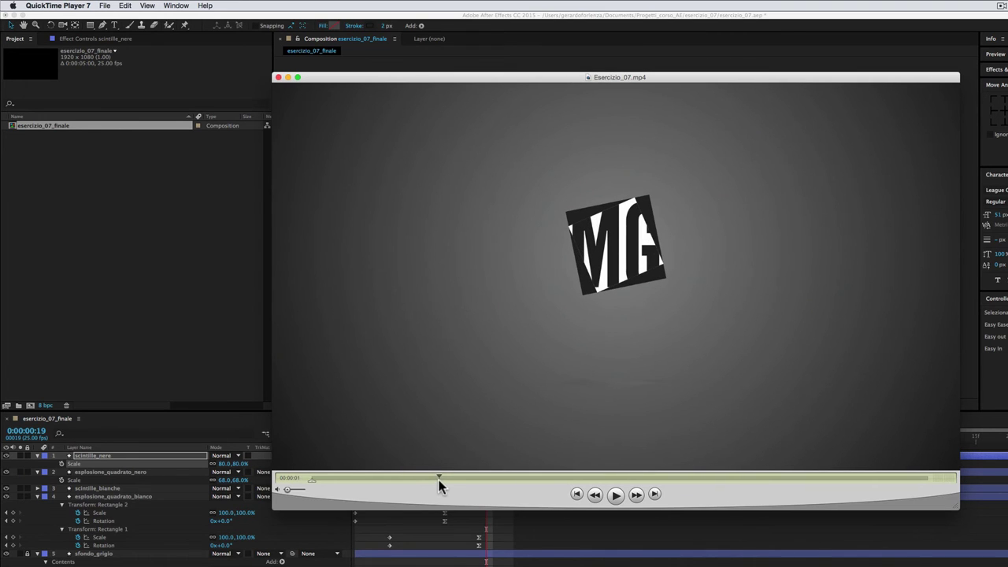
click(465, 556)
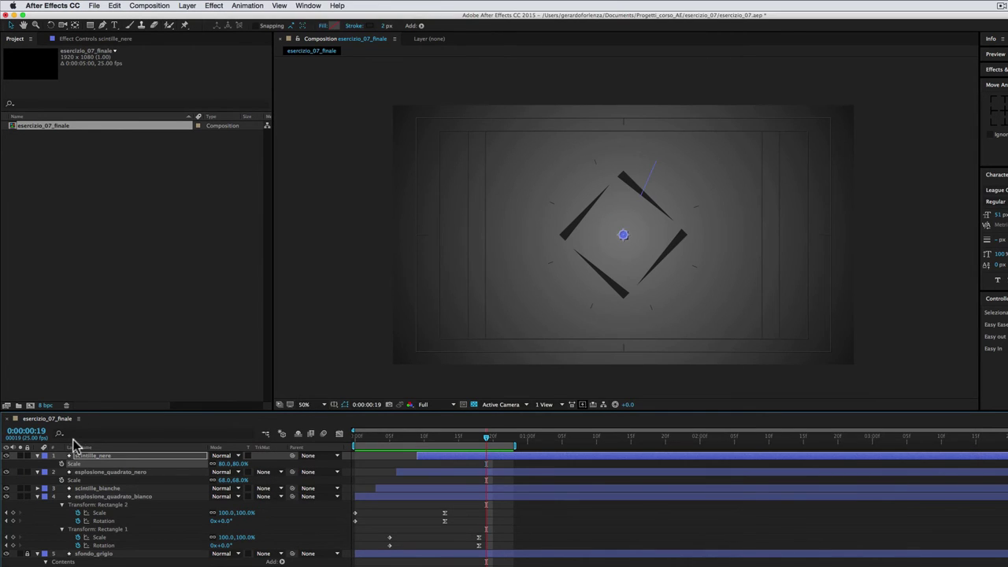
Duplicate esplosione_quadrato_nero, move the copy to the top and make it start later
click(113, 473)
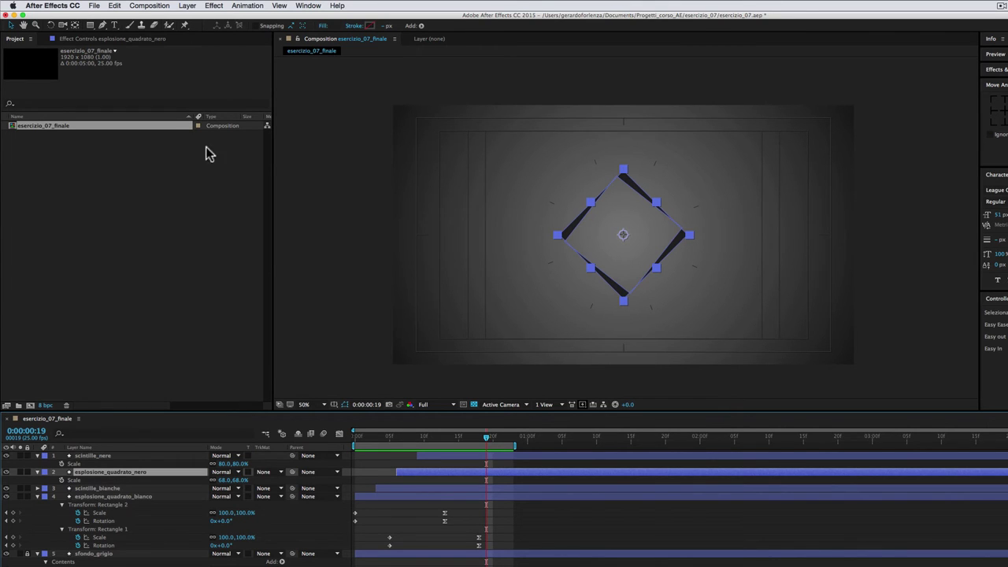
click(115, 6)
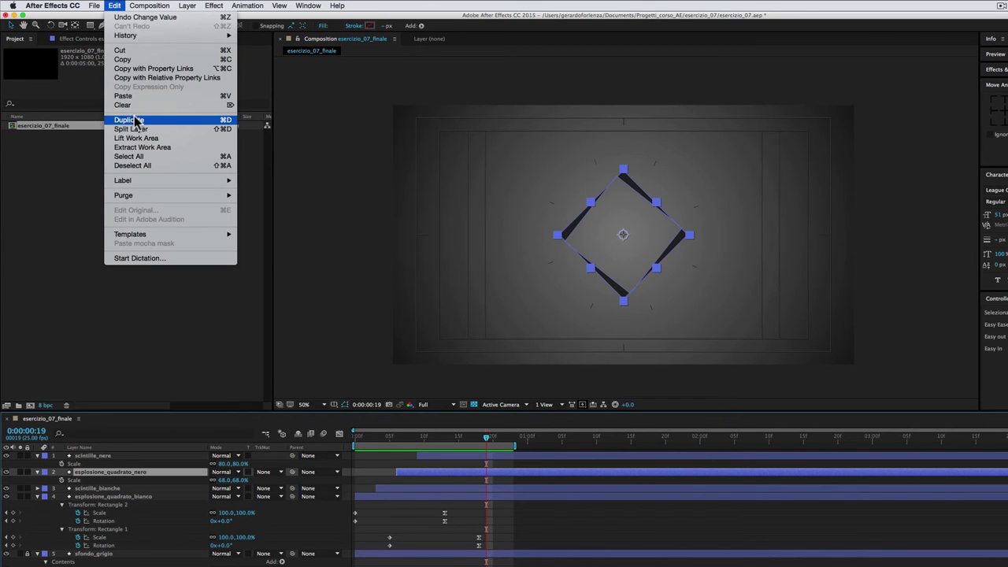
click(133, 120)
drag(138, 475, 144, 455)
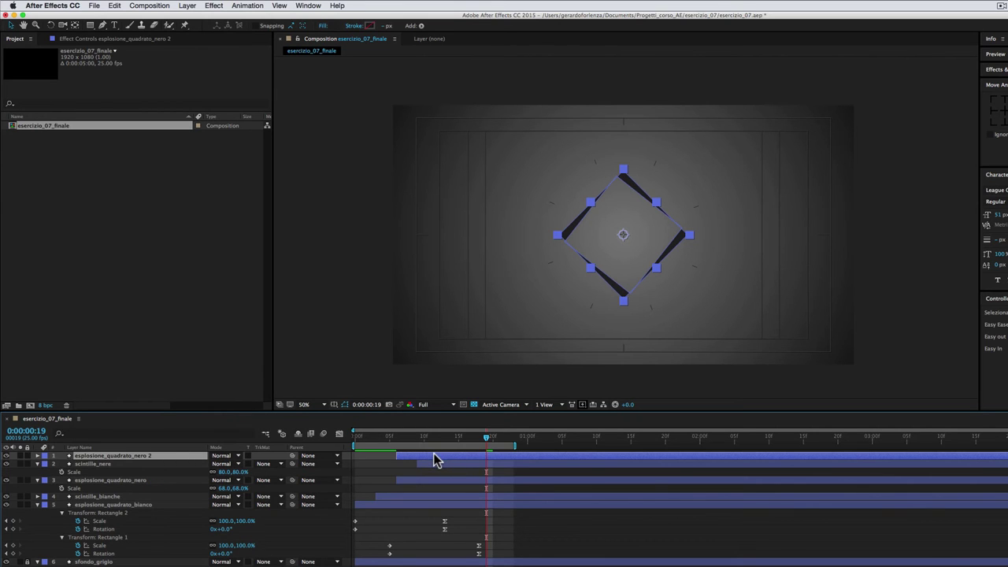
drag(437, 461, 473, 463)
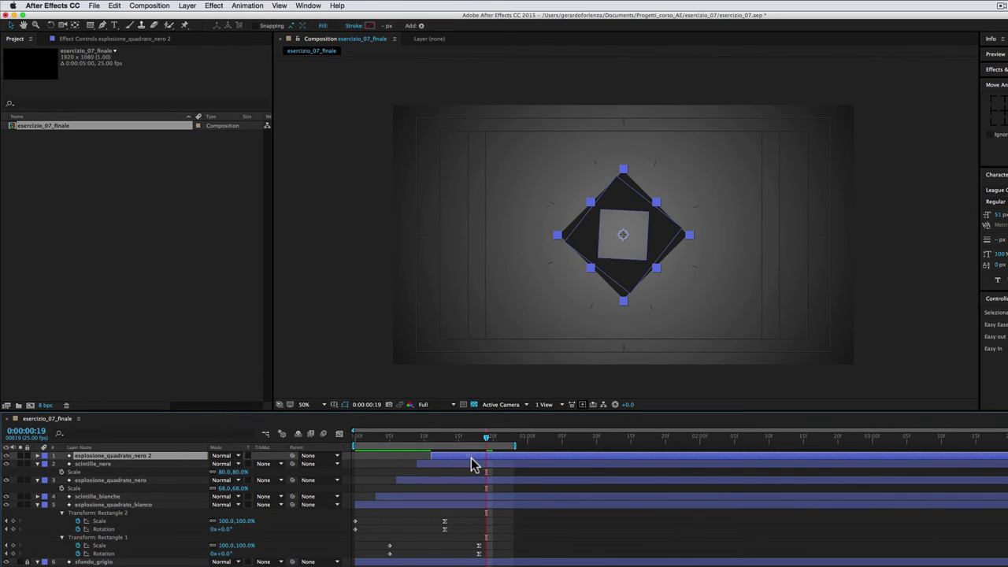
Delete Rectangle 1 and Merge Paths 1 from the copy, leaving a solid dark diamond
click(37, 456)
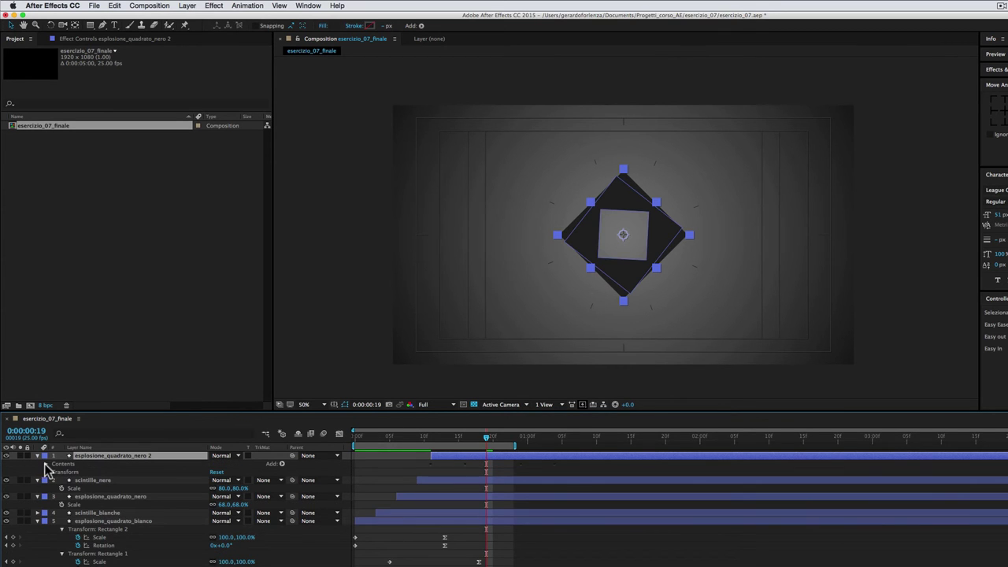
click(45, 464)
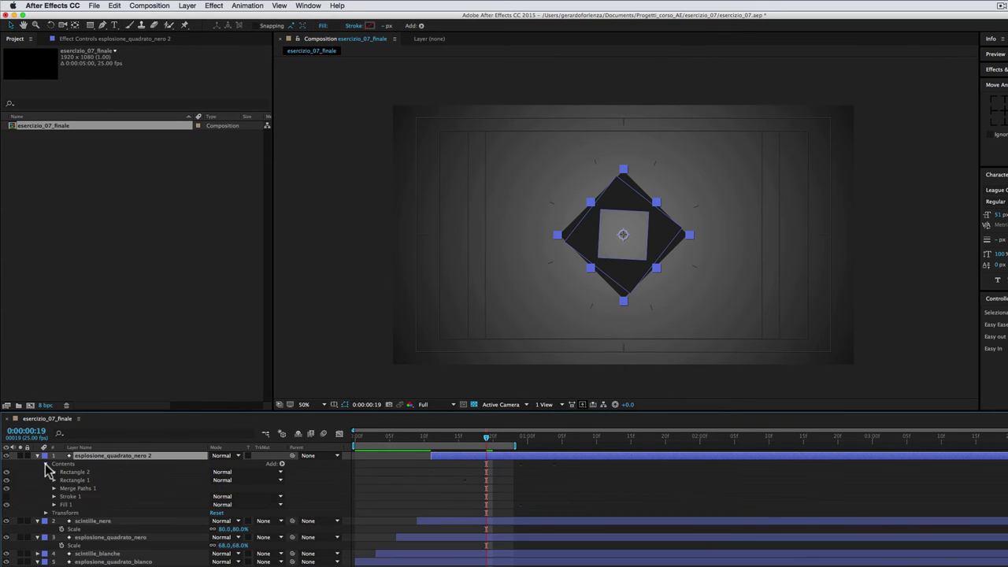
click(86, 481)
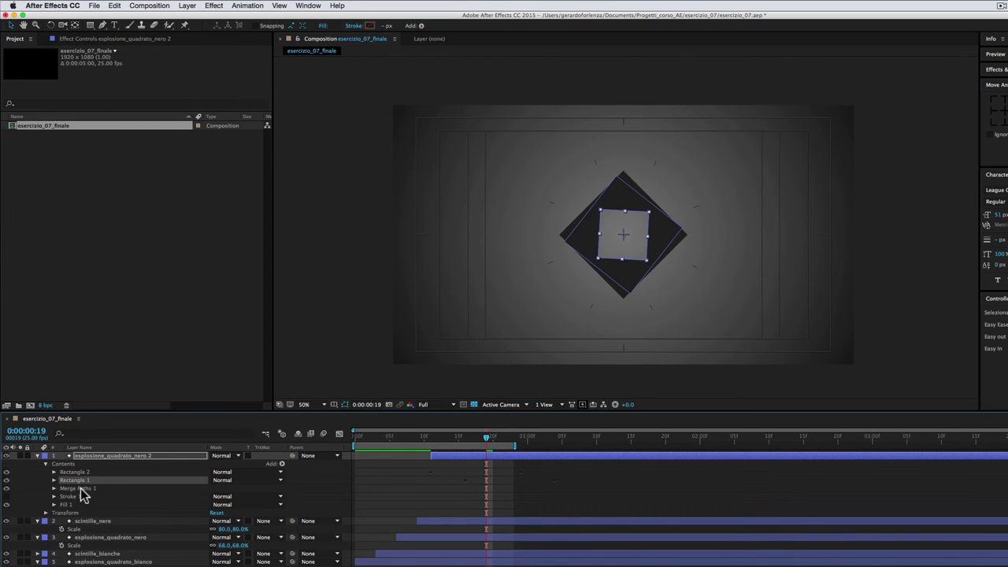
shift+click(80, 489)
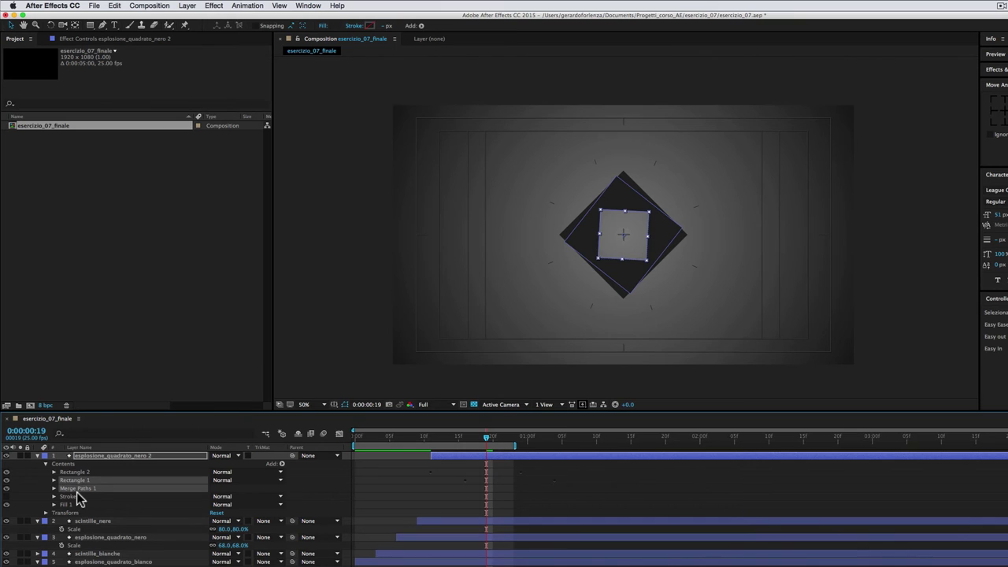
key(Delete)
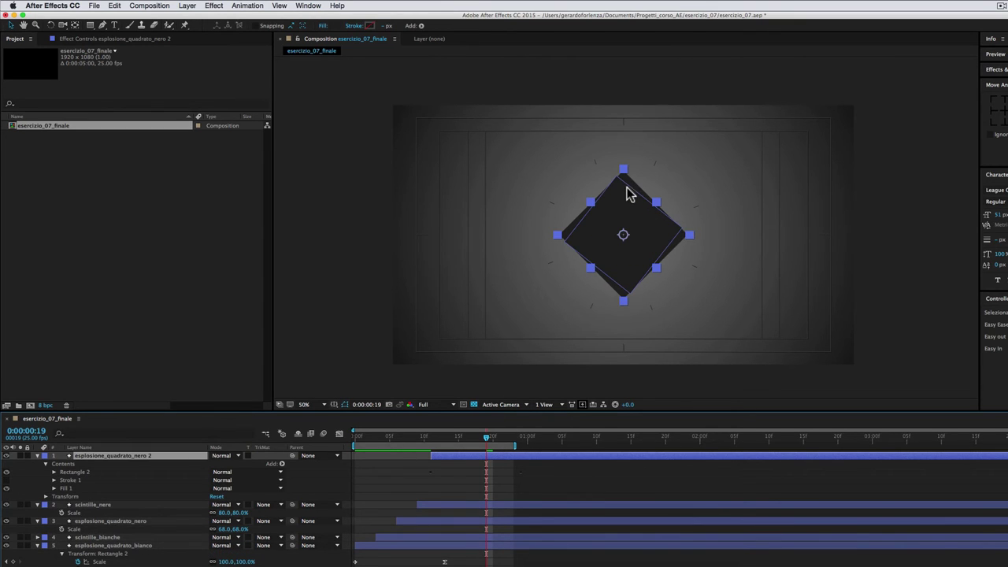
At frame 17, shrink the duplicate diamond esplosione_quadrato_nero 2 from 68% to 48% scale
click(467, 438)
drag(468, 443, 481, 449)
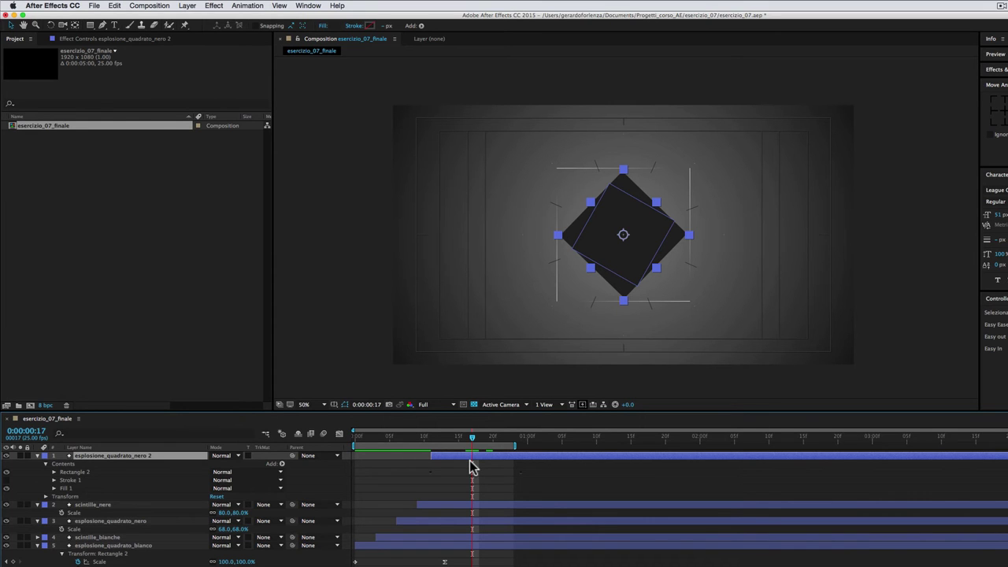
key(u)
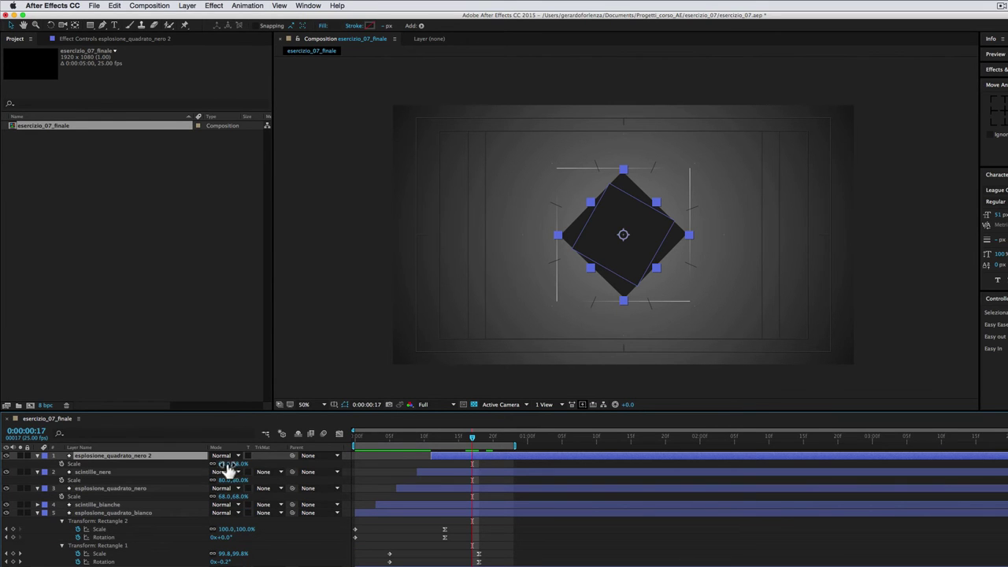
drag(238, 464, 230, 465)
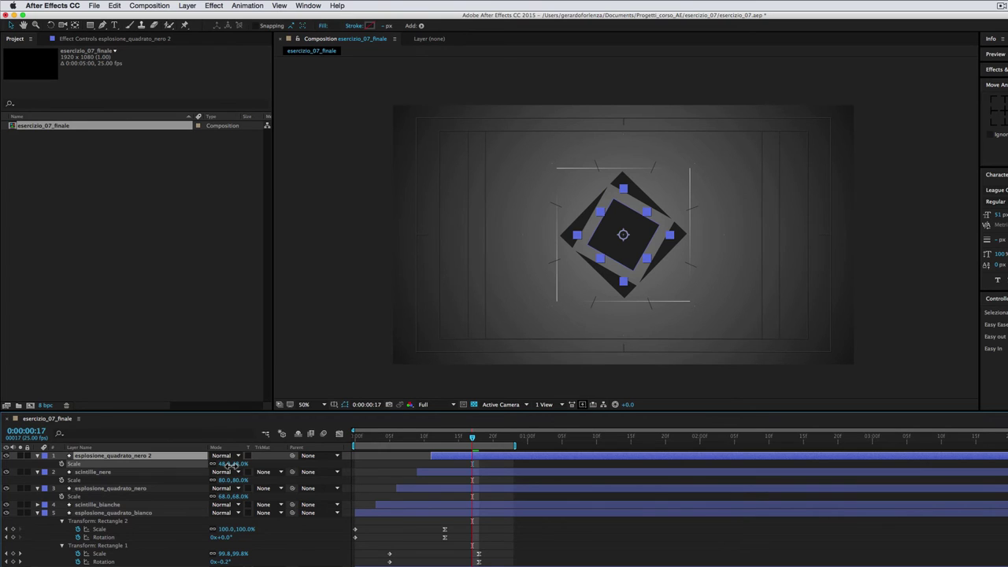
Check the 48% duplicate at frame 22 and start adjusting its rotation value
drag(472, 438, 508, 452)
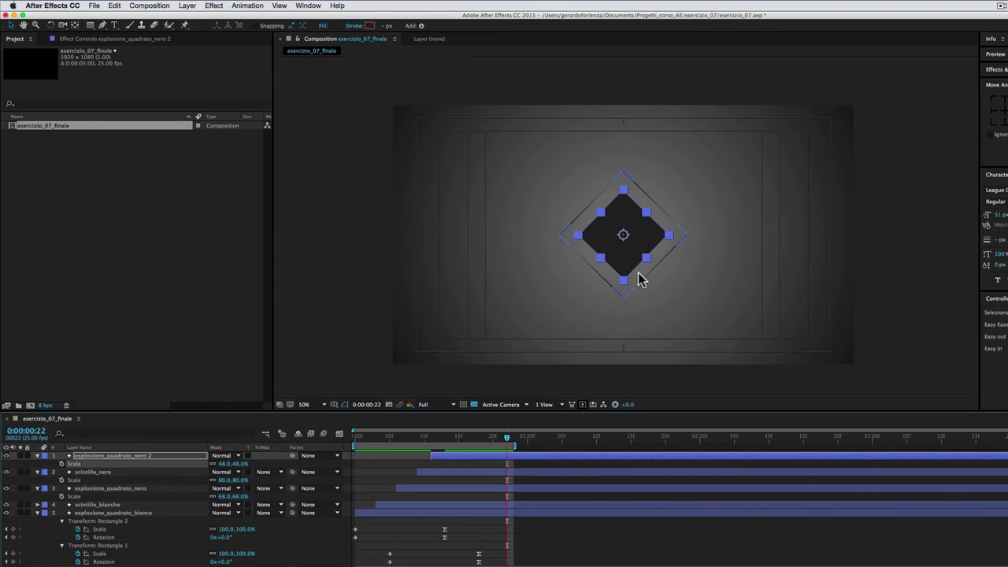
click(479, 455)
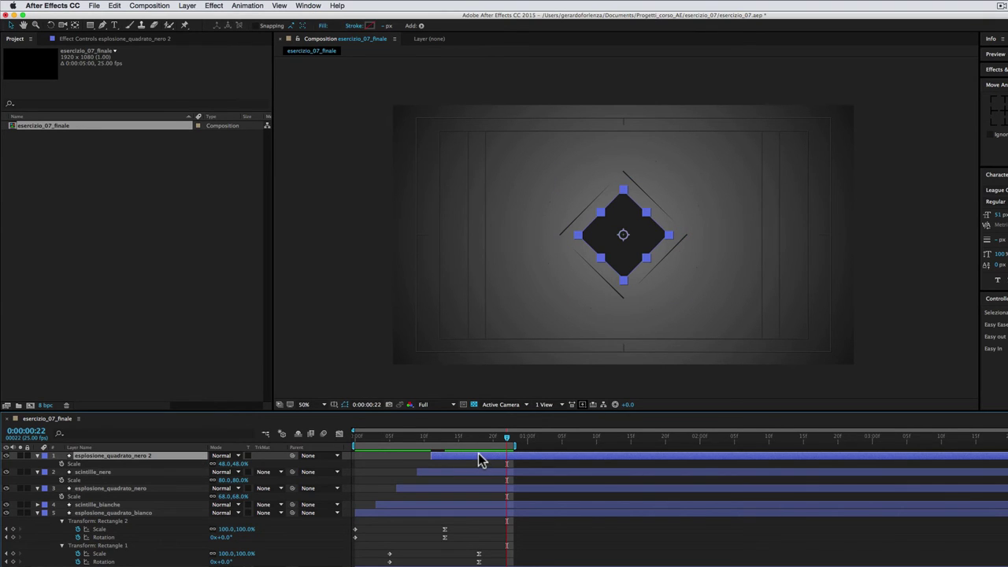
drag(225, 464, 229, 467)
Set the duplicate square's rotation to 0° so it sits upright
text(0)
key(Return)
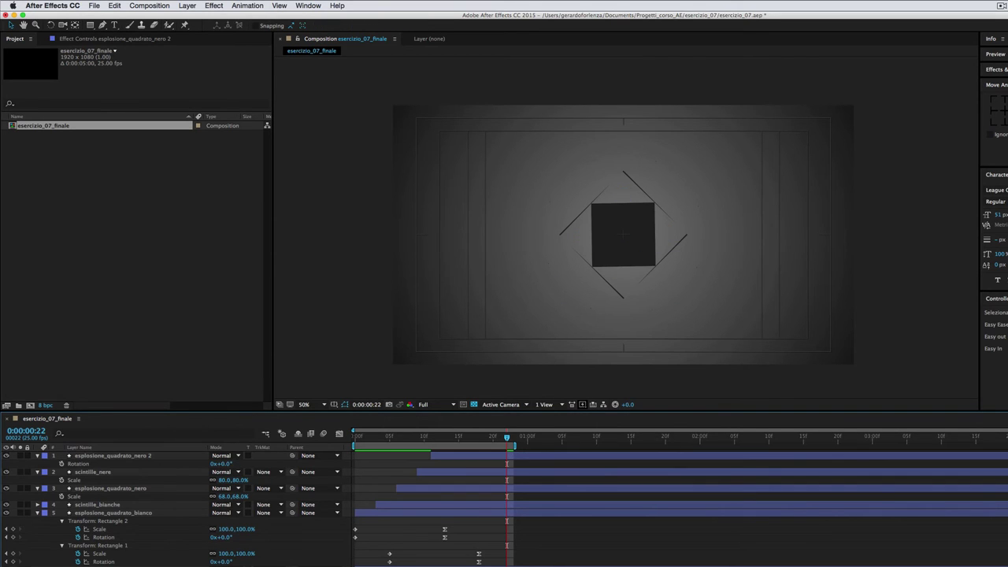
click(592, 270)
click(622, 297)
Extend the work area end slightly and scrub back to frame 9 to preview the burst
drag(514, 447, 529, 447)
drag(360, 441, 541, 455)
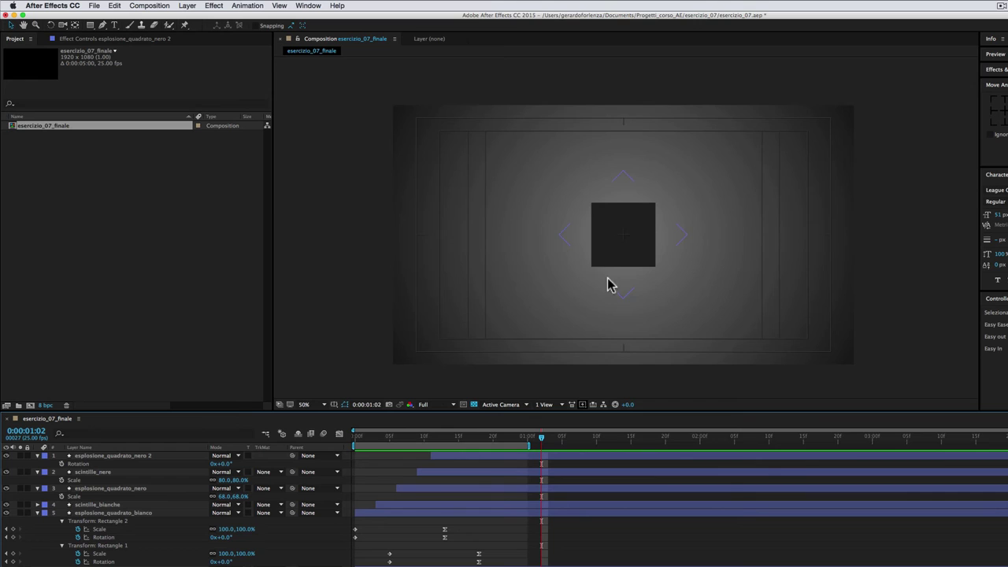
click(644, 231)
click(126, 454)
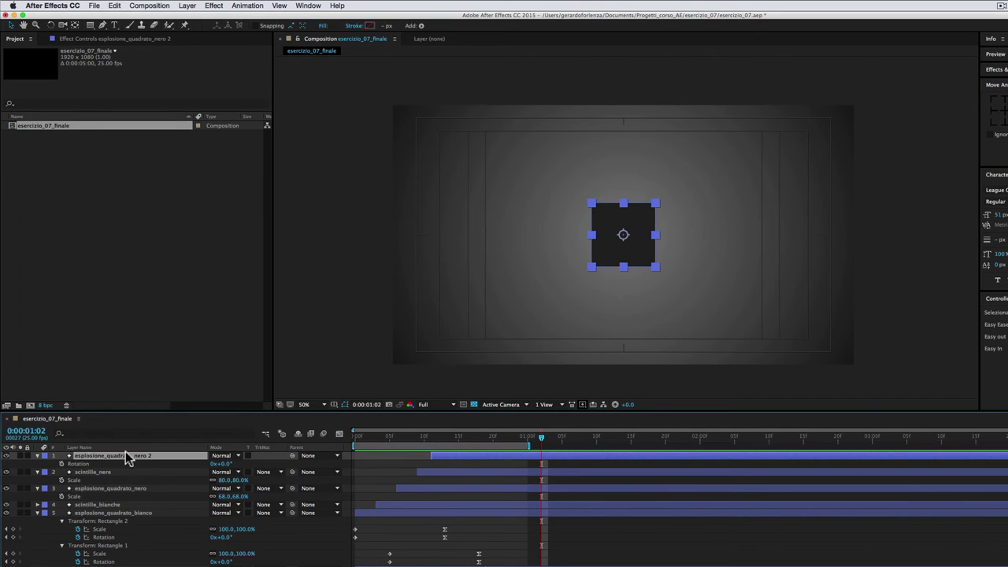
key(Return)
click(82, 456)
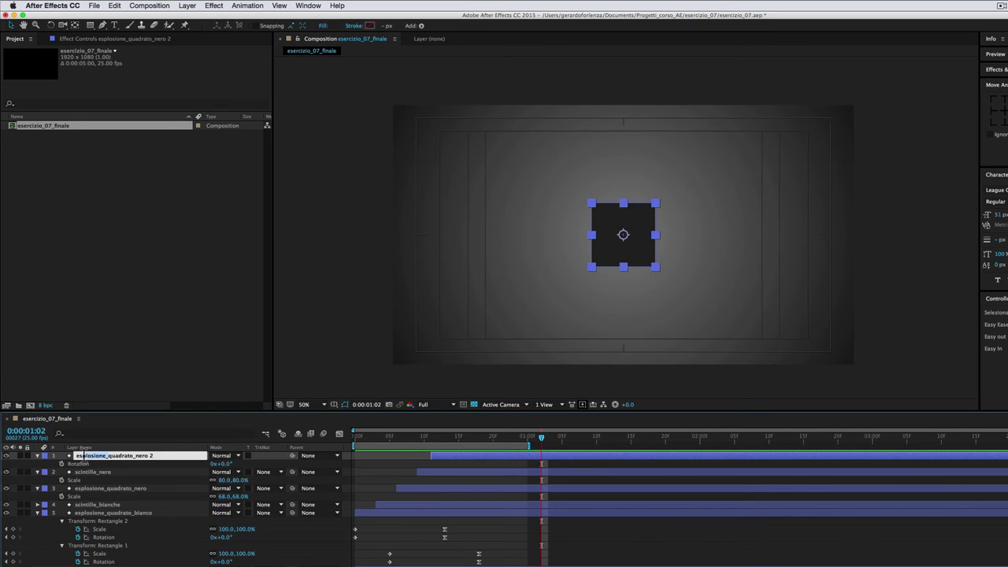
key(BackSpace)
key(BackSpace)
key(BackSpace)
key(Return)
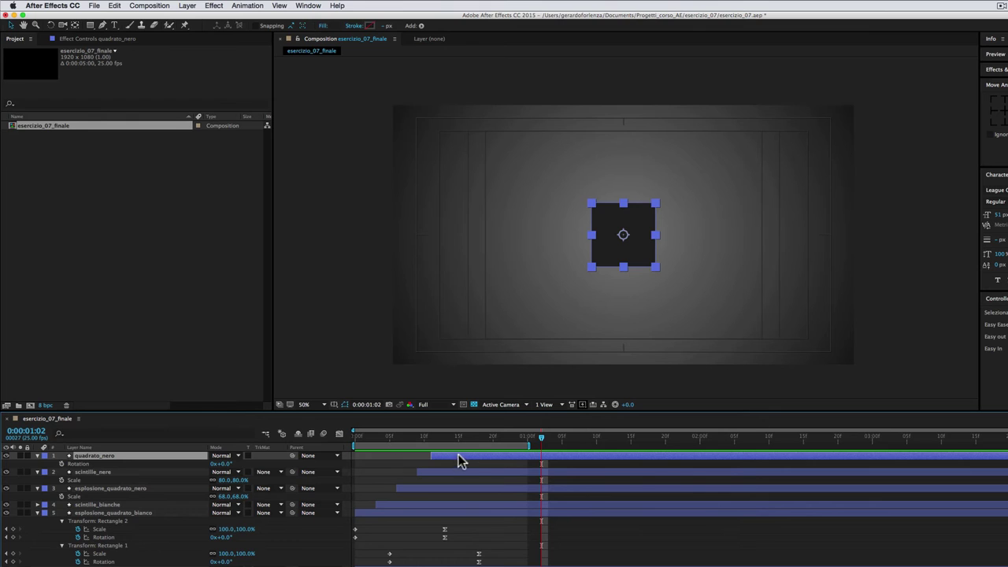
click(114, 6)
click(129, 119)
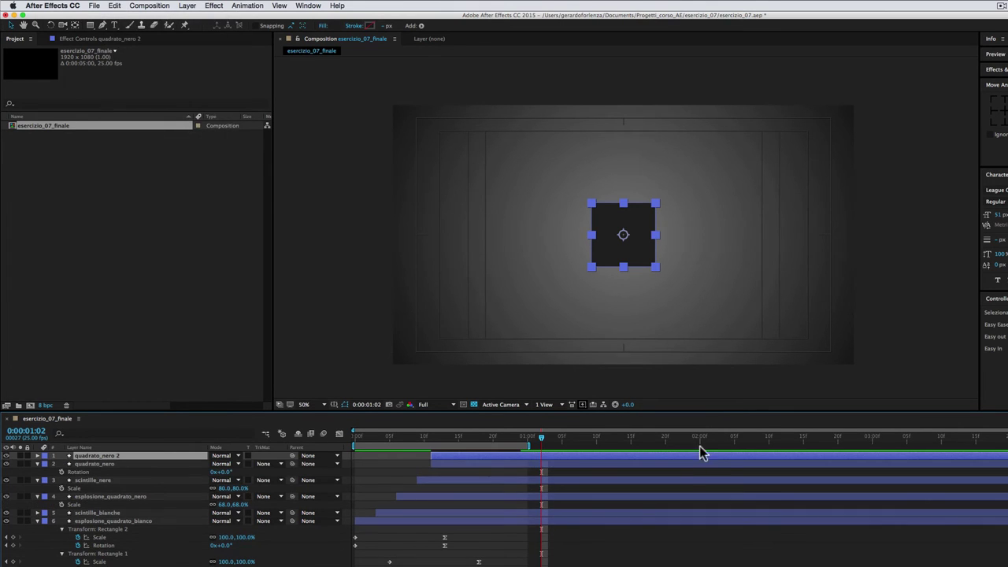
drag(462, 457, 482, 457)
click(334, 26)
drag(748, 296, 699, 277)
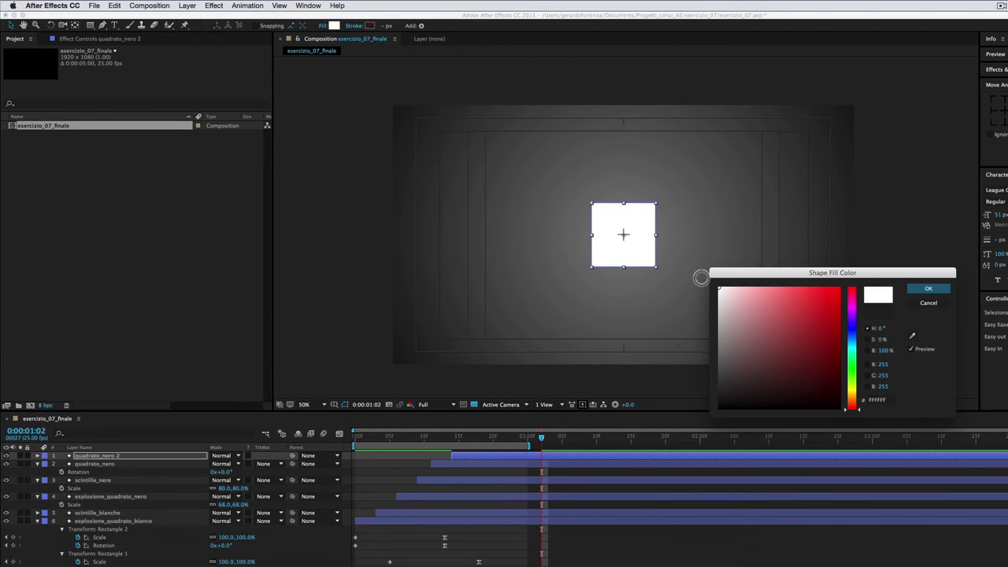
click(928, 289)
drag(435, 437, 508, 440)
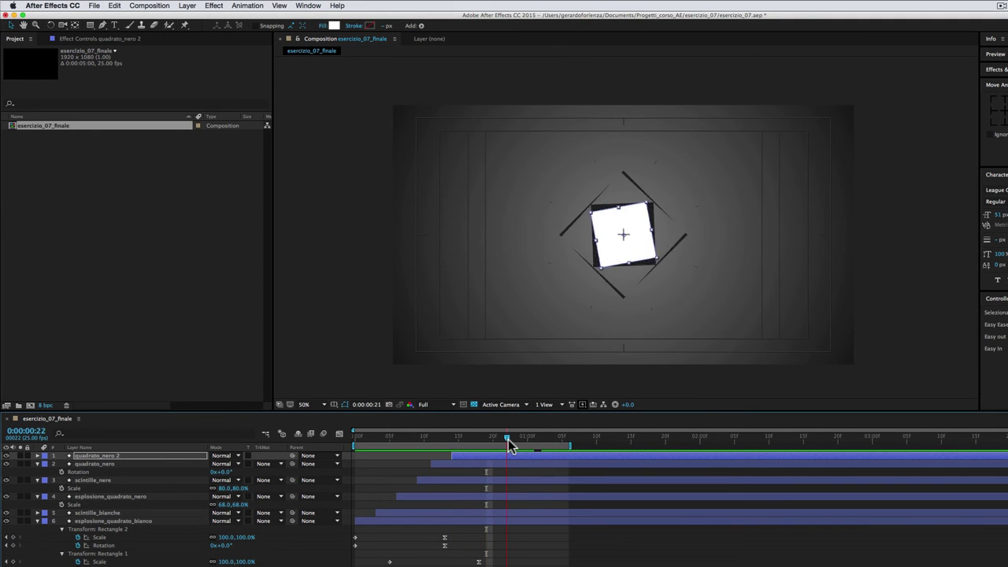
key(space)
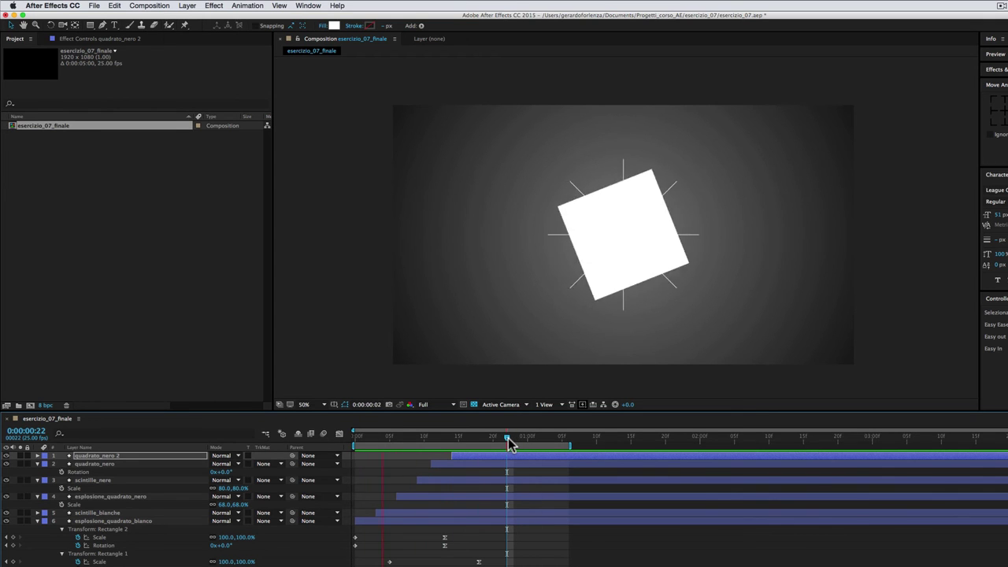
click(511, 436)
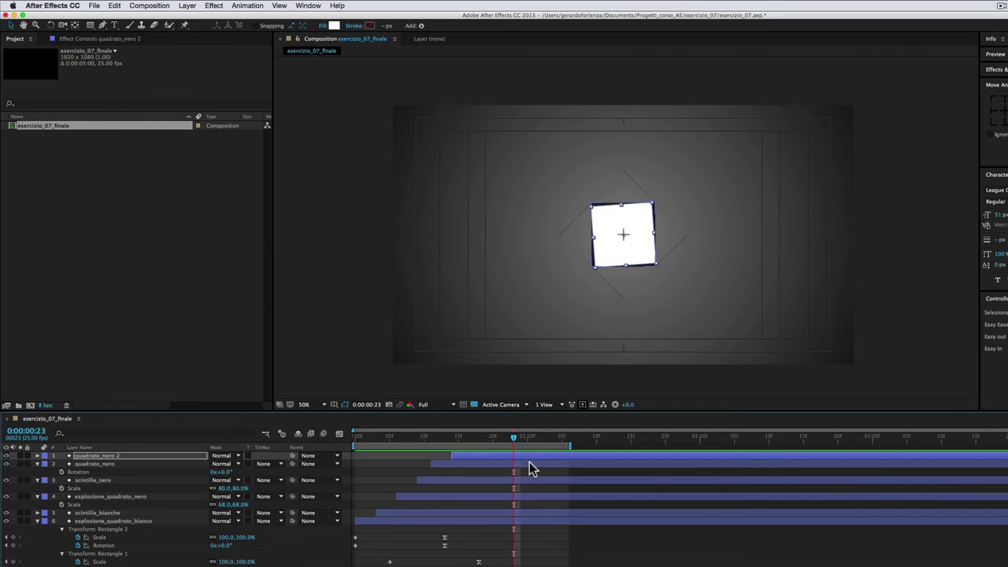
Move both squares' closing scale and rotation keyframes later and extend the work area to match
click(529, 463)
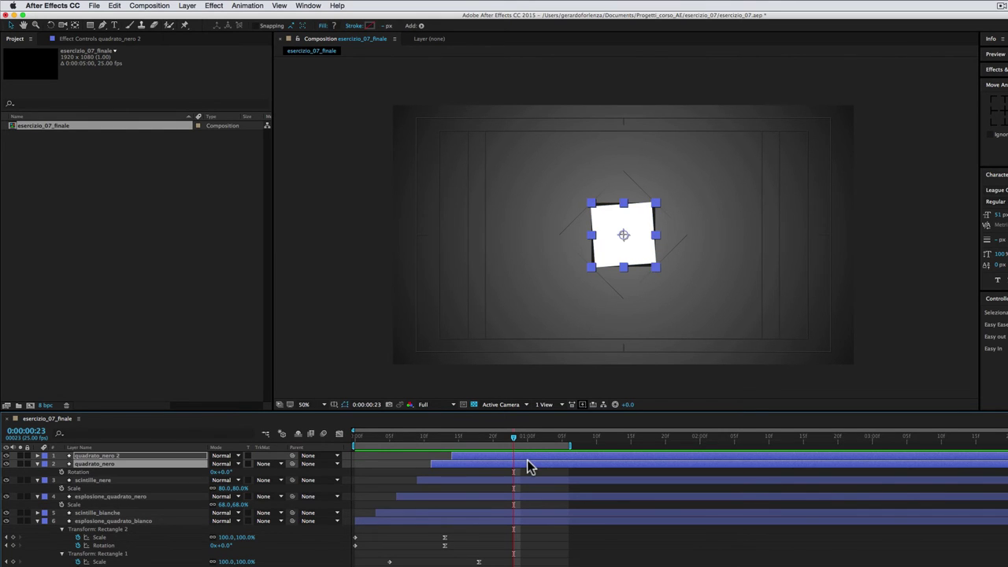
key(u)
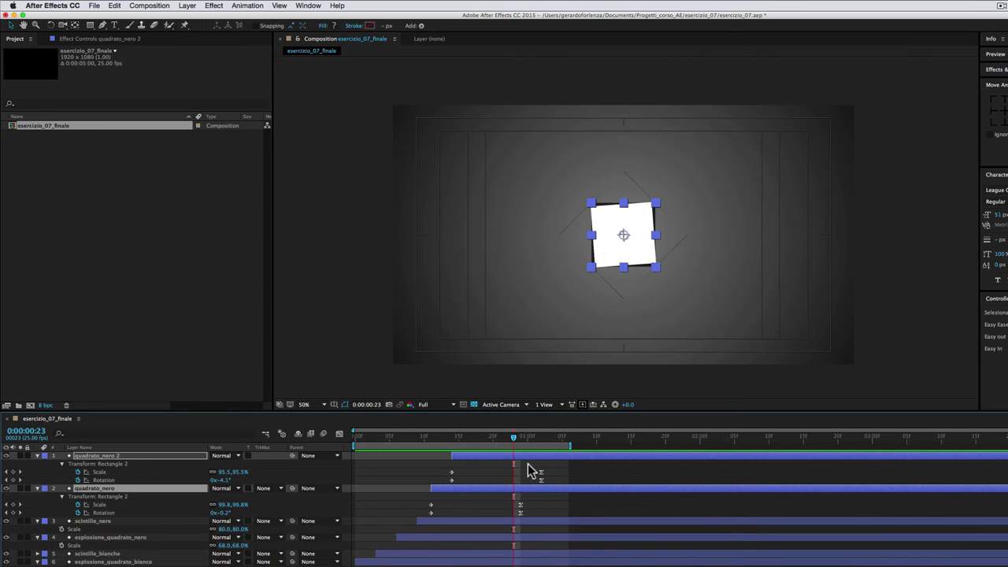
drag(557, 469, 522, 520)
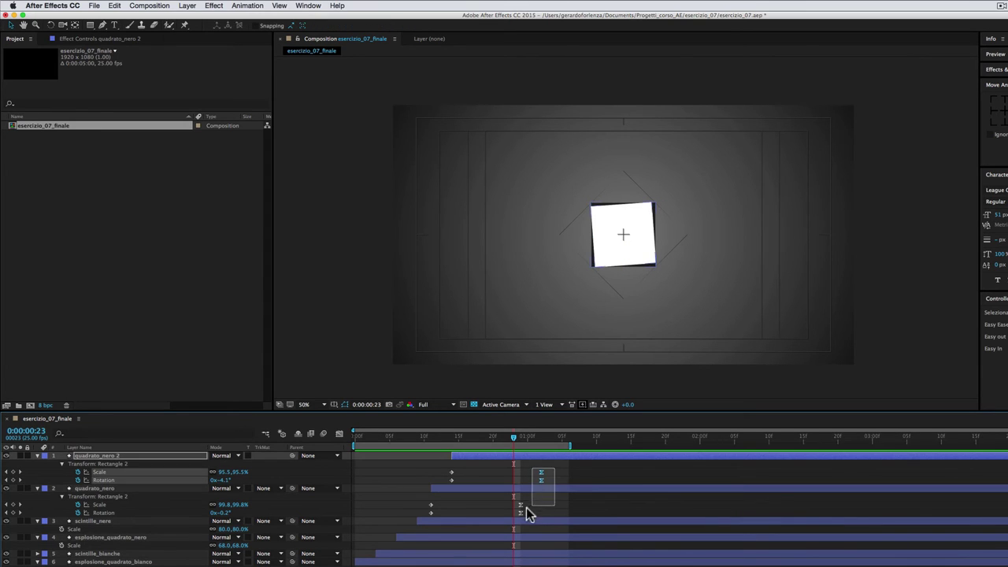
drag(521, 514, 598, 523)
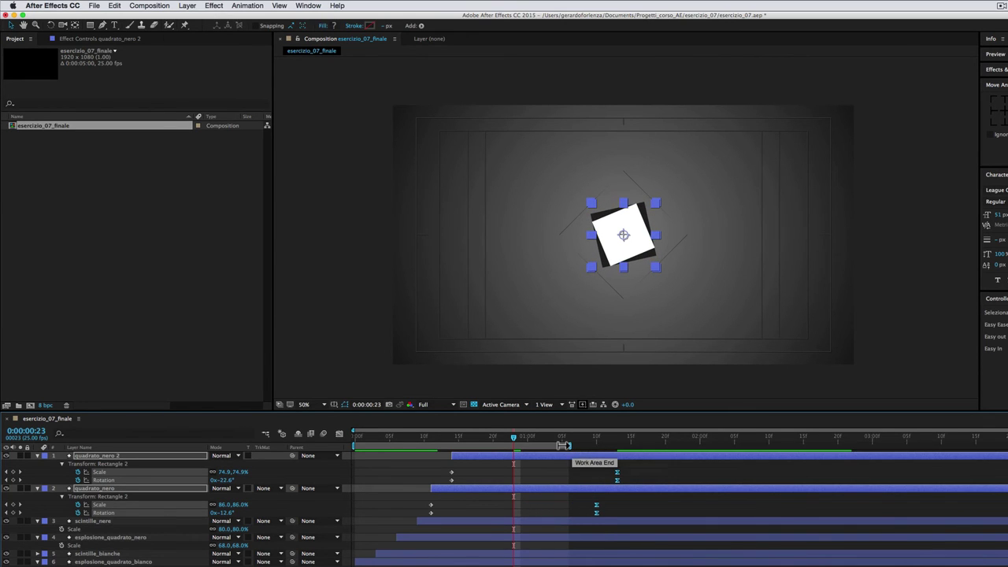
drag(564, 446, 660, 447)
key(space)
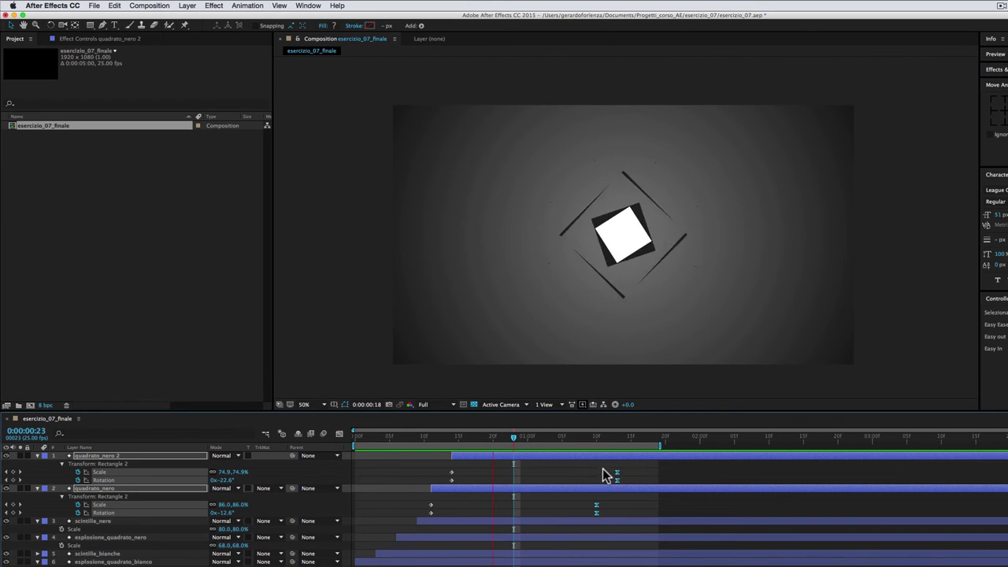
key(space)
Offset the quadrato_nero 2 layer one frame later with Alt+PageDown and preview it
click(559, 469)
click(559, 455)
key(alt+Page_Down)
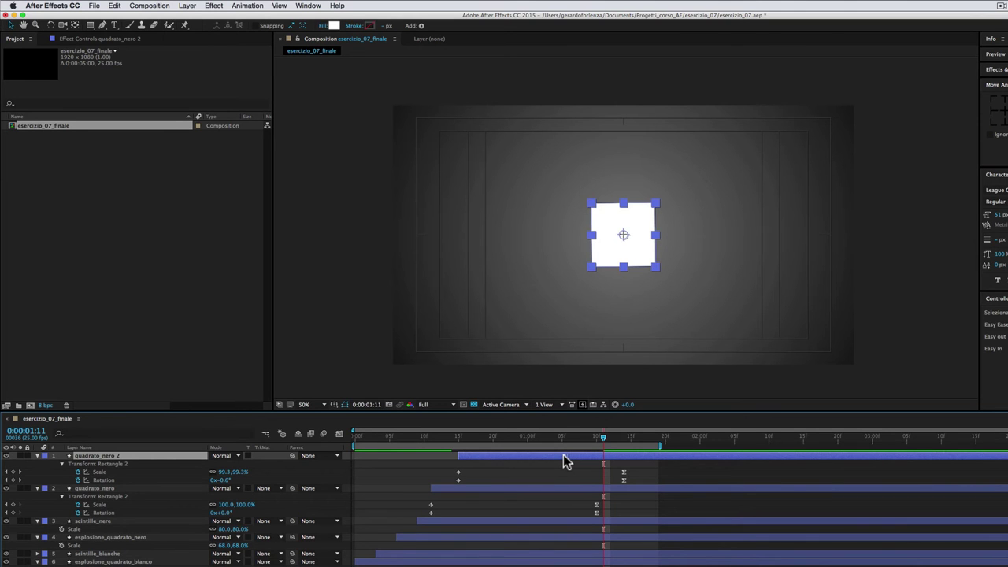
key(space)
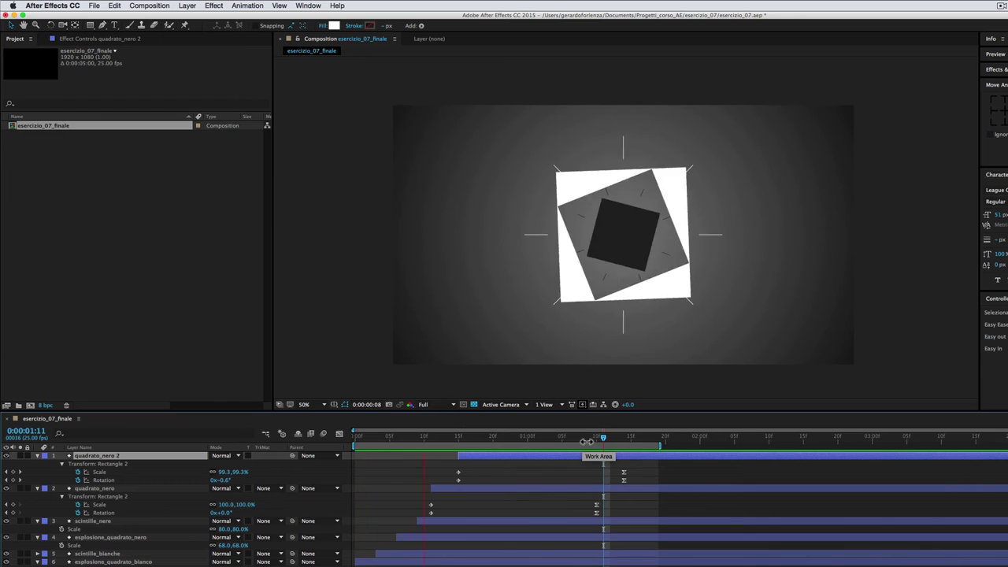
drag(603, 441, 611, 441)
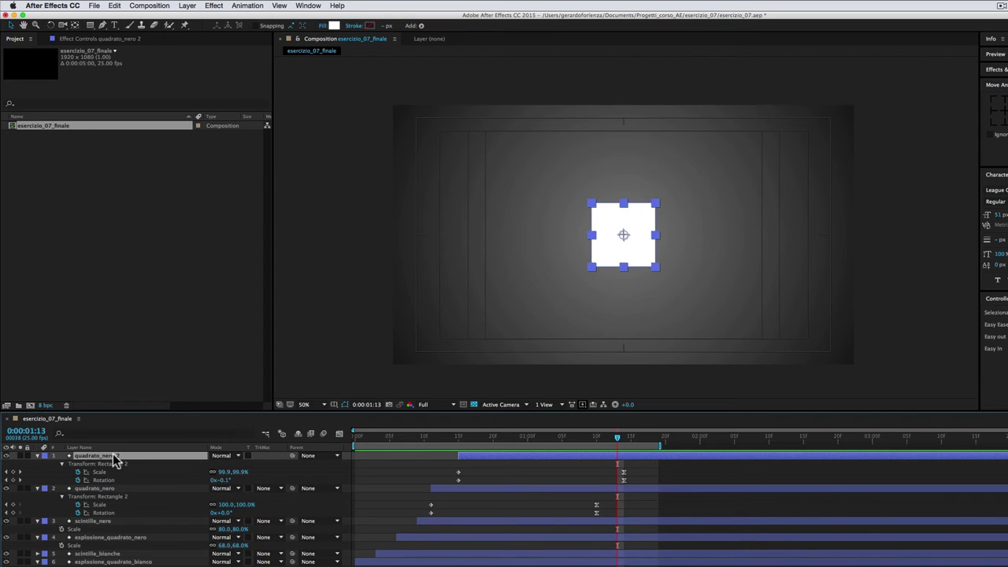
Rename the top layer quadrato_bianco and go to frame 1:14 where the squares settle
key(Return)
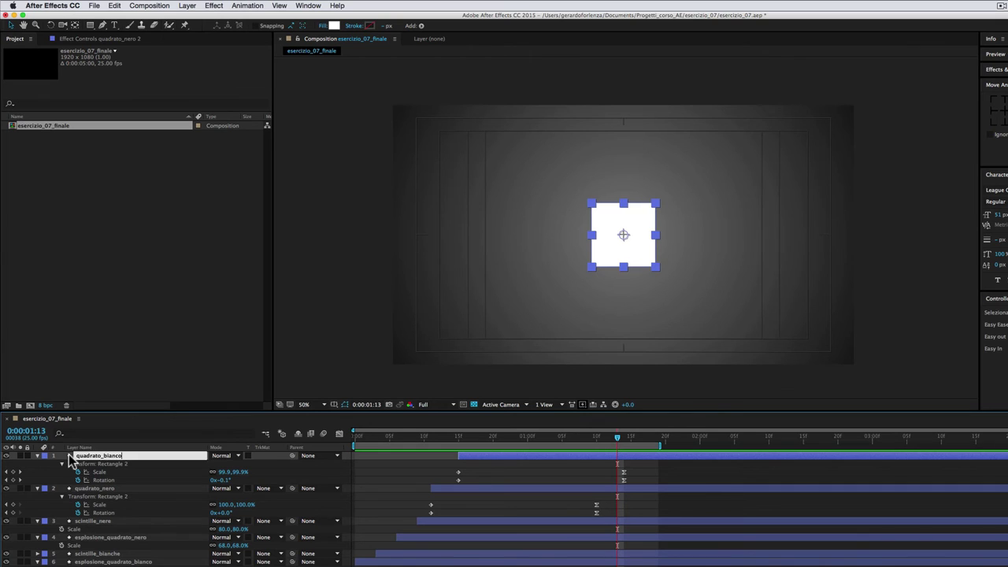
key(Return)
drag(549, 442, 624, 438)
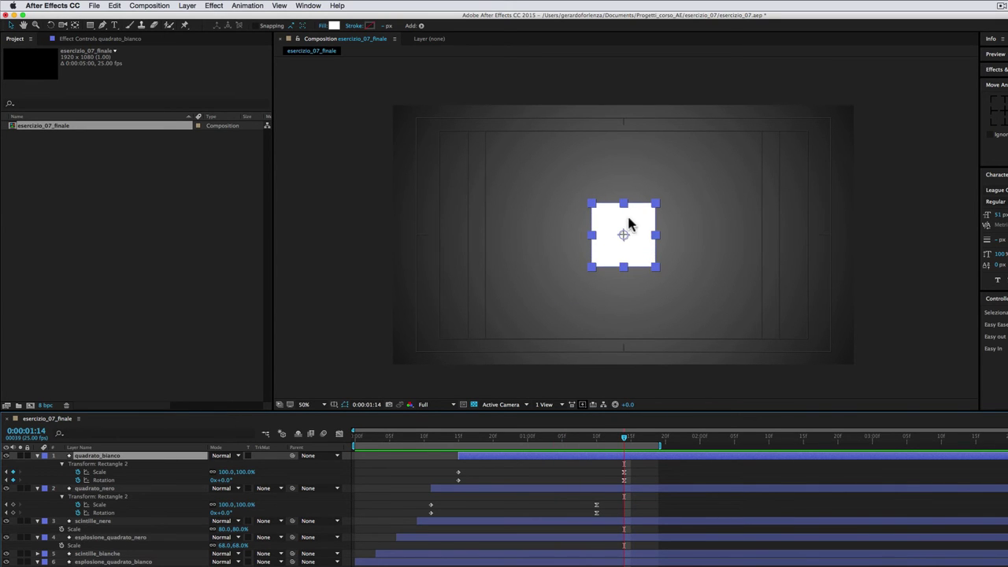
Type 'MG' as a new text layer on the white square and move it down to centre
click(115, 26)
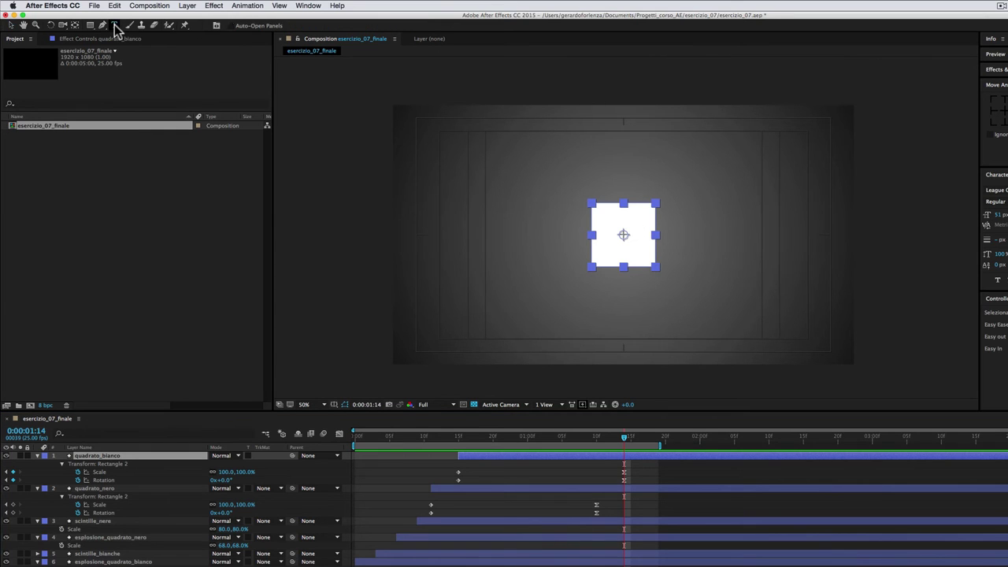
click(622, 232)
text(MG)
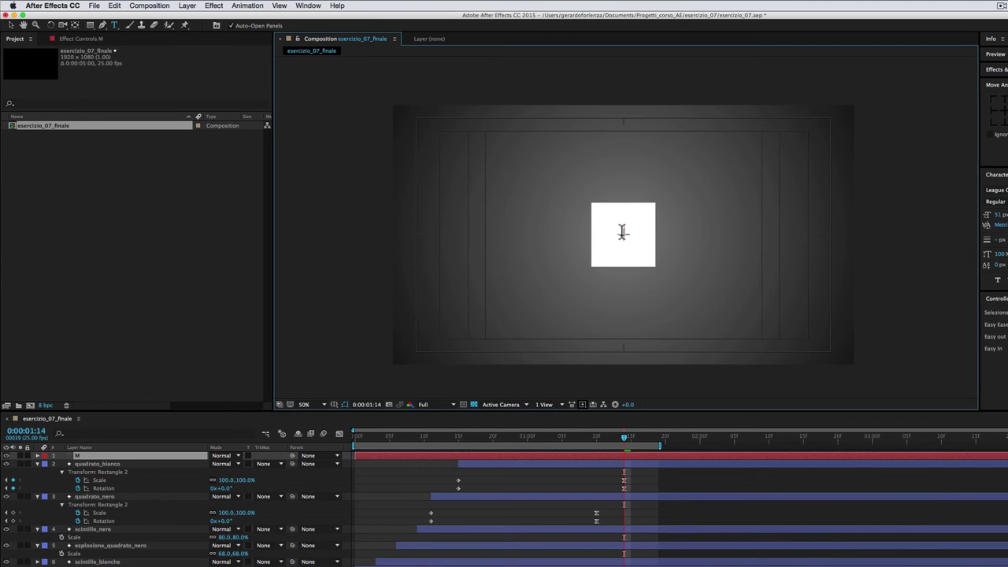
key(Escape)
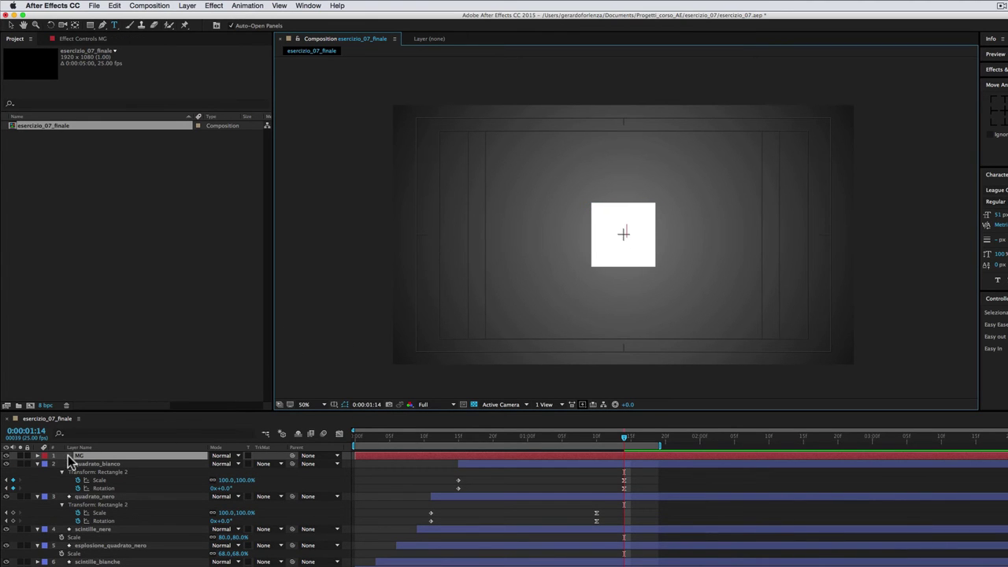
click(69, 456)
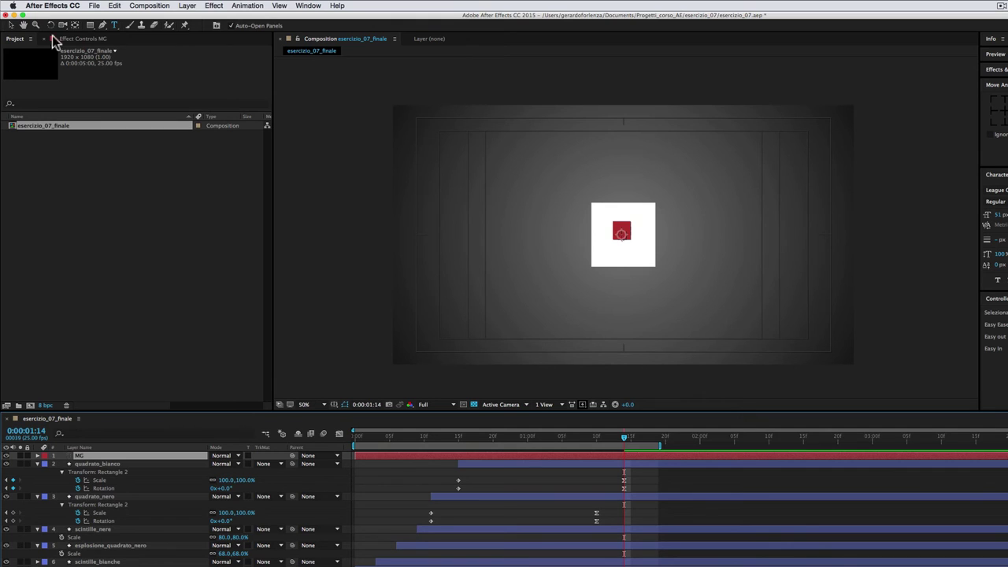
click(11, 25)
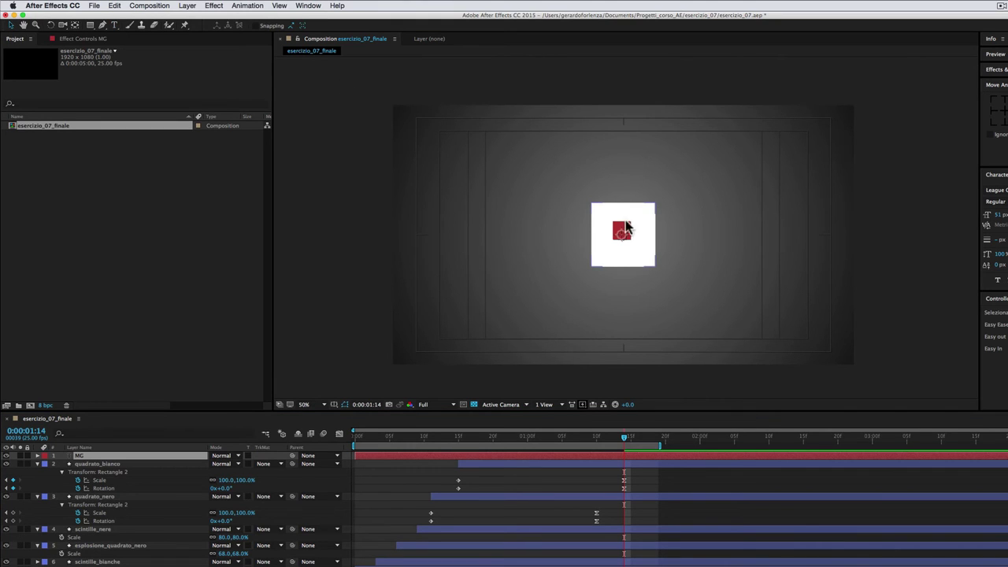
click(630, 225)
drag(622, 240, 625, 250)
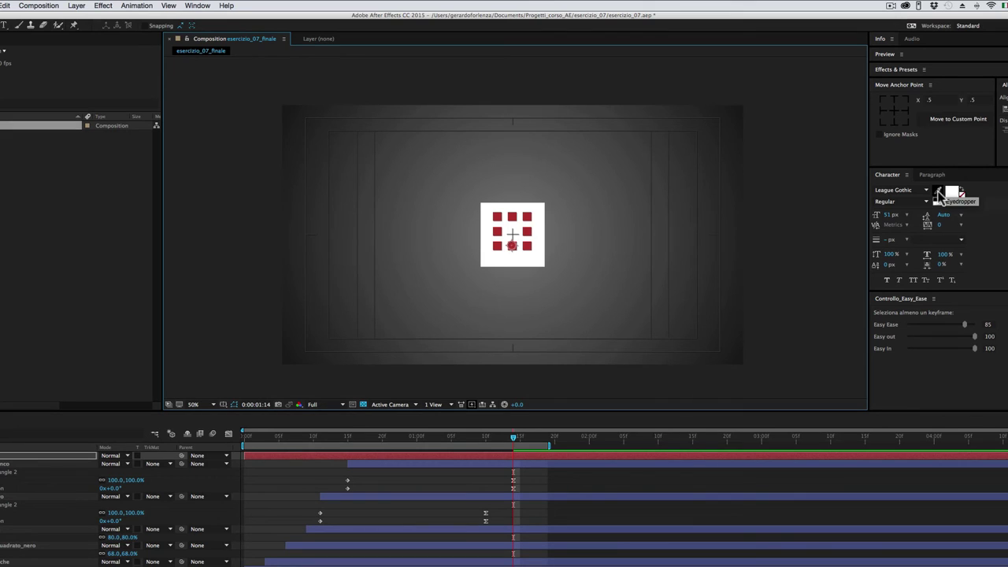
drag(513, 438, 422, 437)
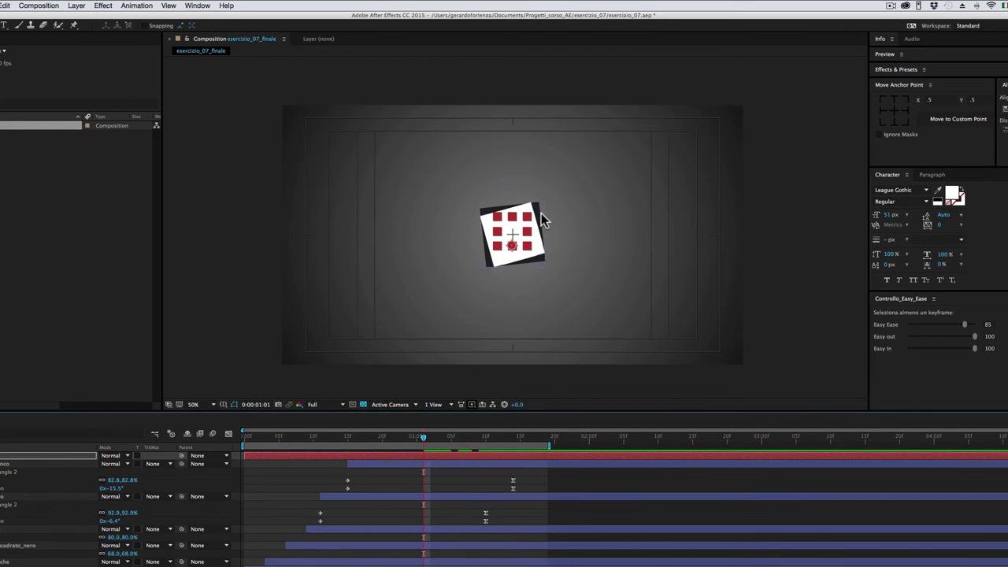
Give the MG text a dark fill sampled with the Character panel eyedropper, then preview at full size
click(939, 192)
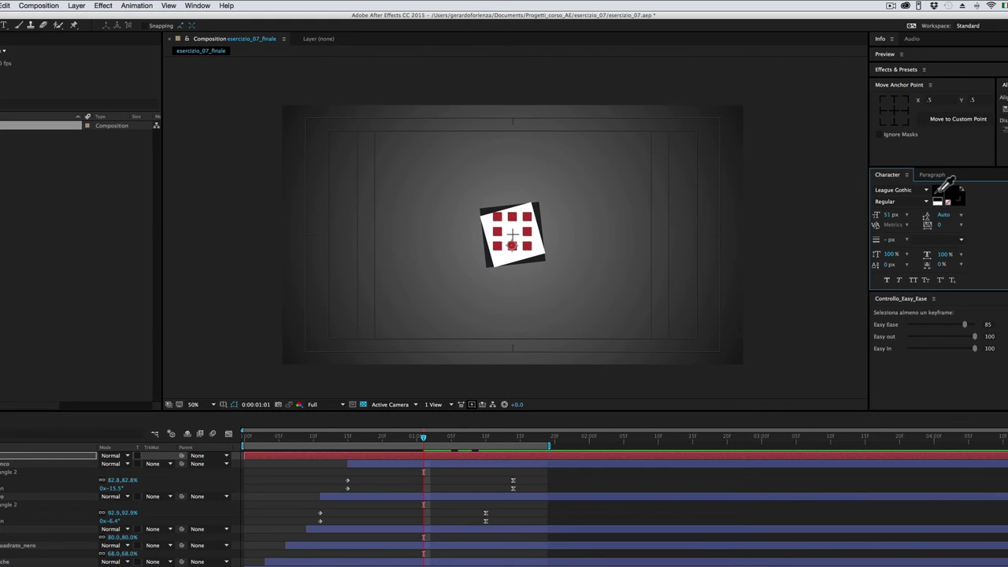
click(540, 205)
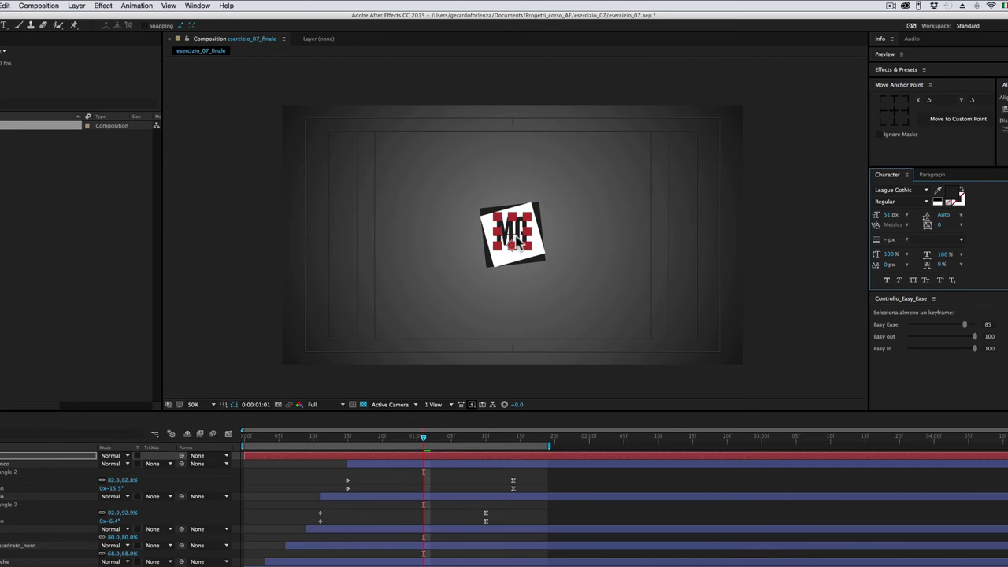
key(space)
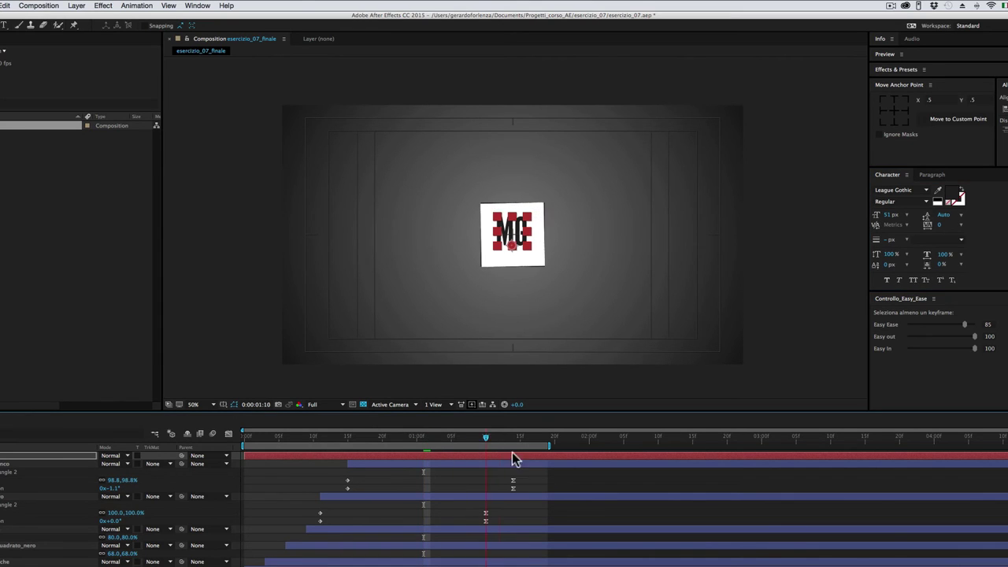
key(slash)
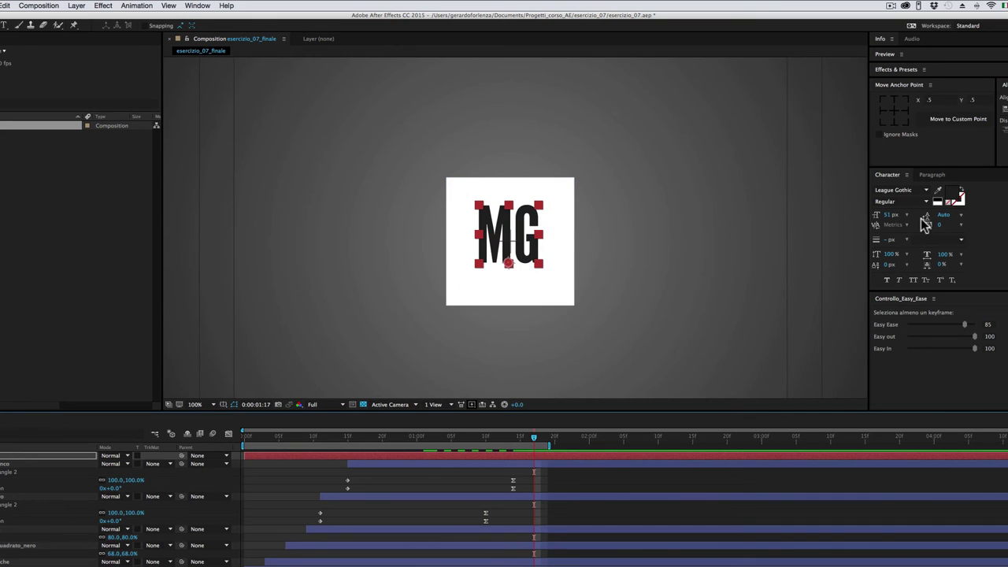
click(914, 189)
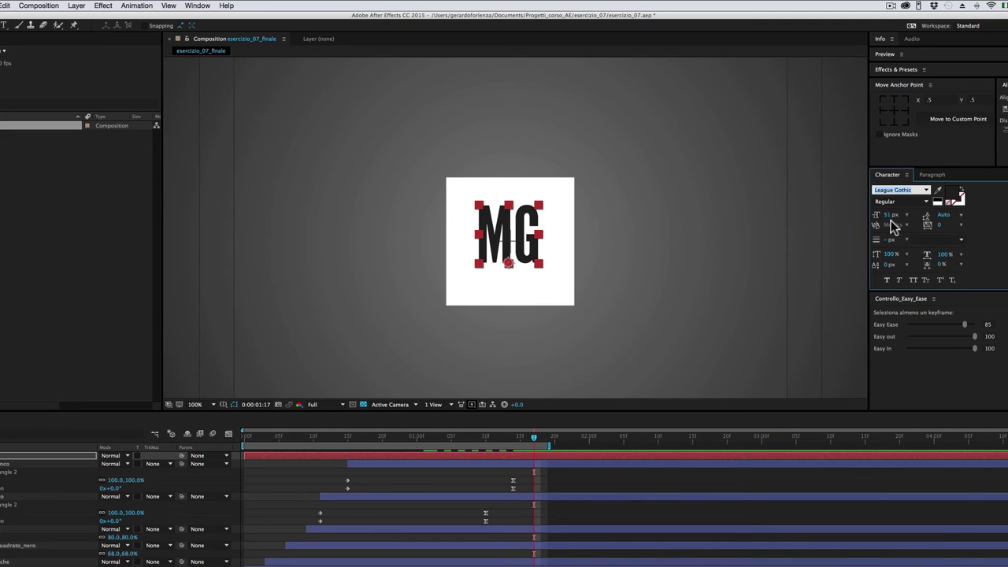
Enlarge the MG text to 65 px, centre its anchor point, and reposition and scale it within the white square
drag(891, 218, 893, 219)
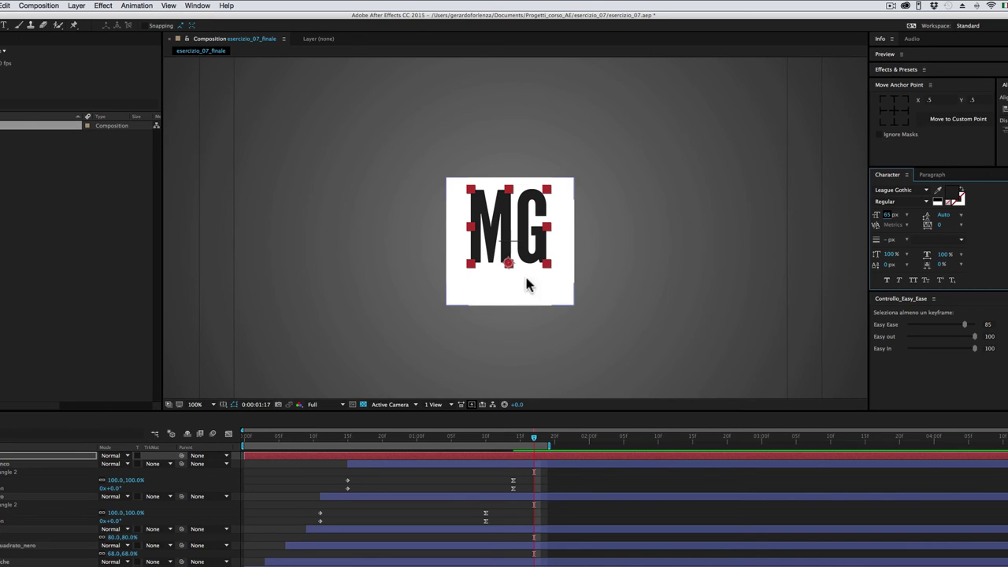
click(895, 114)
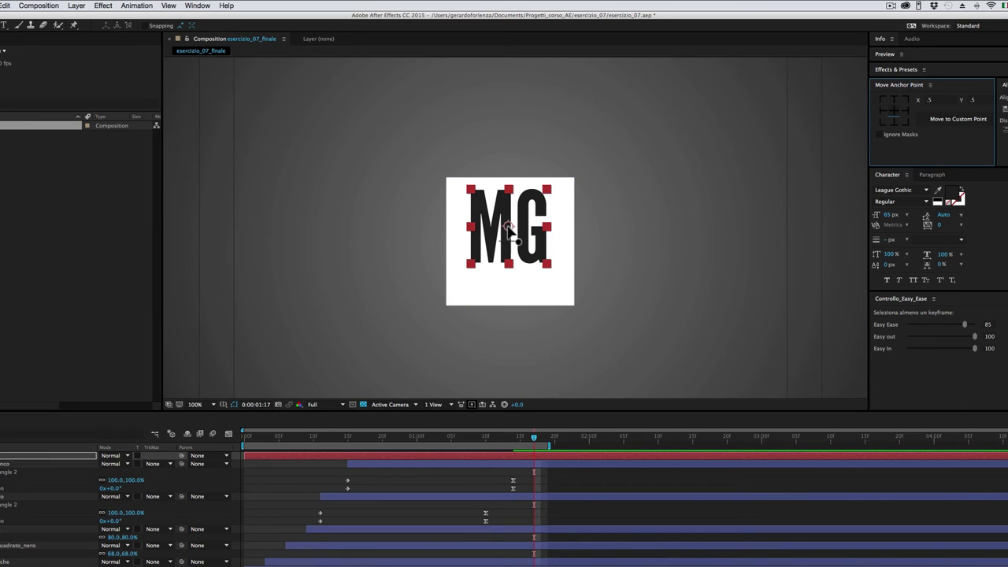
drag(510, 231, 502, 242)
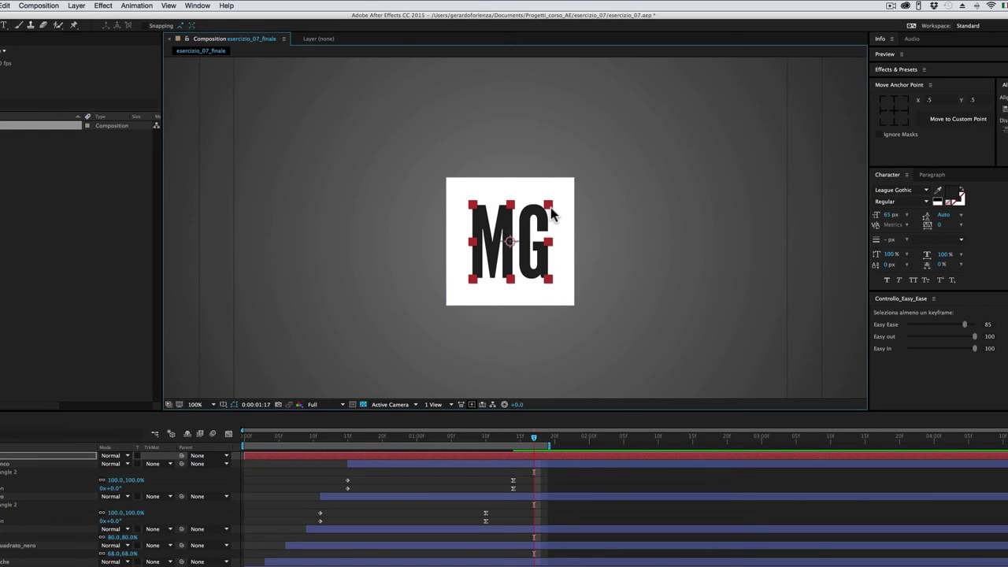
drag(548, 205, 551, 201)
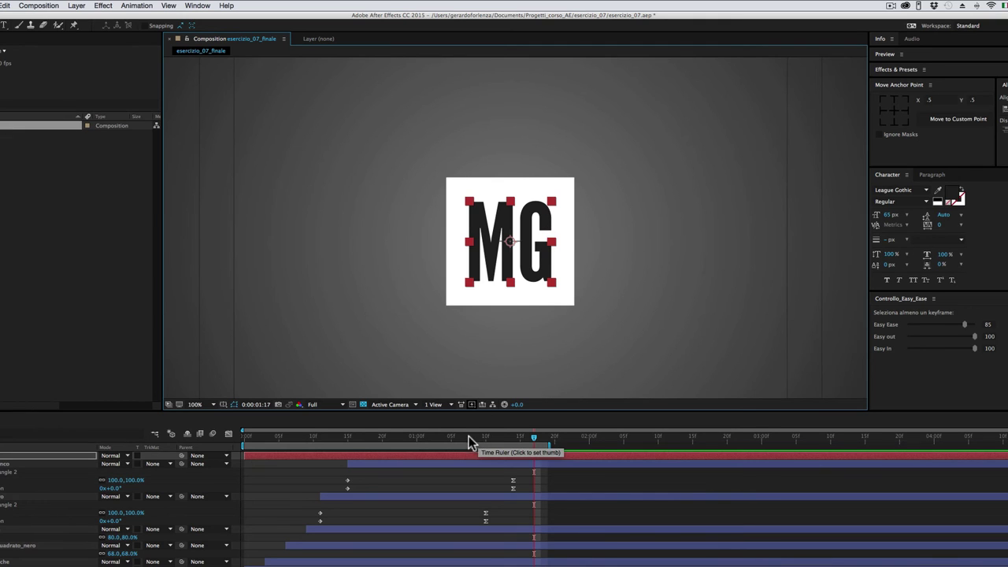
Scrub Esercizio_07.mp4 in QuickTime from its start to the tilted MG logo
key(super+Tab)
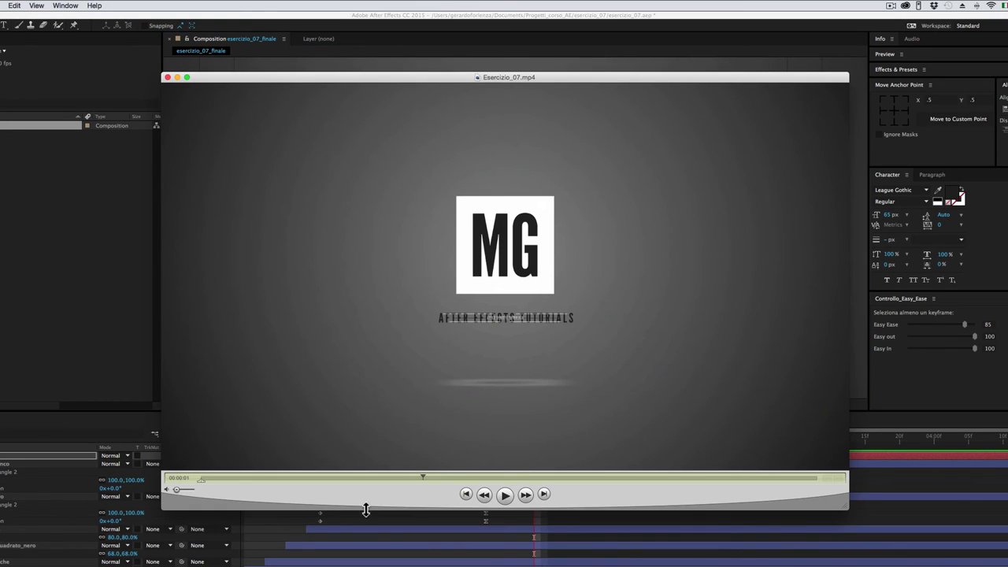
drag(419, 476, 312, 481)
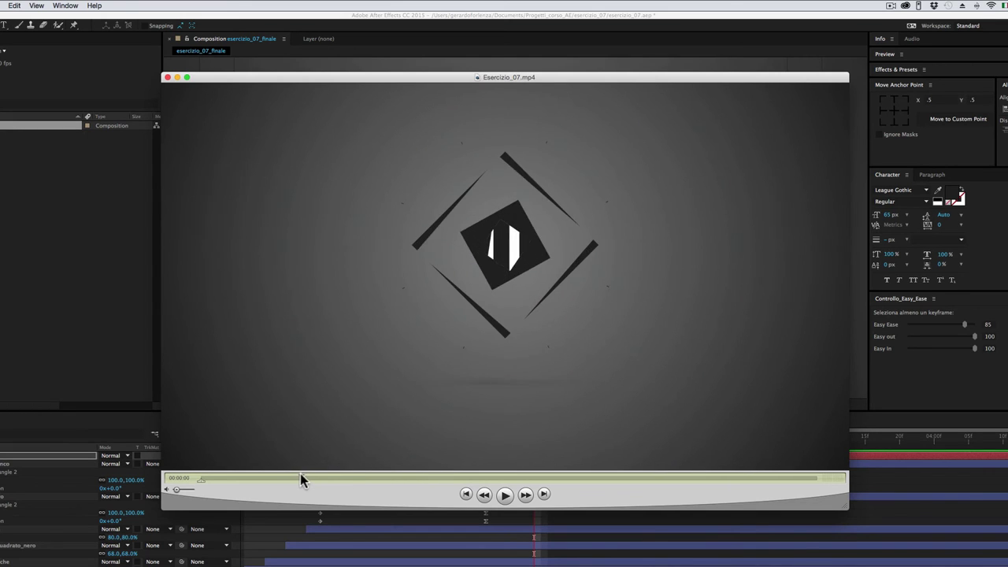
drag(311, 481, 283, 478)
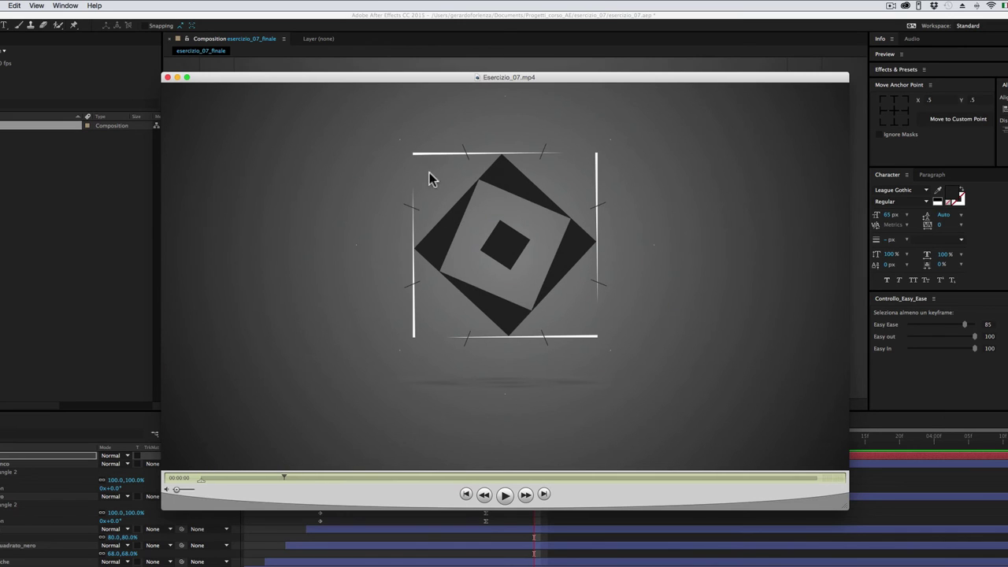
mouse_move(283, 477)
mouse_down()
mouse_move(395, 480)
mouse_move(324, 477)
mouse_up()
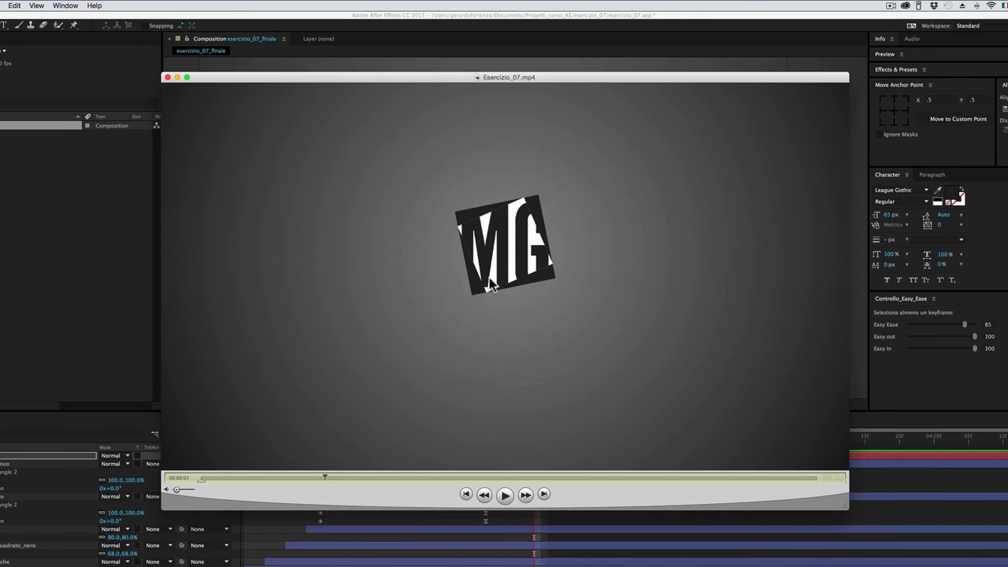
Back in After Effects, set a Scale keyframe on the MG text at 0:00:01:14
key(super+q)
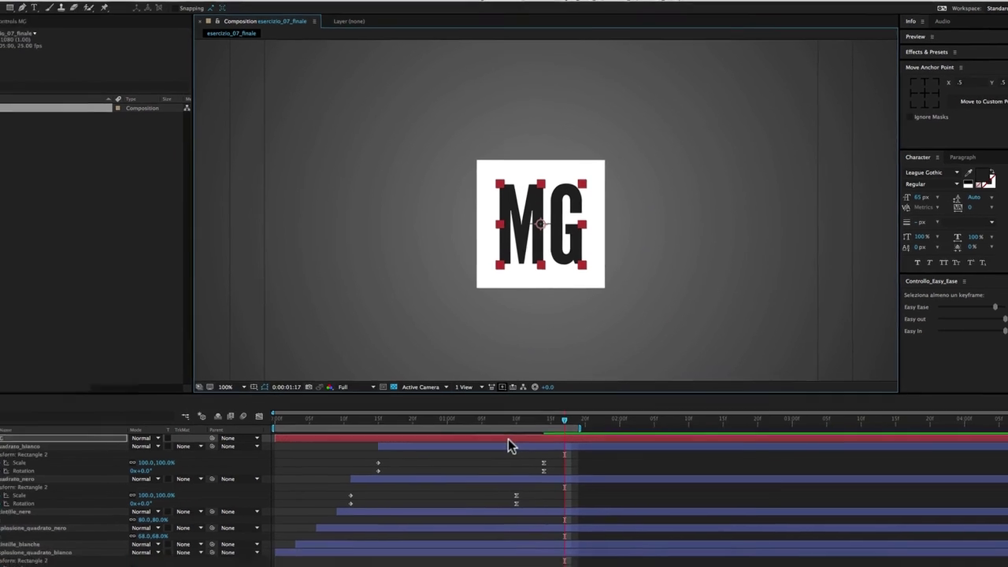
key(s)
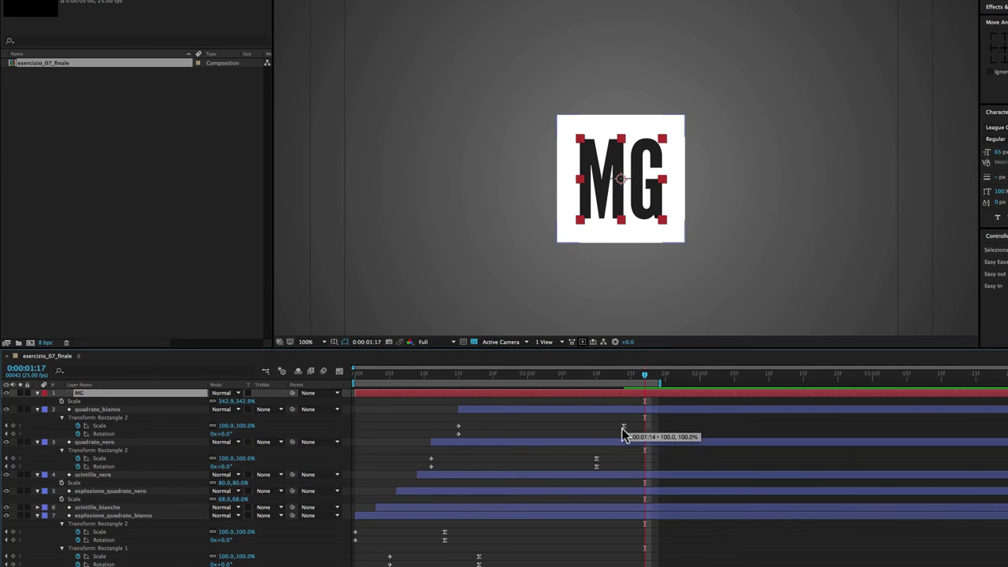
mouse_move(625, 438)
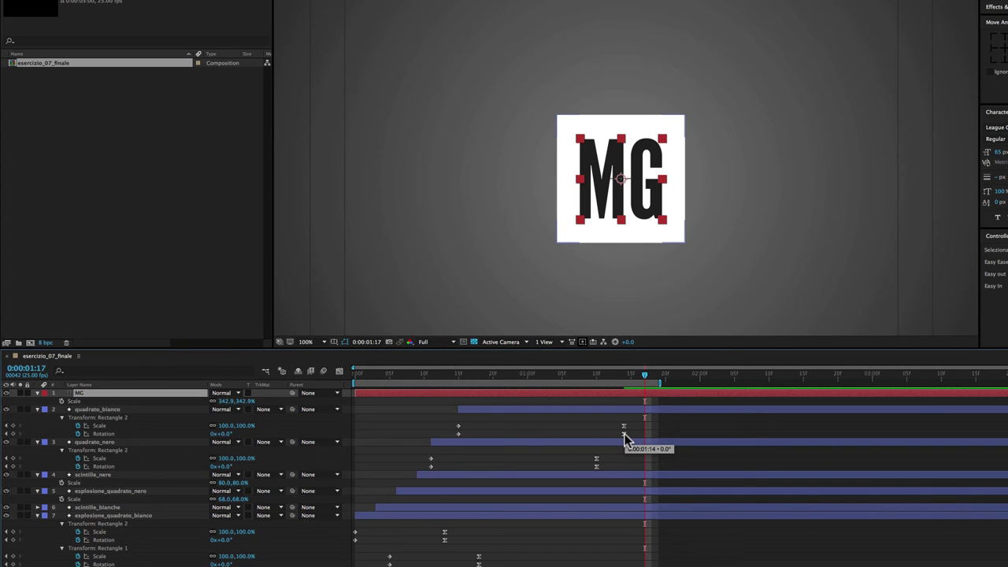
right_click(624, 434)
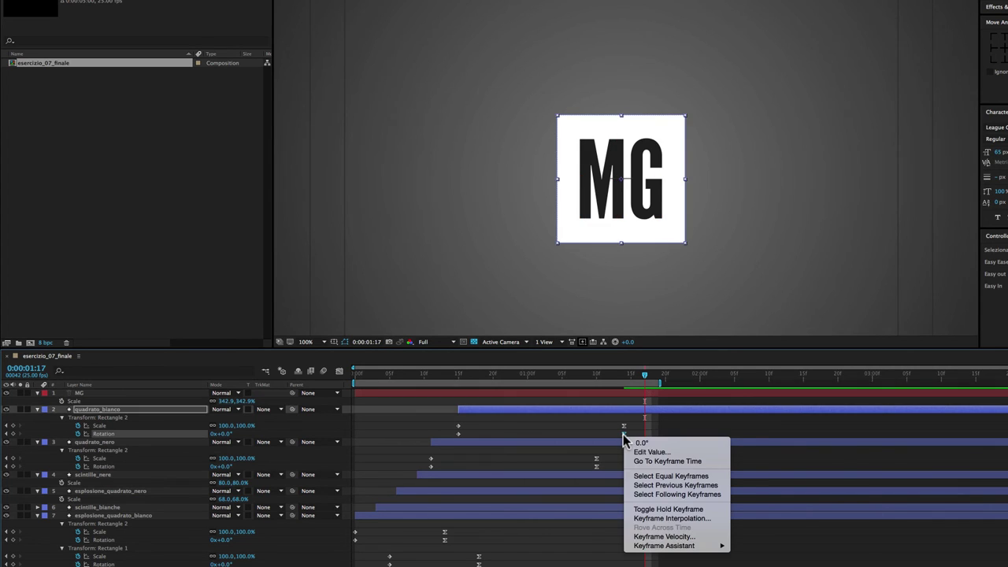
click(650, 461)
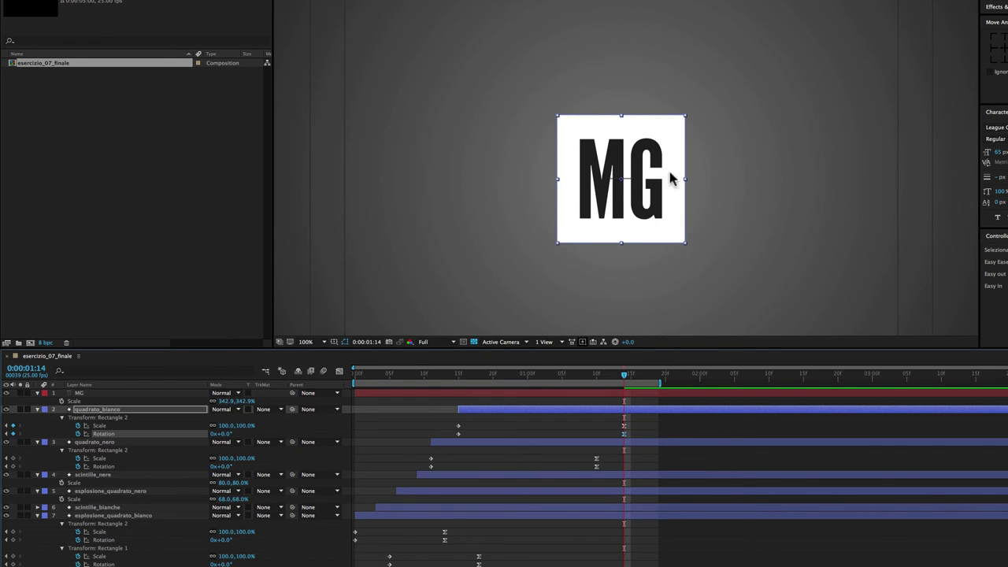
click(62, 401)
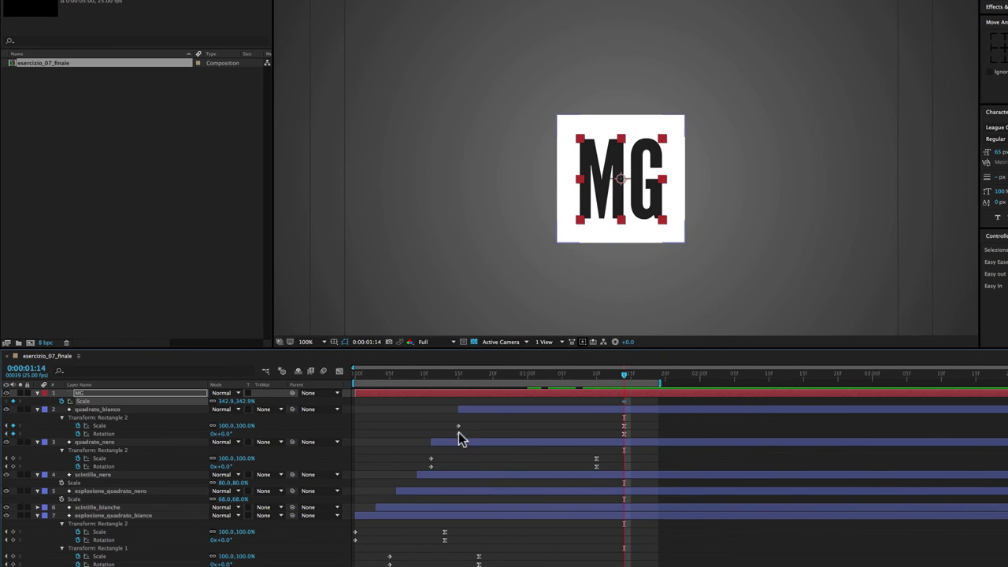
Set the MG scale to 1046.9% at frame 15, preview, and select the scale keyframes
right_click(458, 426)
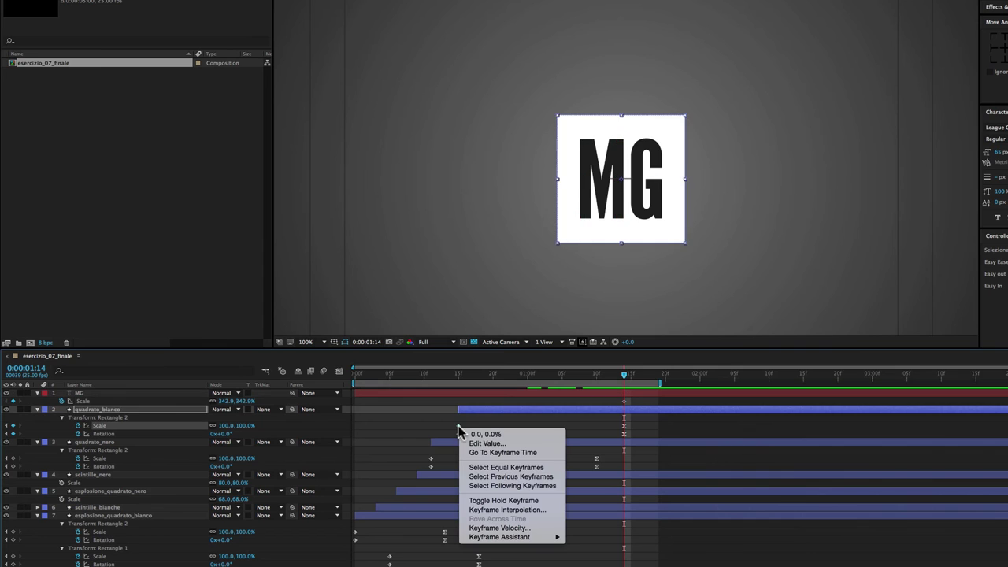
click(485, 452)
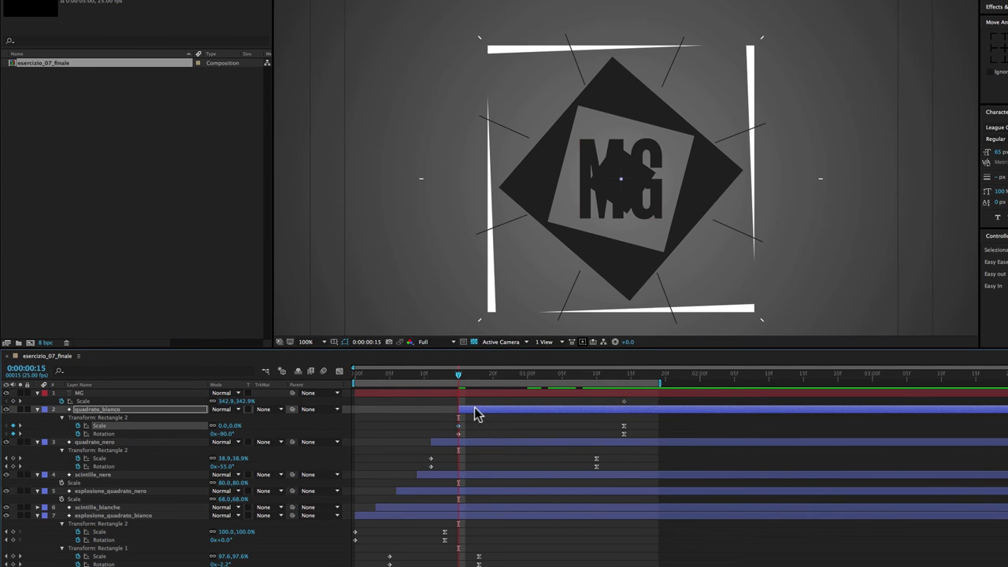
drag(238, 401, 566, 382)
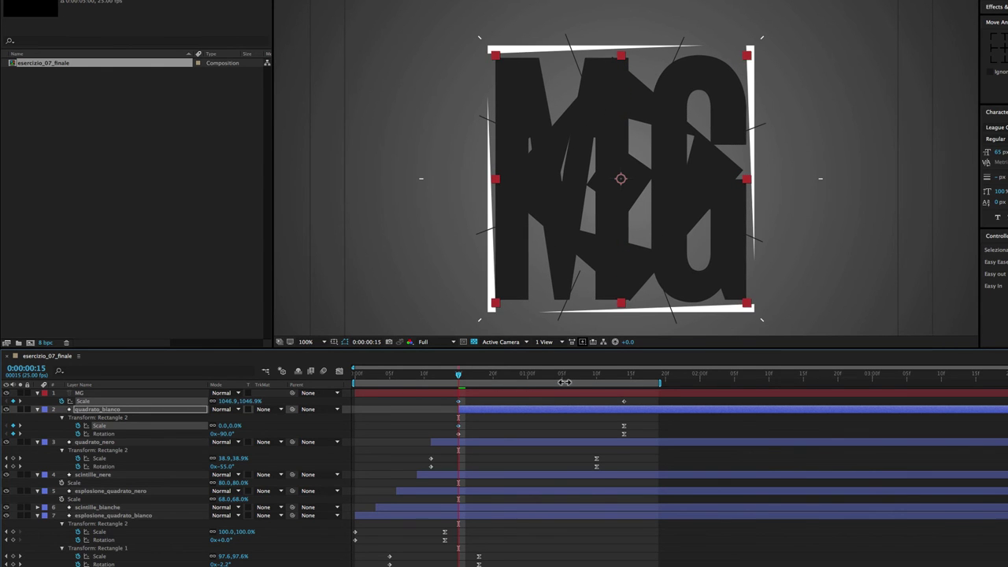
drag(566, 382, 526, 380)
drag(459, 380, 628, 395)
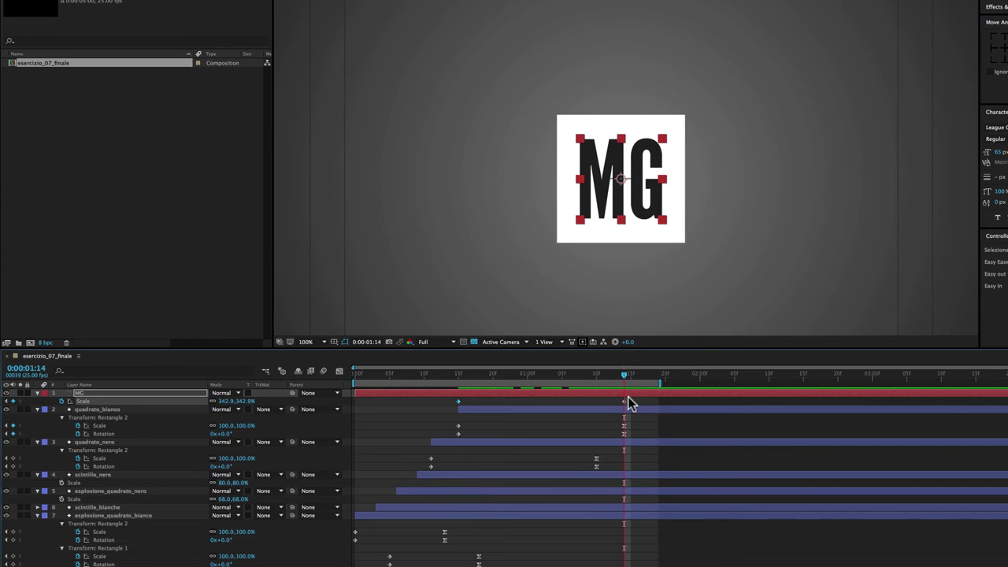
click(631, 409)
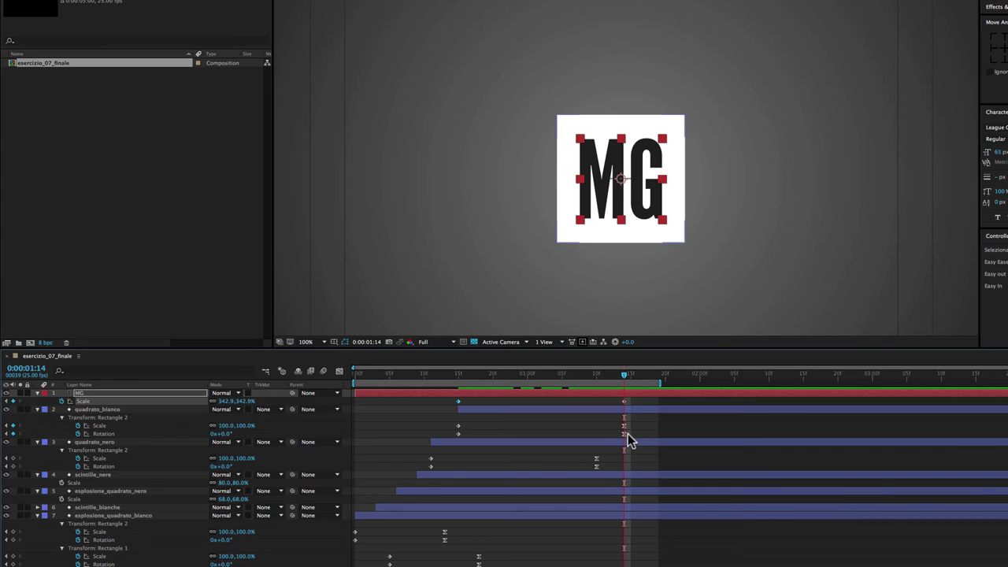
click(622, 414)
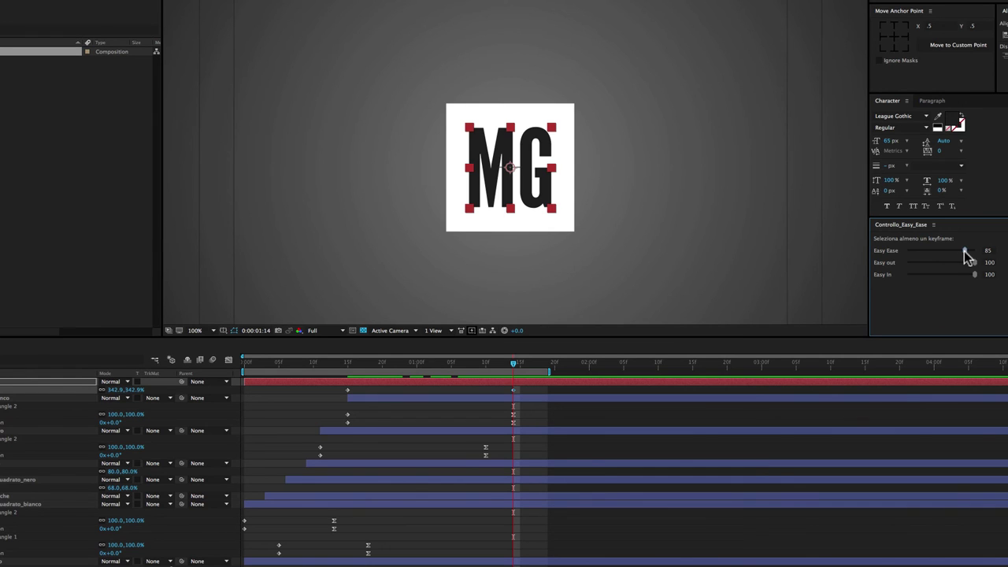
Apply an Easy Ease of 86 to the MG scale keyframes and scrub from frame 15 to review the zoom-down
drag(966, 251, 968, 251)
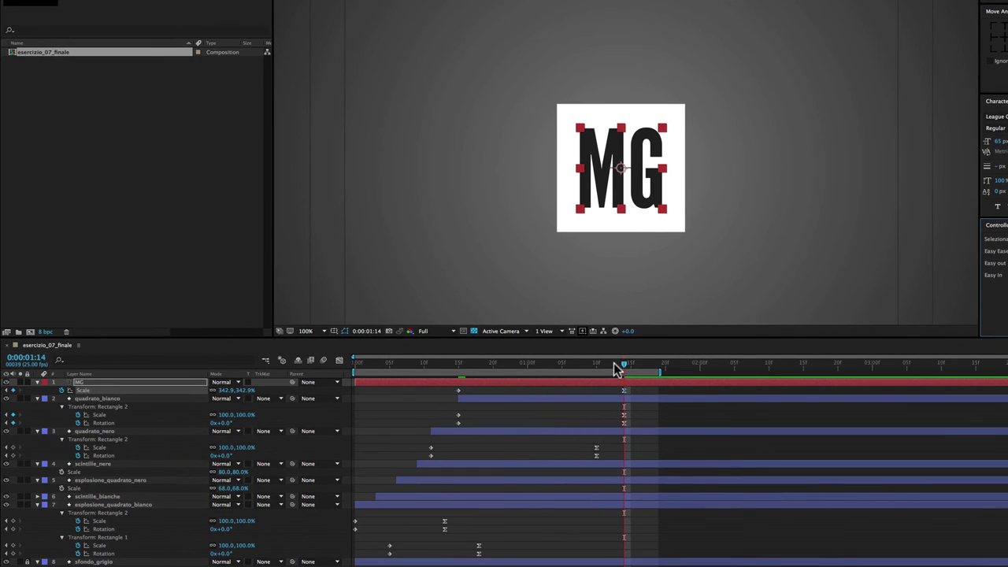
drag(617, 370, 457, 388)
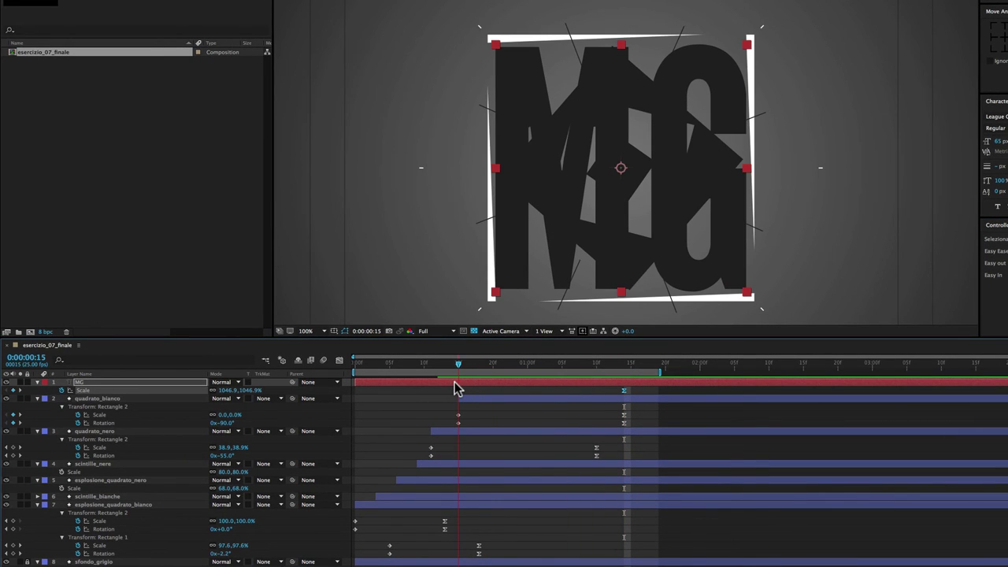
key(Page_Down)
mouse_move(462, 389)
mouse_down()
mouse_move(607, 400)
mouse_move(506, 394)
mouse_up()
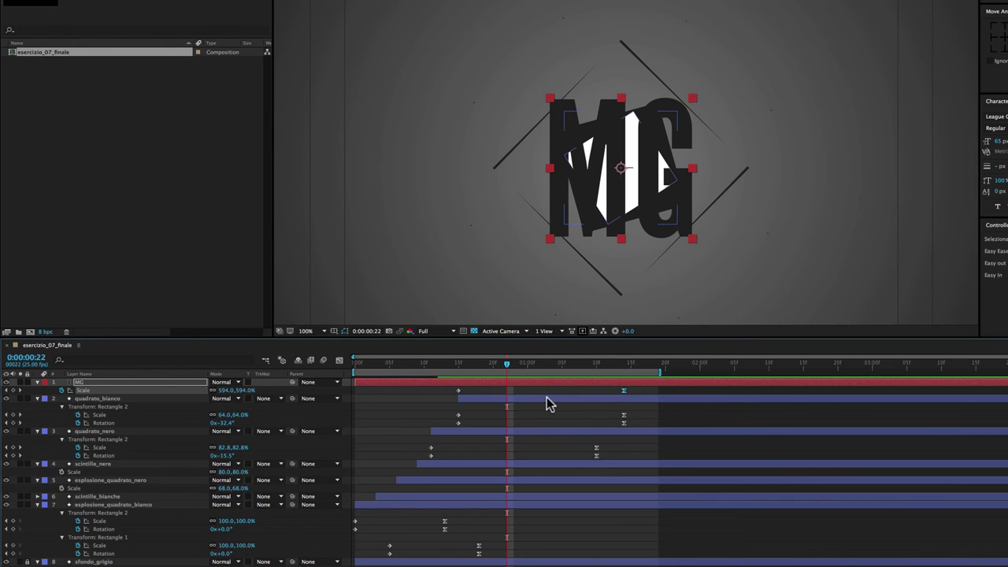
click(546, 397)
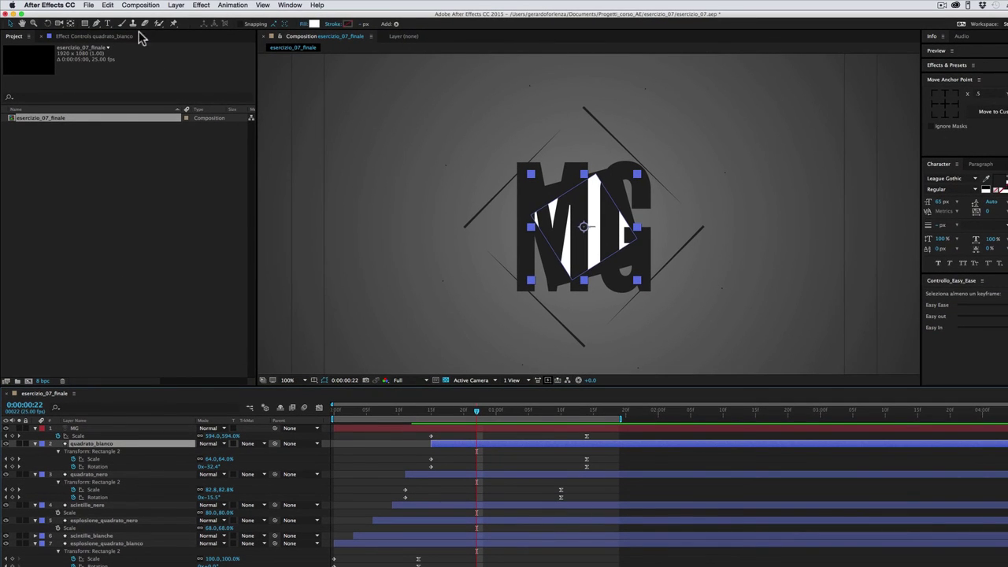
Duplicate quadrato_bianco, move the copy to the top of the stack, and rename it 'maschera MG'
click(107, 5)
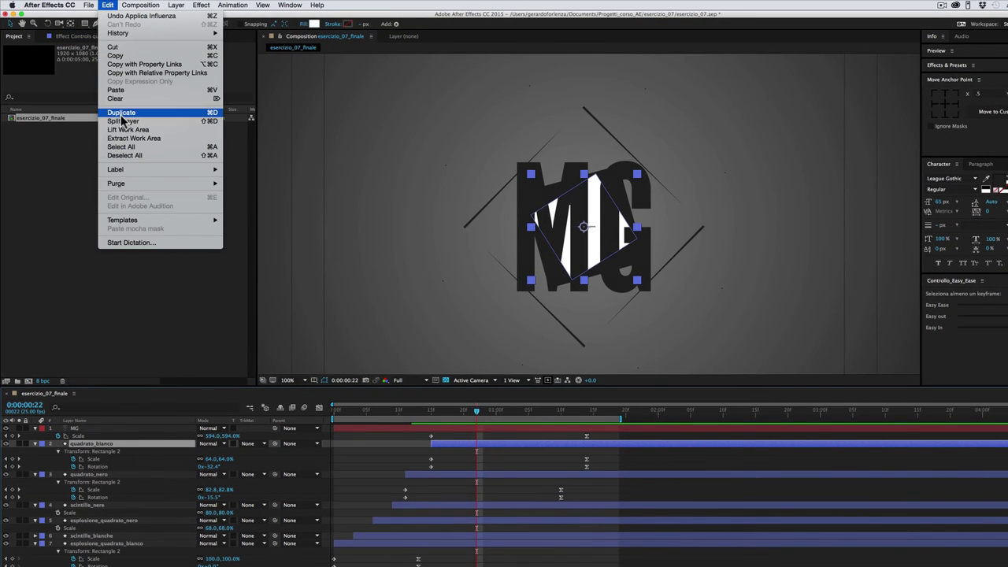
click(122, 113)
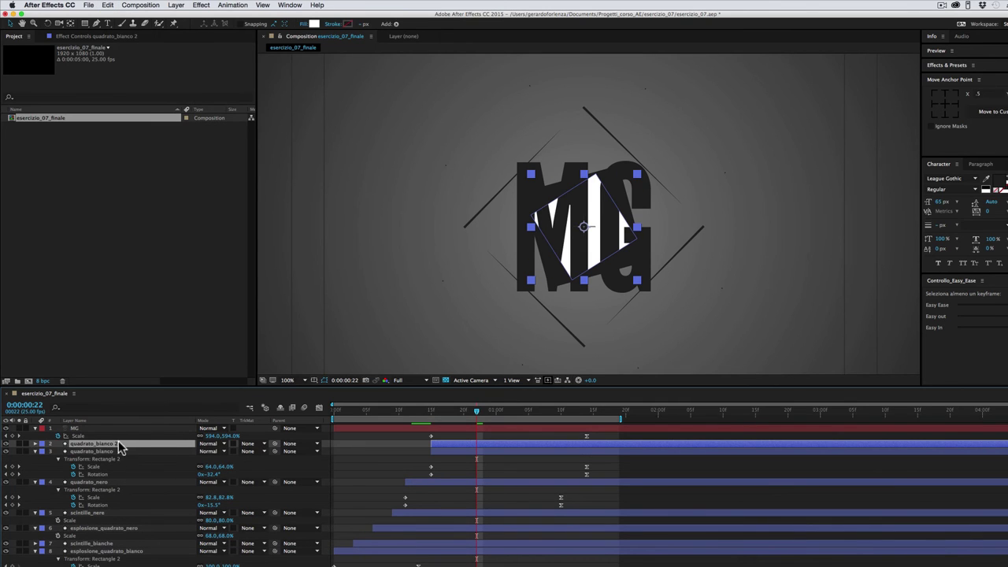
mouse_move(114, 447)
mouse_down()
mouse_move(134, 429)
mouse_move(108, 418)
mouse_up()
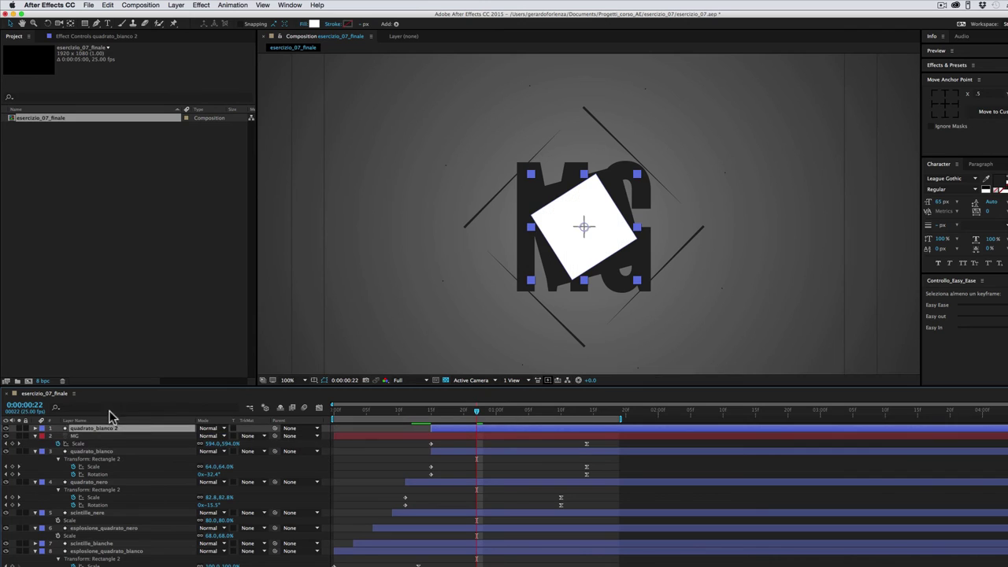
key(Return)
text(maschera MG)
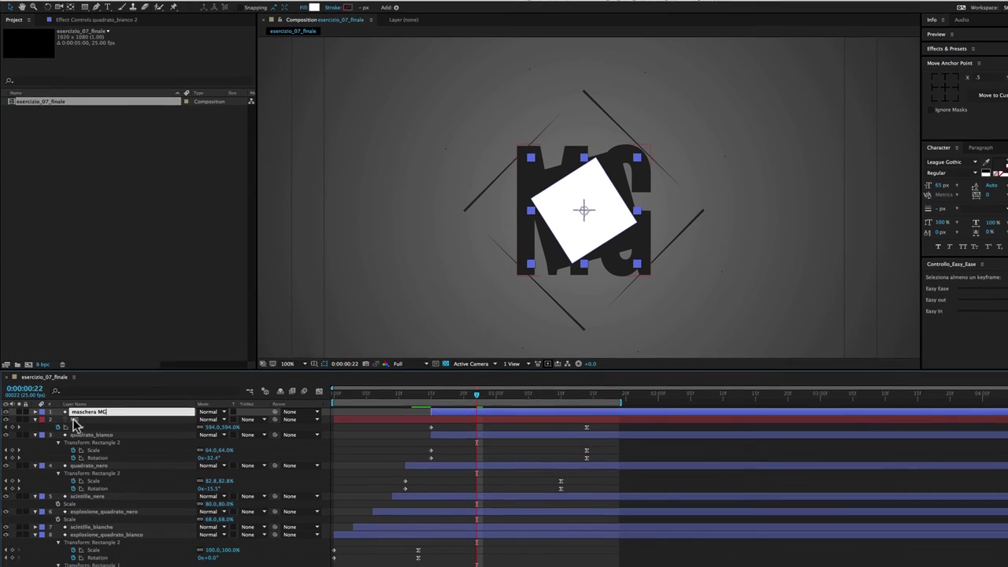
click(74, 437)
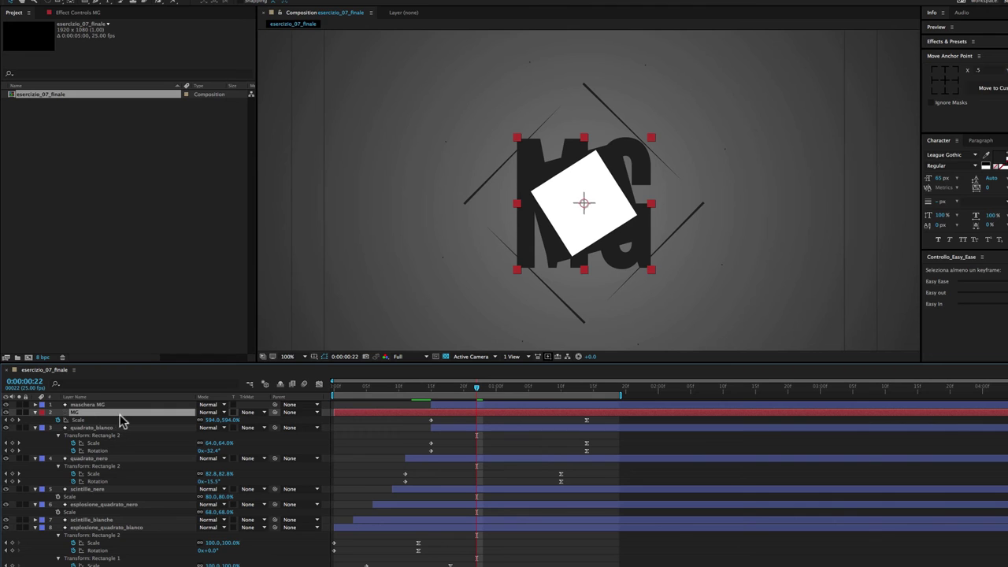
Make 'maschera MG' an Alpha track matte for the MG layer, leaving the timeline columns unchanged, and scrub the playhead
click(254, 414)
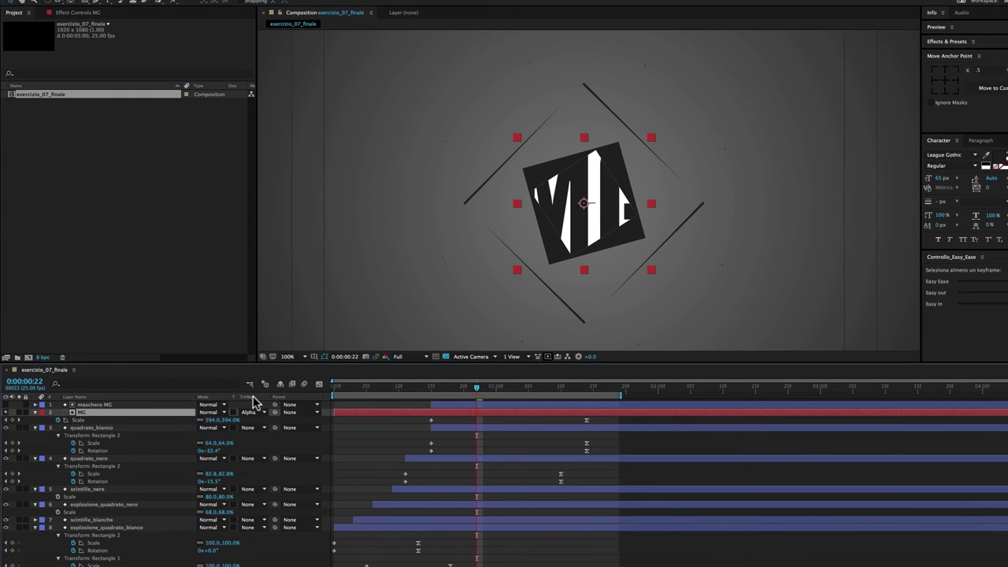
right_click(252, 400)
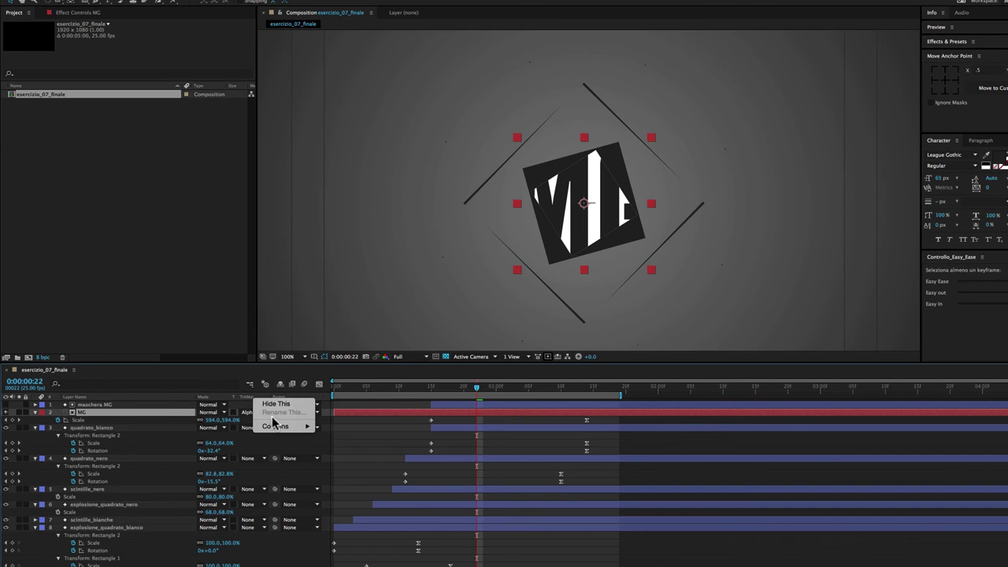
mouse_move(274, 436)
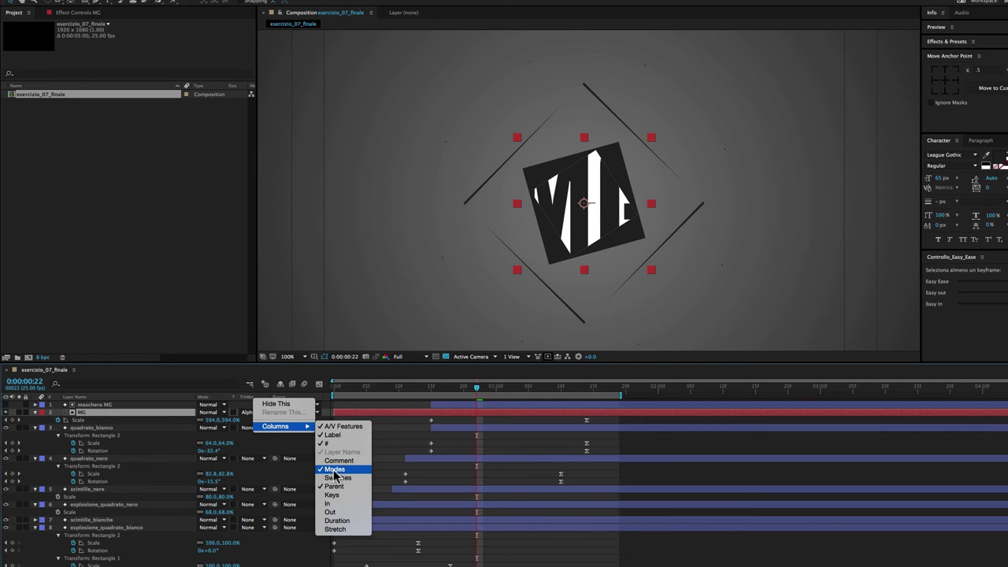
click(388, 463)
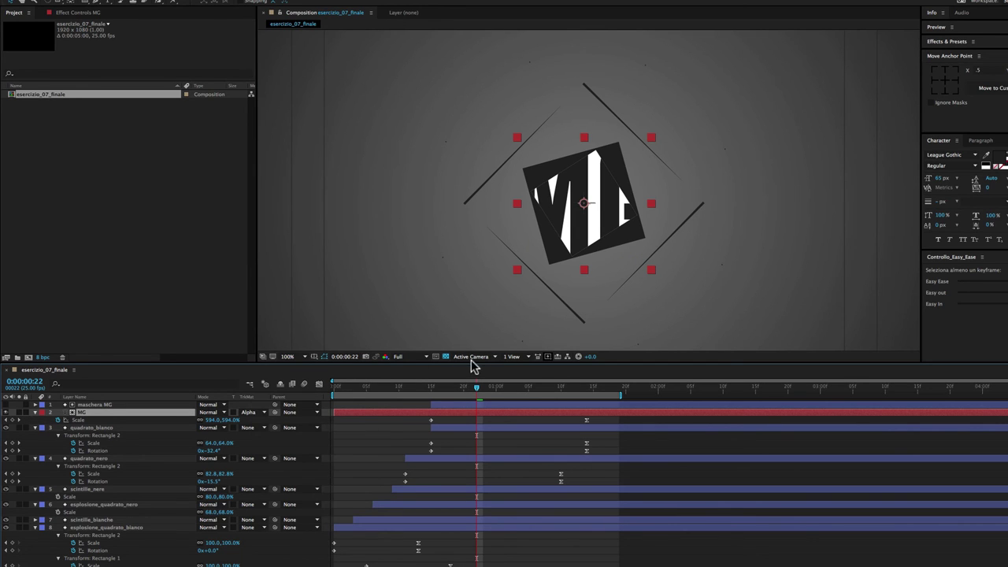
mouse_move(476, 387)
mouse_down()
mouse_move(432, 393)
mouse_move(585, 386)
mouse_up()
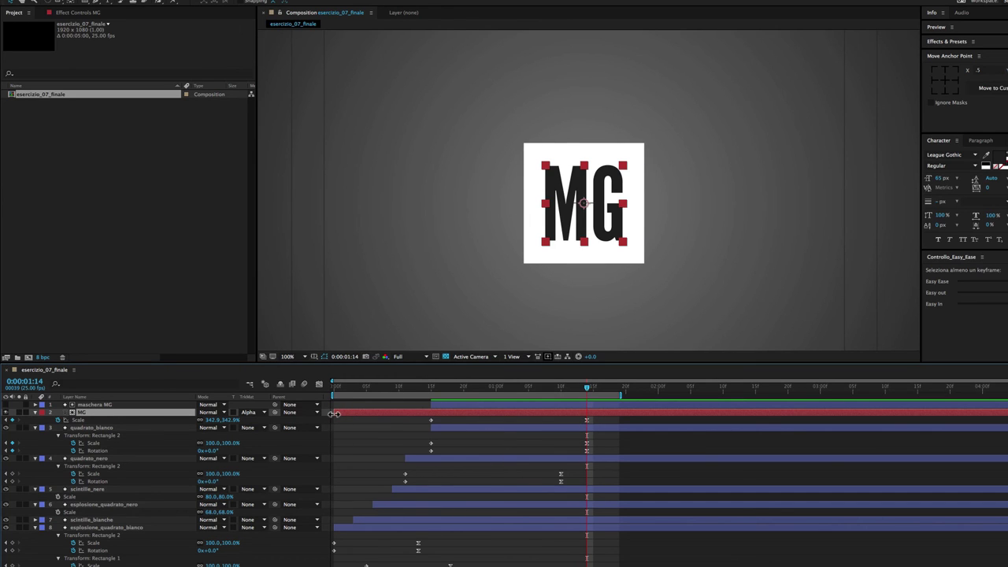
Shift the MG layer's in-point later and play back the animation preview
drag(358, 414, 407, 415)
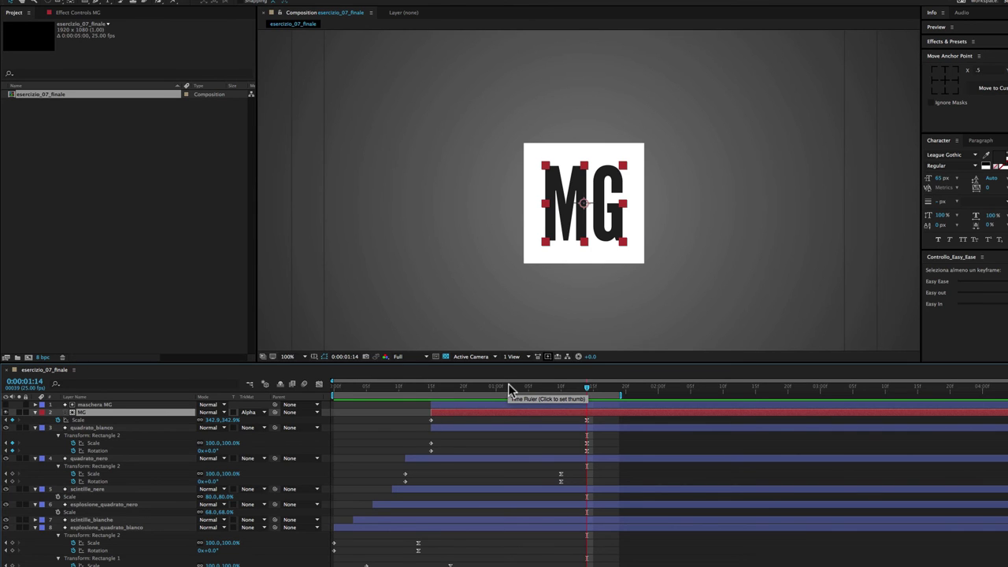
key(space)
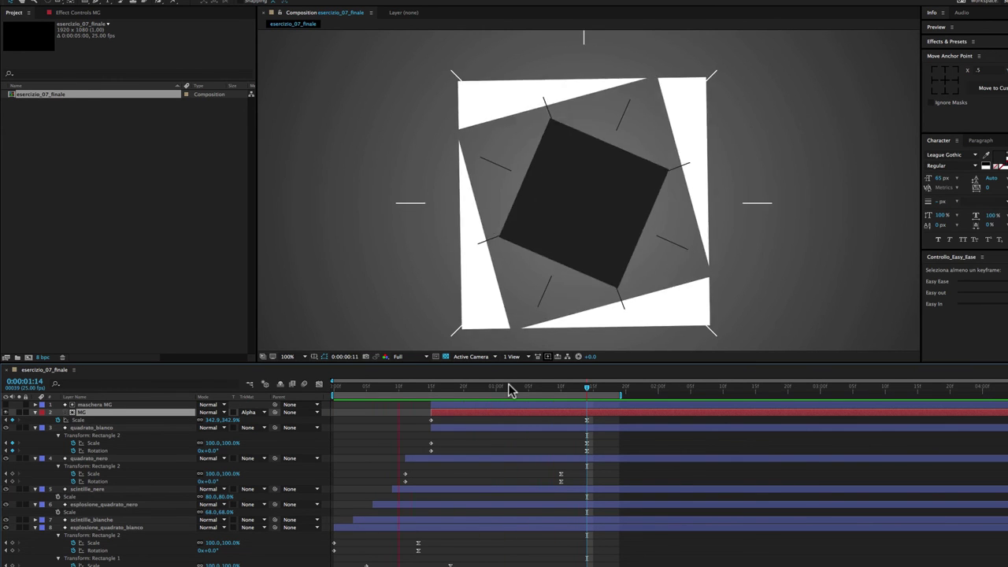
click(579, 385)
scroll(592, 260, down, 2)
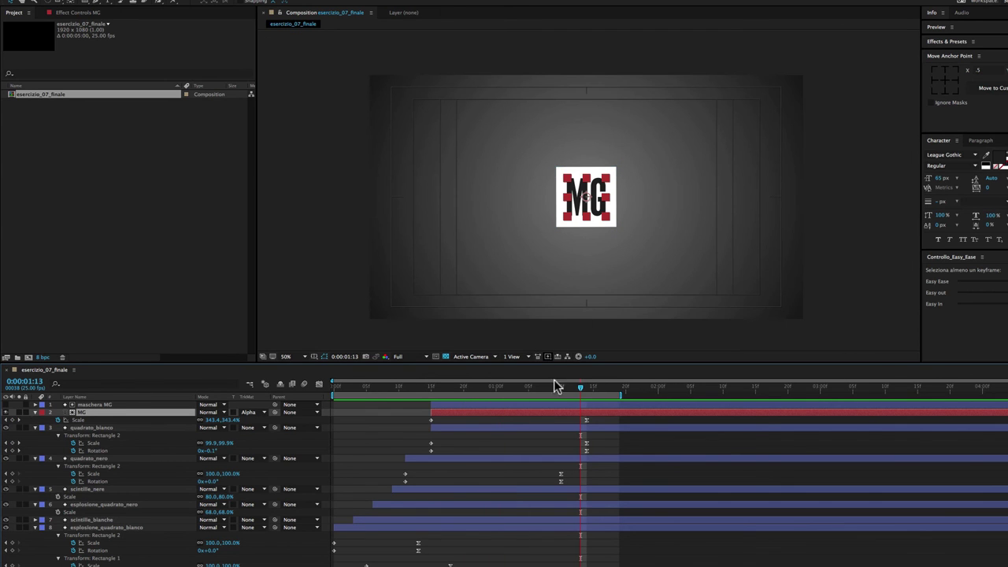
Bring up the Esercizio_07.mp4 reference and advance it to the finished logo with its tagline
key(super+Tab)
click(529, 322)
drag(413, 426, 606, 431)
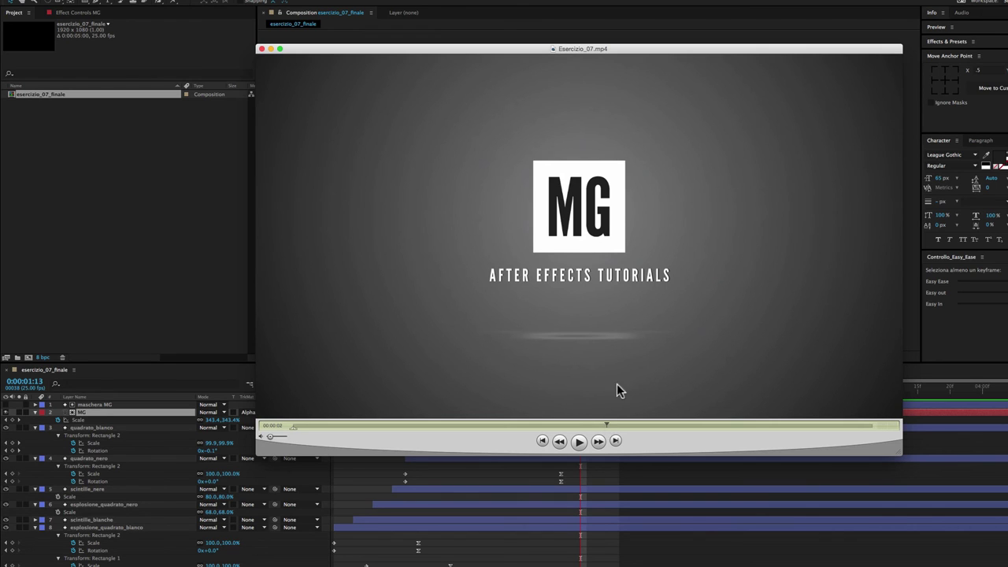
Scrub the reference video back to where the AFTER EFFECTS TUTORIALS tagline animates in
drag(606, 425, 536, 424)
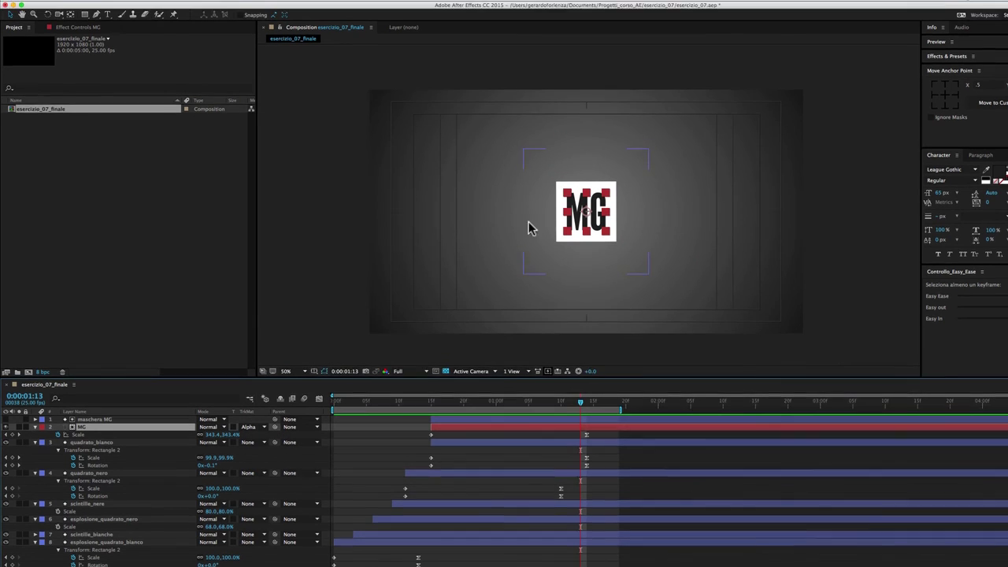
Type 'AFTER EFFECTS TUTORIALS' as a new text layer below the MG logo
click(110, 24)
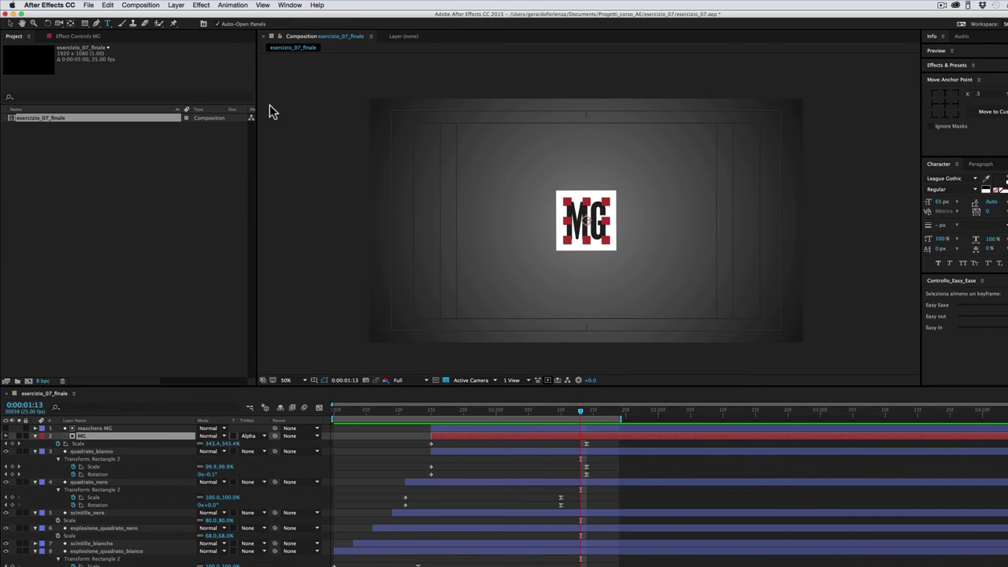
click(574, 429)
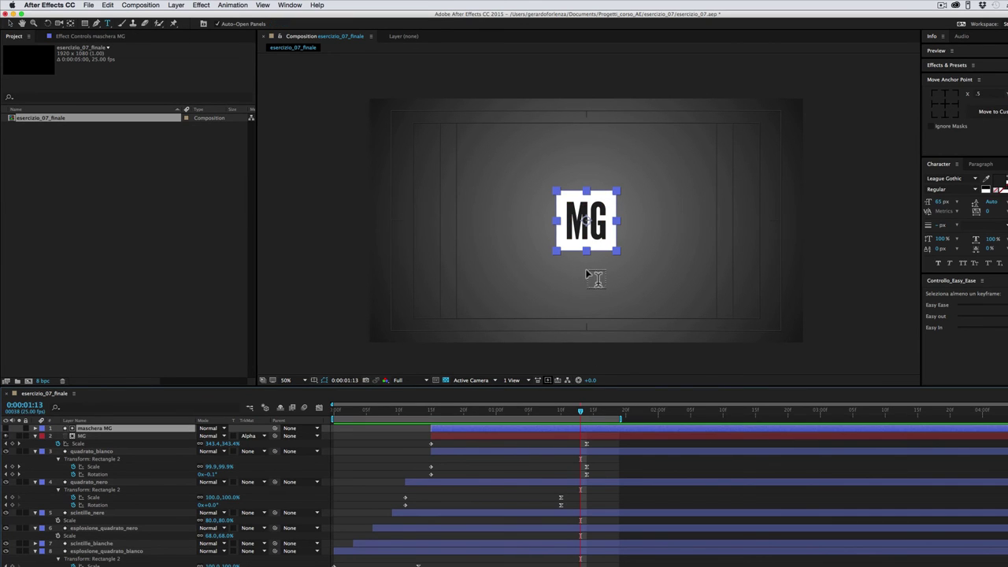
click(591, 266)
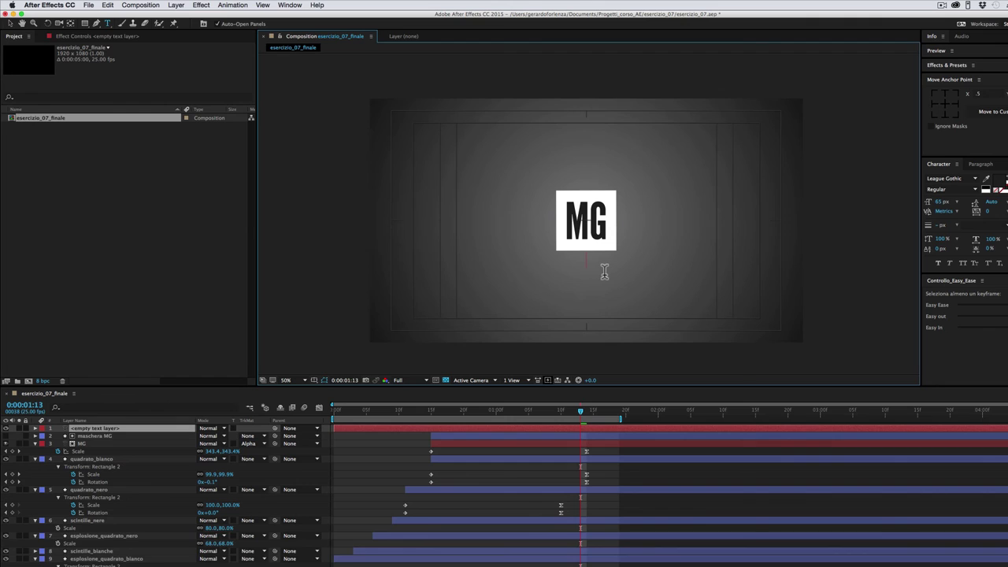
text(AFTER EFFECTS TUTORIALS)
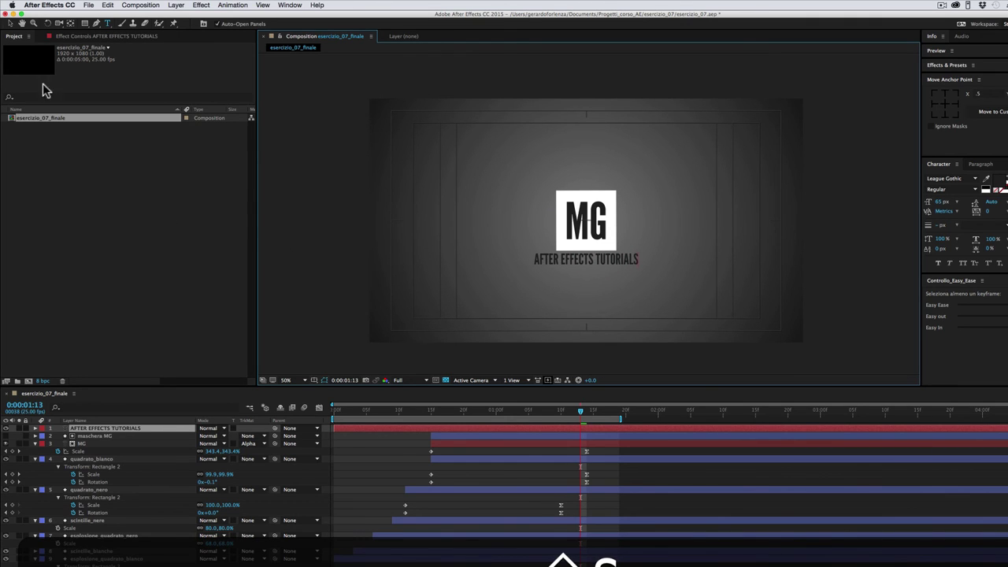
click(10, 23)
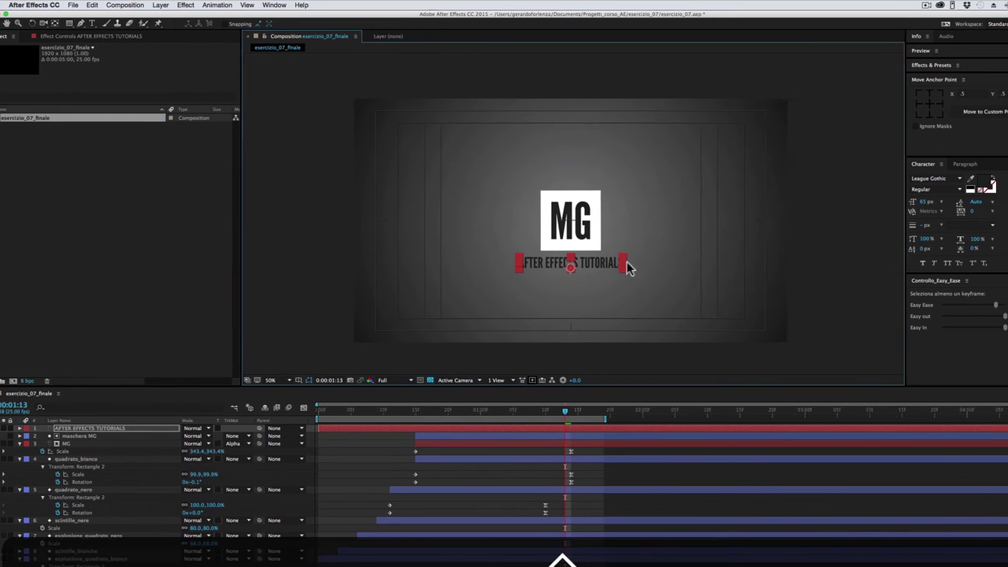
Set the tagline to 53 px with 144 tracking, centre its anchor, and place it just below the MG square
drag(922, 202, 903, 203)
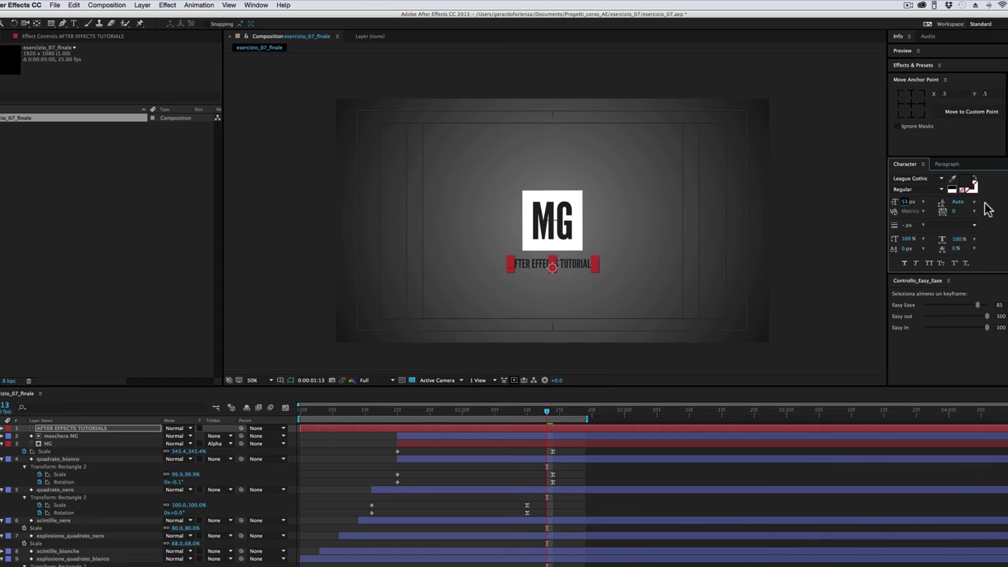
drag(955, 213, 1007, 213)
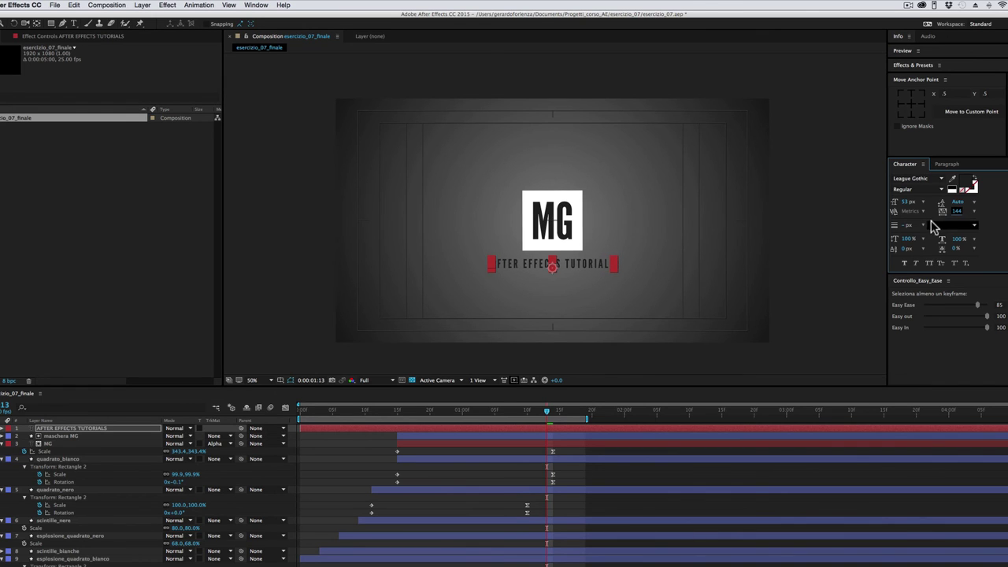
key(slash)
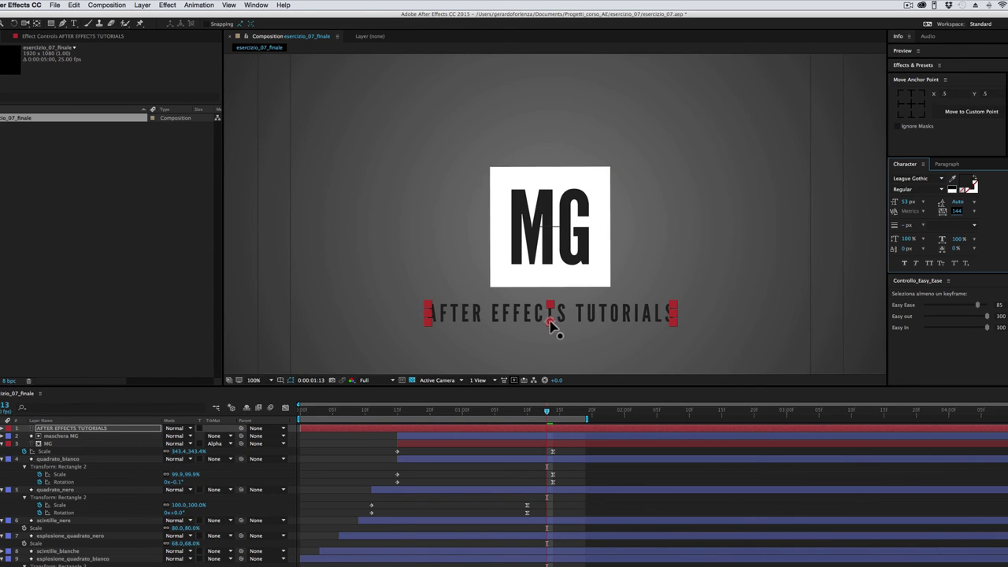
click(912, 104)
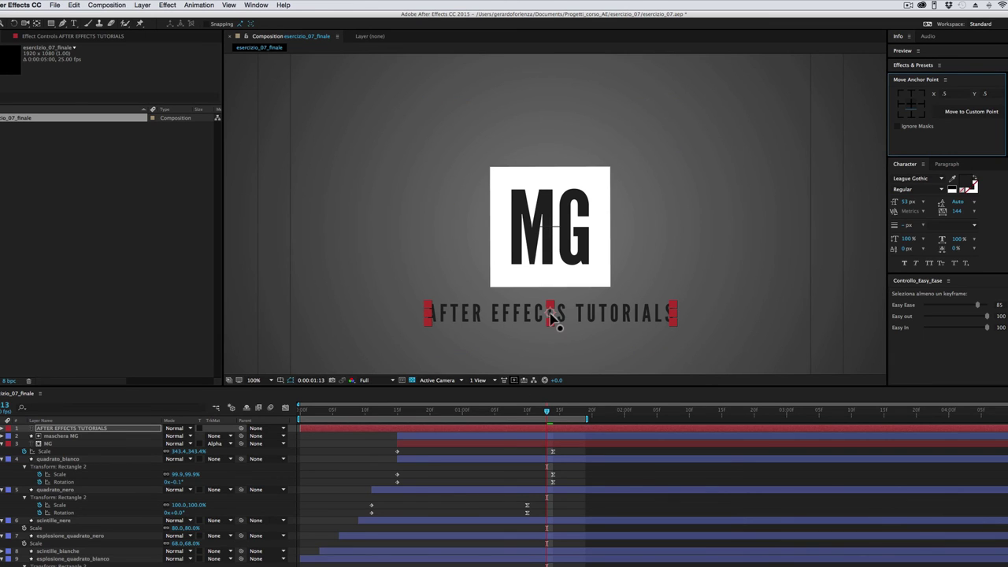
drag(550, 313, 554, 318)
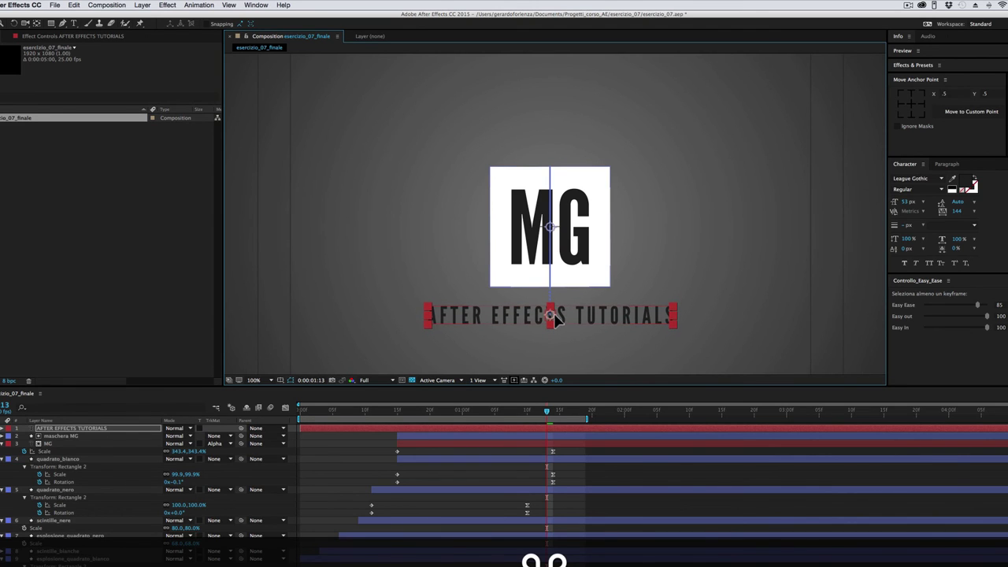
drag(554, 318, 553, 326)
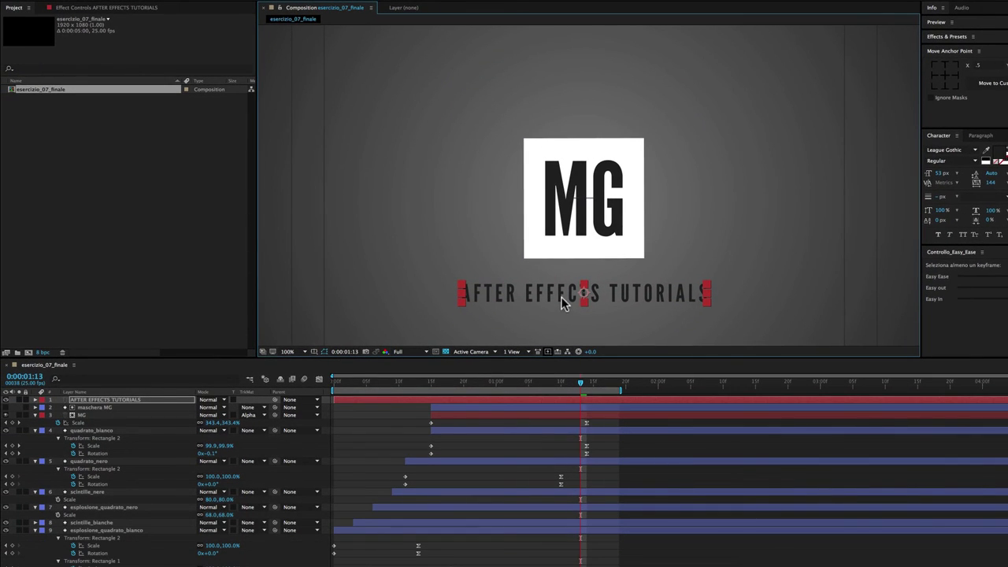
Keyframe the subtitle's Scale at 100% at 2:14 and 0% at 1:14
click(582, 400)
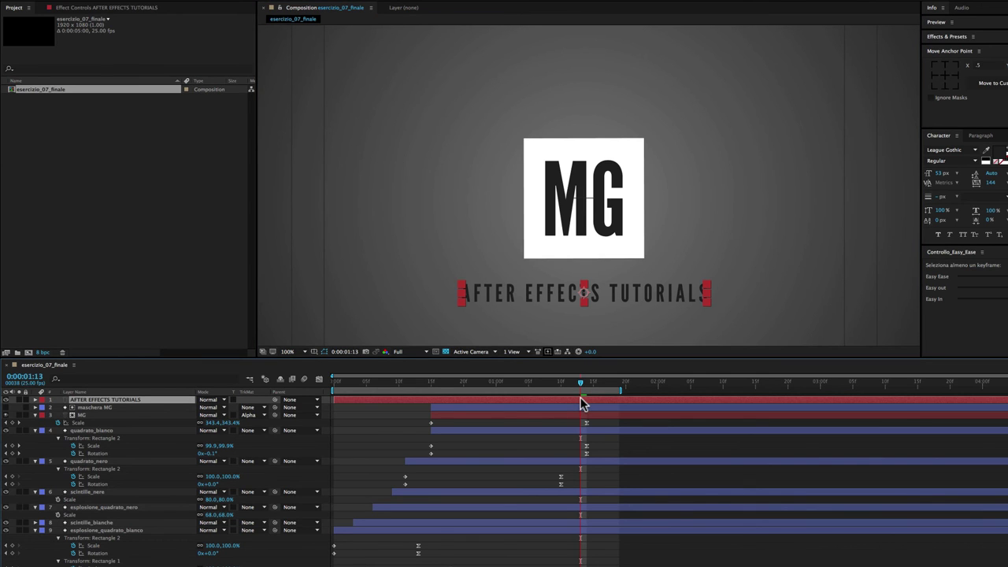
key(s)
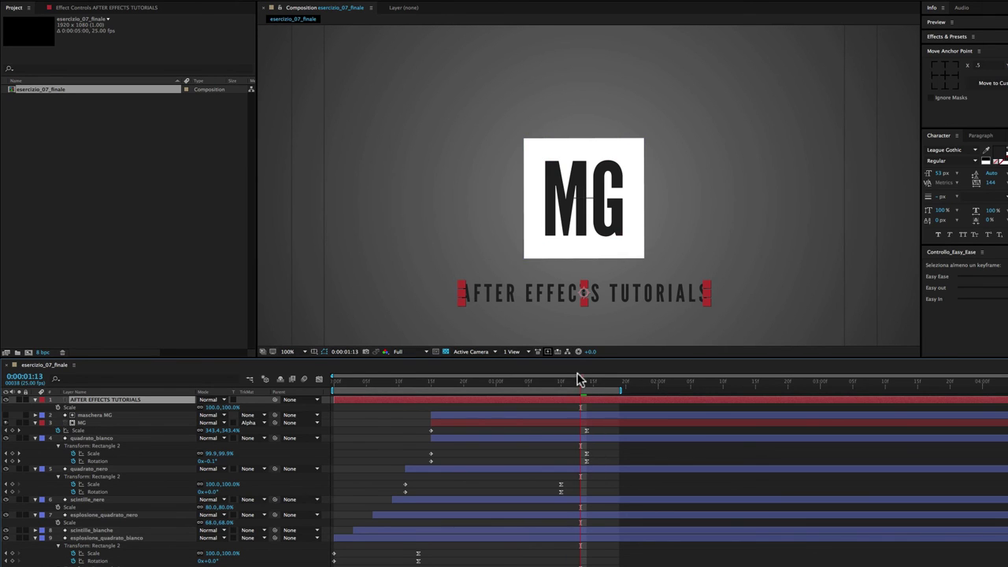
drag(580, 386, 587, 387)
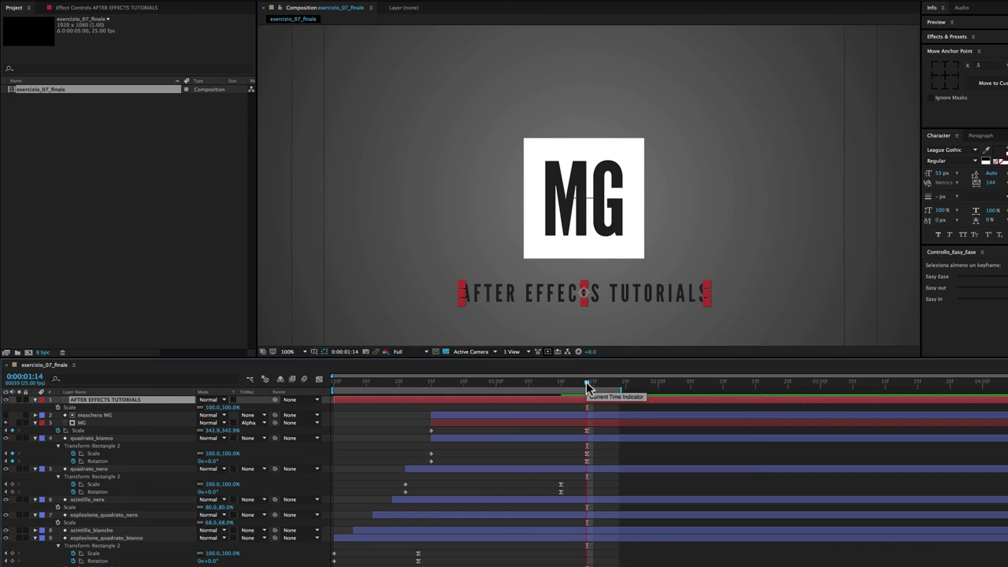
drag(587, 386, 749, 392)
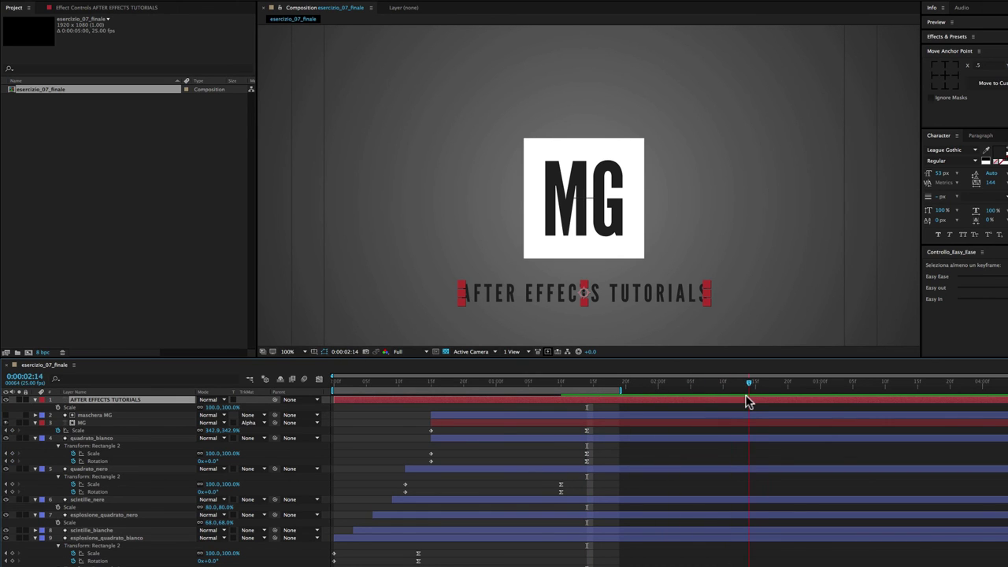
click(57, 408)
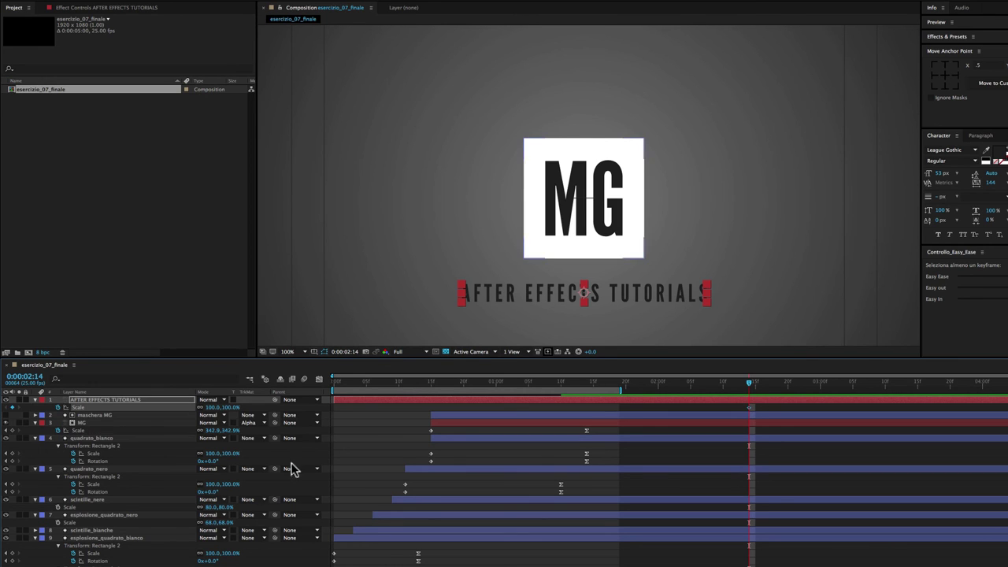
drag(749, 386, 586, 386)
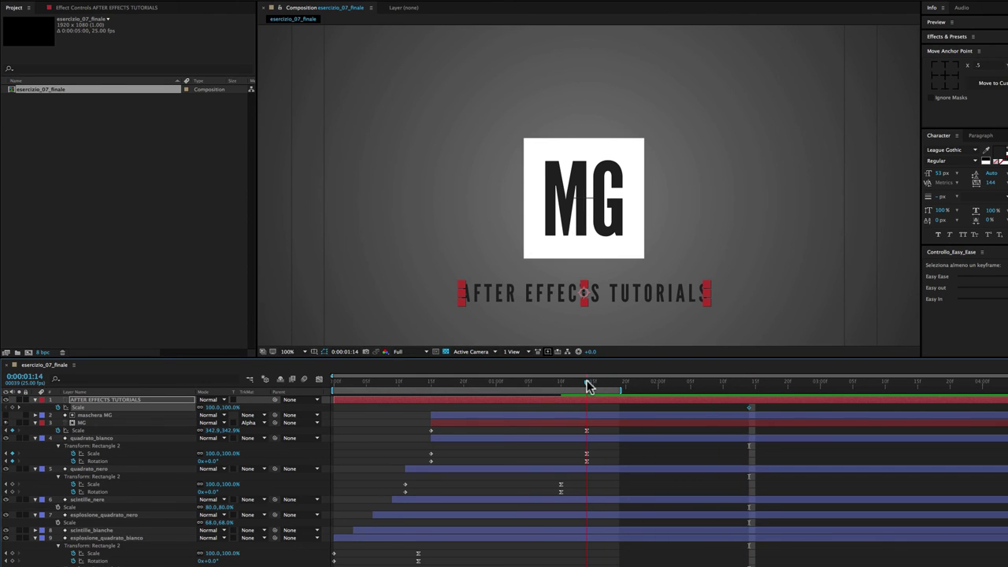
click(231, 408)
text(0)
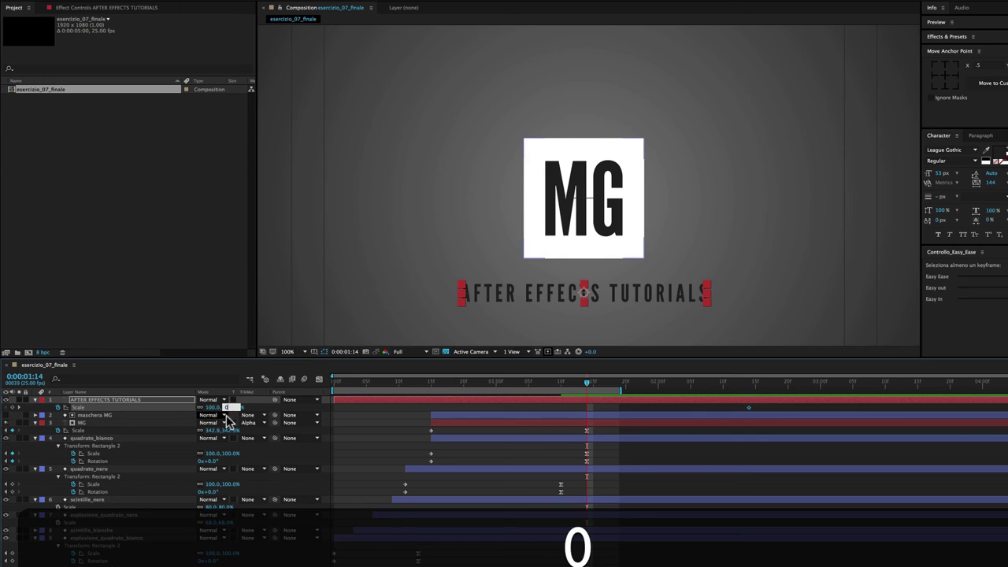
click(370, 415)
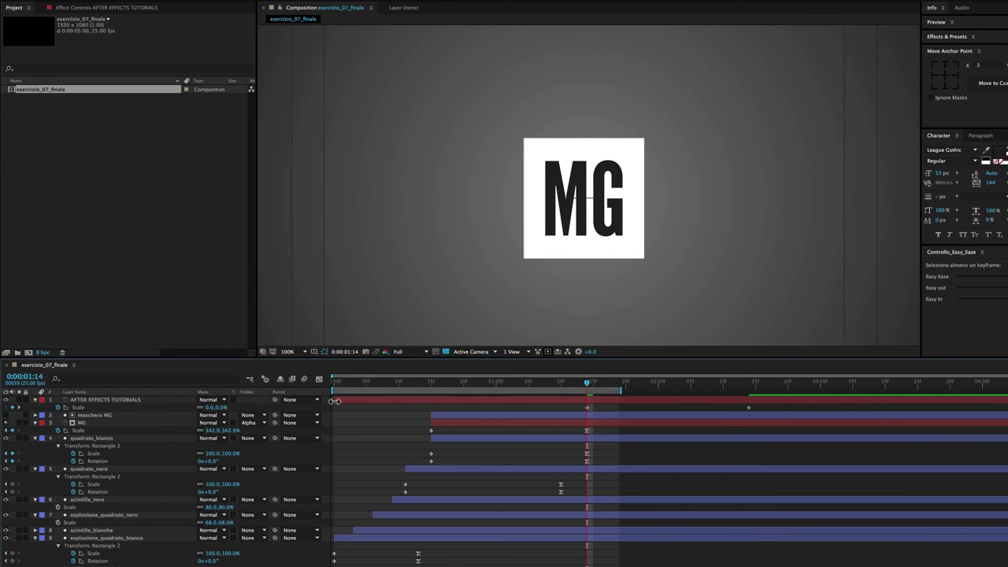
Trim the subtitle layer's in-point to 1:14 and apply Easy Ease to its Scale keyframes
click(335, 401)
drag(336, 401, 581, 406)
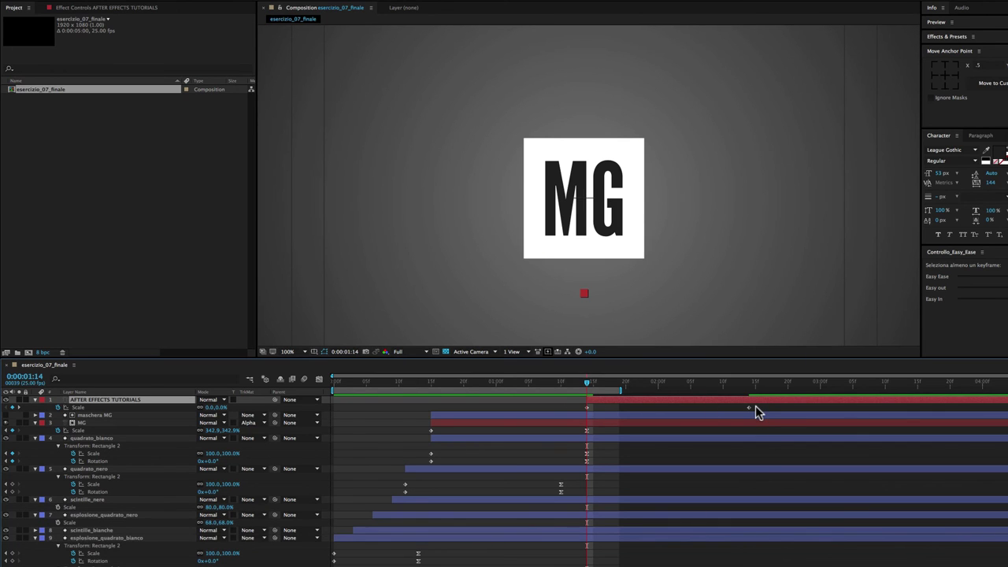
mouse_move(755, 407)
mouse_down()
mouse_move(739, 414)
mouse_move(751, 407)
mouse_up()
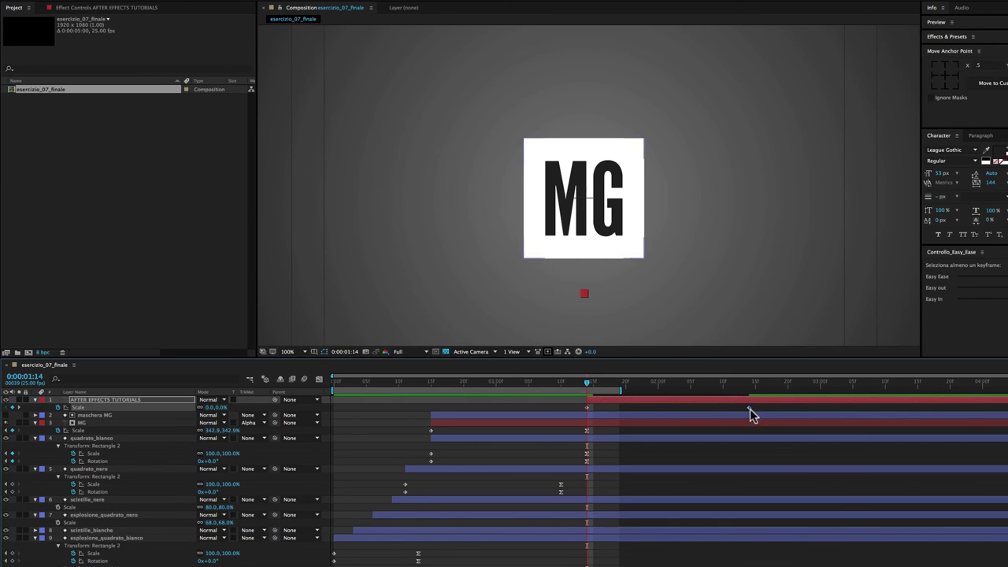
click(959, 275)
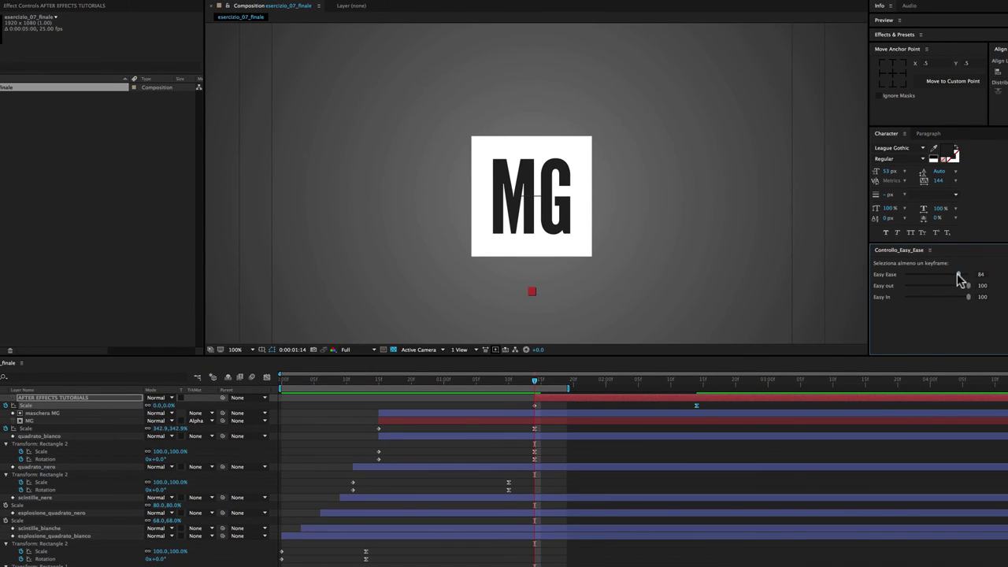
Extend the work area past the subtitle animation and preview it
drag(570, 388, 767, 388)
key(space)
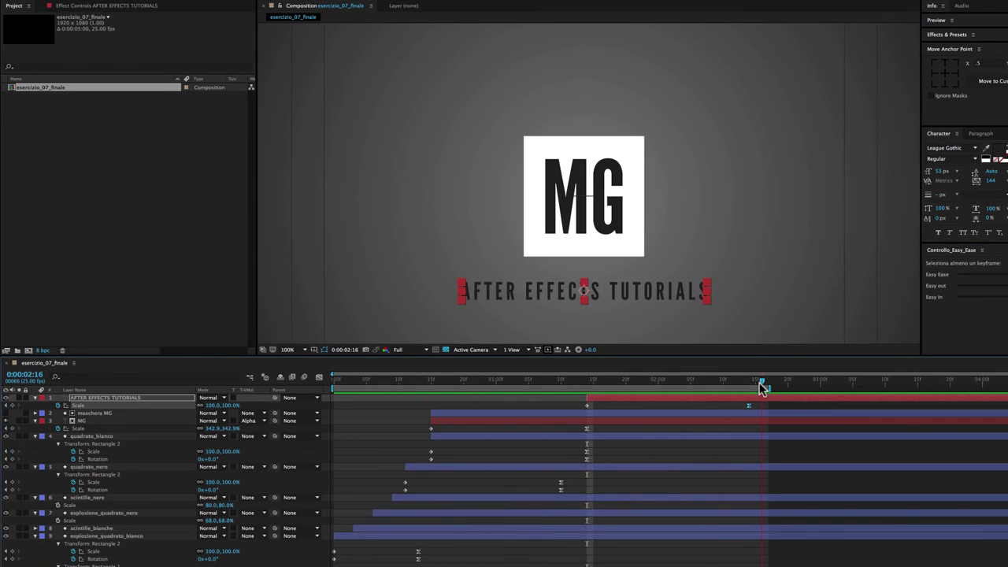
drag(599, 253, 597, 194)
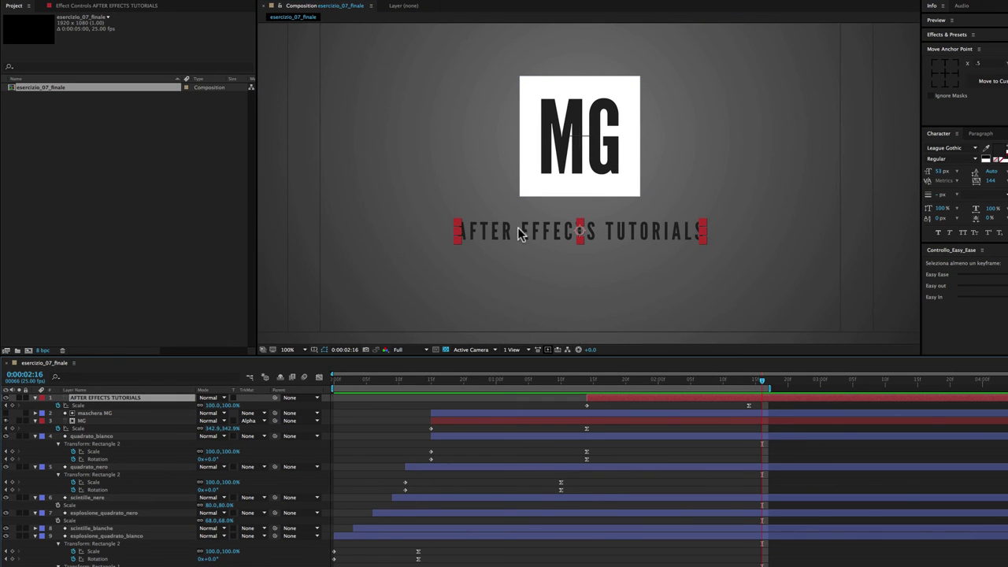
click(672, 247)
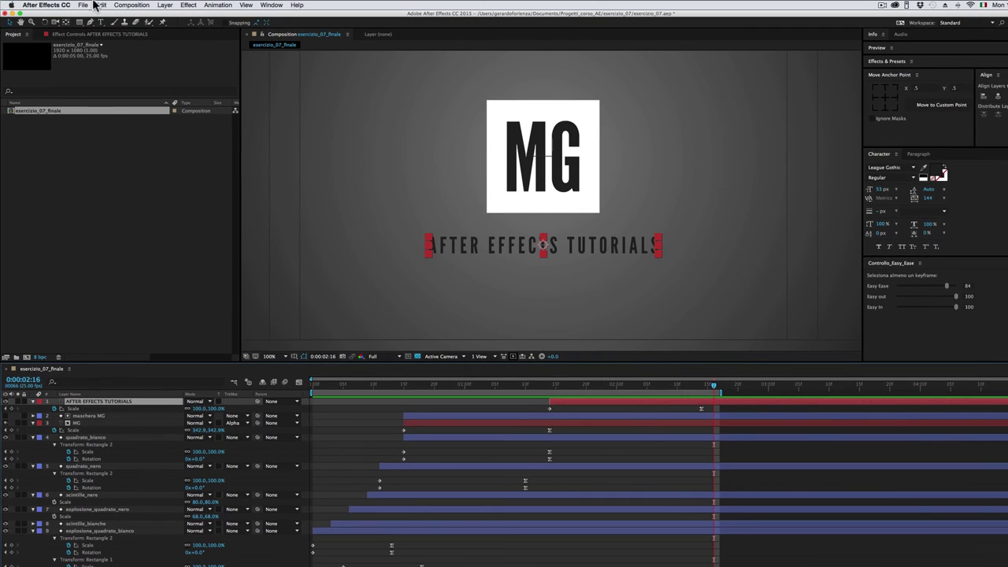
Duplicate the AFTER EFFECTS TUTORIALS layer, make the copy white, and start it slightly later
click(99, 5)
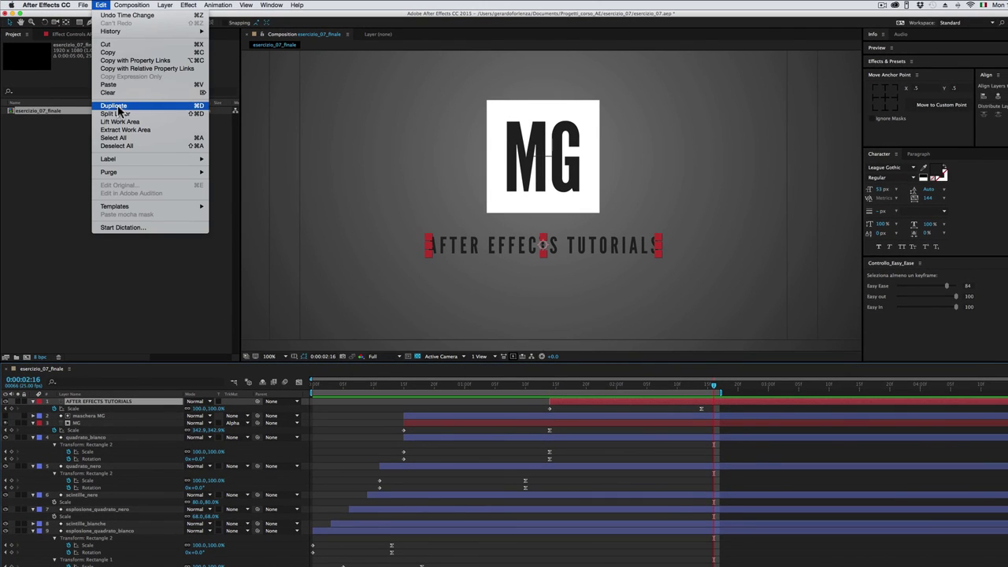
click(118, 104)
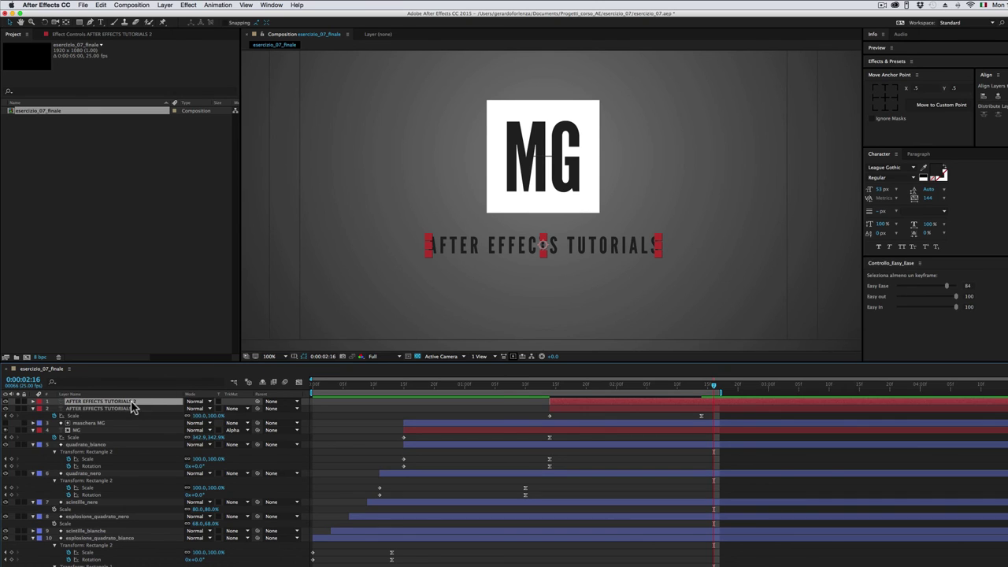
click(928, 178)
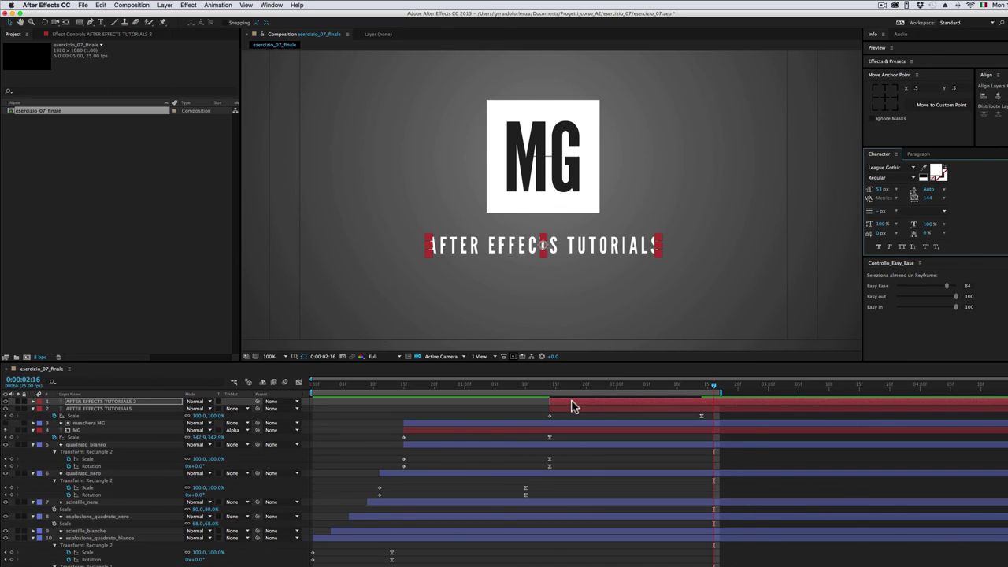
drag(572, 401, 595, 404)
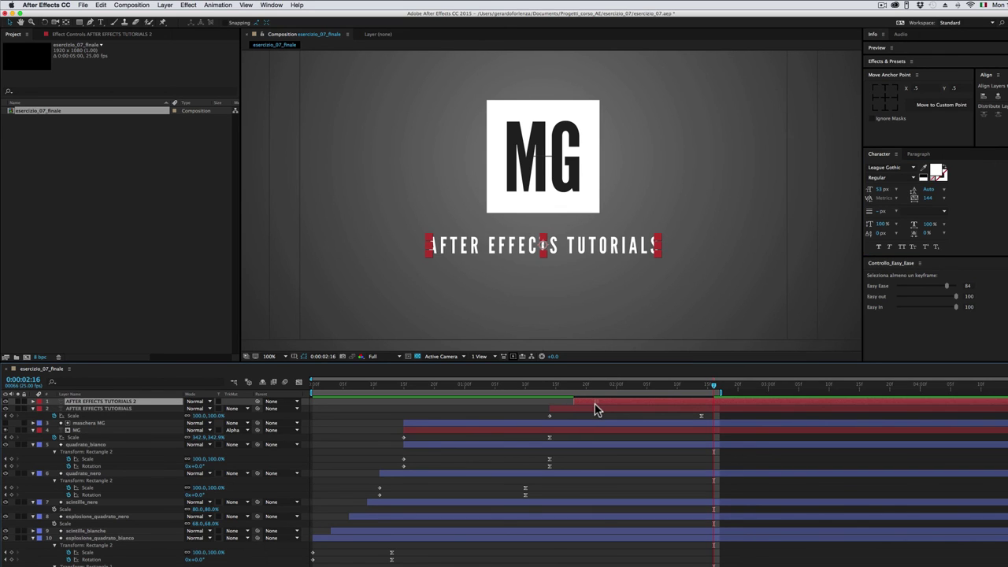
Extend the work area further, preview, and park the playhead at 0:00:02:14
drag(716, 393, 751, 393)
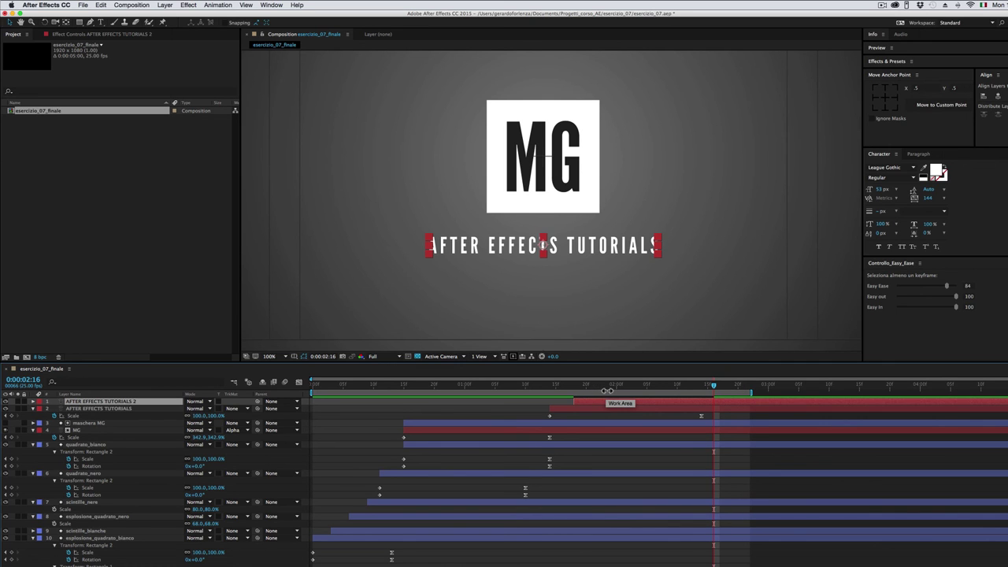
key(space)
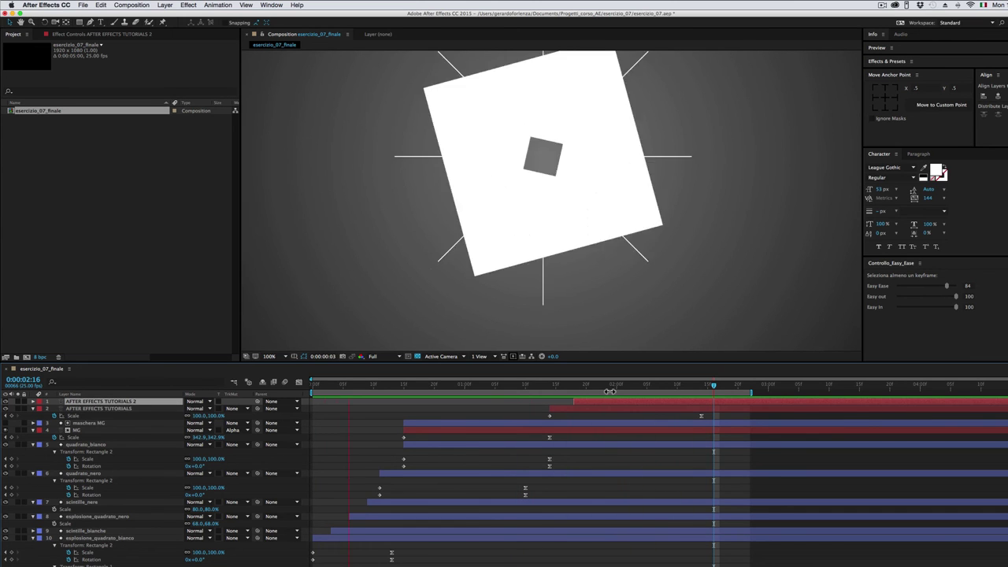
click(702, 385)
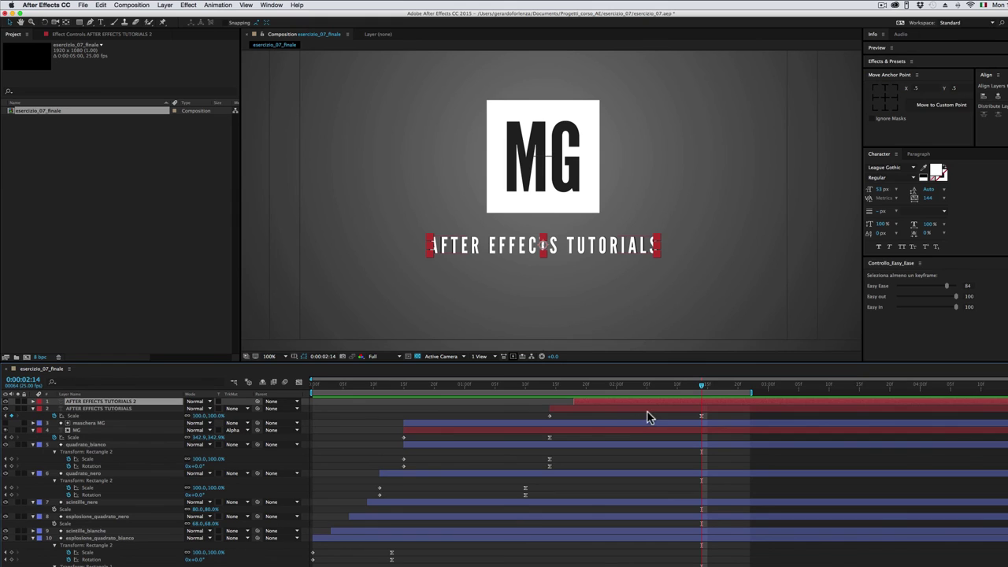
Show the composition grid and draw a horizontal Pen line beside the subtitle
click(294, 357)
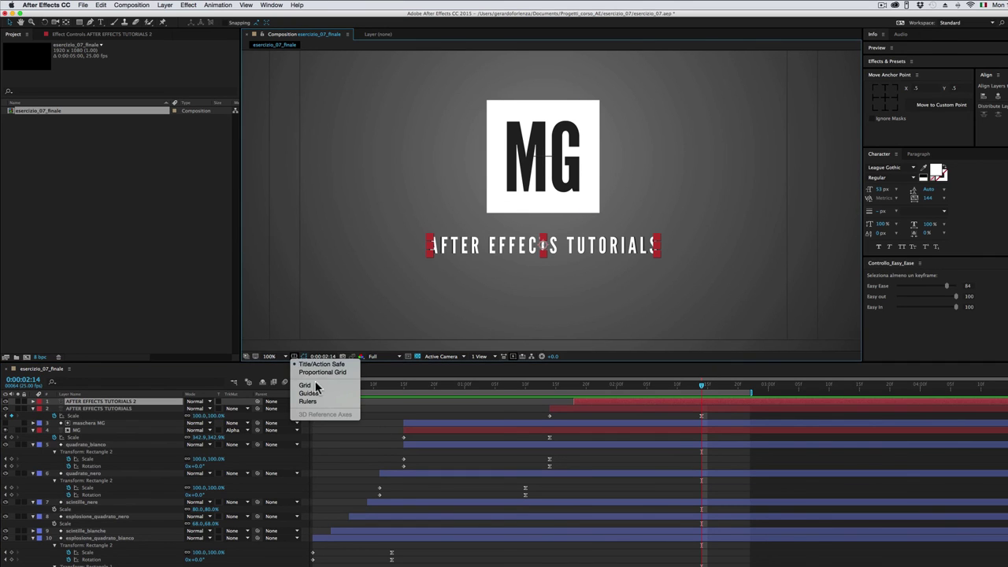
click(308, 385)
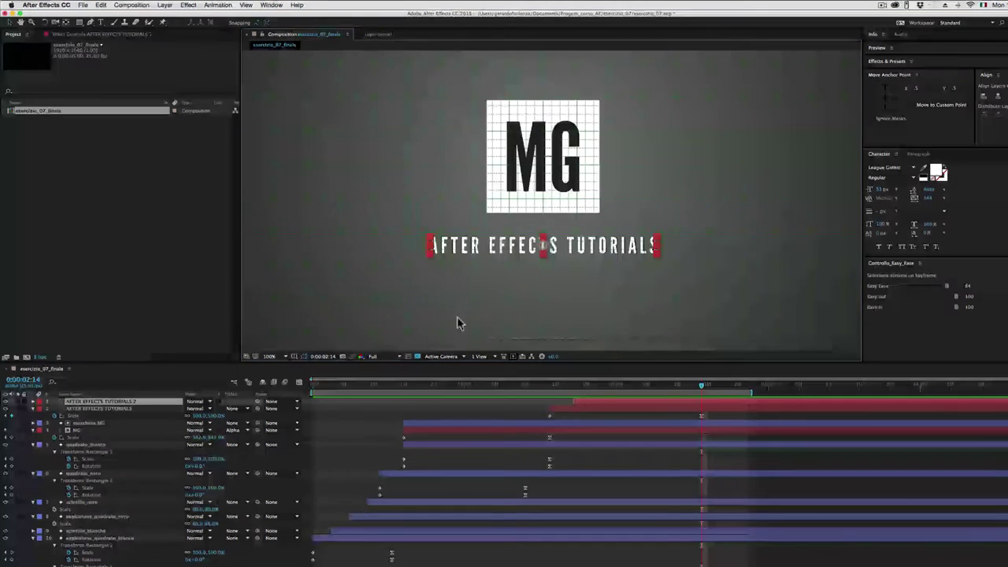
click(91, 22)
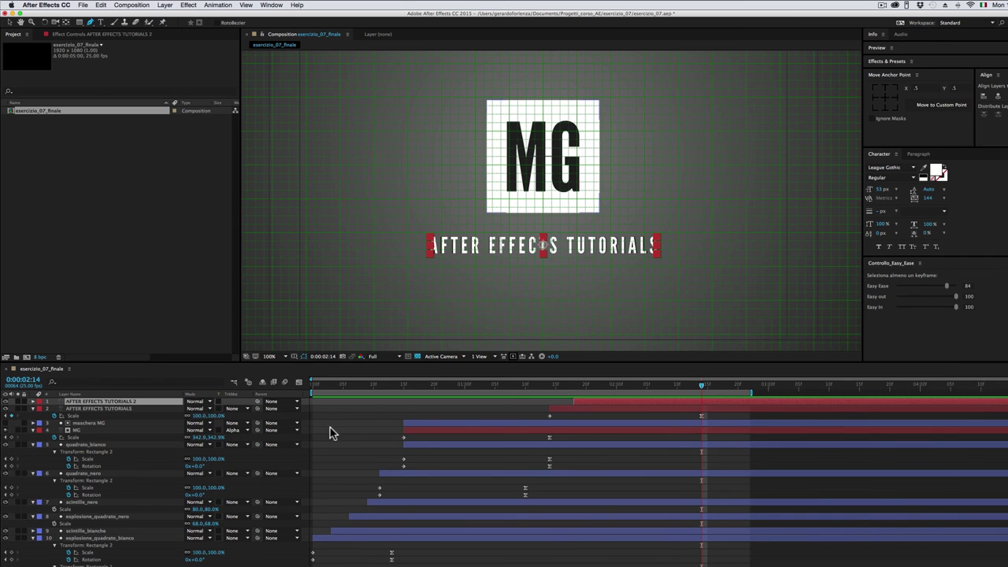
click(331, 433)
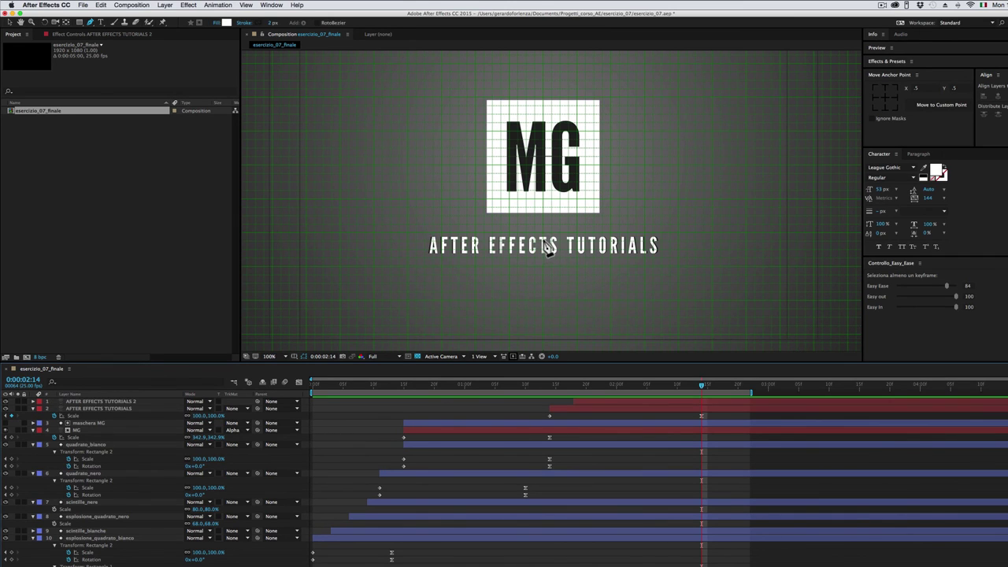
click(543, 242)
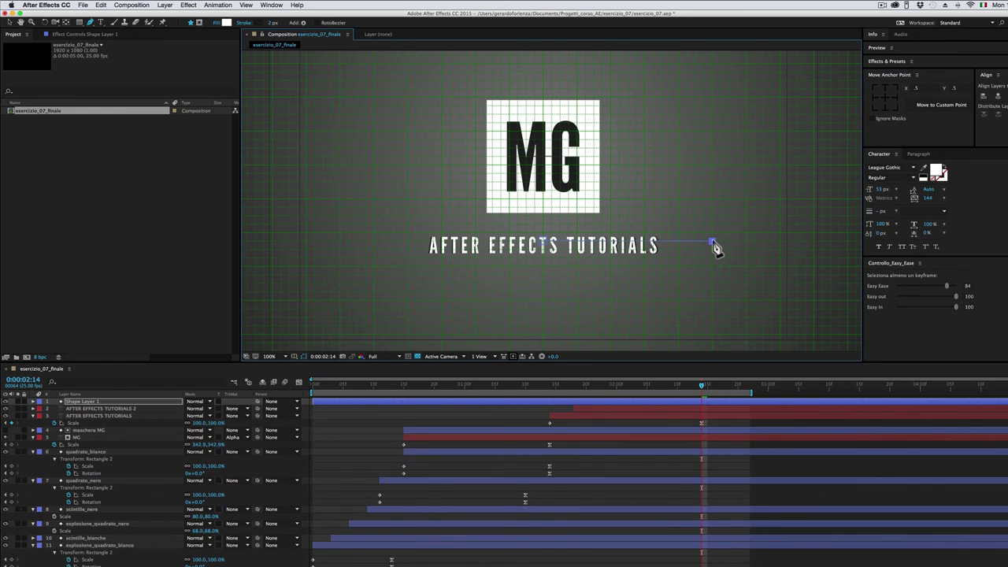
scroll(627, 261, up, 1)
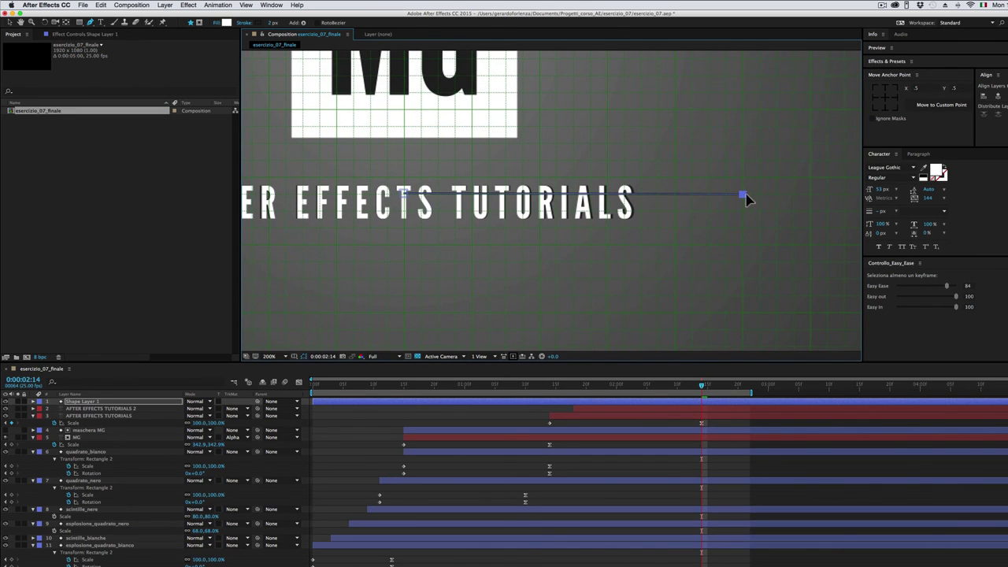
Set the new line's stroke colour to white FFFFFF
click(258, 24)
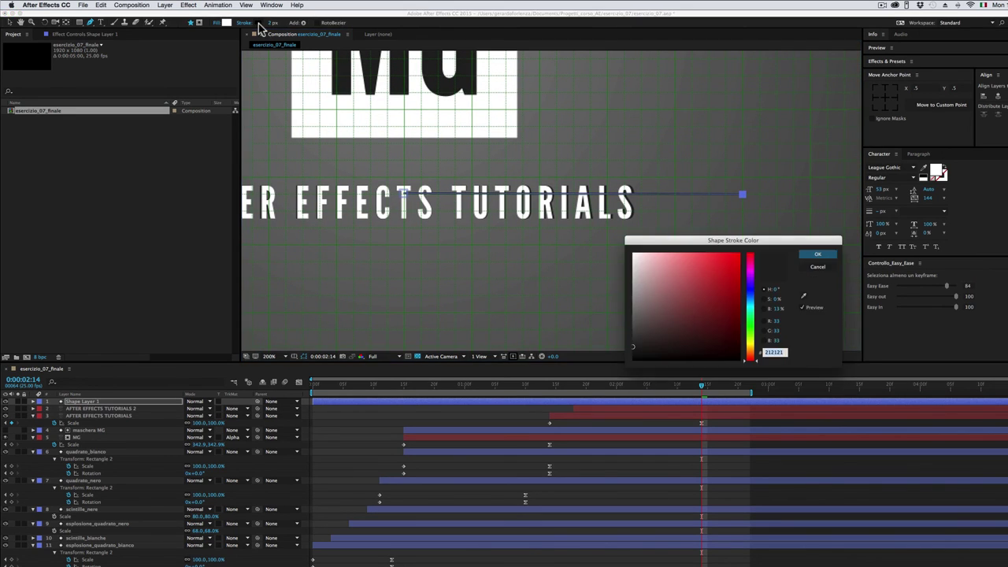
click(634, 256)
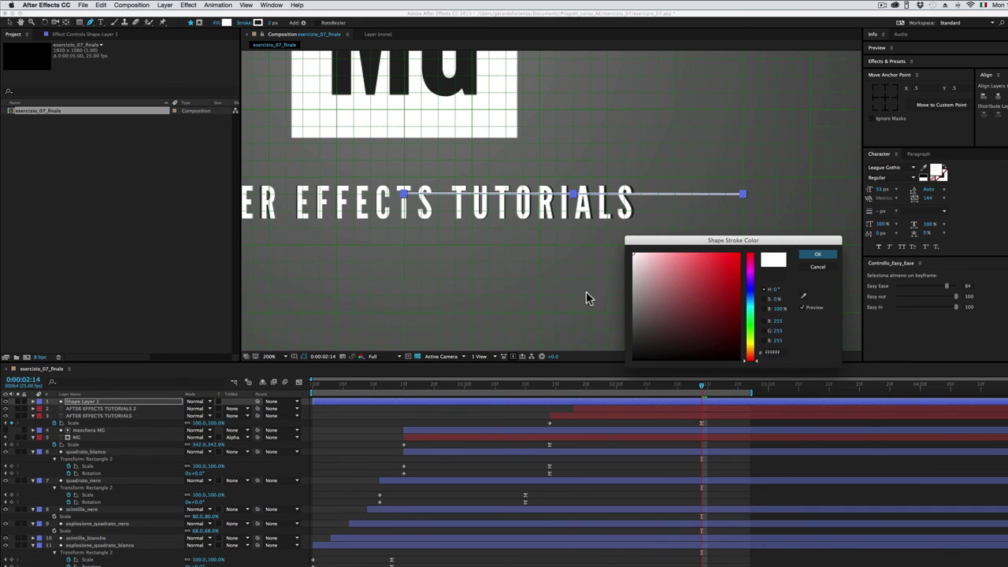
click(816, 255)
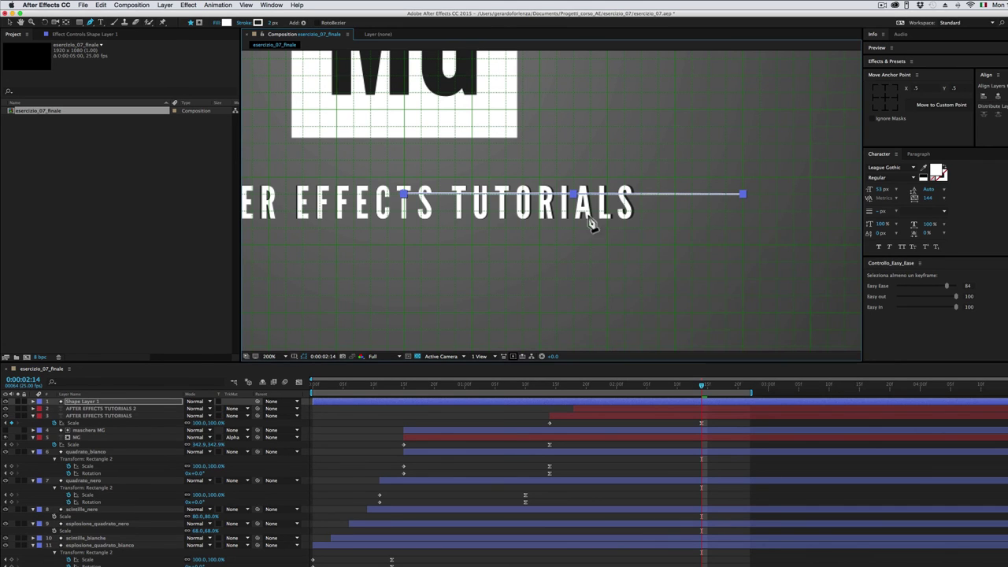
Duplicate Shape 1 inside Shape Layer 1's Contents to create Shape 2
click(33, 402)
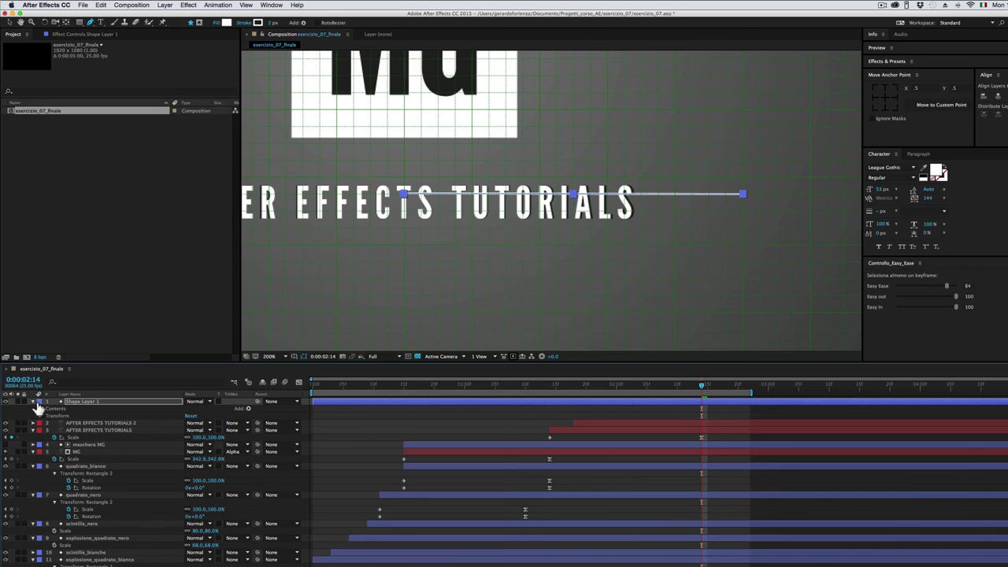
click(40, 408)
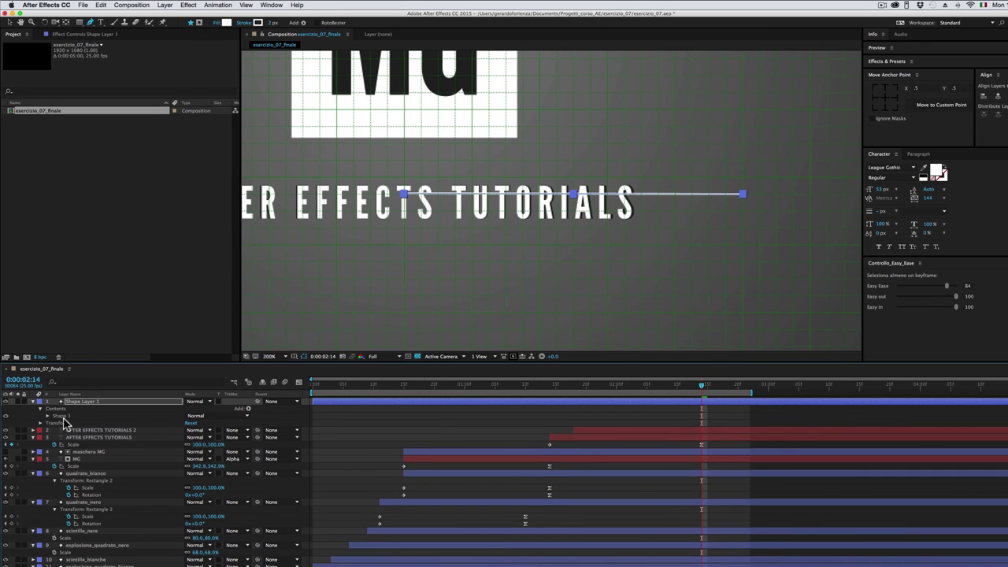
click(68, 417)
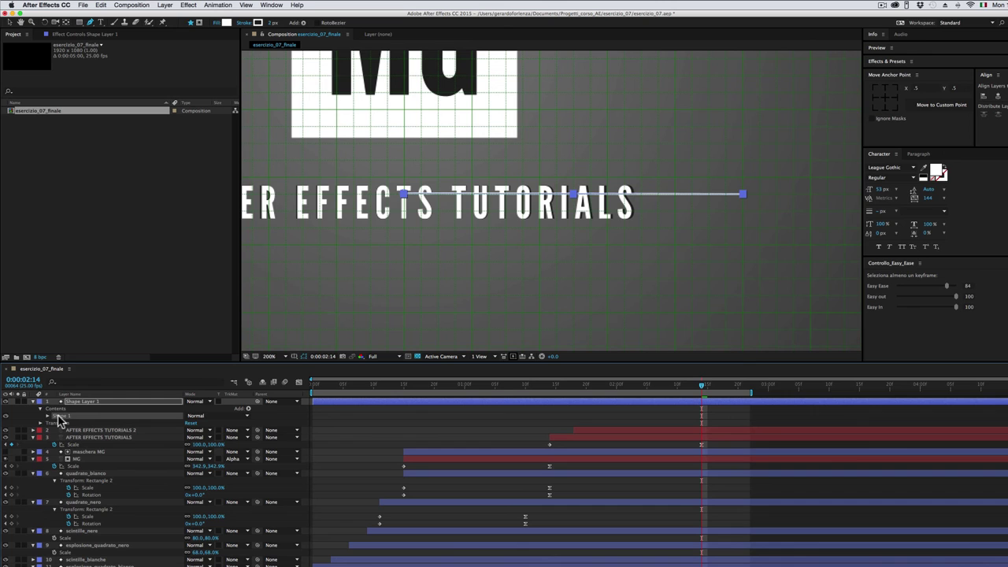
click(101, 6)
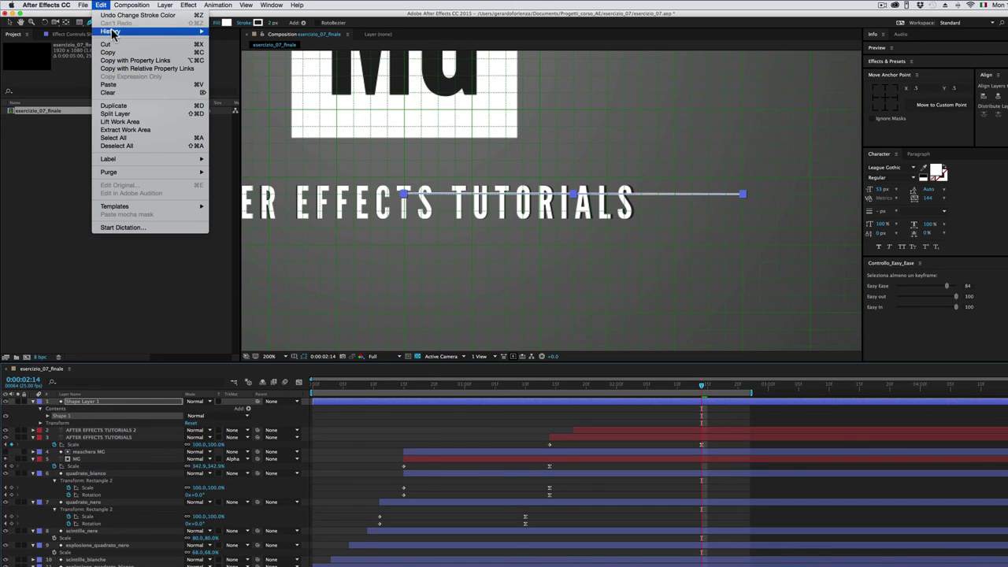
click(110, 106)
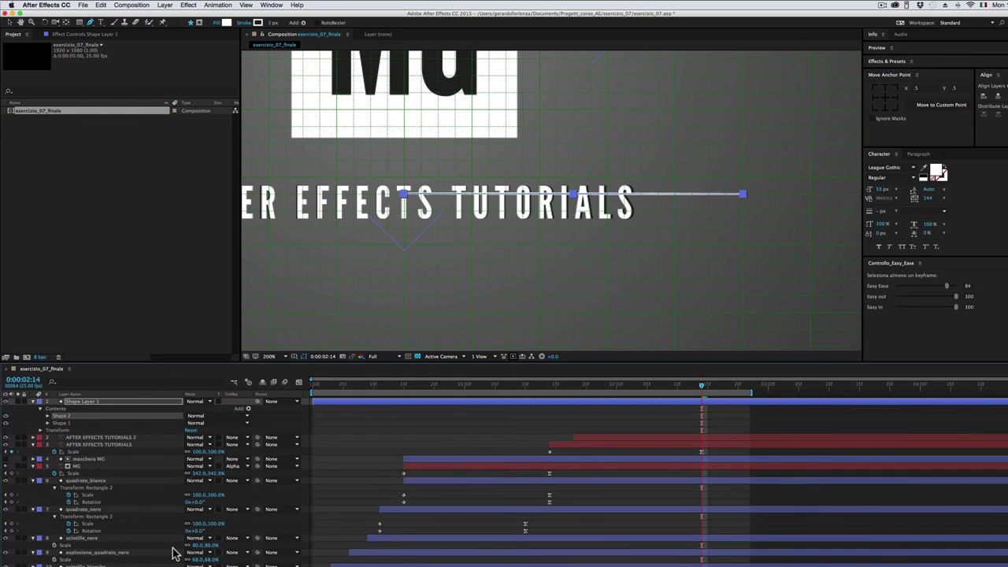
Move one line slightly lower and stretch it longer to the right
click(67, 423)
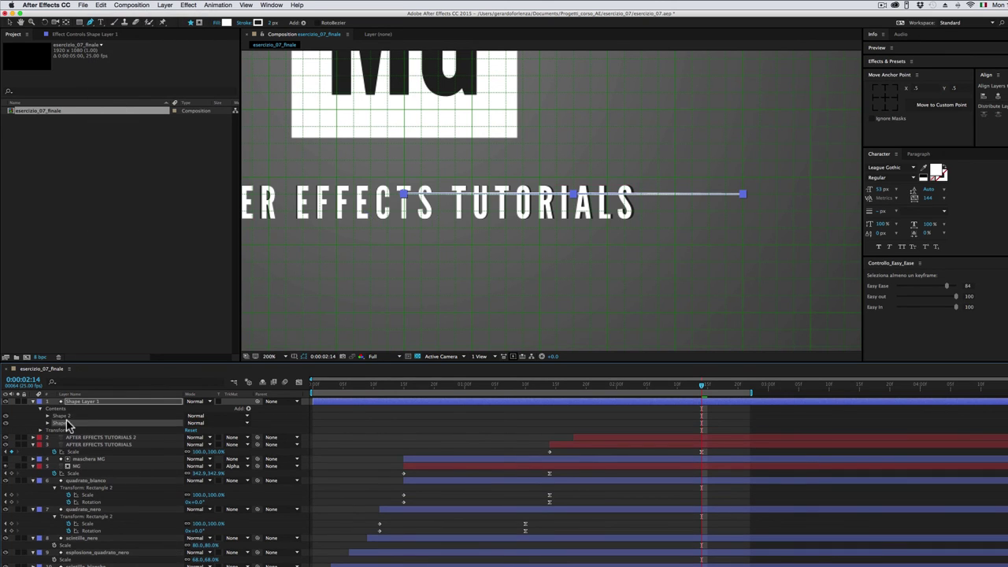
click(10, 22)
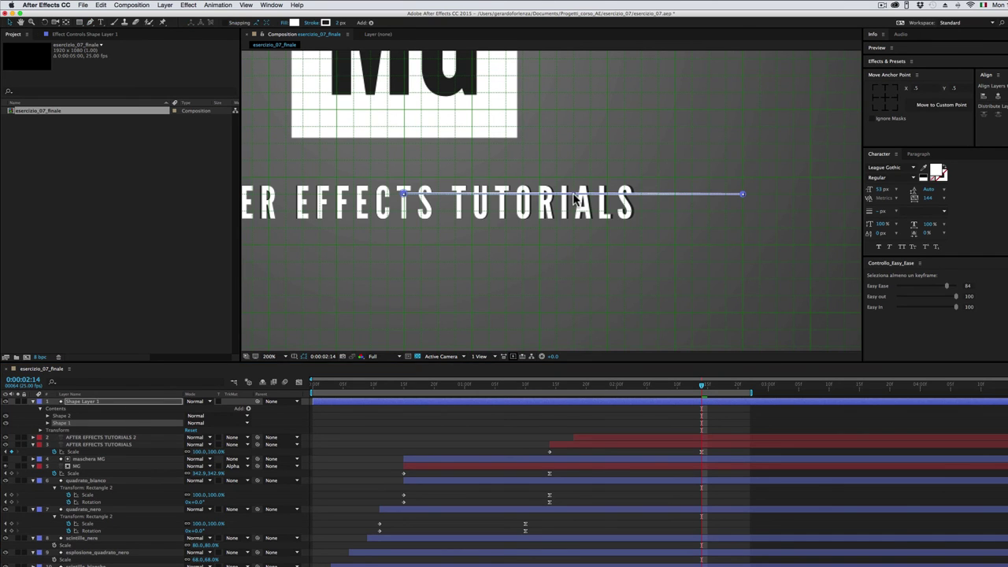
drag(574, 200, 578, 209)
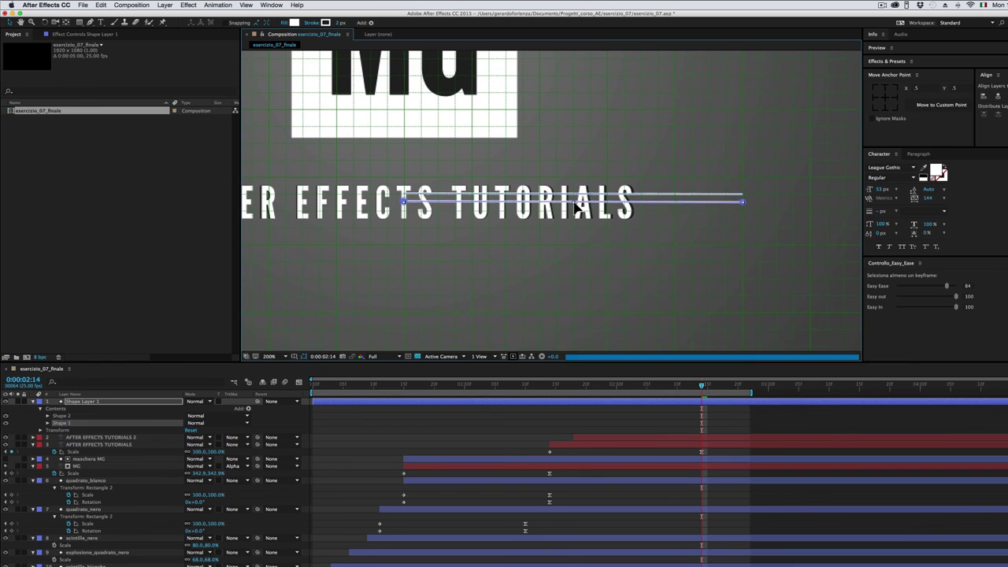
drag(577, 208, 602, 206)
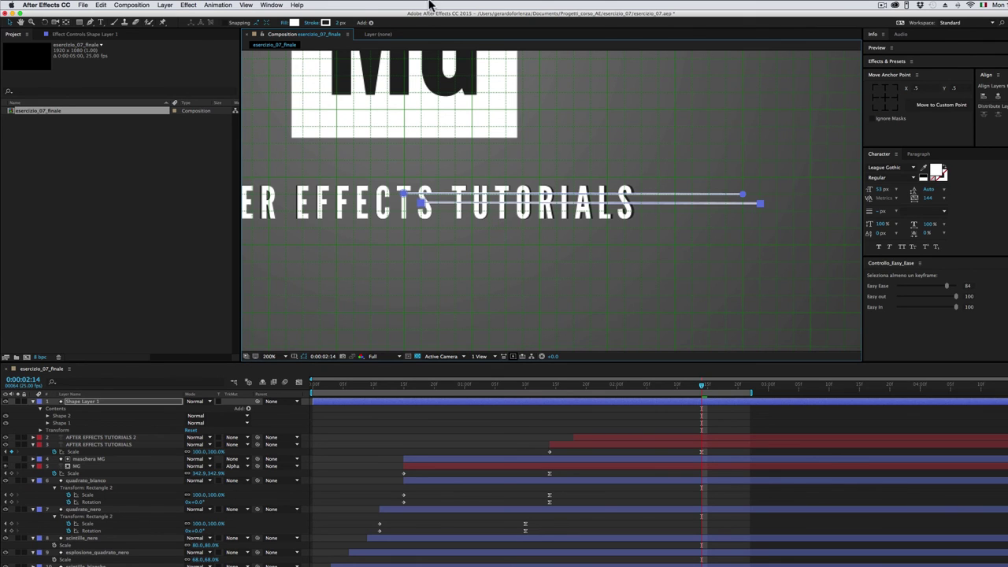
Set the lower line's stroke colour to dark grey 212121
click(326, 22)
click(804, 295)
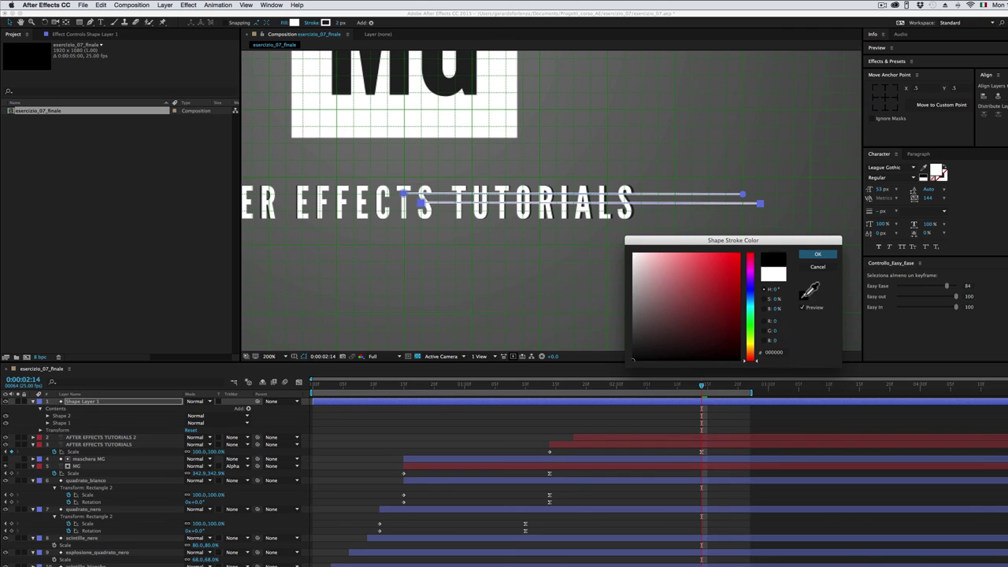
click(469, 73)
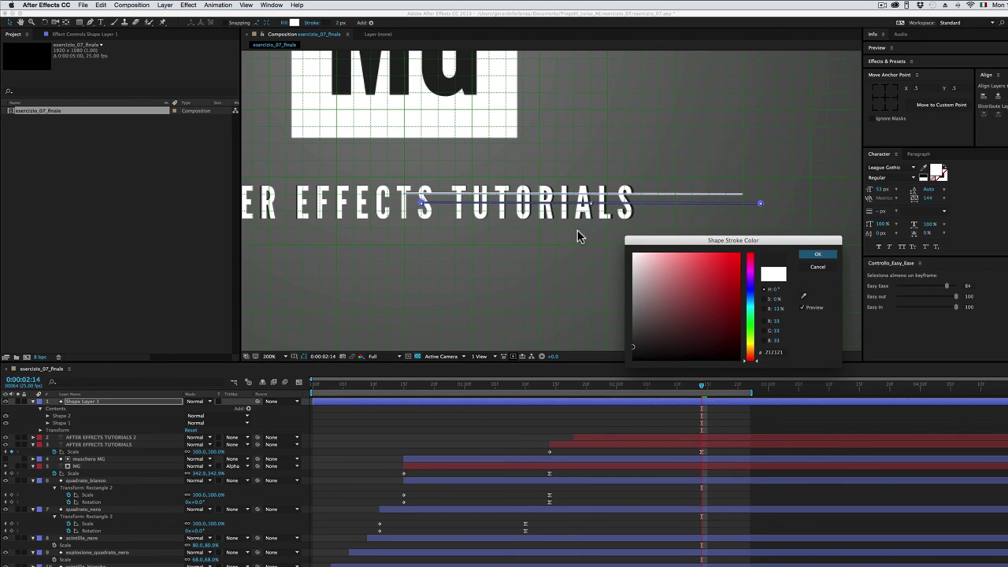
click(817, 255)
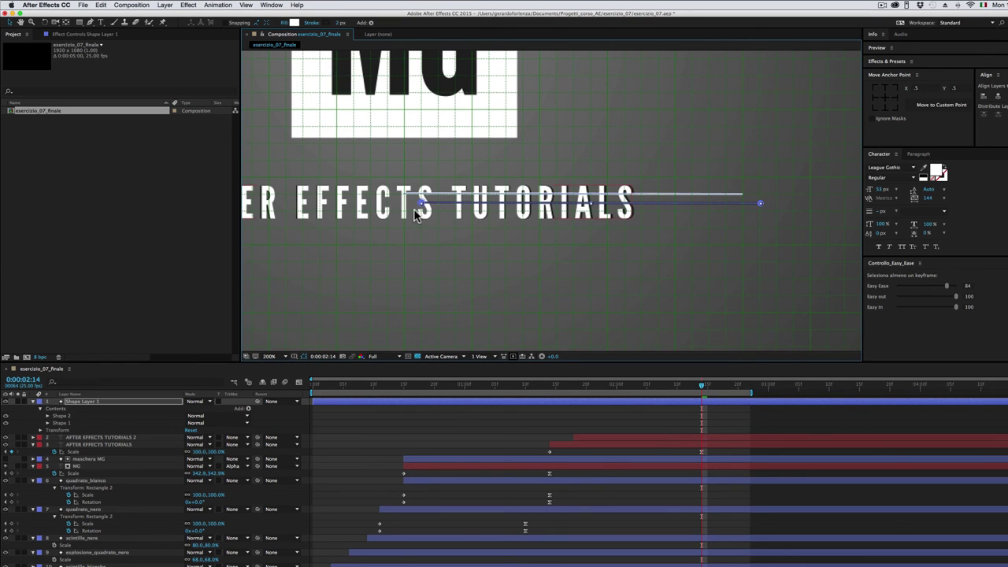
click(63, 416)
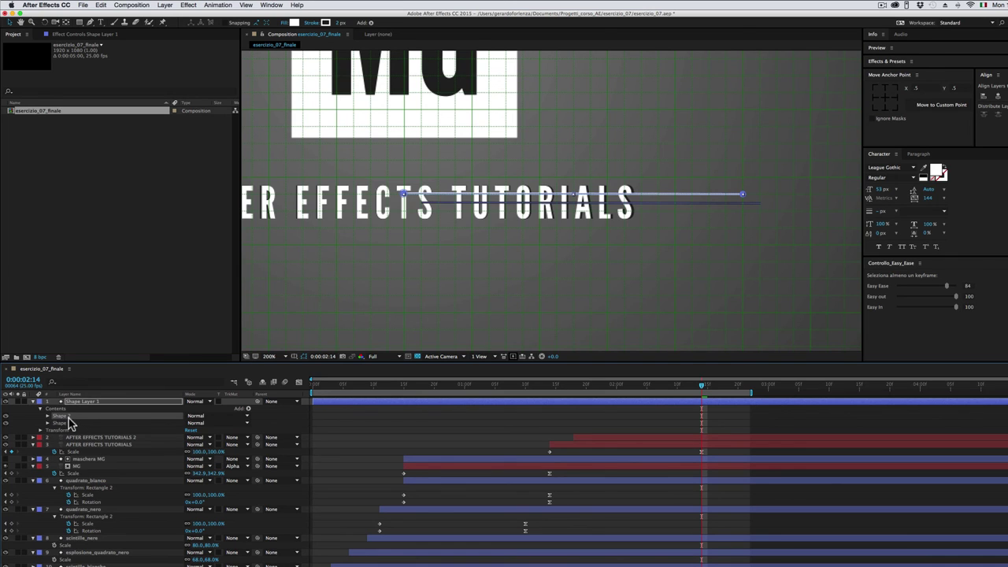
Duplicate the upper line as Shape 3 and move it further down
click(103, 4)
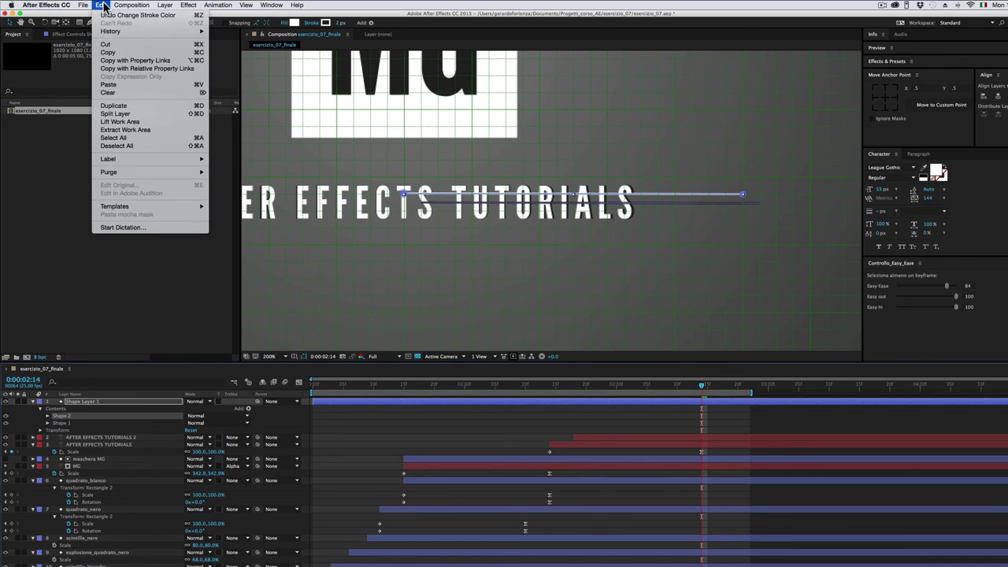
click(114, 106)
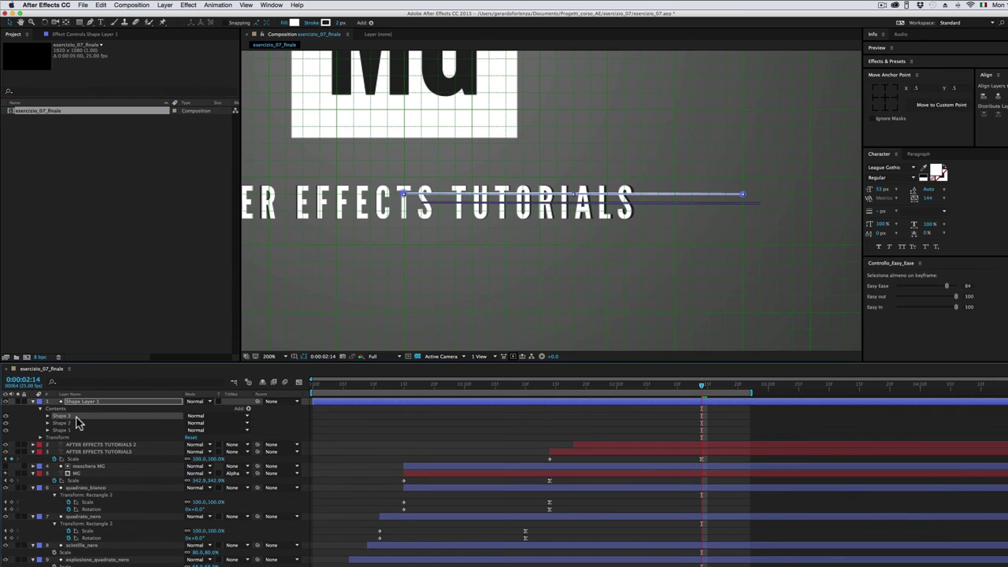
drag(577, 199, 576, 217)
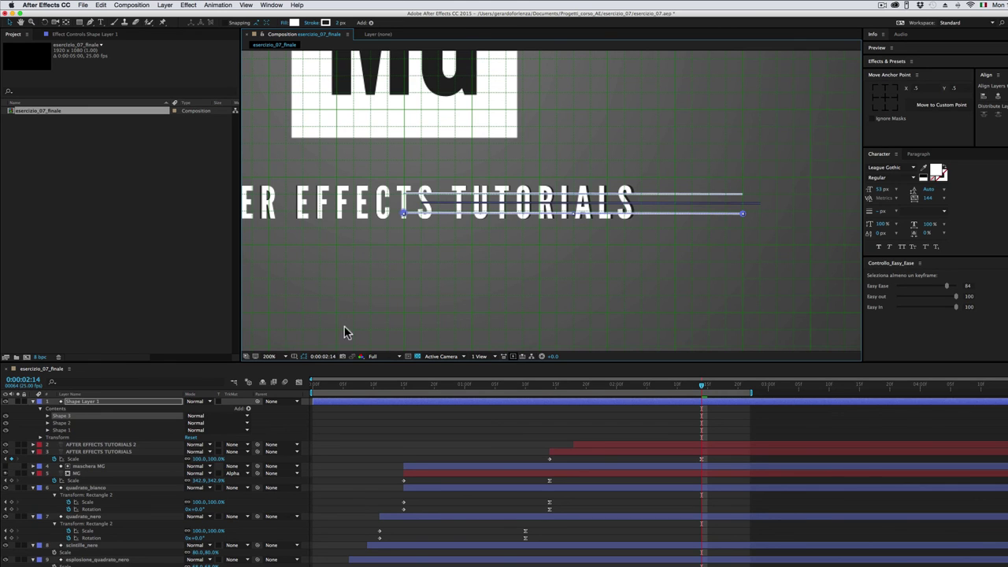
Scrub from 2:03 to preview the subtitle, then select all three line shapes
click(635, 387)
drag(639, 399, 683, 394)
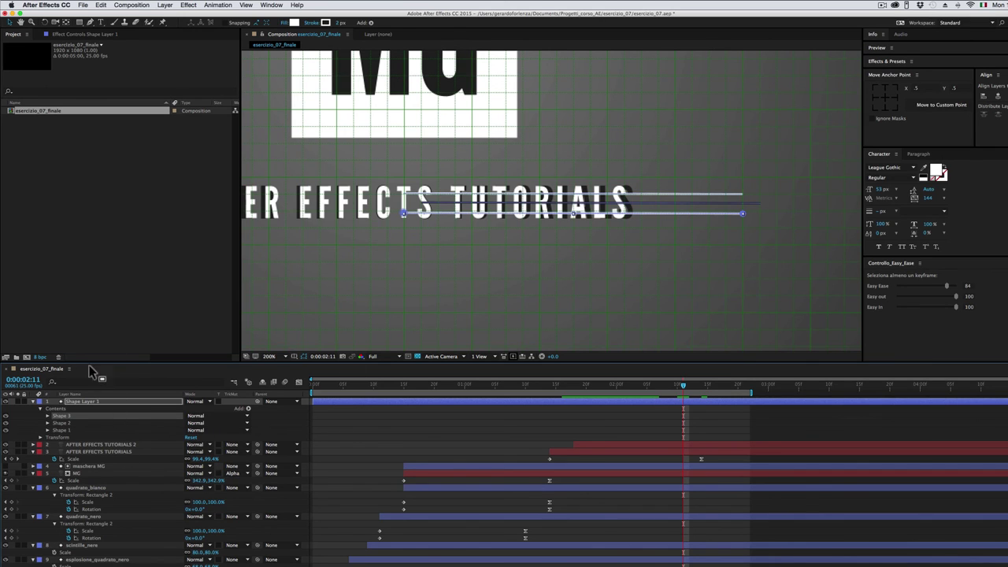
click(59, 410)
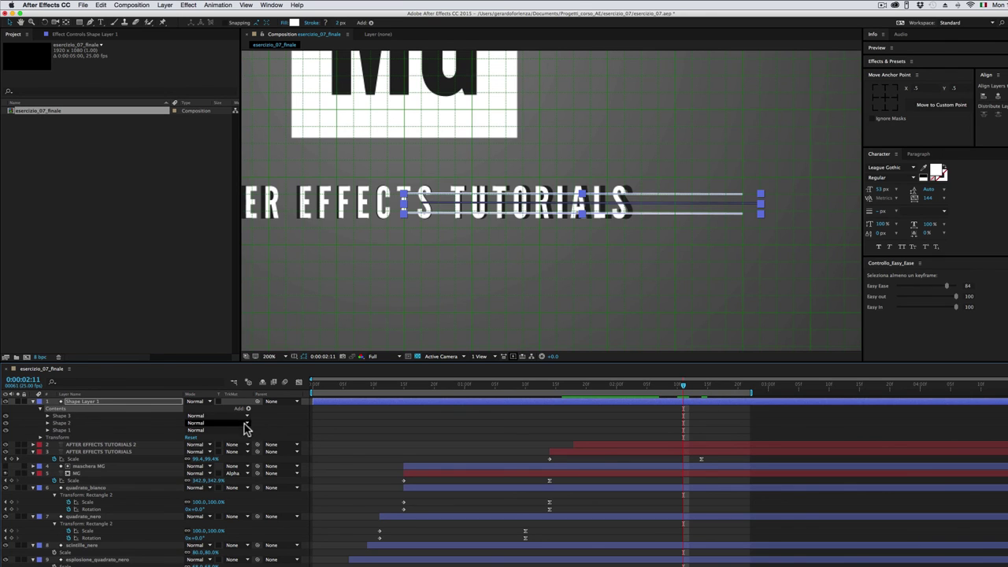
Add Trim Paths to the spark lines and set its End to 0% at 1:18
click(248, 411)
click(286, 545)
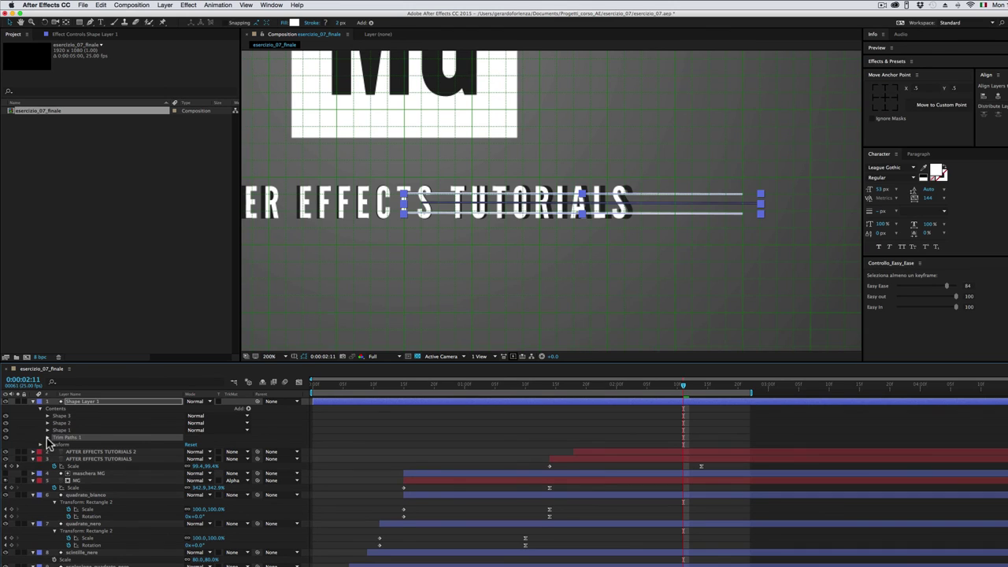
click(48, 438)
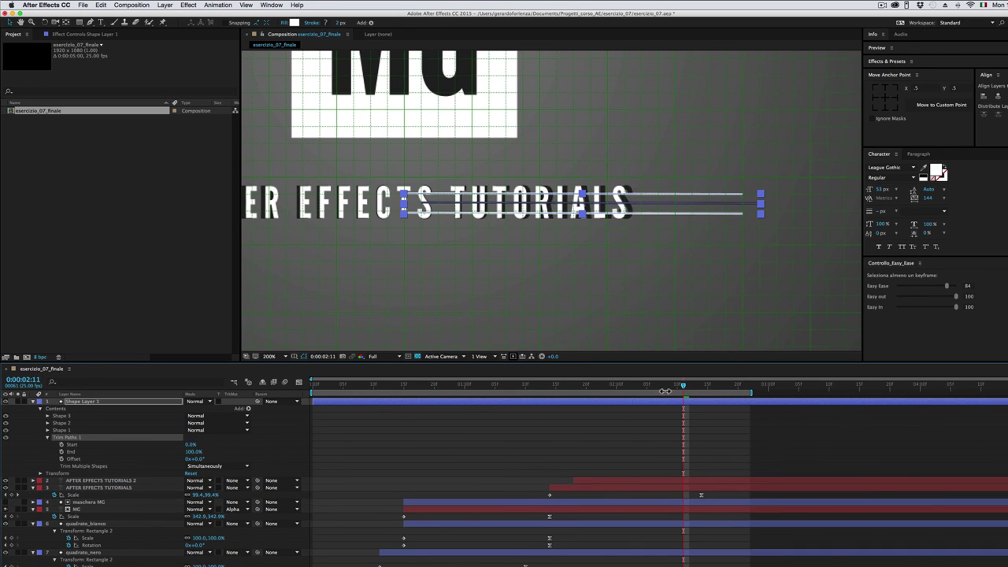
drag(683, 390, 574, 387)
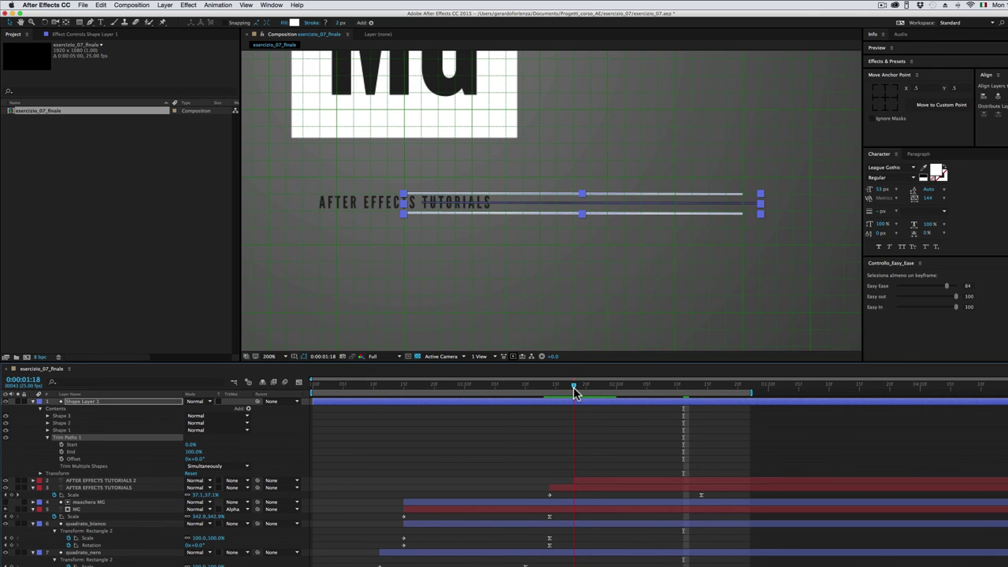
click(586, 480)
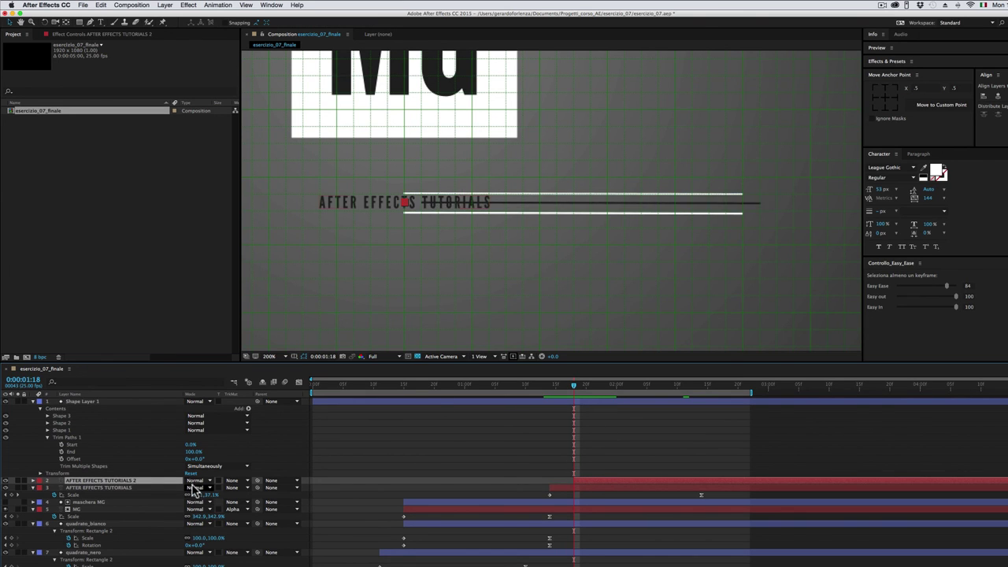
drag(192, 451, 144, 452)
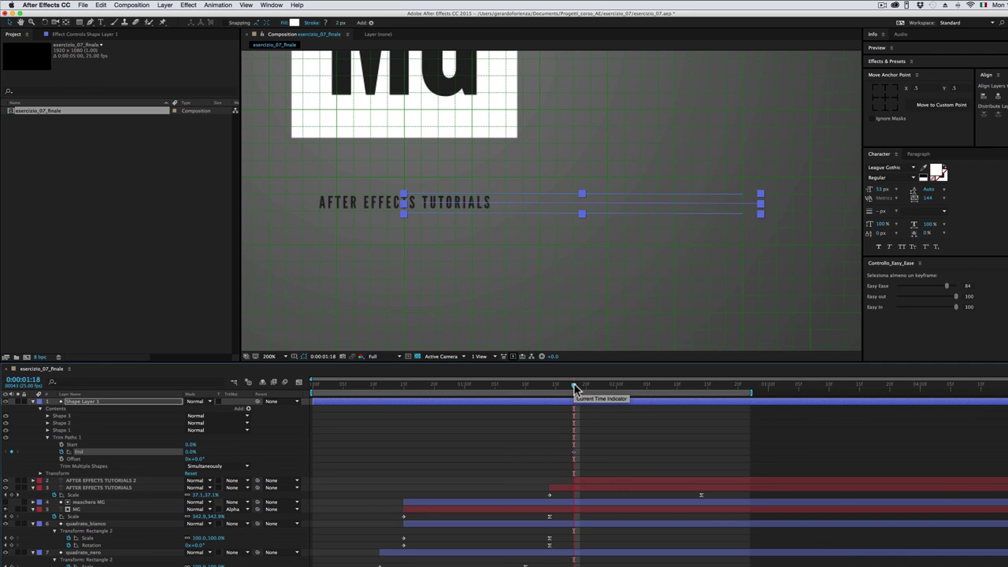
Keyframe Trim End at 100% at 2:09, then scrub back to 1:22 to check
key(super+Right)
key(super+Right)
key(super+Right)
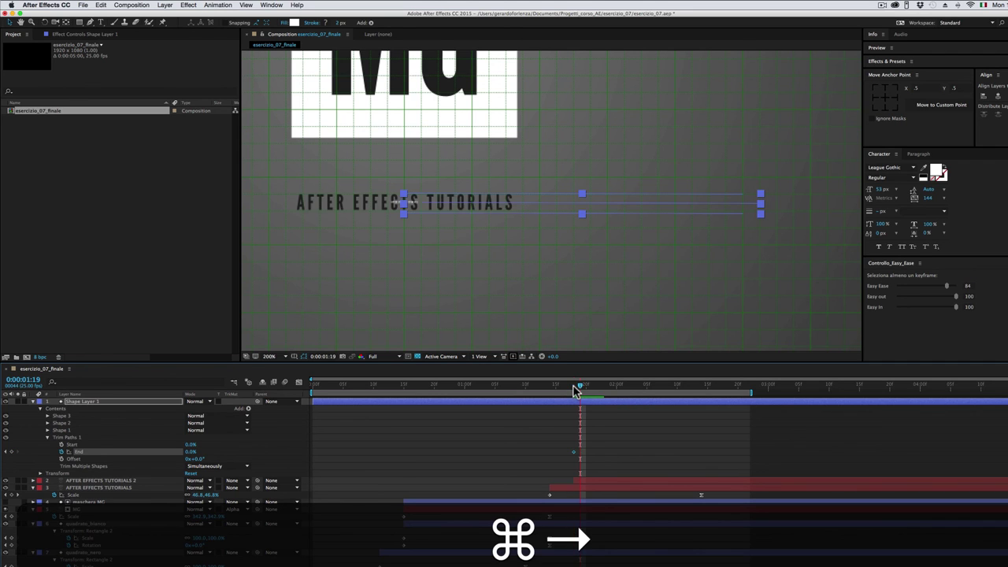
key(super+Right)
key(super+Right)
key(super+Right)
key(super+Right)
key(super+Right)
key(super+Right)
key(super+Right)
key(super+Right)
key(super+Right)
key(super+Right)
key(super+Right)
key(super+Right)
key(super+Right)
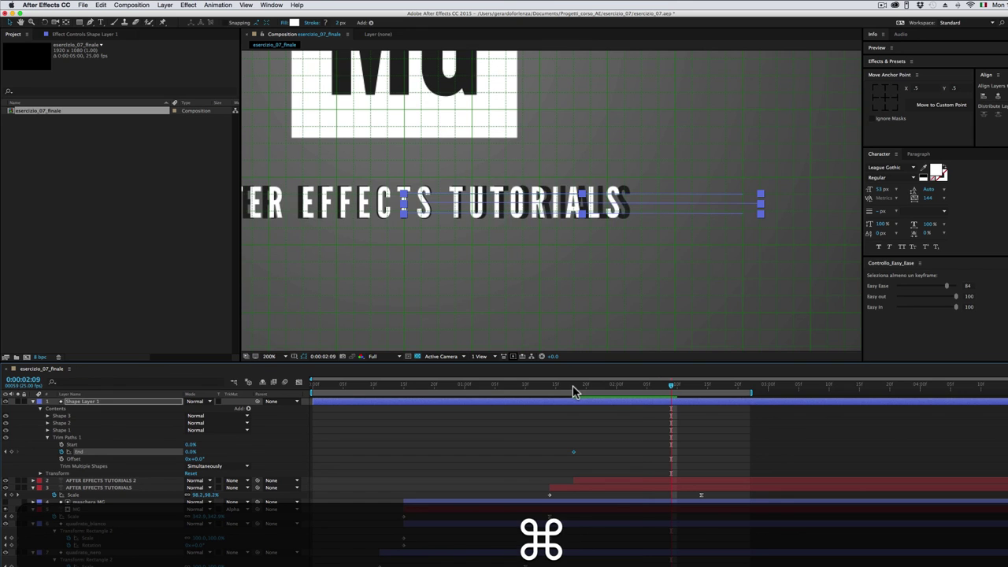
drag(191, 451, 246, 452)
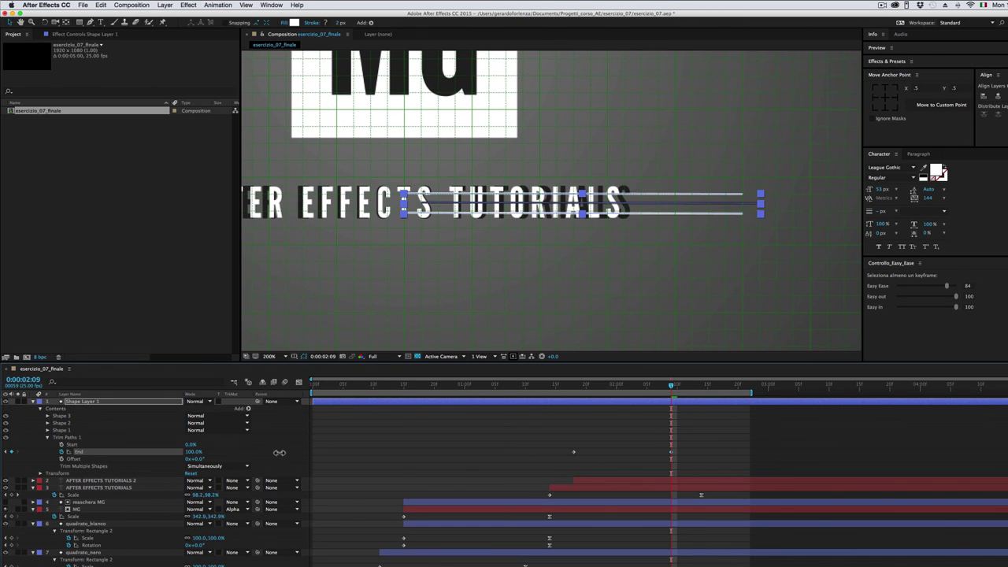
mouse_move(580, 386)
mouse_down()
mouse_move(686, 410)
mouse_move(605, 401)
mouse_move(623, 402)
mouse_up()
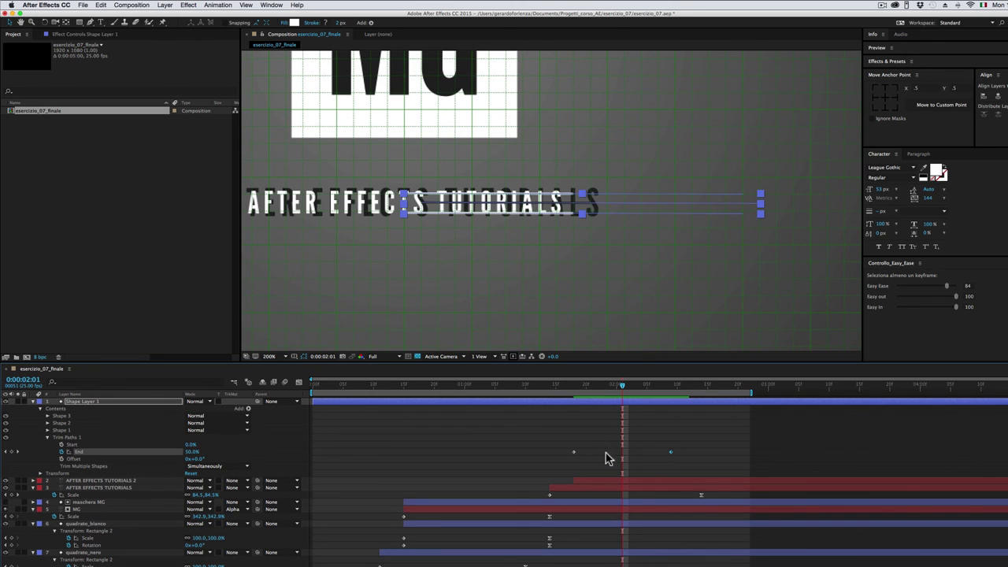
Keyframe Trim Start from 0% at 2:01 to 100% at 2:17
click(62, 445)
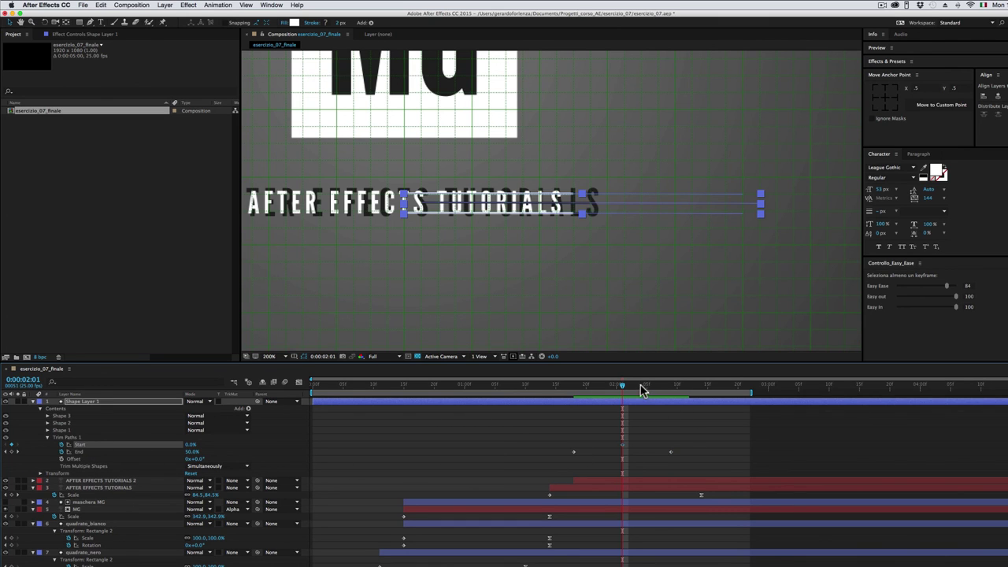
drag(642, 389, 722, 389)
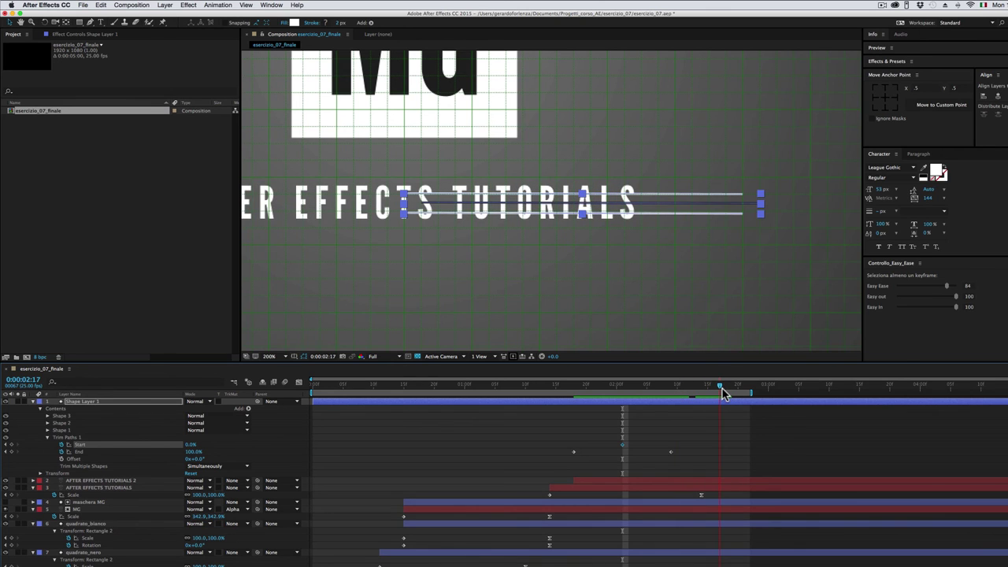
drag(193, 444, 251, 438)
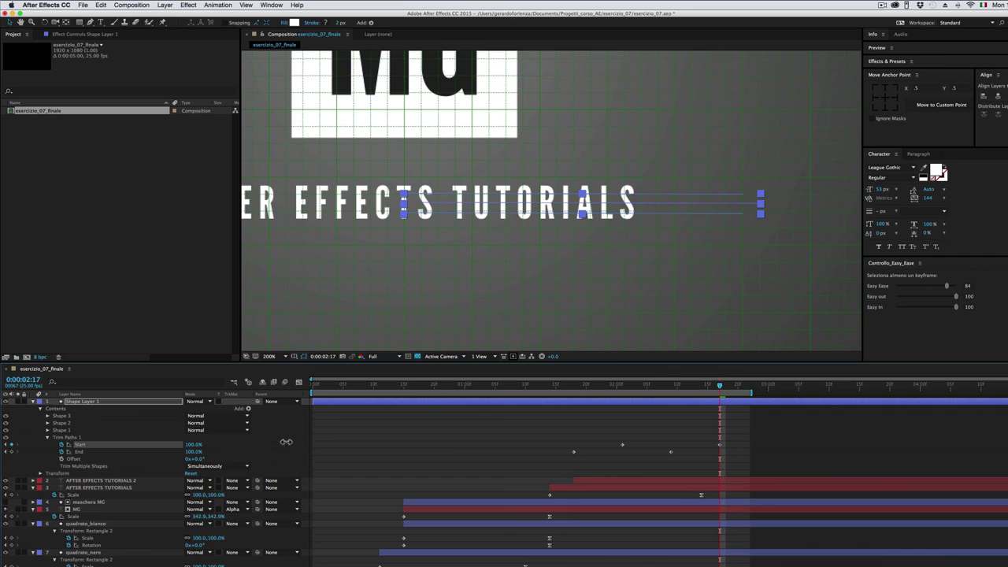
Apply Easy Ease to all Trim Paths keyframes and start Shape Layer 1 later
mouse_move(733, 439)
mouse_down()
mouse_move(672, 468)
mouse_move(647, 466)
mouse_up()
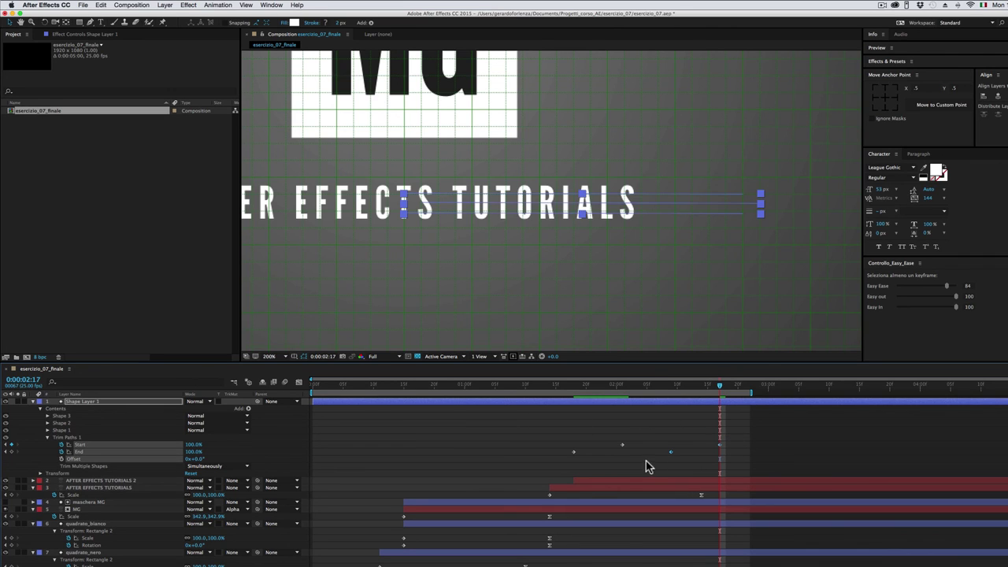
click(949, 288)
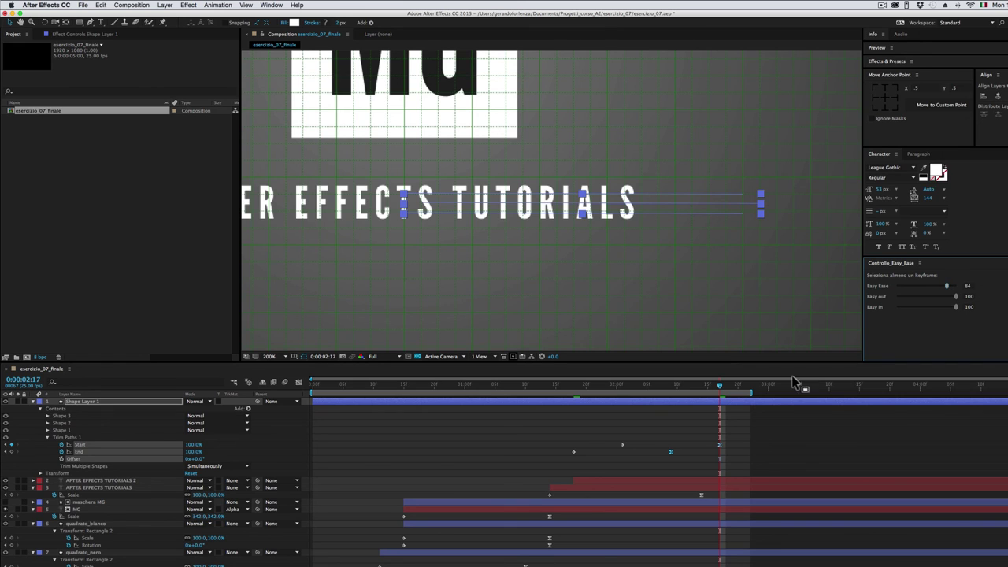
drag(312, 401, 572, 406)
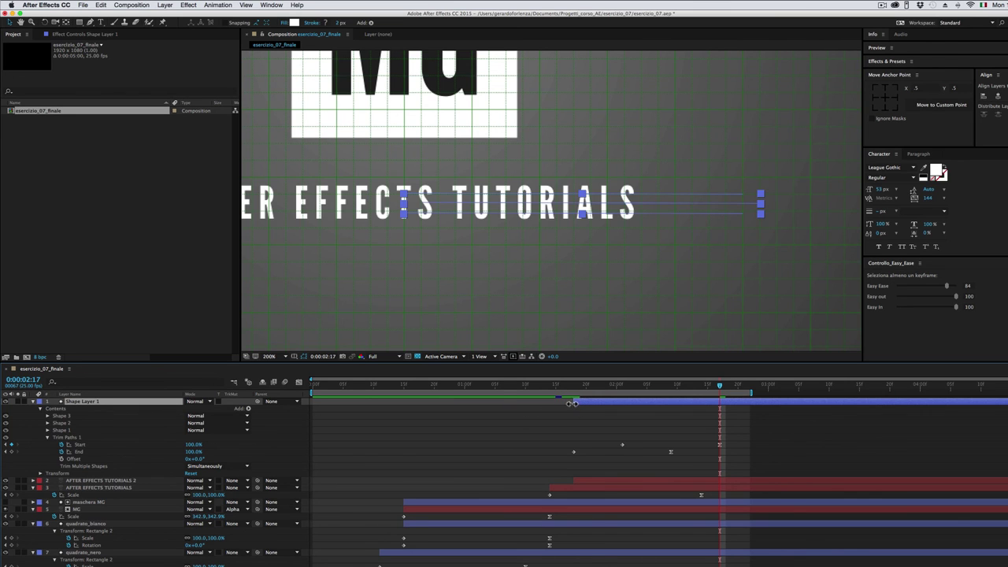
Preview the animation and drag the last Trim Start keyframe earlier
key(space)
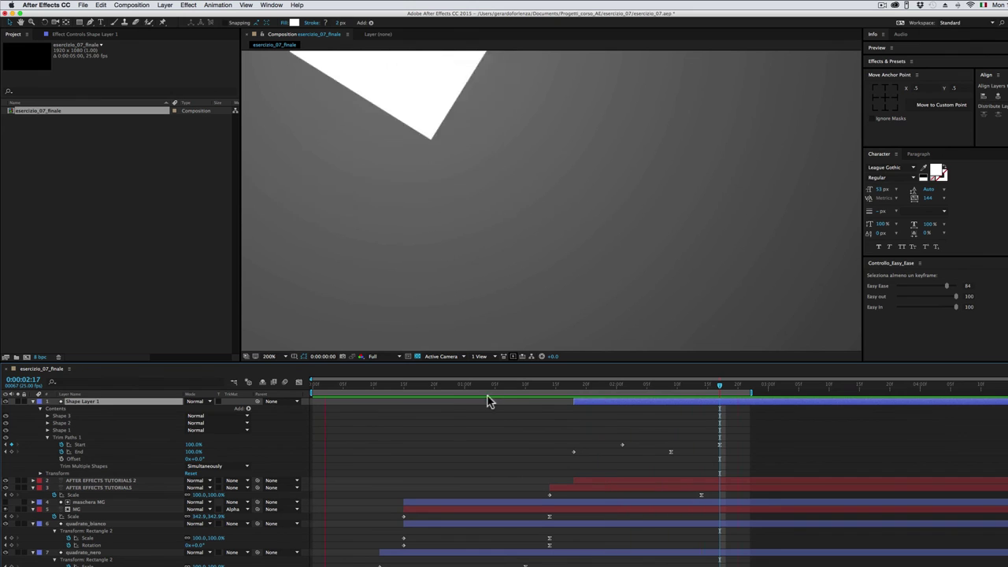
key(space)
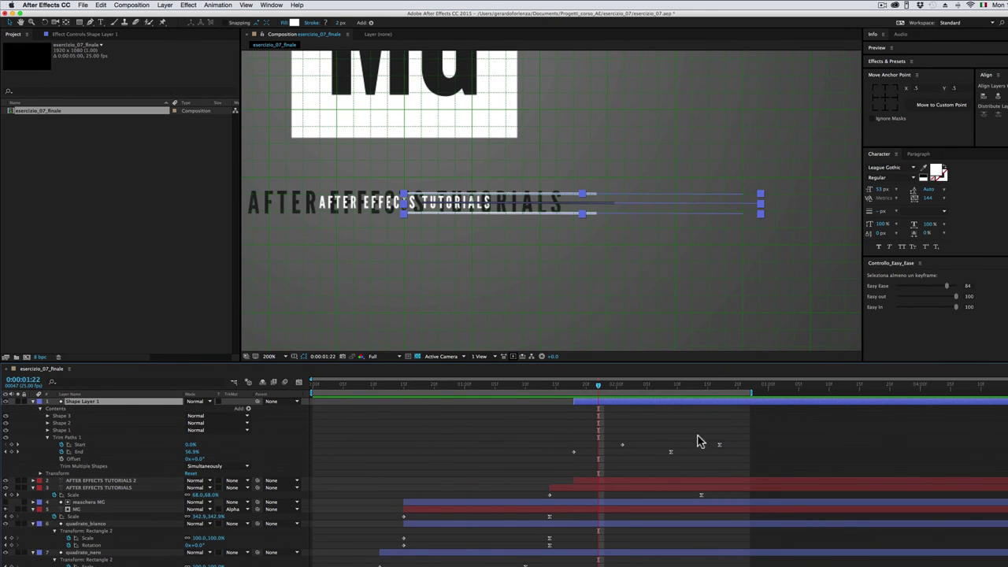
drag(723, 444, 605, 447)
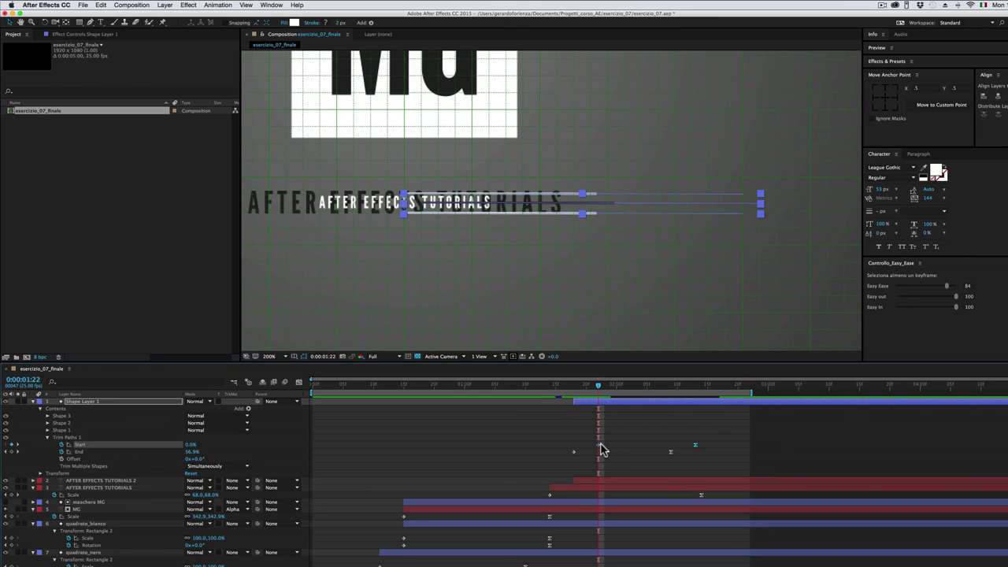
Preview again, stopping at 2:06, and hide the composition grid
key(space)
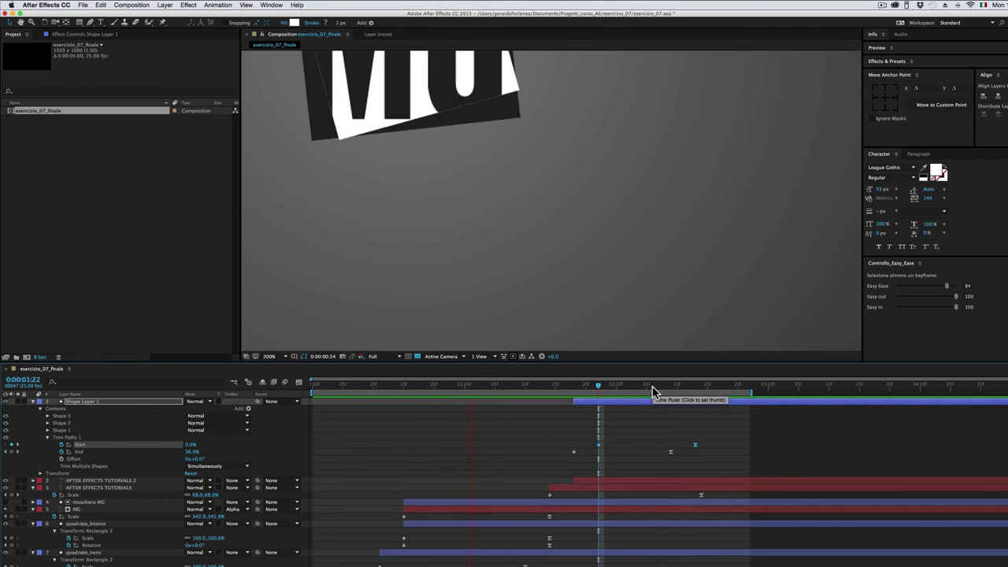
click(651, 386)
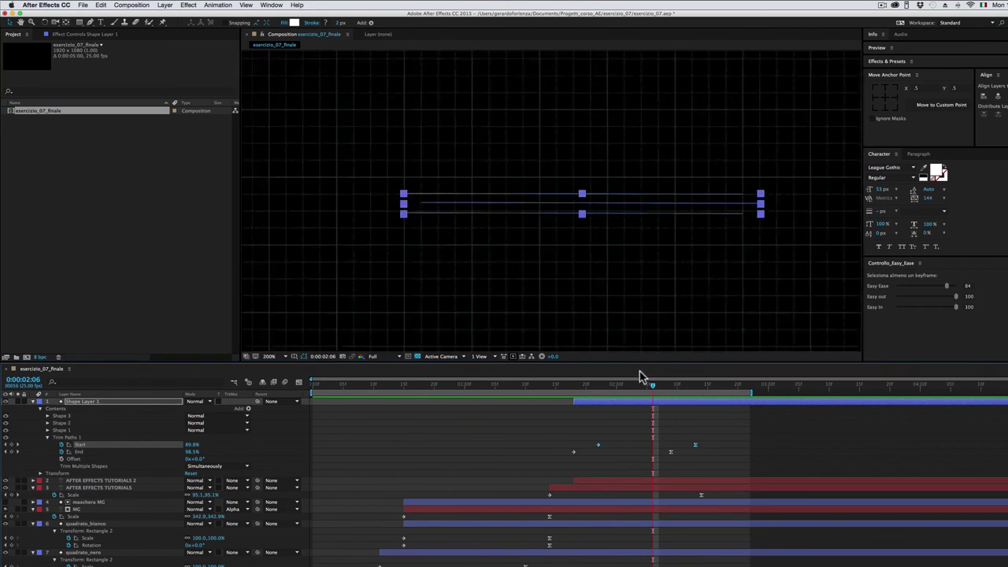
key(comma)
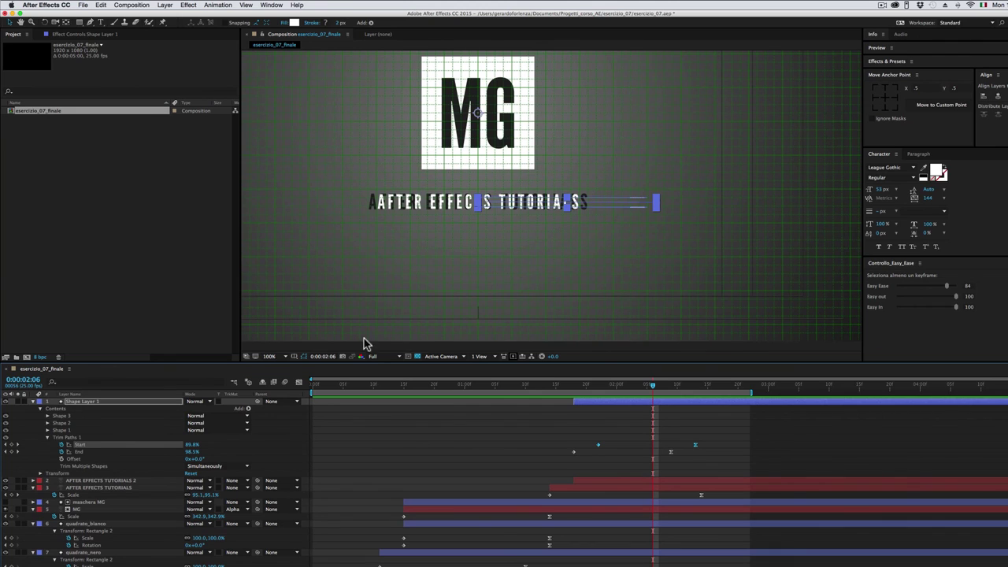
click(295, 360)
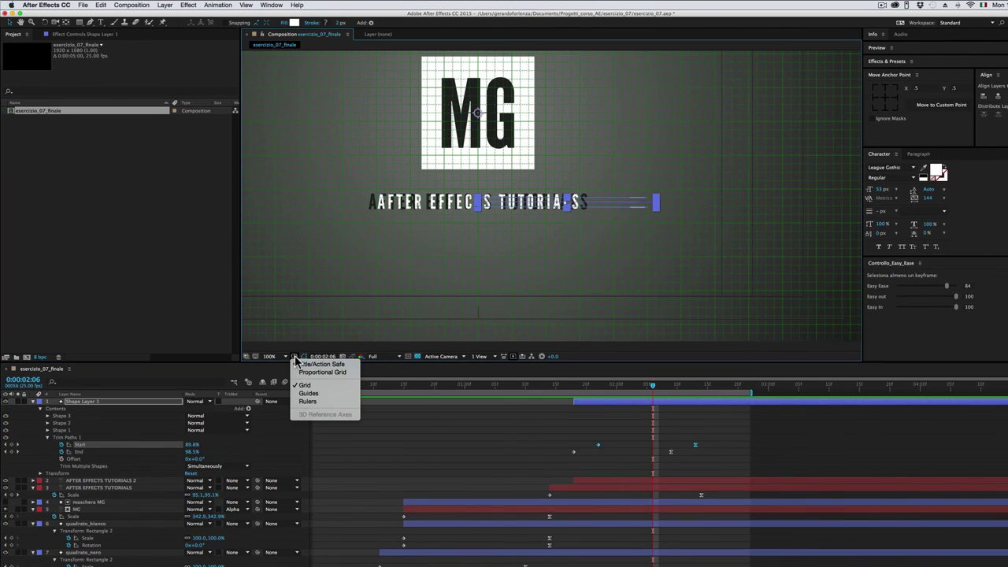
click(302, 384)
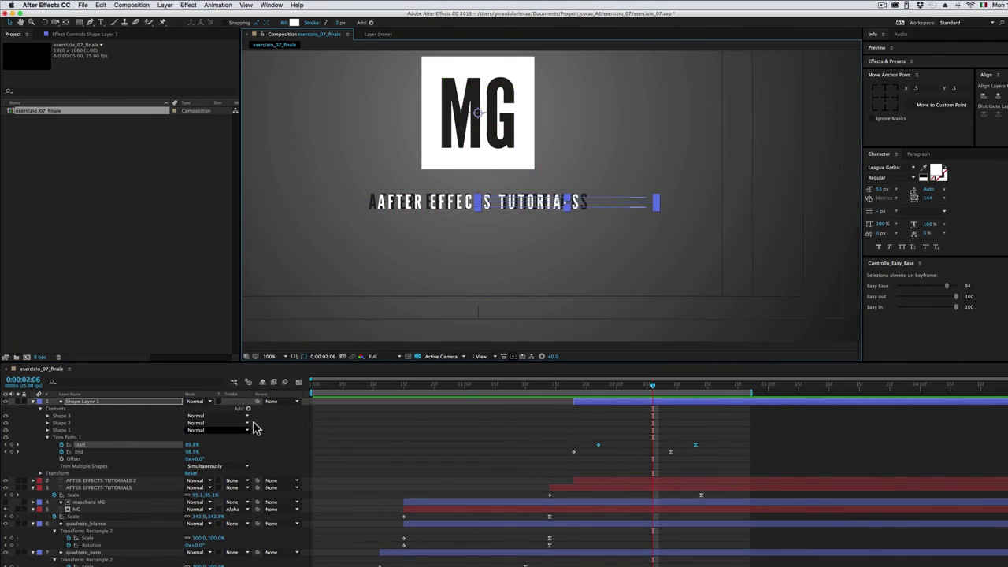
Rename Shape Layer 1 to 'scintille after effects tutorials' and move the playhead back to 2:06
click(94, 403)
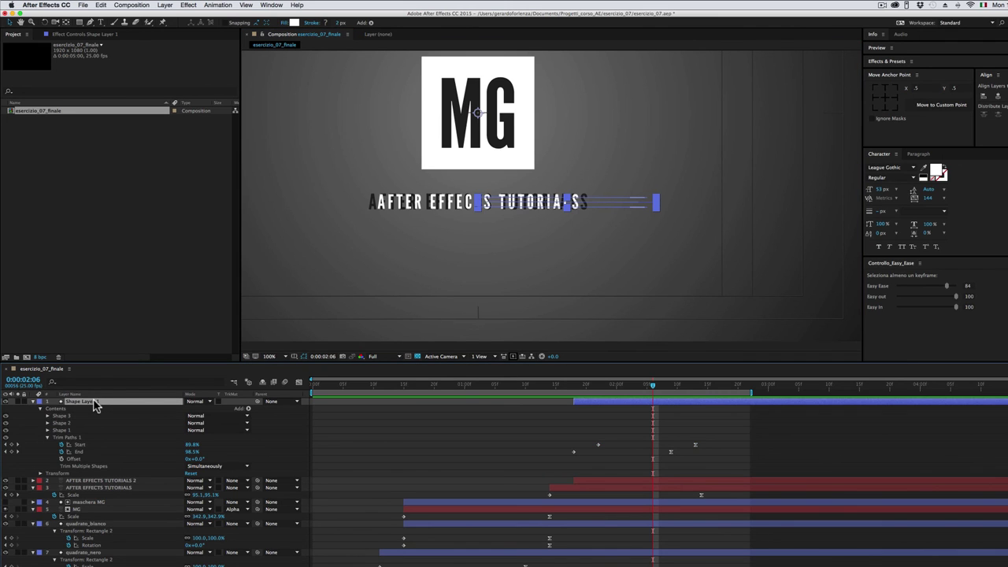
key(Return)
text(scintille after effects tutorials)
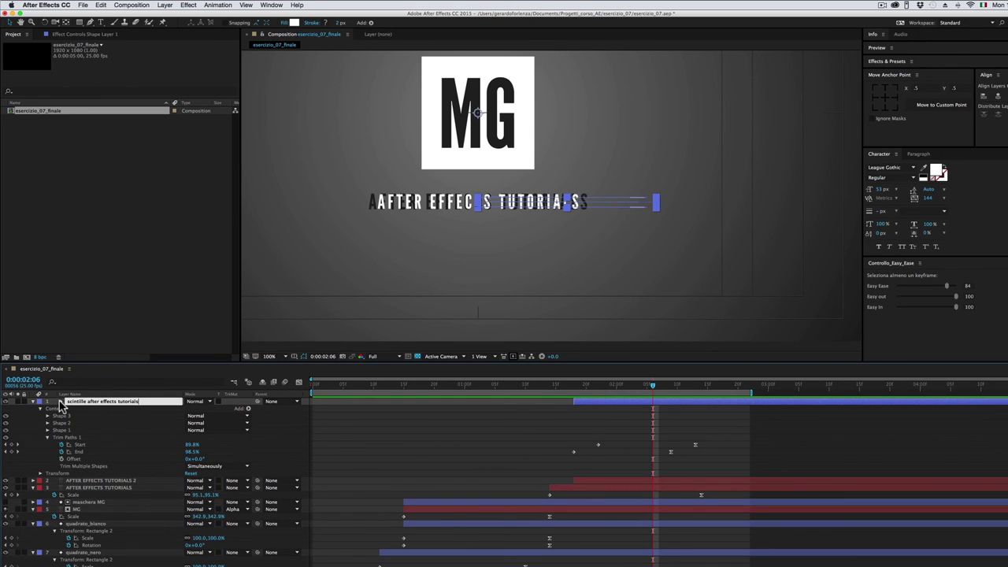
key(Return)
key(Page_Up)
key(Page_Up)
key(Page_Up)
key(Page_Up)
key(k)
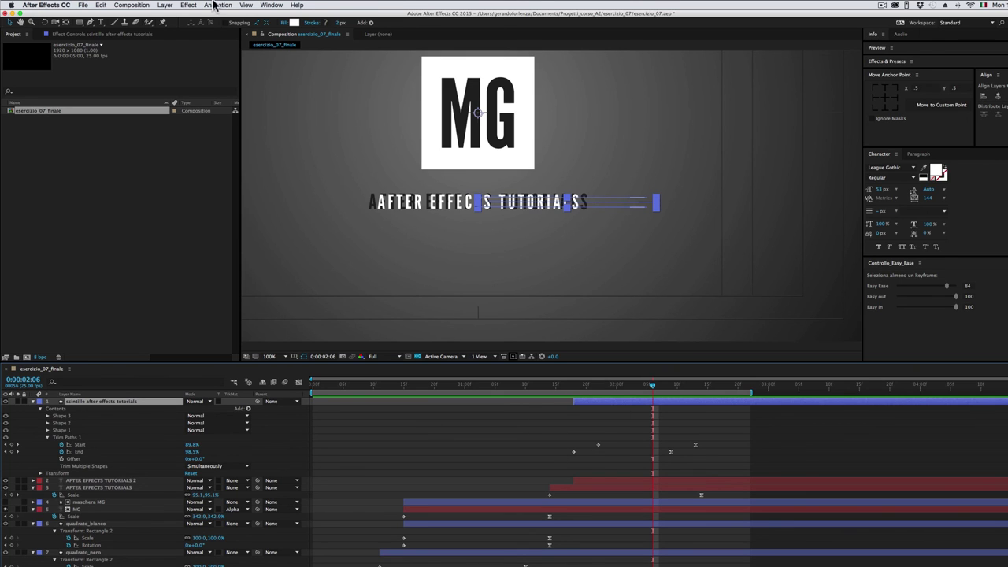
Duplicate the spark-lines layer and flip the copy horizontally with Flip Horizontal
click(102, 5)
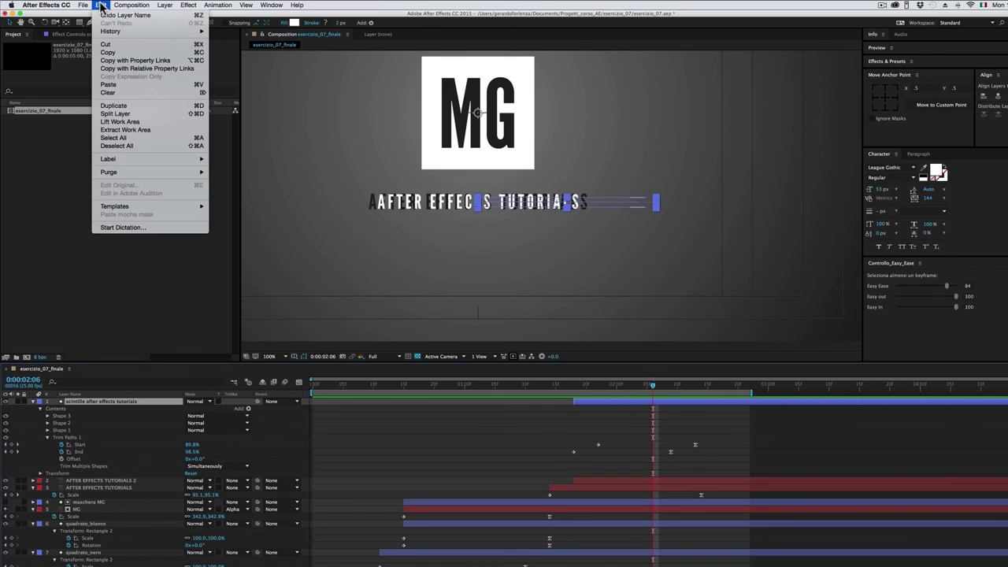
click(118, 104)
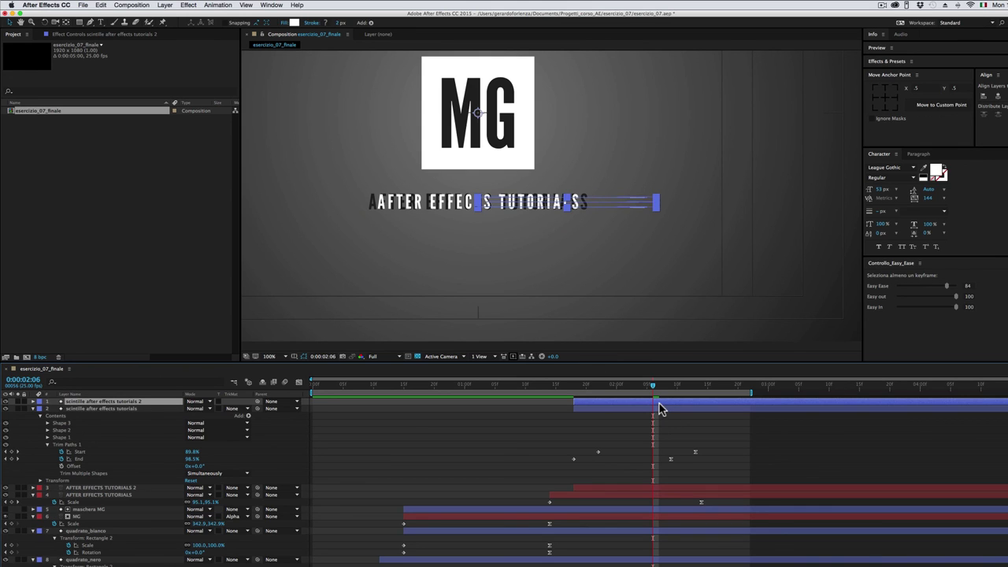
click(166, 6)
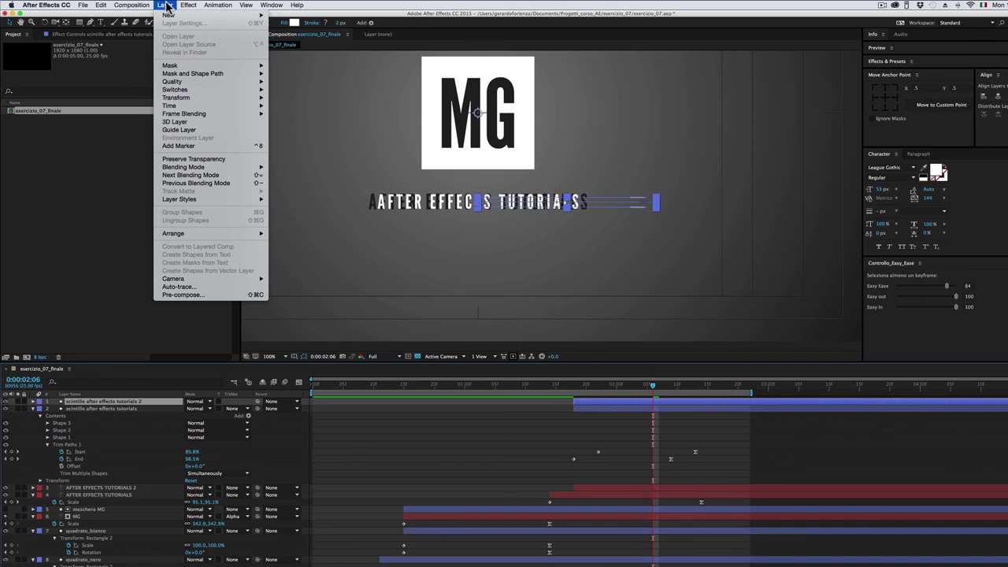
mouse_move(177, 101)
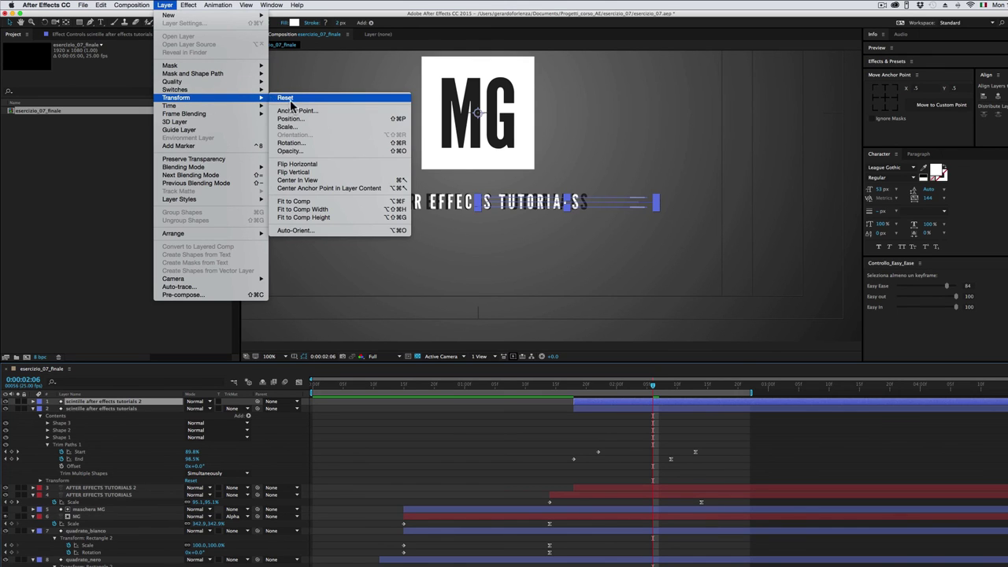
click(302, 166)
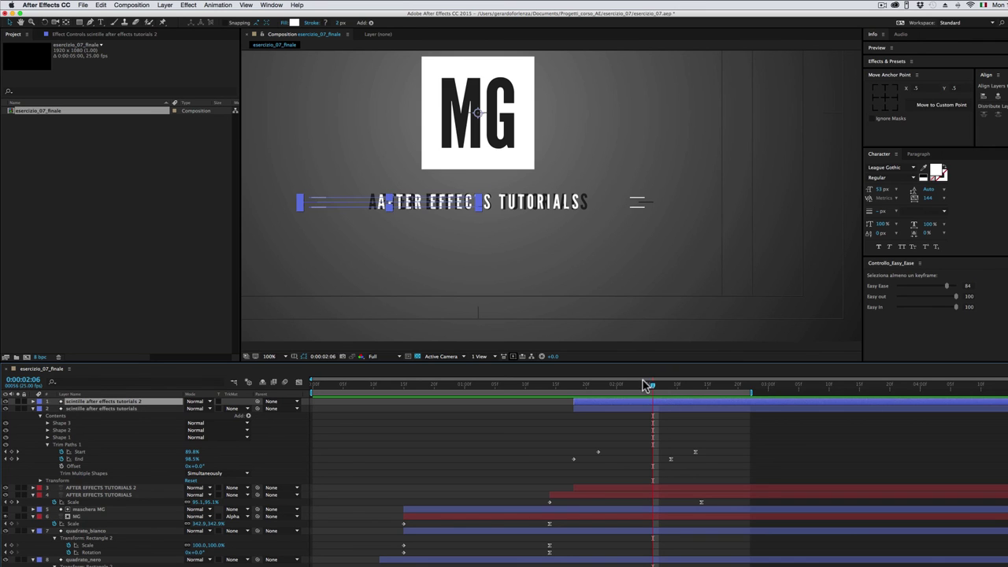
Preview the logo animation at 50% zoom, stop at 0:00:02:07, then switch to QuickTime Player 7
key(comma)
key(space)
drag(547, 242, 562, 275)
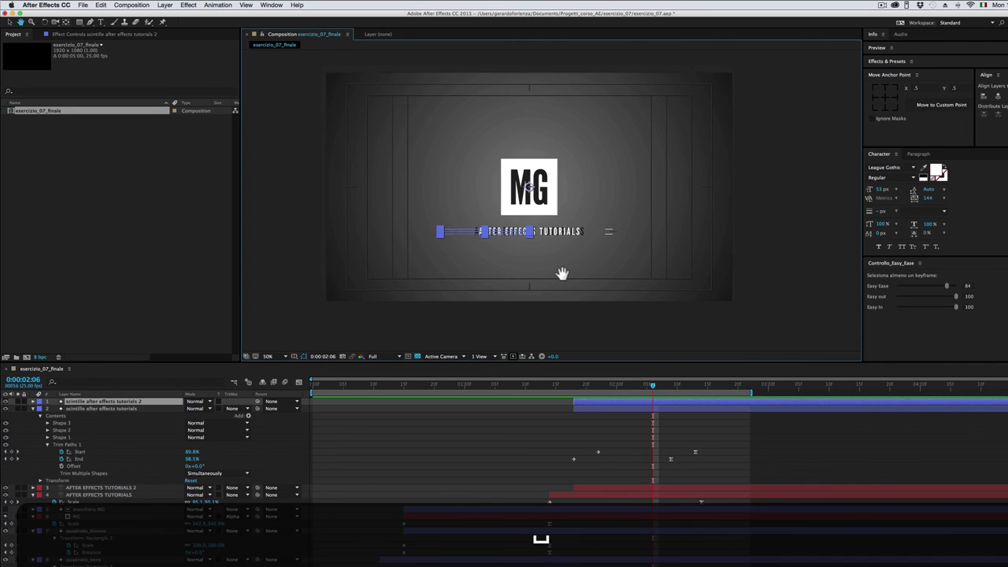
key(space)
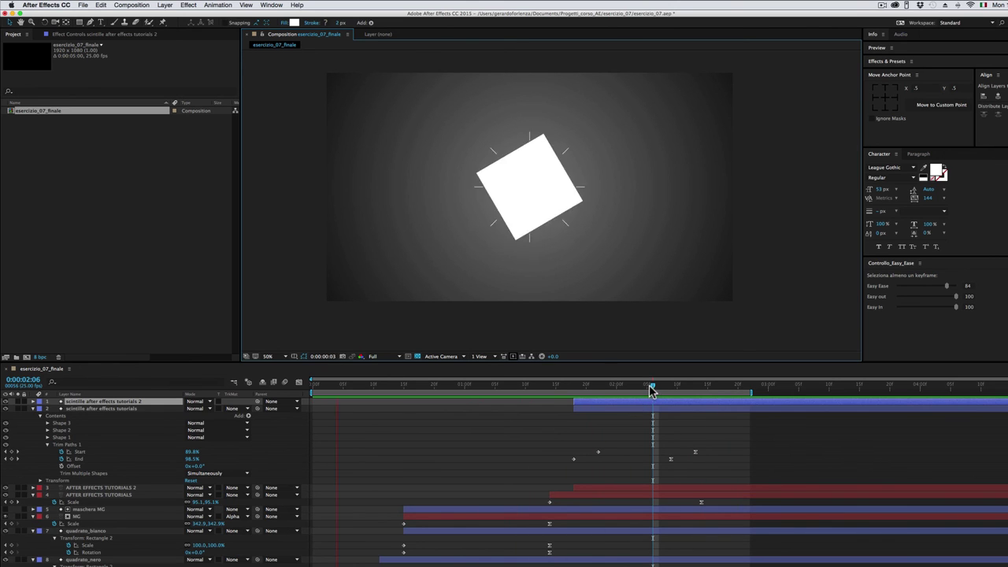
click(654, 385)
key(super+Tab)
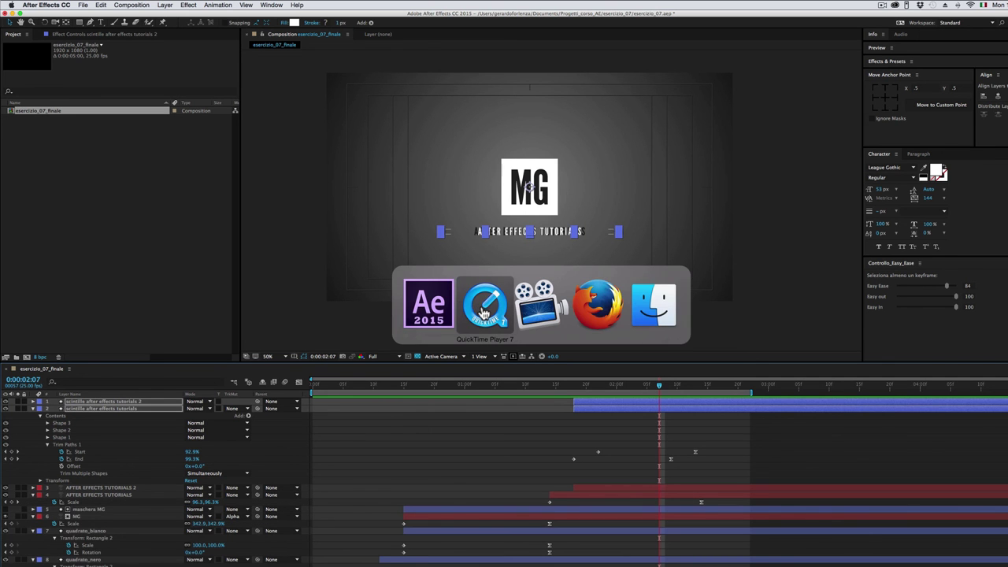
click(485, 307)
Scrub the Esercizio_07.mp4 reference through the title reveal, then return to After Effects
drag(476, 420, 491, 419)
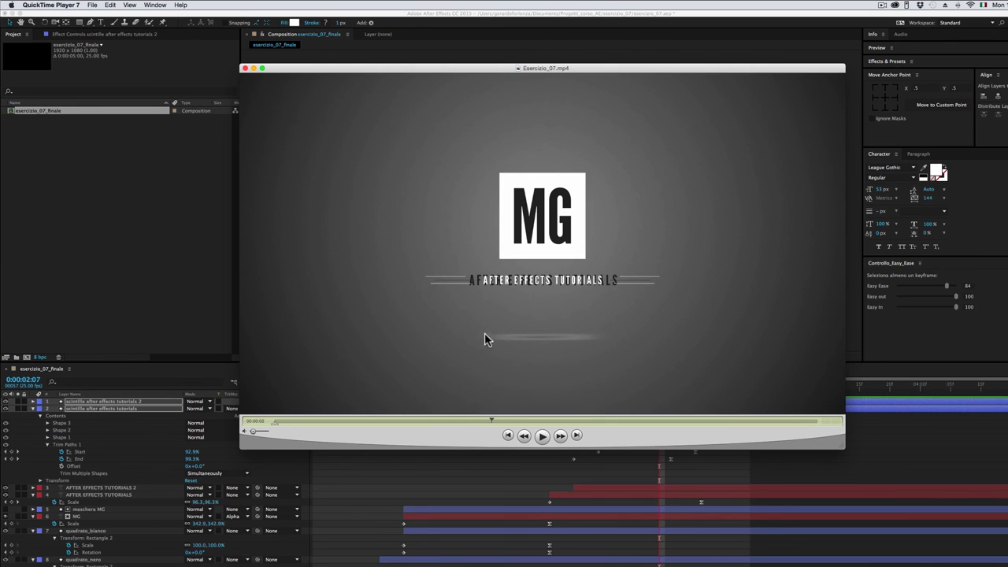
click(646, 476)
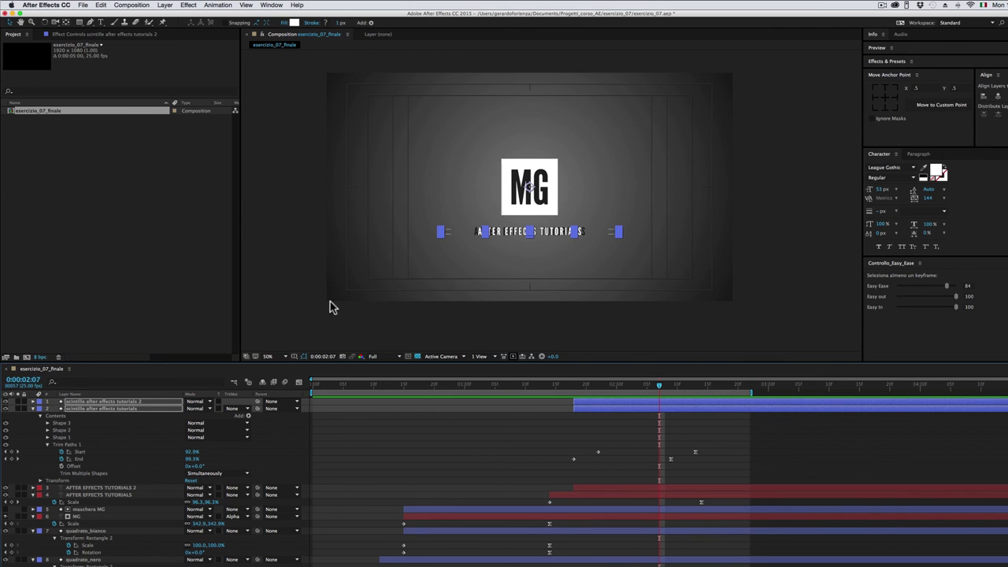
Collapse the expanded property rows of the spark, title and other layers in the timeline
click(33, 408)
click(33, 423)
click(33, 438)
click(33, 473)
click(33, 480)
click(34, 486)
click(33, 502)
click(33, 508)
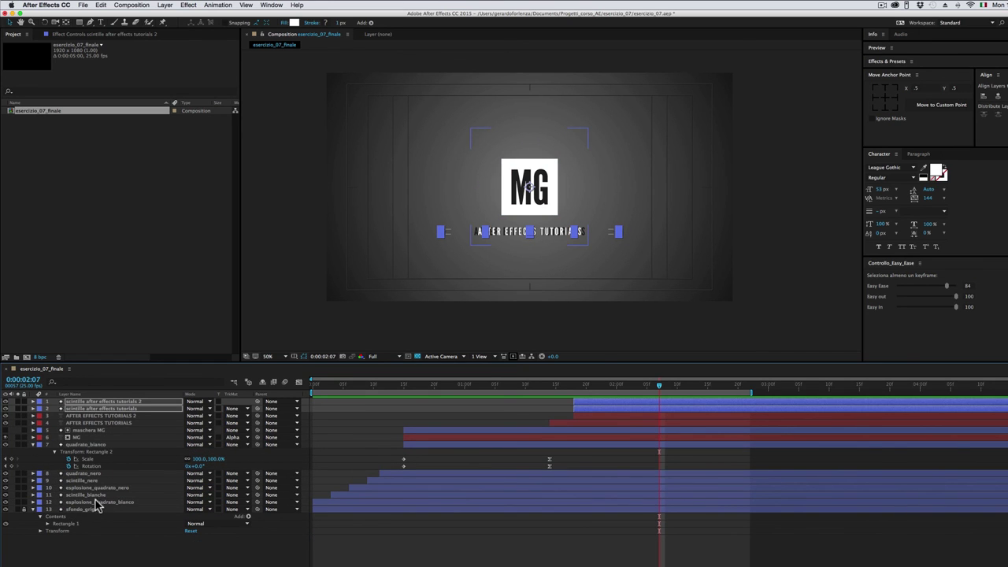
Pre-compose layers 1–12, everything above sfondo_grigio, into a precomp named 'animazione_logo'
click(78, 503)
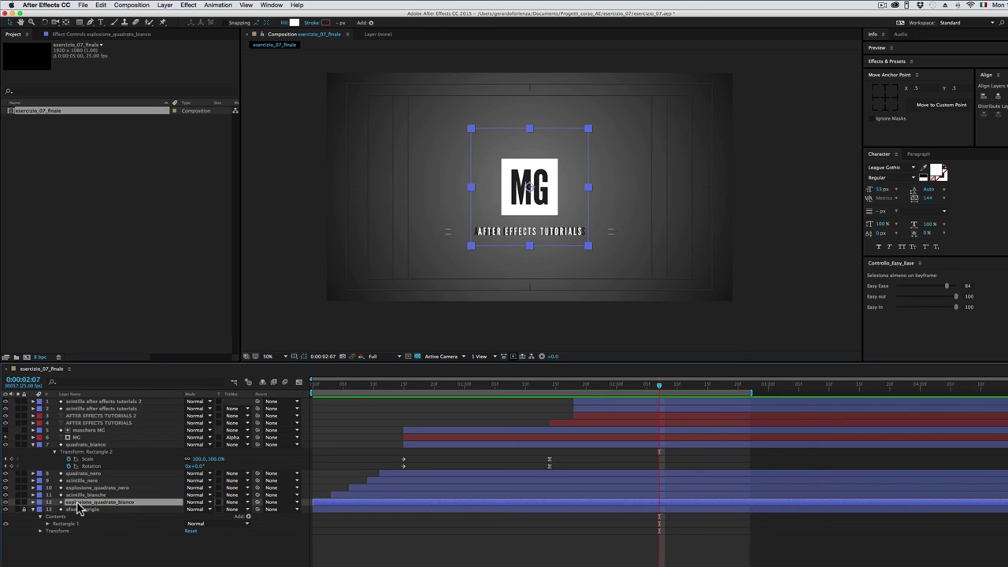
shift+click(111, 403)
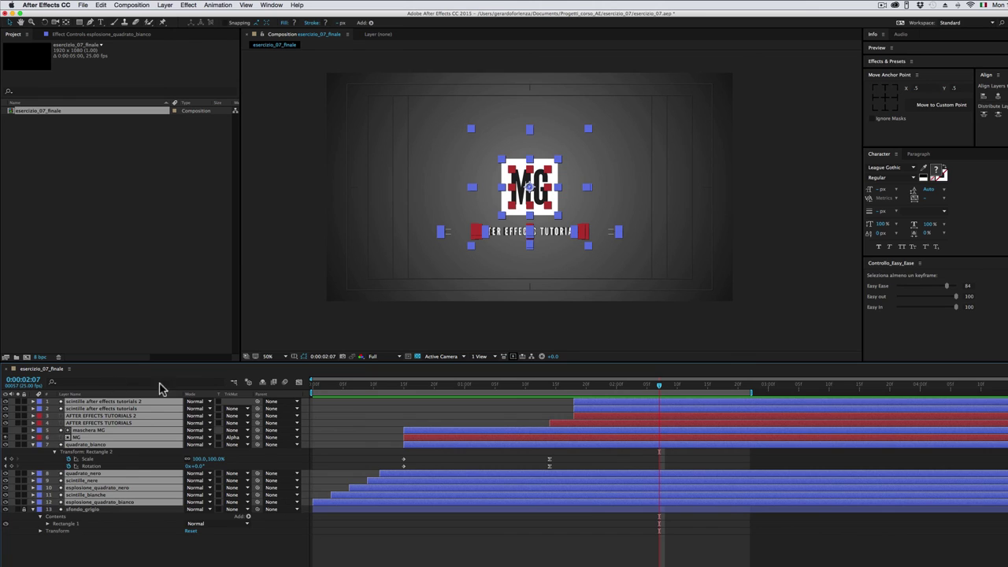
click(164, 5)
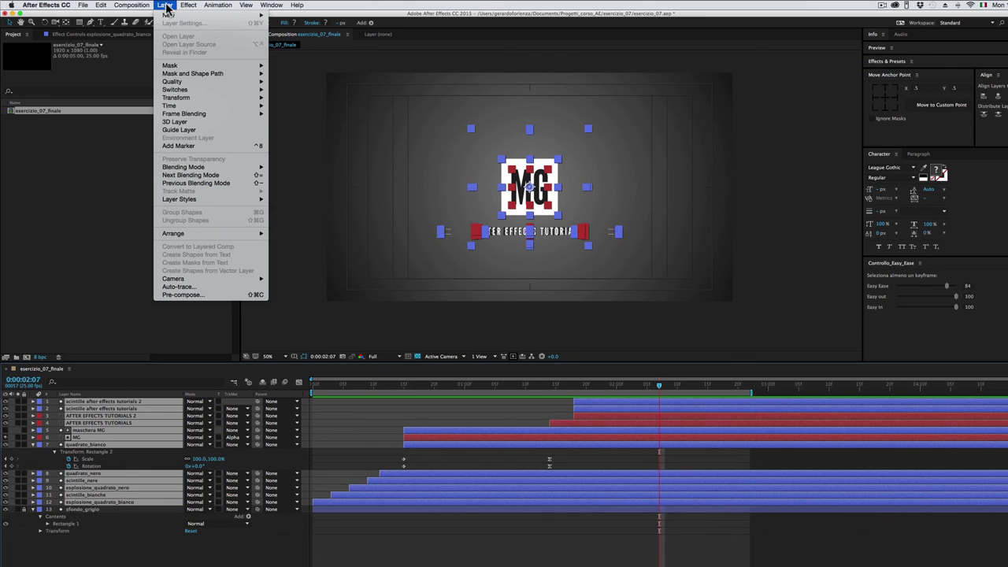
click(175, 301)
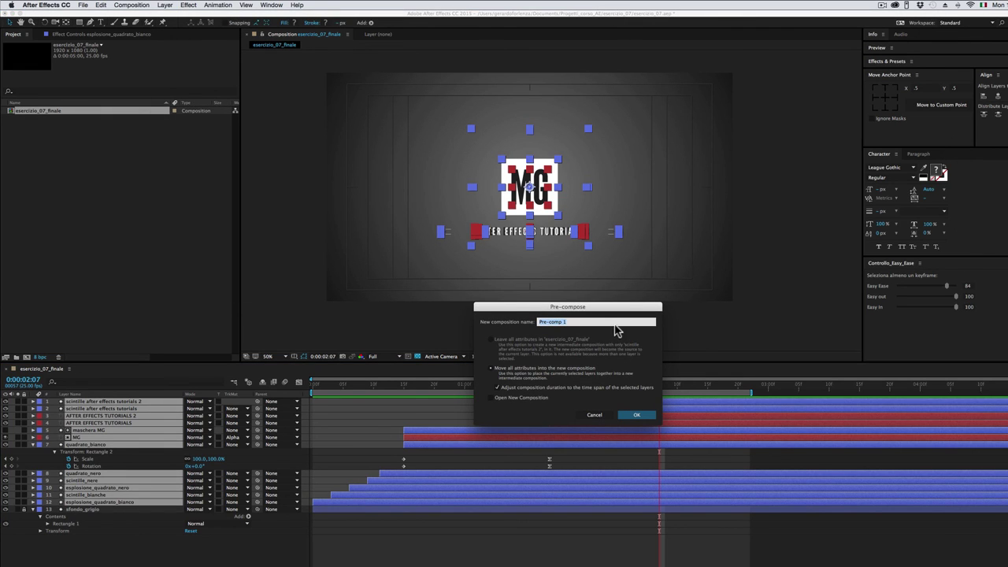
text(animazione_logo)
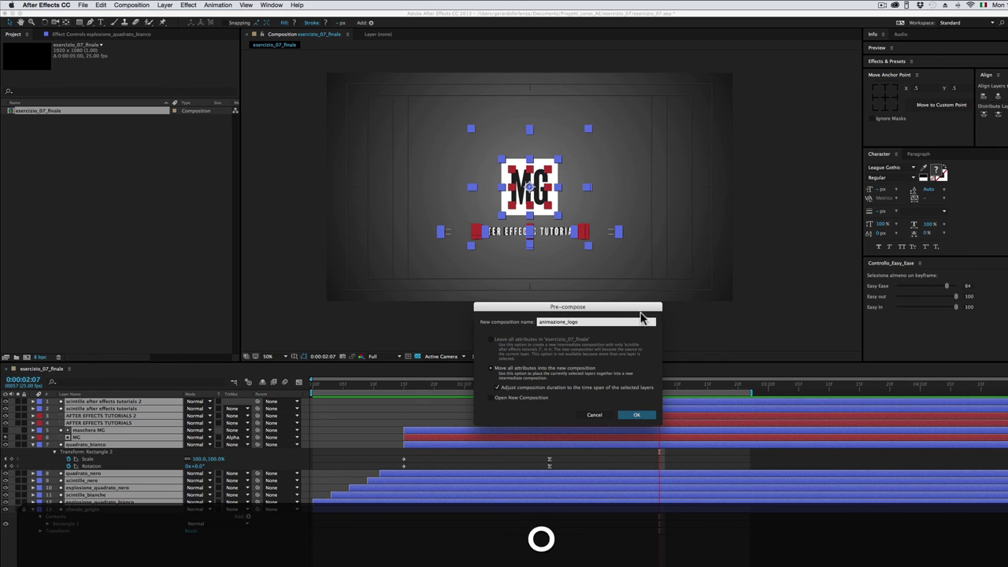
click(637, 416)
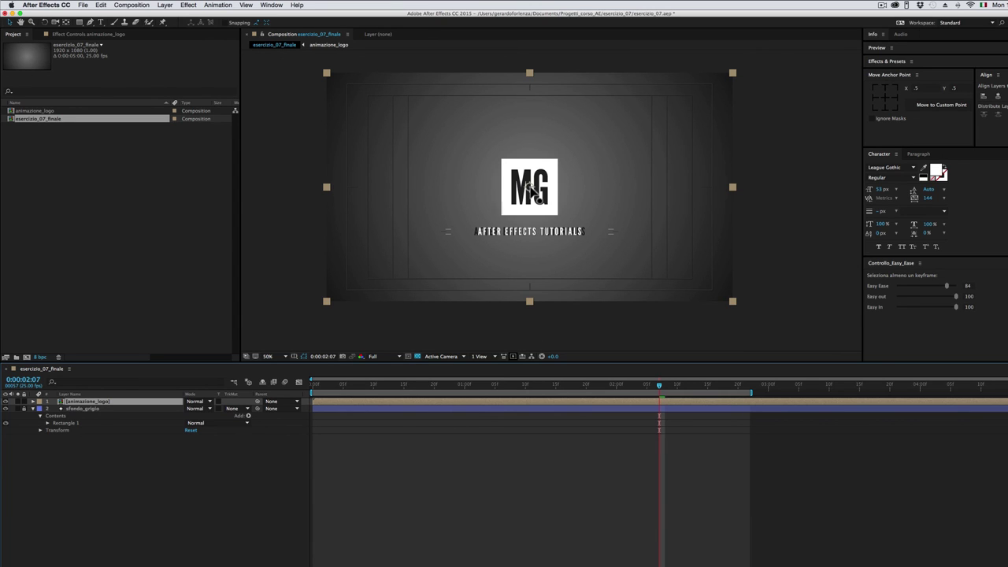
Nudge the animazione_logo precomp slightly upward and duplicate the layer
drag(530, 189, 530, 168)
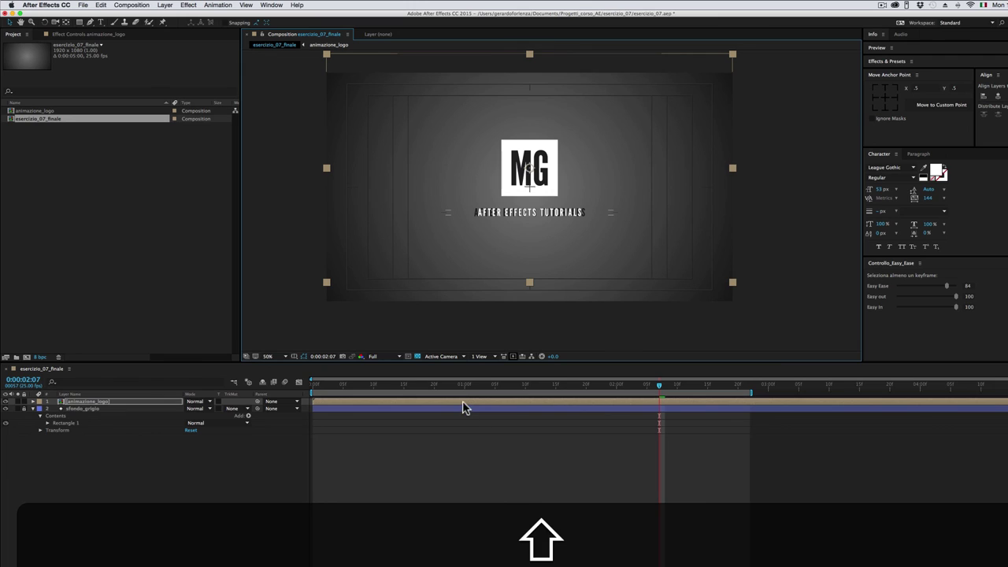
click(464, 404)
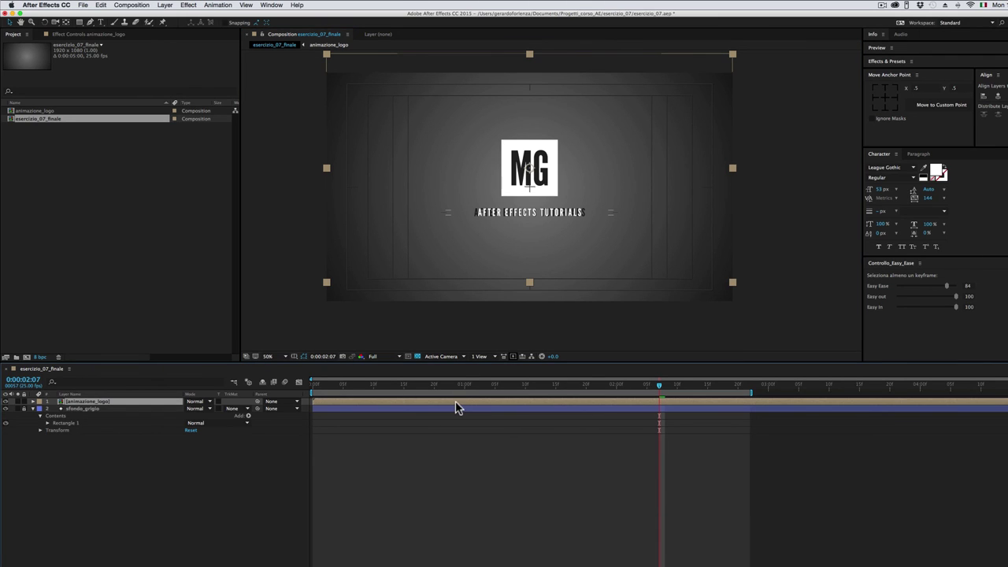
click(101, 5)
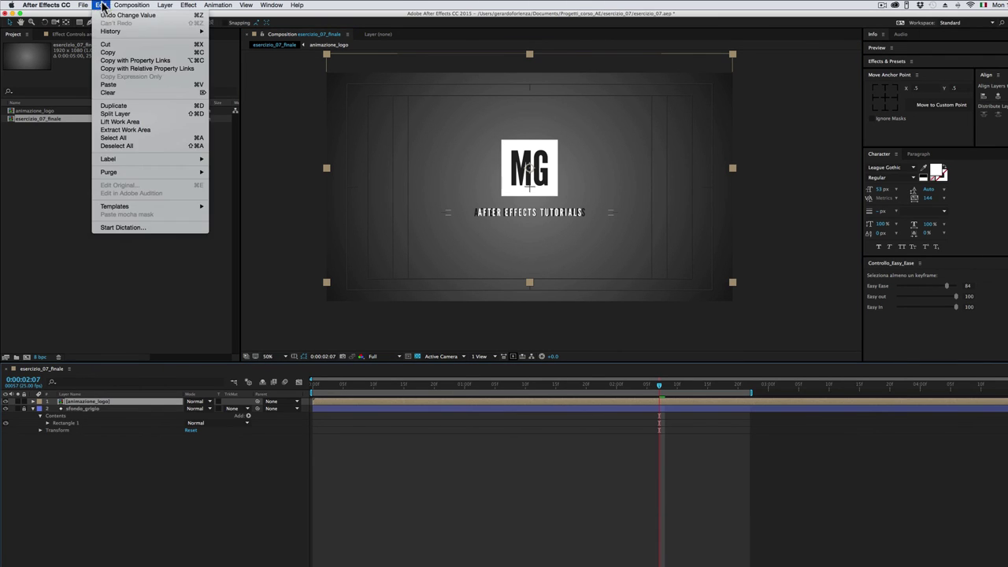
click(122, 104)
Rename the duplicate layer to 'animazione_logo_riflesso'
click(99, 410)
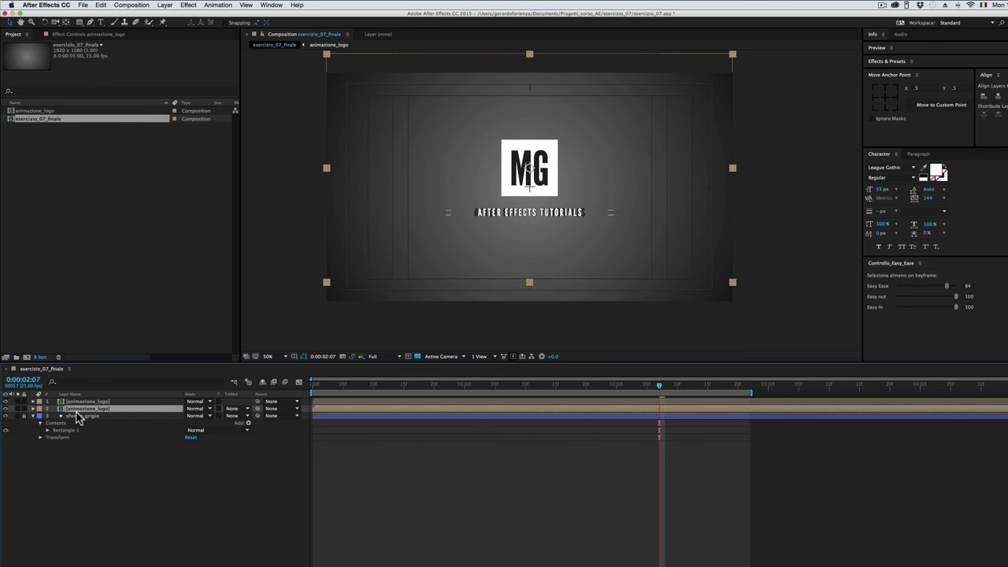
key(Return)
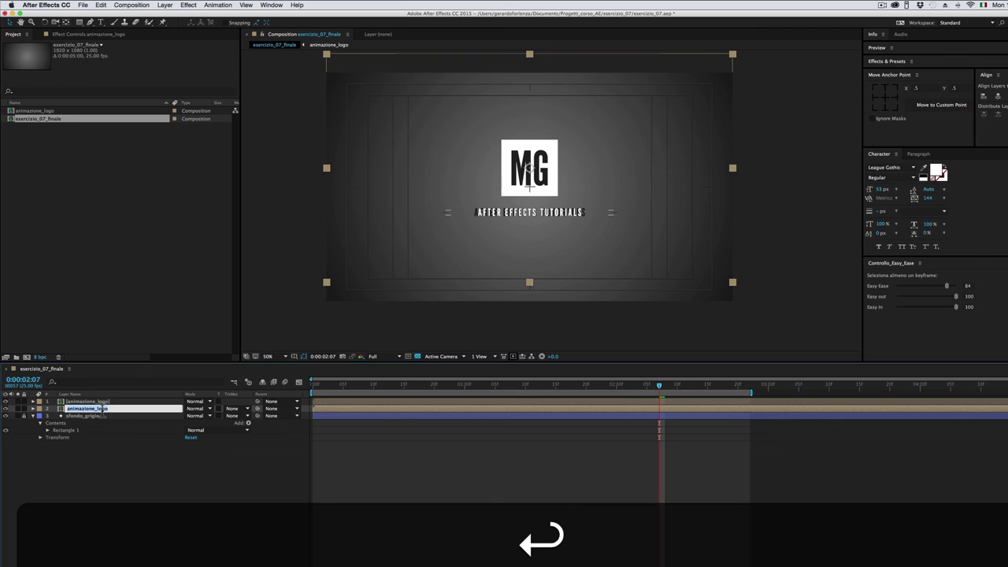
text(_riflesso)
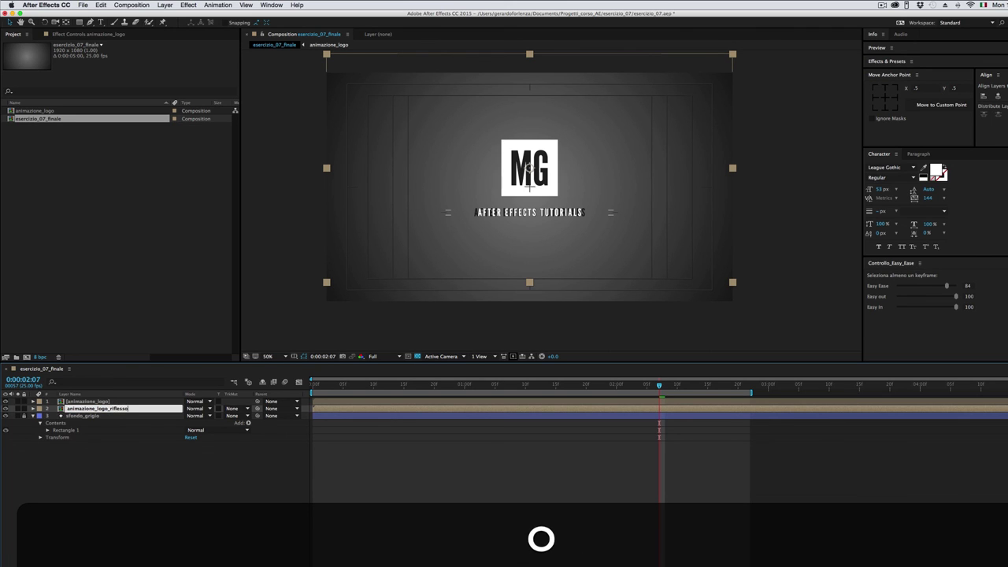
key(Return)
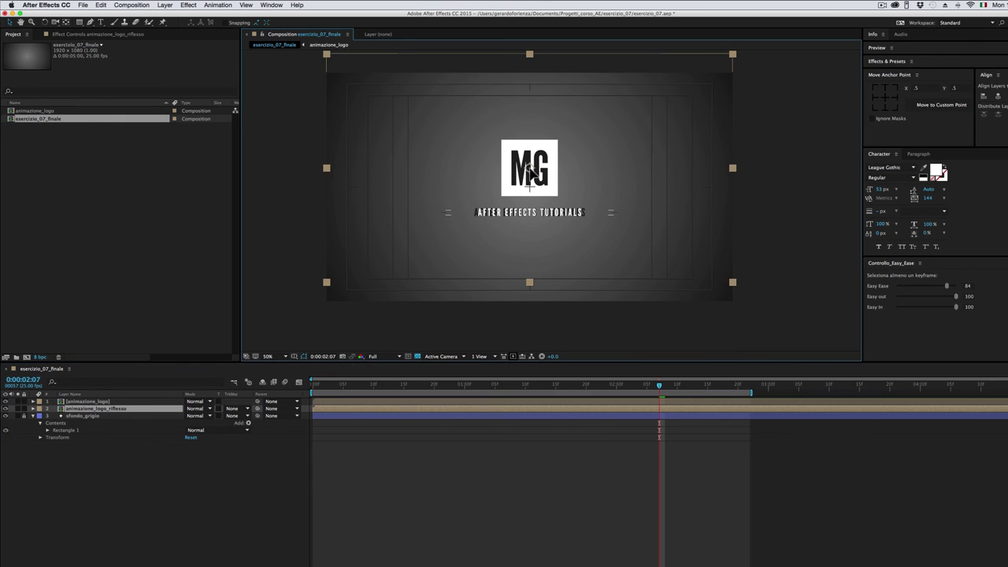
Move animazione_logo_riflesso below the title and flip it upside down, squashed vertically
drag(529, 169, 527, 218)
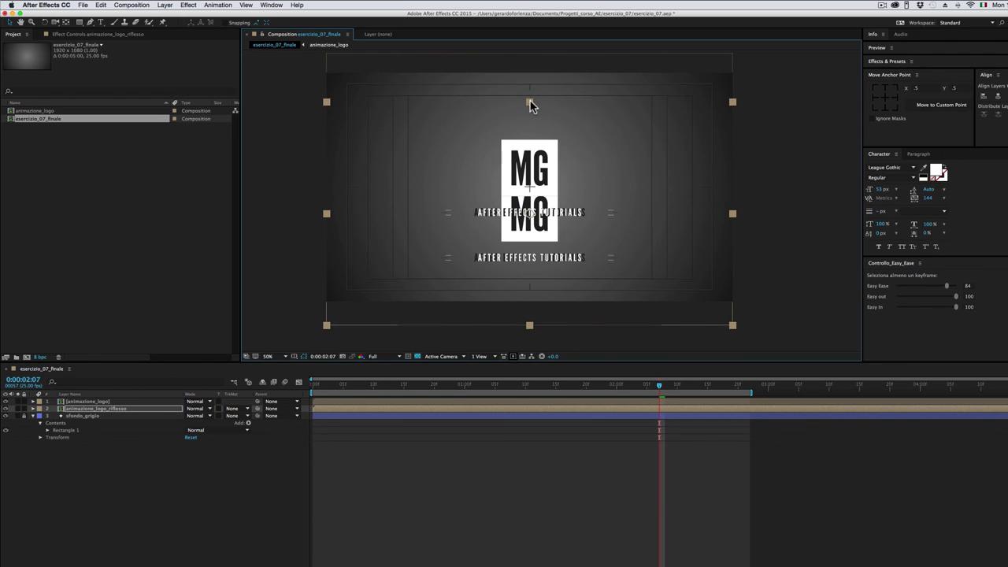
drag(529, 103, 532, 247)
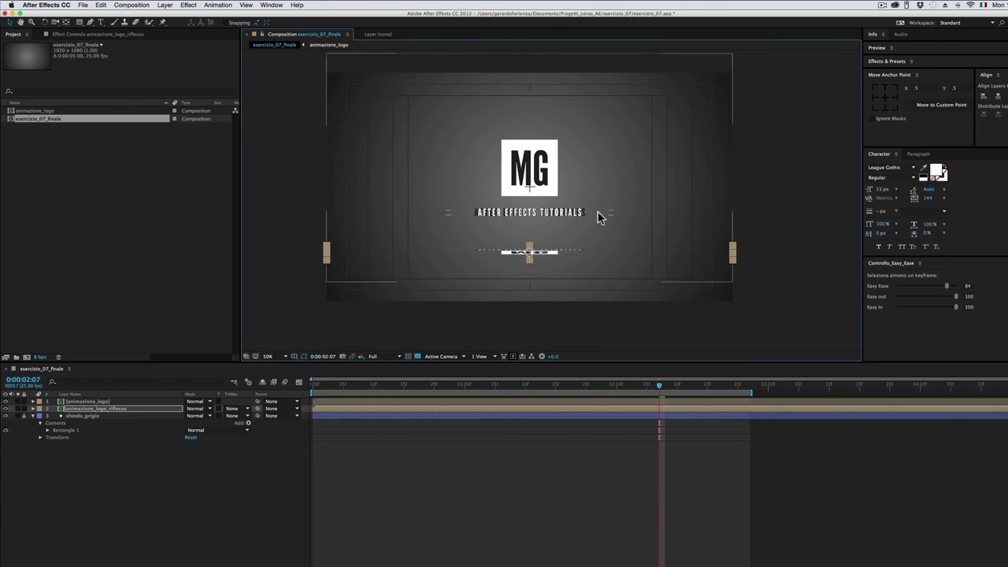
Apply Gaussian Blur to animazione_logo_riflesso with Blurriness 207.2
click(190, 5)
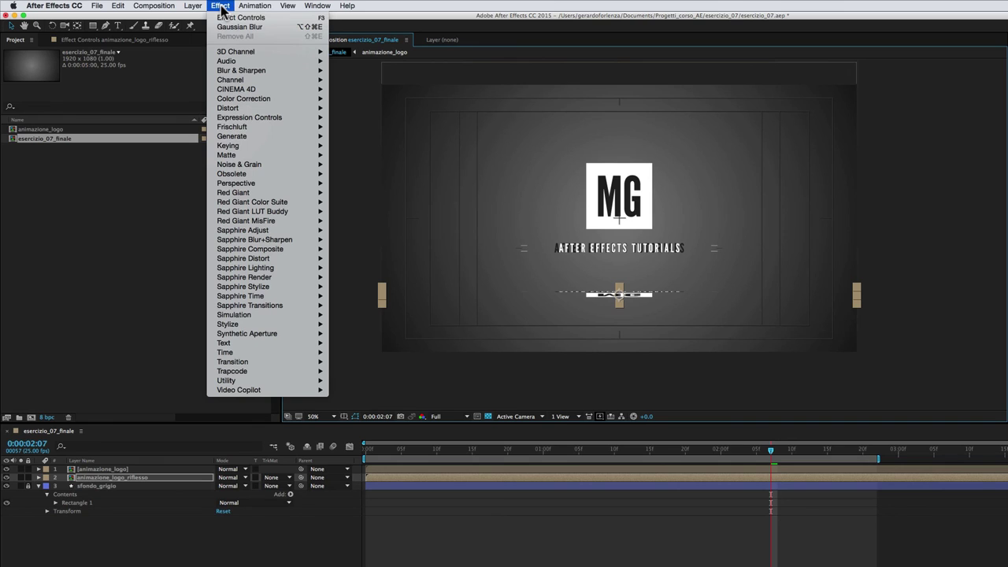
mouse_move(231, 73)
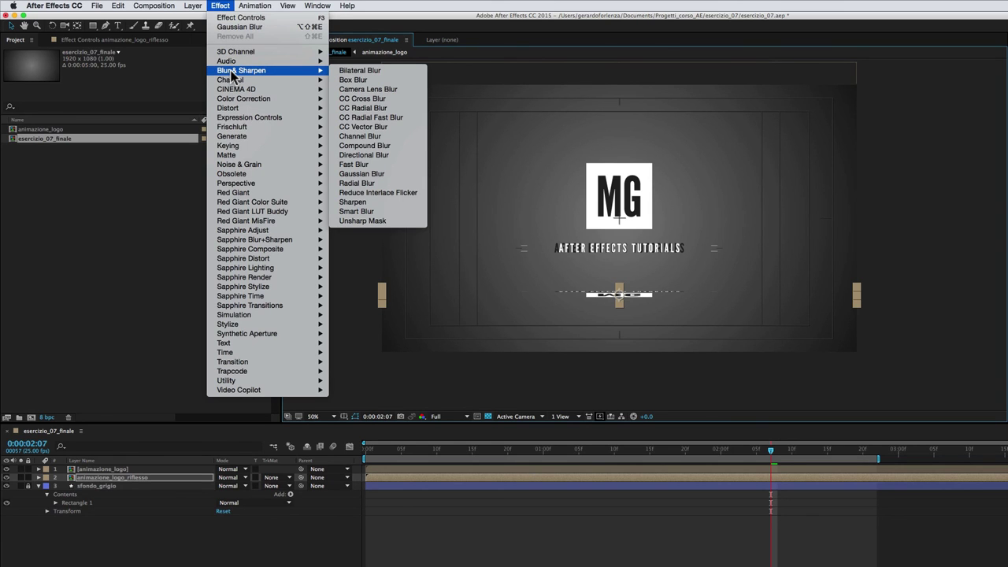
click(375, 176)
drag(155, 69, 456, 100)
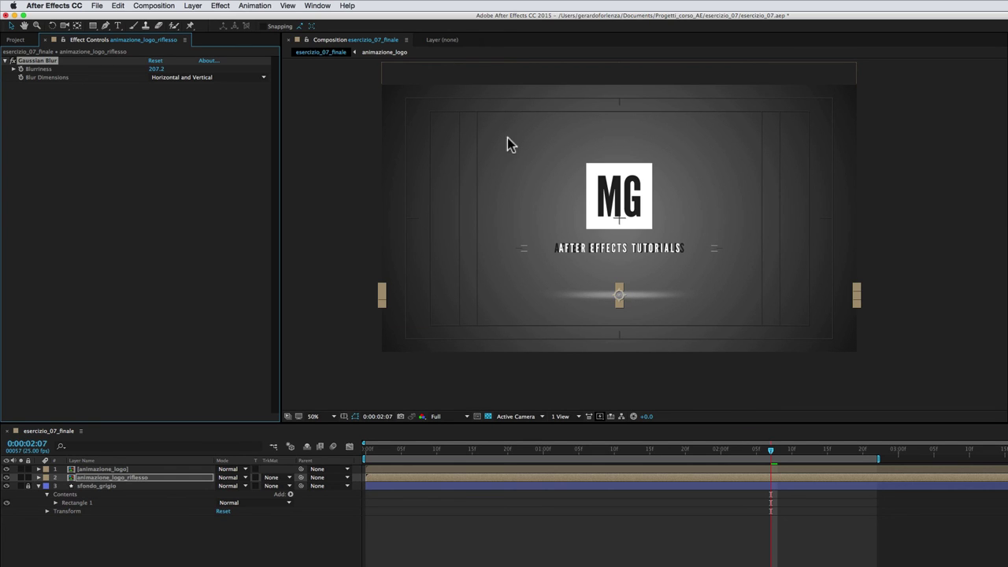
click(487, 478)
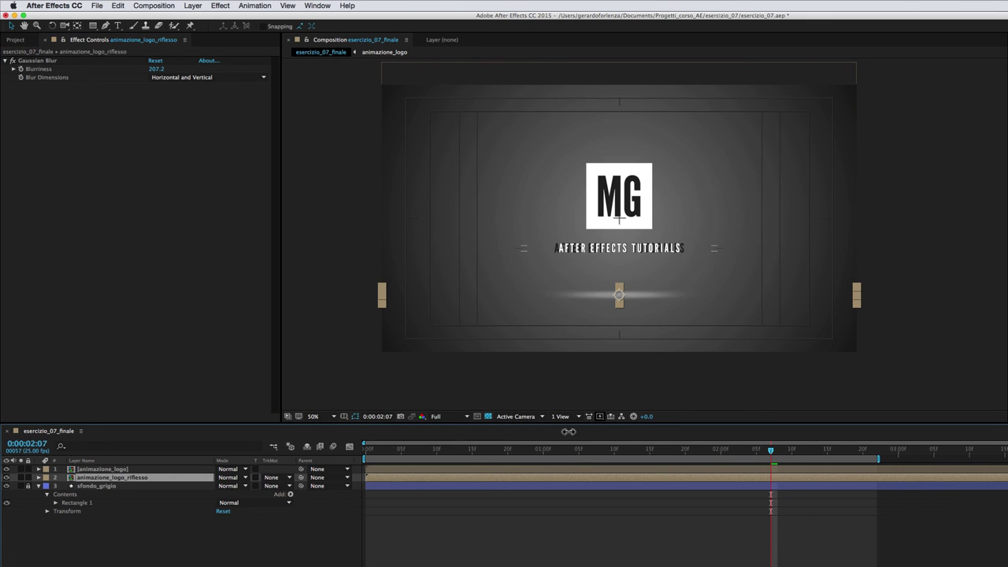
Lower the reflection's Opacity to 46%, extend the work area to the full animation, and preview it
key(t)
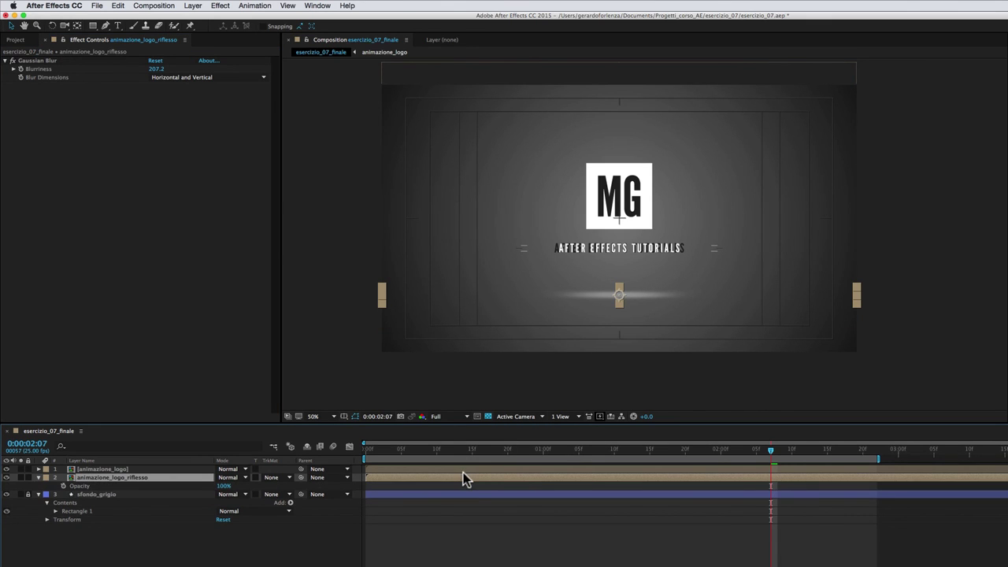
drag(224, 486, 213, 493)
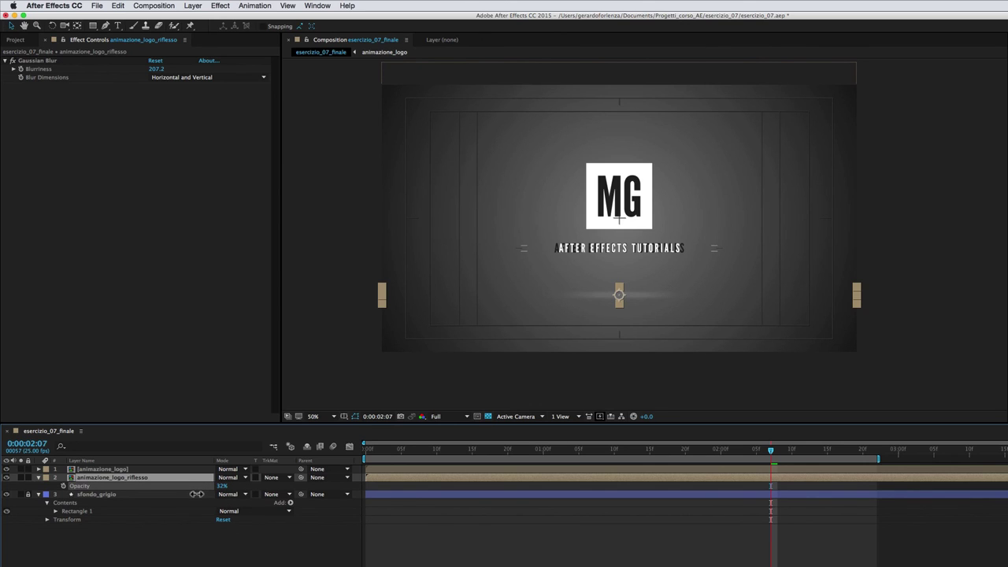
drag(204, 494, 206, 494)
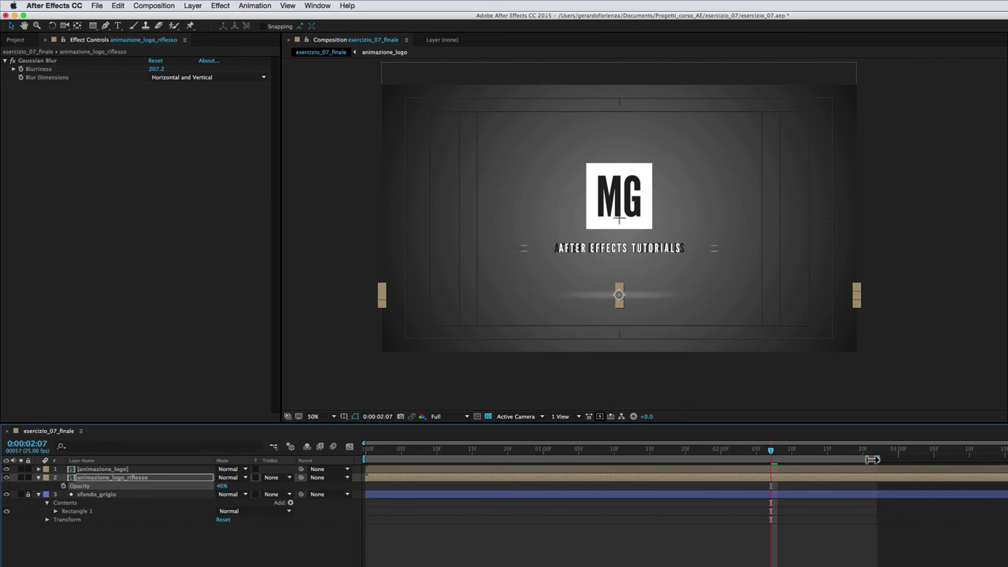
drag(872, 459, 953, 458)
key(space)
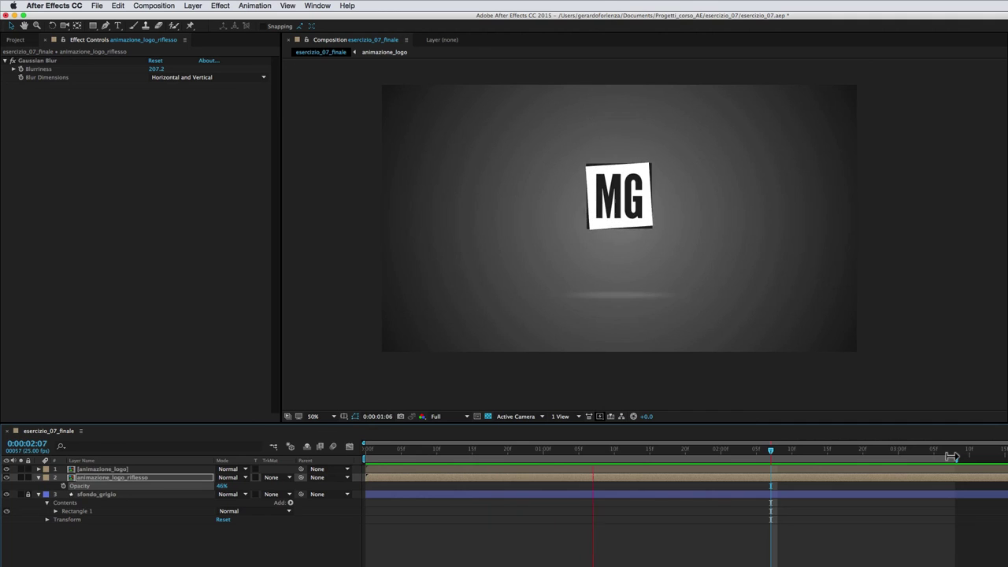